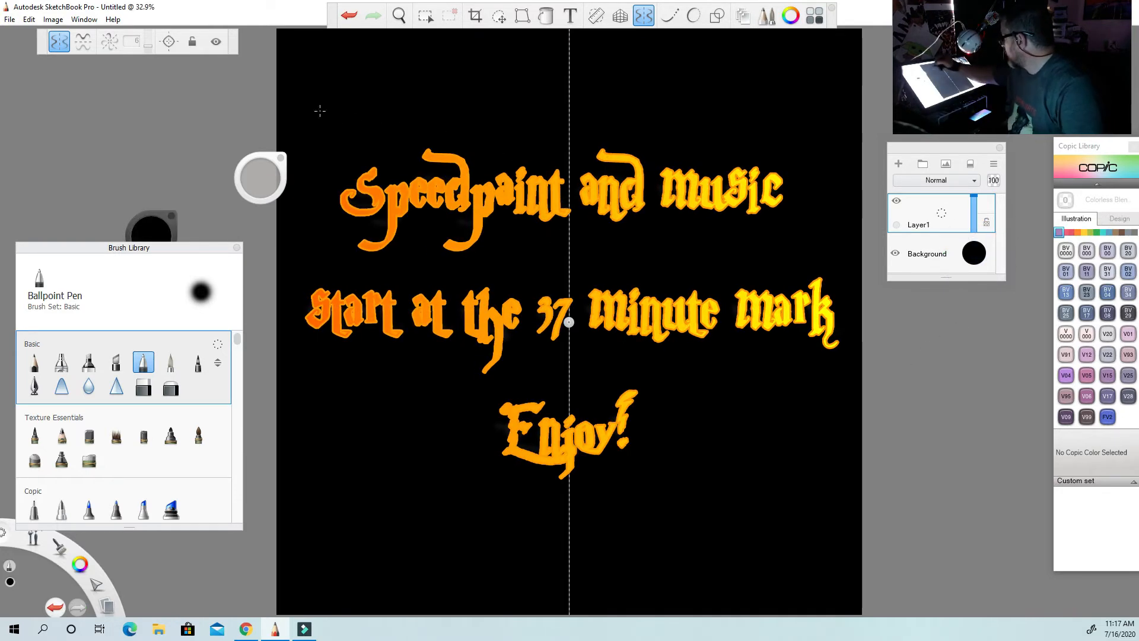
Lock the vertical symmetry line and move the brush puck farther away from the canvas.
{"action": "left_click", "coordinate": [215, 41]}
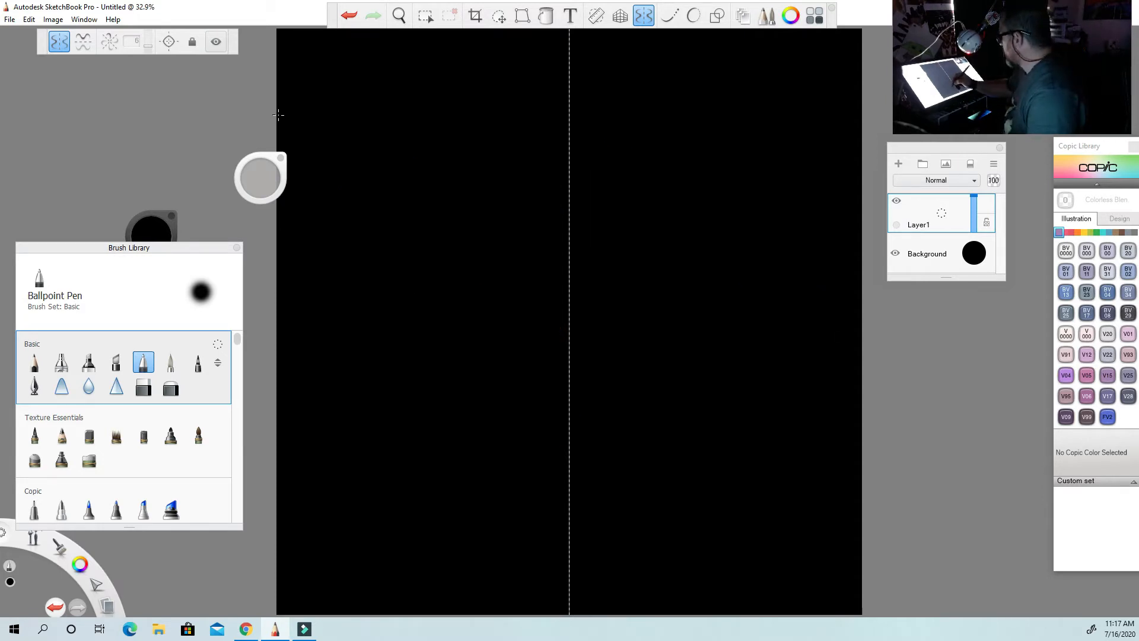
{"action": "left_click_drag", "start_coordinate": [270, 159], "coordinate": [240, 175]}
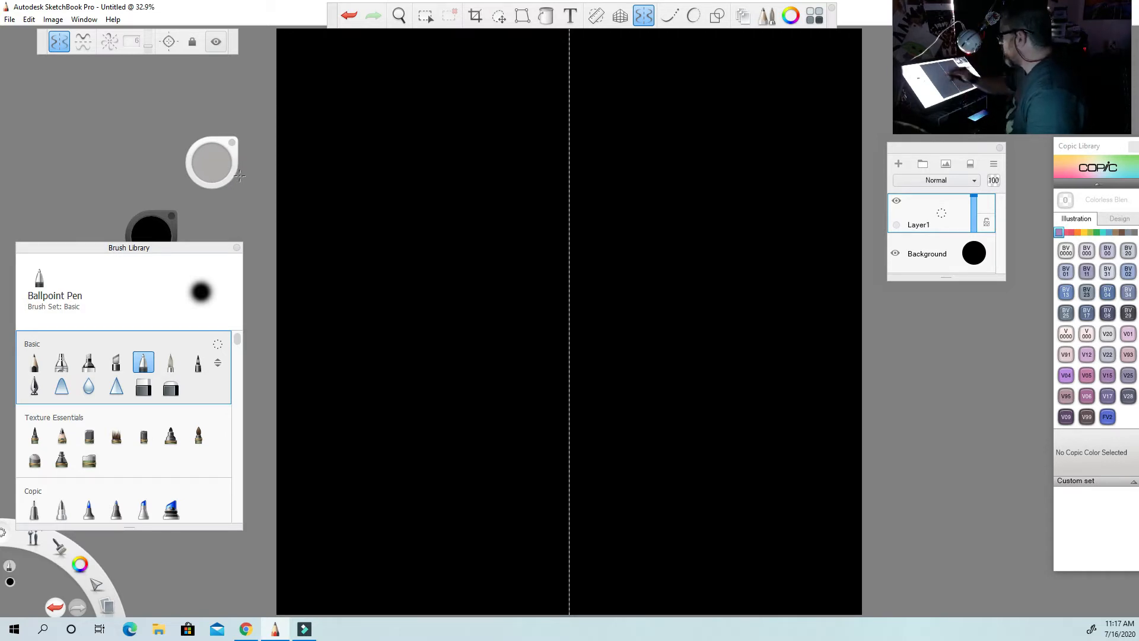
{"action": "left_click_drag", "start_coordinate": [218, 142], "coordinate": [208, 151]}
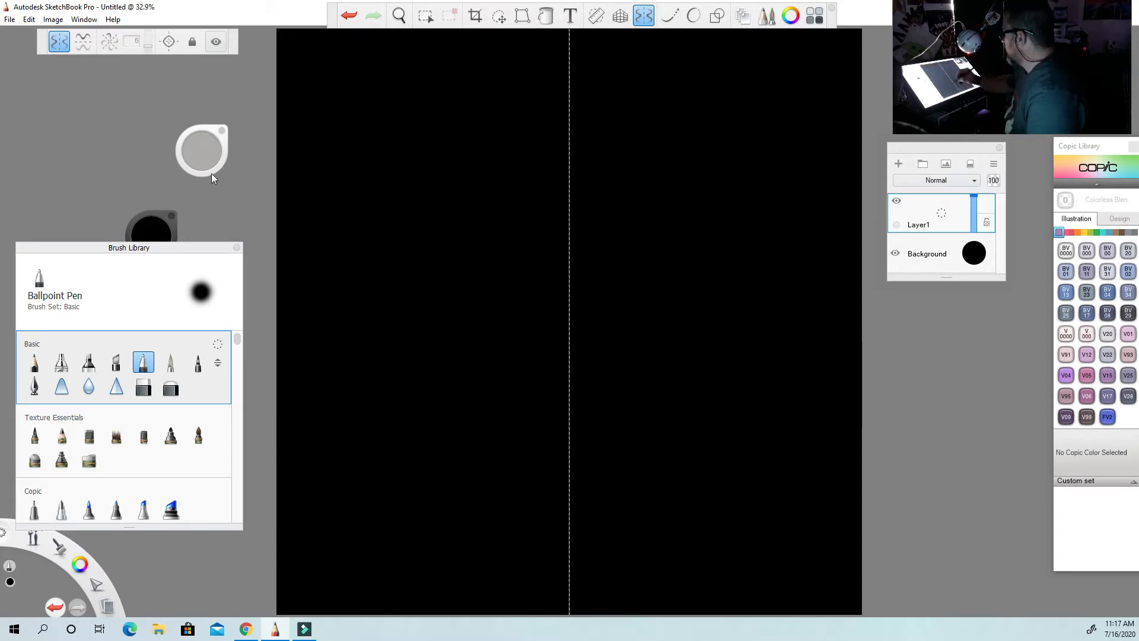
Select the Salty Watercolor brush from the Artist set and reposition the Brush Library clear of the color puck.
{"action": "left_click_drag", "start_coordinate": [210, 254], "coordinate": [213, 229]}
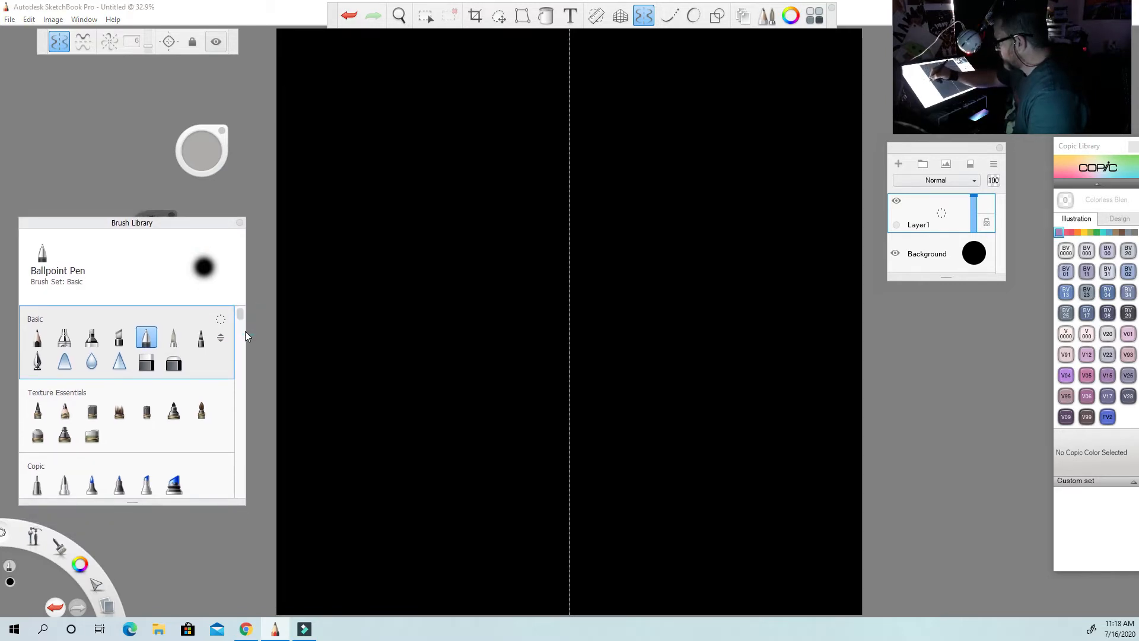
{"action": "mouse_move", "coordinate": [242, 317]}
{"action": "left_mouse_down"}
{"action": "mouse_move", "coordinate": [242, 351]}
{"action": "mouse_move", "coordinate": [240, 342]}
{"action": "left_mouse_up"}
{"action": "left_click", "coordinate": [206, 389]}
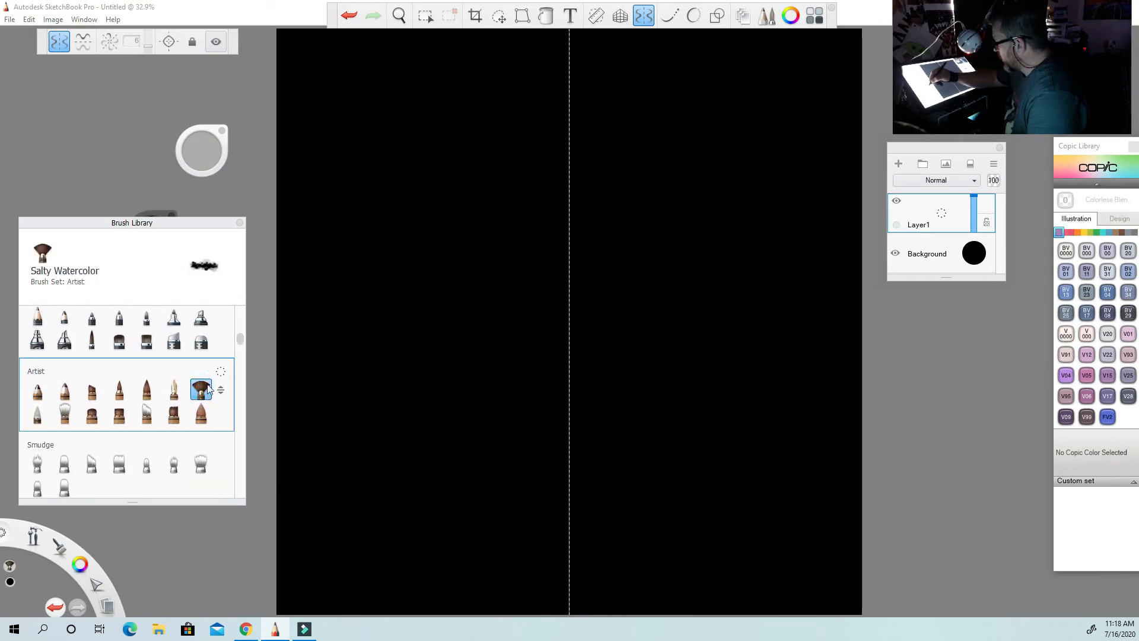
{"action": "left_click_drag", "start_coordinate": [207, 234], "coordinate": [212, 277]}
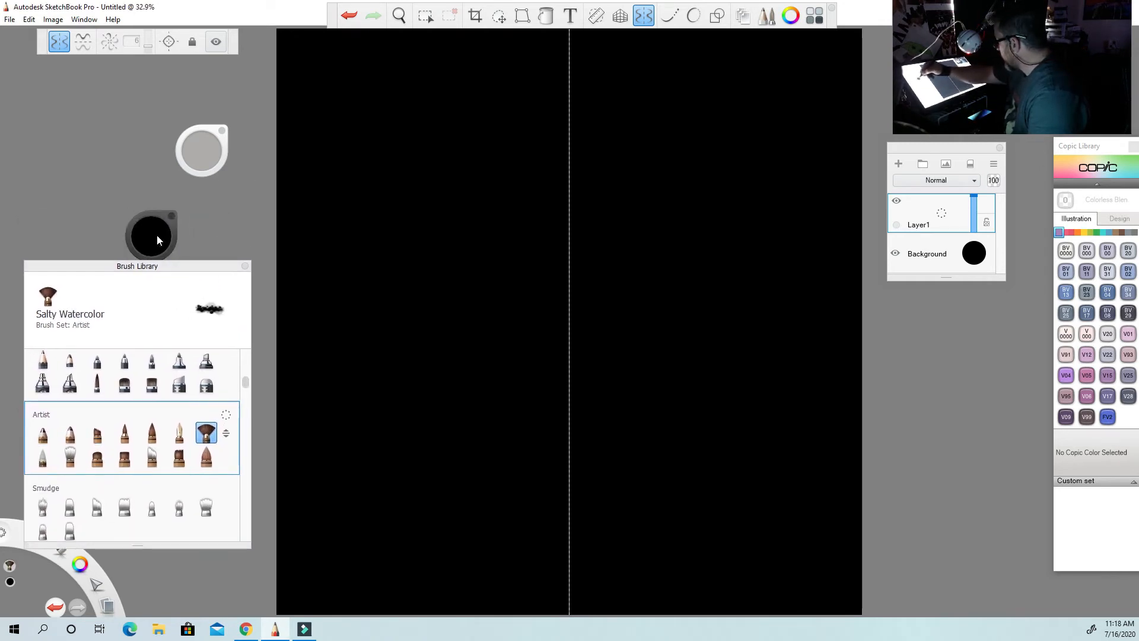
Set the brush color to a light green.
{"action": "left_click", "coordinate": [156, 237]}
{"action": "left_click", "coordinate": [123, 238]}
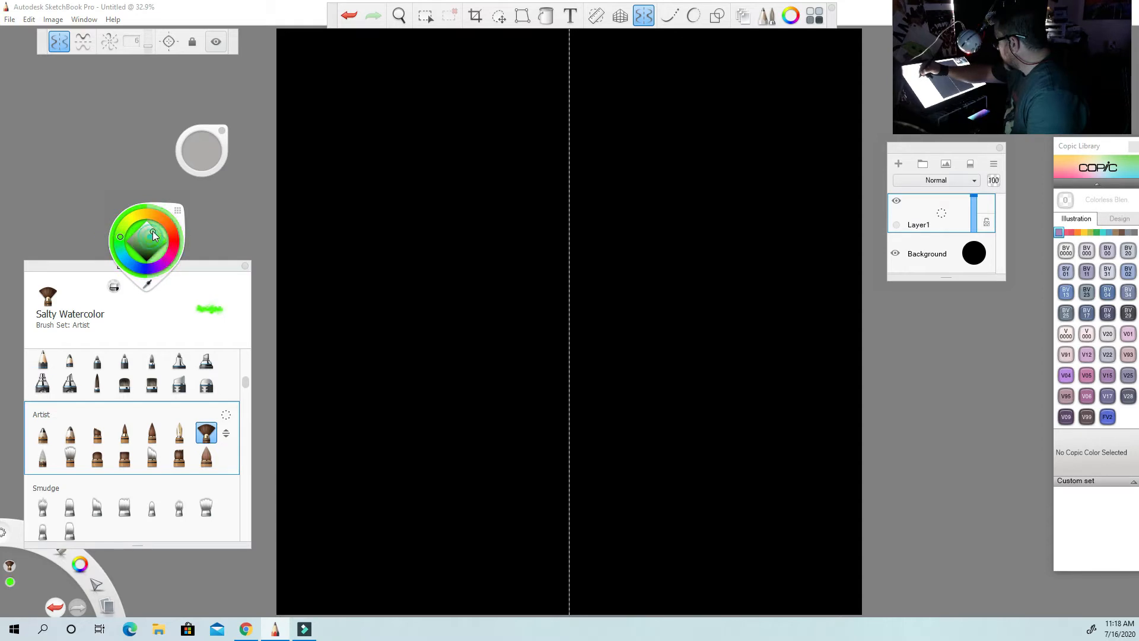
{"action": "left_click", "coordinate": [153, 232]}
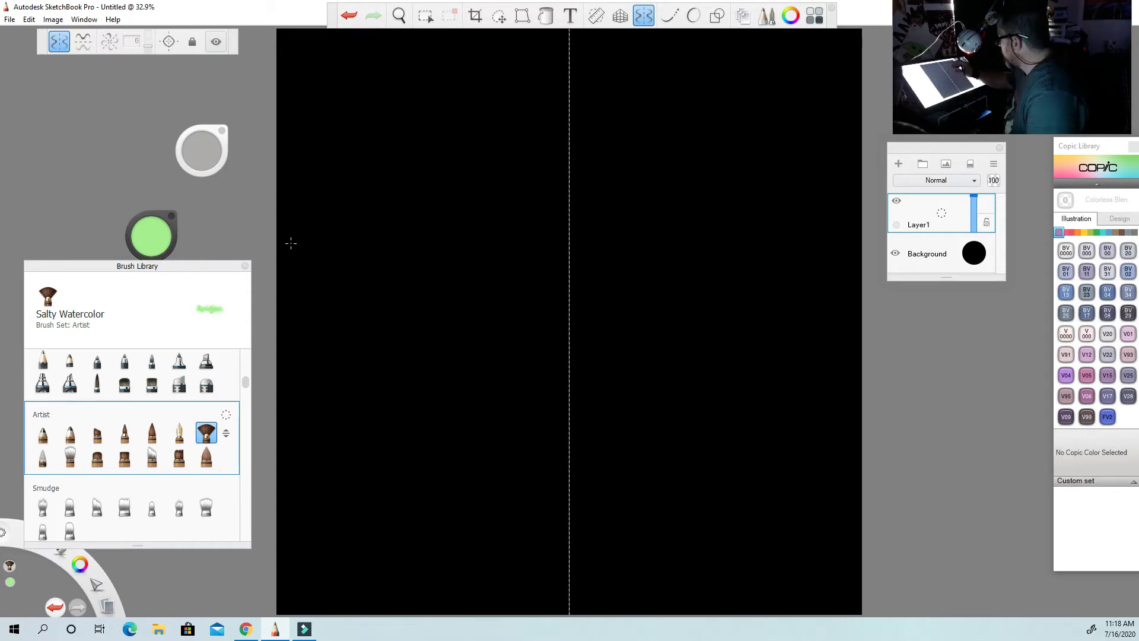
Paint a soft, symmetrical oval head tapering to a chin, with a short neck below, leaving the face center dark.
{"action": "mouse_move", "coordinate": [534, 185]}
{"action": "left_mouse_down"}
{"action": "mouse_move", "coordinate": [560, 311]}
{"action": "mouse_move", "coordinate": [579, 275]}
{"action": "mouse_move", "coordinate": [549, 263]}
{"action": "mouse_move", "coordinate": [533, 286]}
{"action": "mouse_move", "coordinate": [572, 353]}
{"action": "mouse_move", "coordinate": [575, 333]}
{"action": "mouse_move", "coordinate": [536, 230]}
{"action": "mouse_move", "coordinate": [548, 308]}
{"action": "mouse_move", "coordinate": [531, 251]}
{"action": "mouse_move", "coordinate": [591, 274]}
{"action": "mouse_move", "coordinate": [578, 215]}
{"action": "mouse_move", "coordinate": [548, 264]}
{"action": "mouse_move", "coordinate": [545, 195]}
{"action": "mouse_move", "coordinate": [539, 290]}
{"action": "mouse_move", "coordinate": [552, 208]}
{"action": "mouse_move", "coordinate": [536, 195]}
{"action": "mouse_move", "coordinate": [549, 289]}
{"action": "mouse_move", "coordinate": [531, 207]}
{"action": "mouse_move", "coordinate": [547, 185]}
{"action": "mouse_move", "coordinate": [538, 193]}
{"action": "mouse_move", "coordinate": [575, 200]}
{"action": "mouse_move", "coordinate": [554, 191]}
{"action": "mouse_move", "coordinate": [548, 201]}
{"action": "mouse_move", "coordinate": [580, 169]}
{"action": "mouse_move", "coordinate": [535, 185]}
{"action": "mouse_move", "coordinate": [537, 226]}
{"action": "mouse_move", "coordinate": [524, 202]}
{"action": "mouse_move", "coordinate": [558, 350]}
{"action": "mouse_move", "coordinate": [522, 317]}
{"action": "mouse_move", "coordinate": [590, 327]}
{"action": "mouse_move", "coordinate": [600, 223]}
{"action": "mouse_move", "coordinate": [555, 167]}
{"action": "mouse_move", "coordinate": [564, 347]}
{"action": "mouse_move", "coordinate": [582, 389]}
{"action": "mouse_move", "coordinate": [590, 338]}
{"action": "mouse_move", "coordinate": [551, 347]}
{"action": "mouse_move", "coordinate": [517, 315]}
{"action": "mouse_move", "coordinate": [504, 225]}
{"action": "mouse_move", "coordinate": [558, 184]}
{"action": "mouse_move", "coordinate": [600, 177]}
{"action": "mouse_move", "coordinate": [626, 255]}
{"action": "mouse_move", "coordinate": [560, 252]}
{"action": "mouse_move", "coordinate": [537, 348]}
{"action": "mouse_move", "coordinate": [558, 382]}
{"action": "mouse_move", "coordinate": [513, 329]}
{"action": "mouse_move", "coordinate": [516, 356]}
{"action": "mouse_move", "coordinate": [566, 403]}
{"action": "left_mouse_up"}
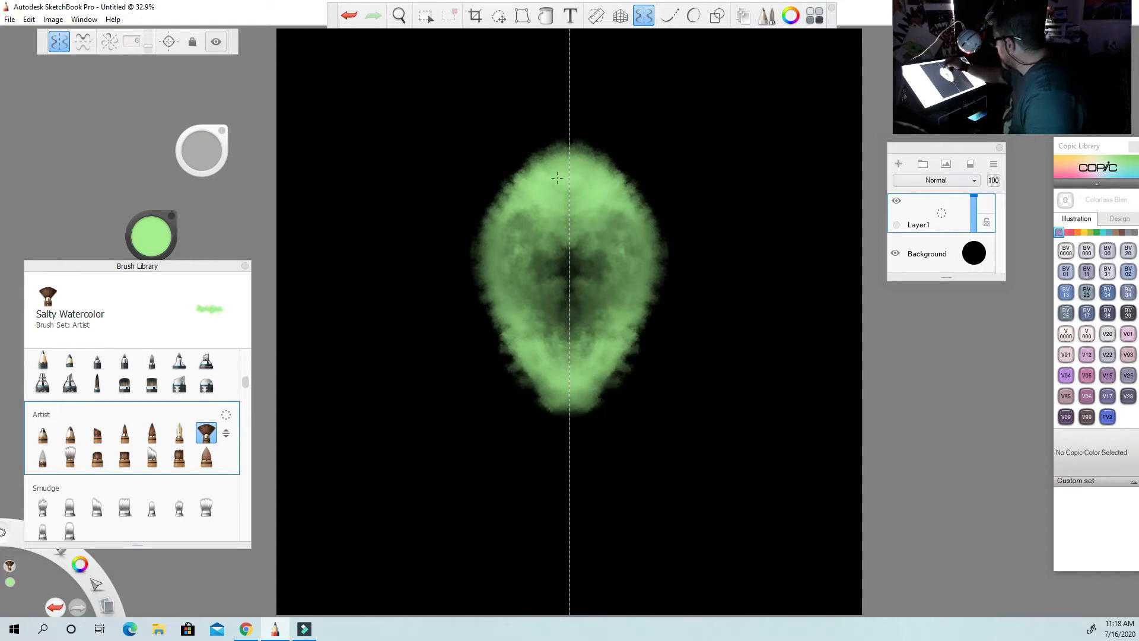
{"action": "mouse_move", "coordinate": [560, 170]}
{"action": "left_mouse_down"}
{"action": "mouse_move", "coordinate": [544, 170]}
{"action": "mouse_move", "coordinate": [516, 234]}
{"action": "mouse_move", "coordinate": [515, 189]}
{"action": "mouse_move", "coordinate": [540, 316]}
{"action": "mouse_move", "coordinate": [509, 273]}
{"action": "mouse_move", "coordinate": [561, 324]}
{"action": "left_mouse_up"}
{"action": "mouse_move", "coordinate": [518, 275]}
{"action": "left_mouse_down"}
{"action": "mouse_move", "coordinate": [571, 318]}
{"action": "mouse_move", "coordinate": [584, 309]}
{"action": "mouse_move", "coordinate": [526, 306]}
{"action": "mouse_move", "coordinate": [578, 400]}
{"action": "mouse_move", "coordinate": [557, 383]}
{"action": "mouse_move", "coordinate": [574, 389]}
{"action": "mouse_move", "coordinate": [547, 526]}
{"action": "left_mouse_up"}
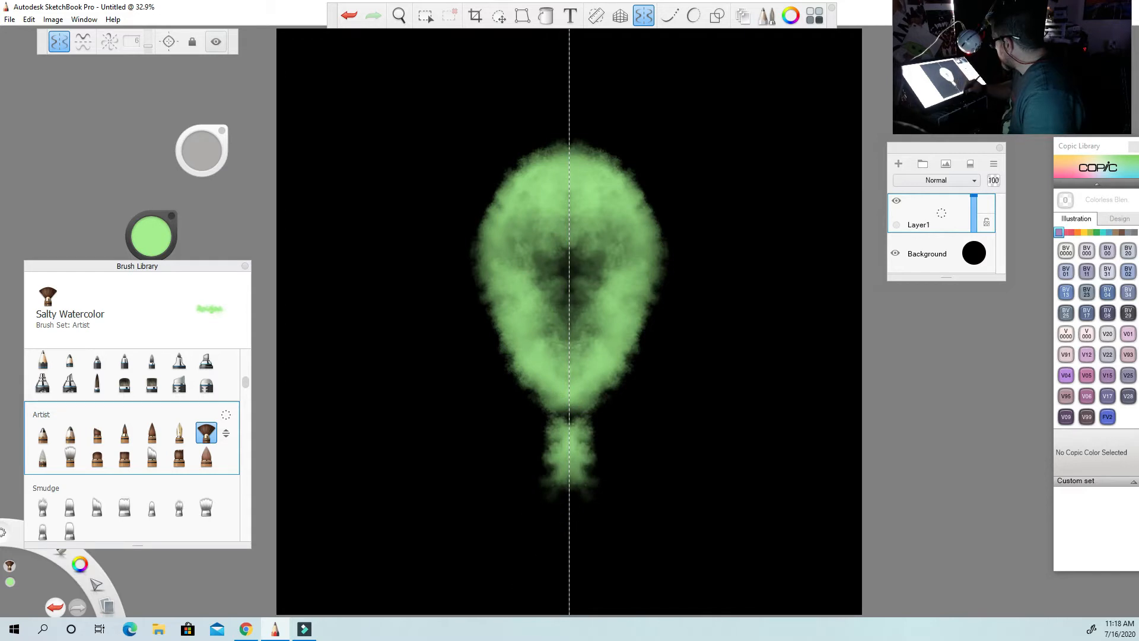
Paint faint shoulders and a rounded upper chest below the head, join them through the neck and soften the head's outer edge.
{"action": "left_click_drag", "start_coordinate": [544, 438], "coordinate": [431, 460]}
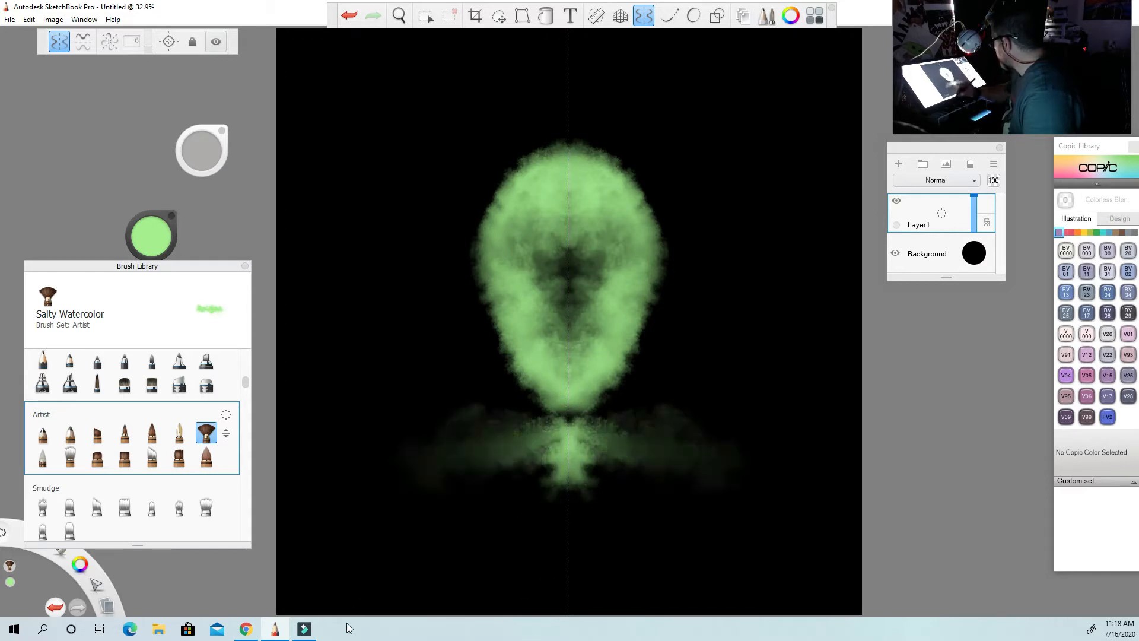
{"action": "mouse_move", "coordinate": [529, 458]}
{"action": "left_mouse_down"}
{"action": "mouse_move", "coordinate": [548, 508]}
{"action": "mouse_move", "coordinate": [593, 537]}
{"action": "mouse_move", "coordinate": [579, 549]}
{"action": "left_mouse_up"}
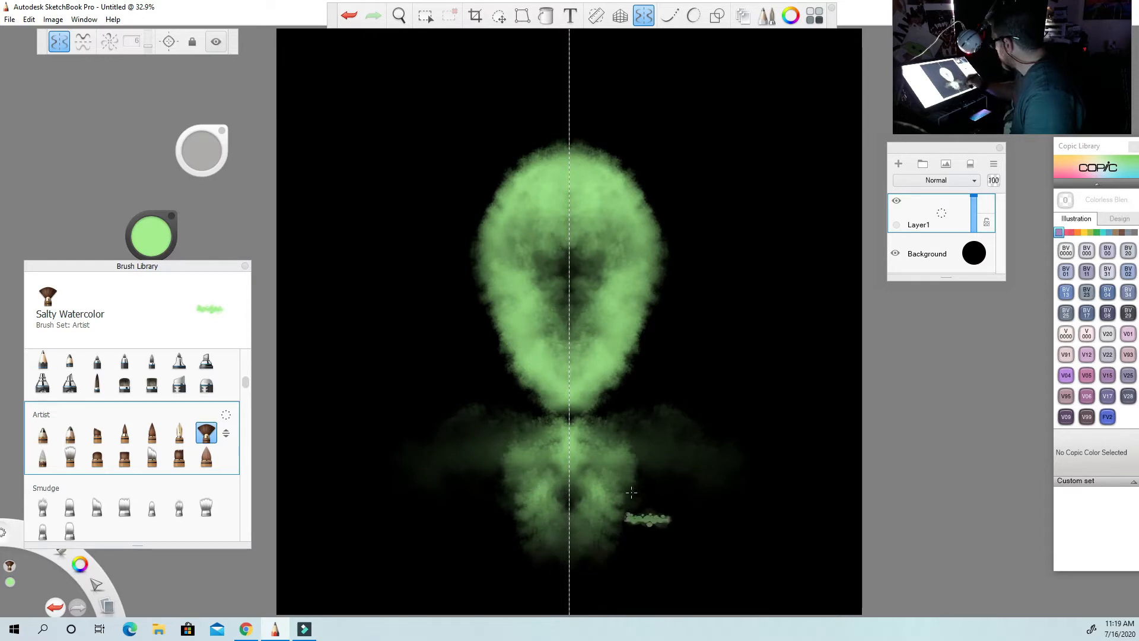
{"action": "mouse_move", "coordinate": [596, 428]}
{"action": "left_mouse_down"}
{"action": "mouse_move", "coordinate": [610, 386]}
{"action": "mouse_move", "coordinate": [572, 415]}
{"action": "left_mouse_up"}
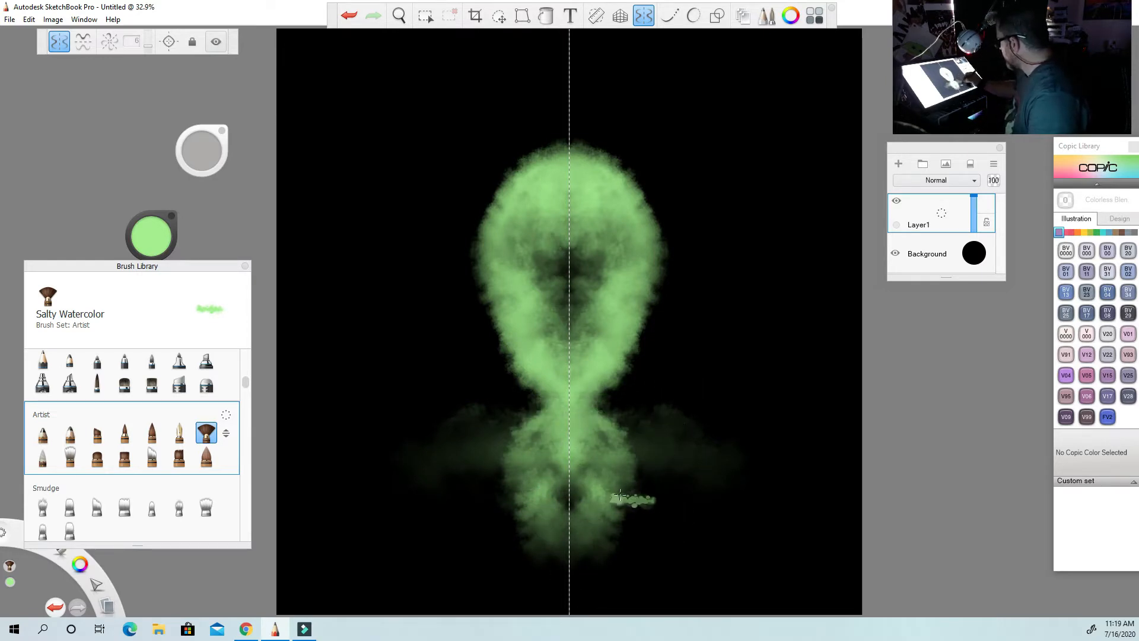
{"action": "mouse_move", "coordinate": [586, 460]}
{"action": "left_mouse_down"}
{"action": "mouse_move", "coordinate": [556, 460]}
{"action": "mouse_move", "coordinate": [535, 525]}
{"action": "left_mouse_up"}
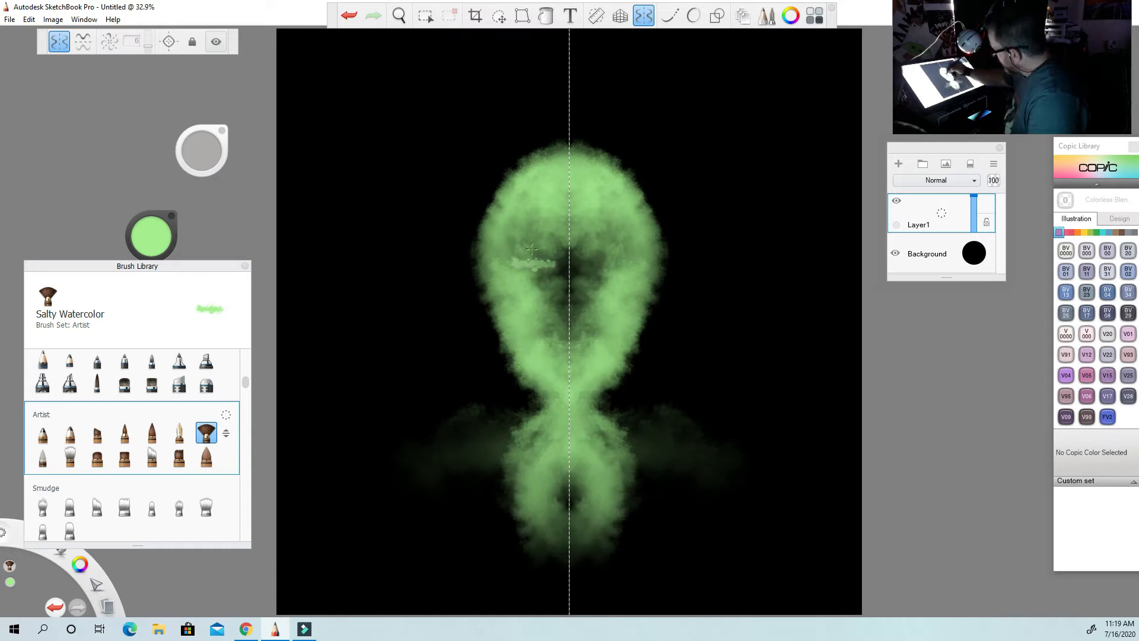
{"action": "left_click_drag", "start_coordinate": [515, 182], "coordinate": [523, 166]}
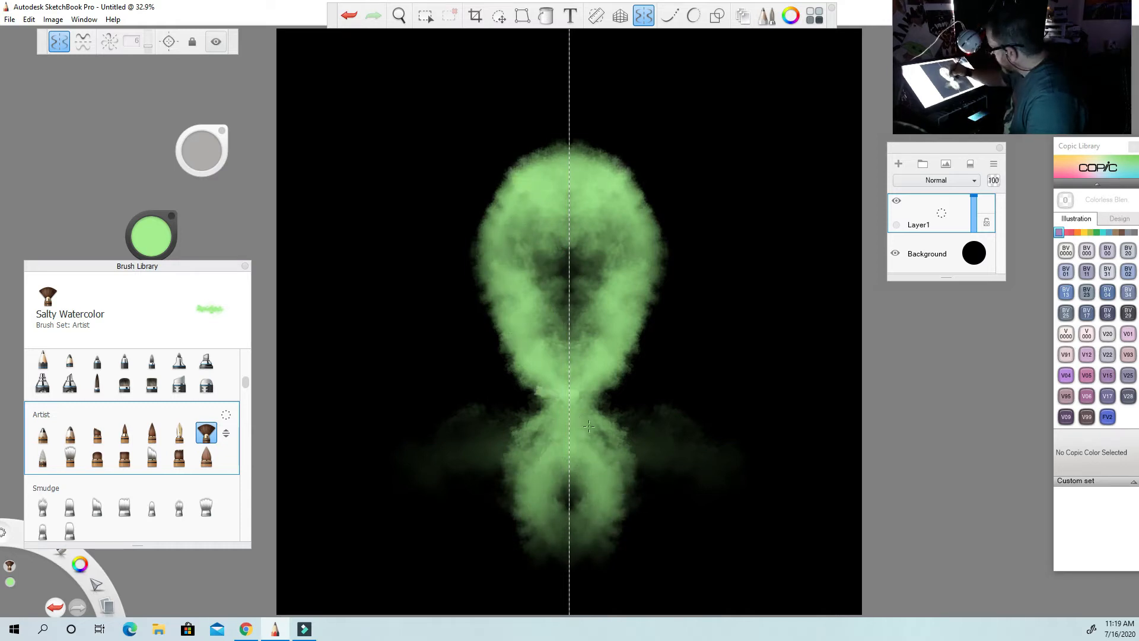
{"action": "mouse_move", "coordinate": [541, 488]}
{"action": "left_mouse_down"}
{"action": "mouse_move", "coordinate": [531, 534]}
{"action": "mouse_move", "coordinate": [555, 572]}
{"action": "left_mouse_up"}
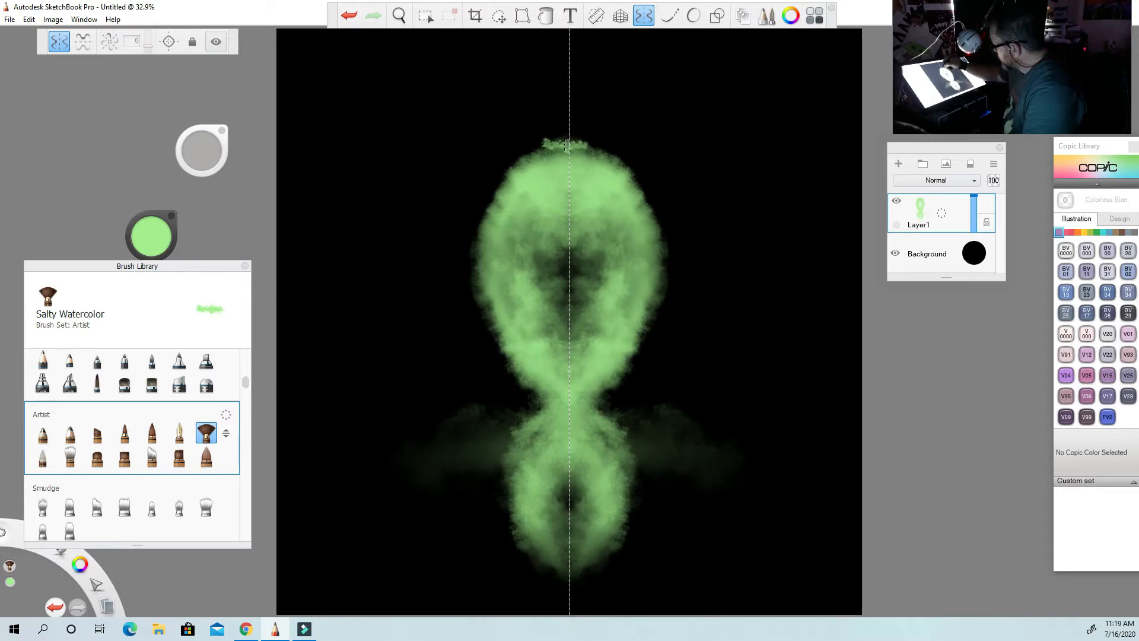
{"action": "mouse_move", "coordinate": [568, 174]}
{"action": "left_mouse_down"}
{"action": "mouse_move", "coordinate": [558, 140]}
{"action": "mouse_move", "coordinate": [510, 190]}
{"action": "mouse_move", "coordinate": [570, 316]}
{"action": "left_mouse_up"}
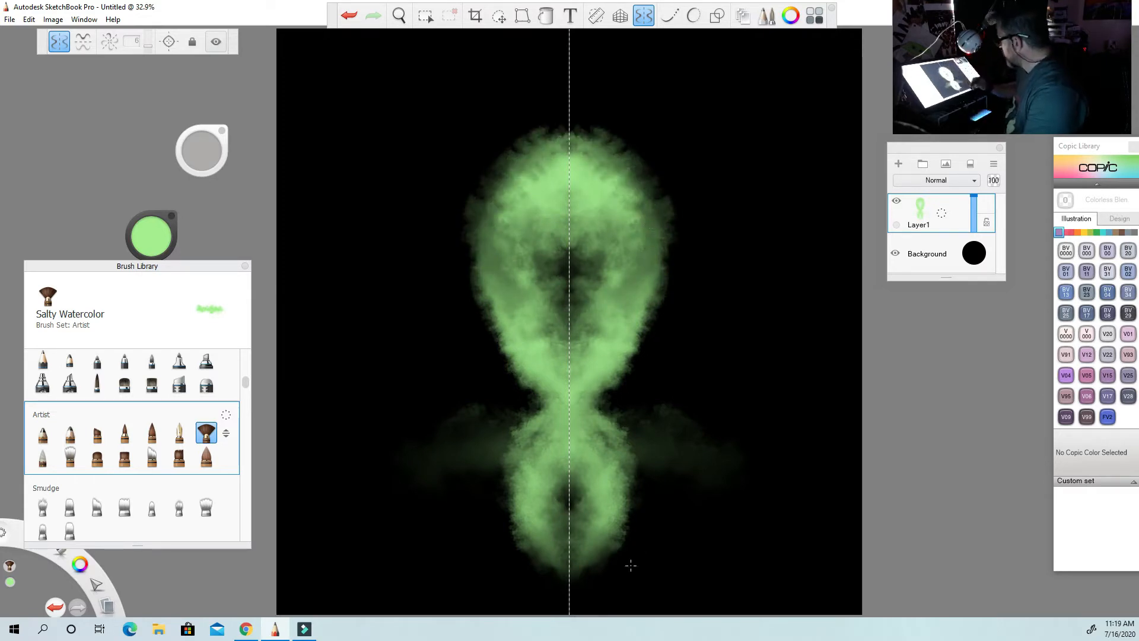
Add a new layer above the green base and select the Small Rigger brush from the Oils set.
{"action": "left_click", "coordinate": [899, 164]}
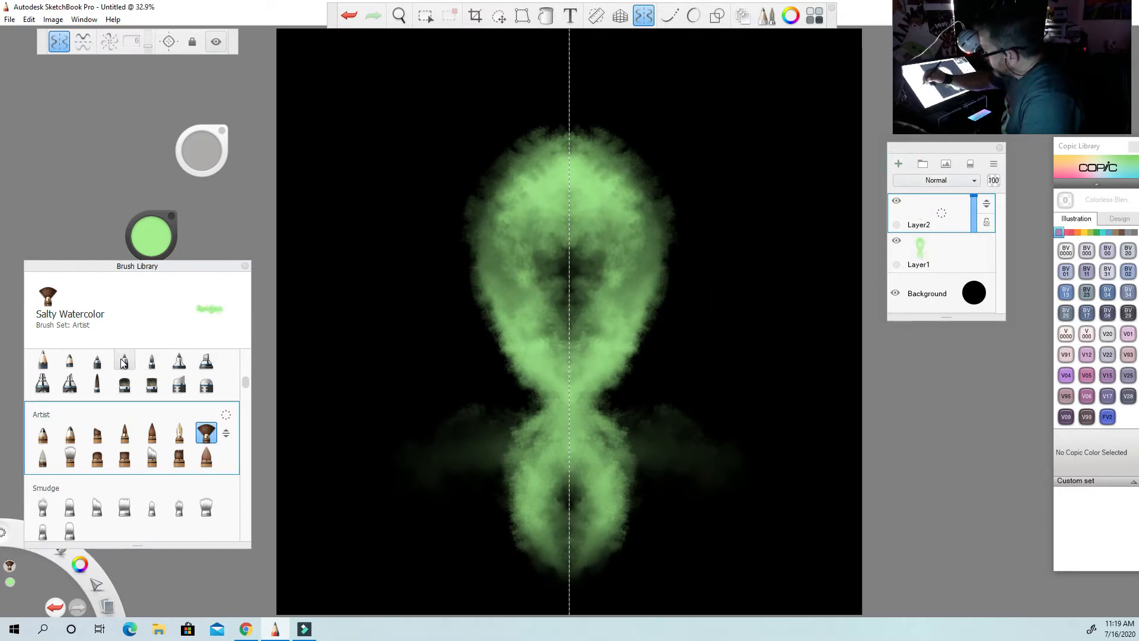
{"action": "scroll", "coordinate": [247, 387], "scroll_direction": "up", "scroll_amount": 5}
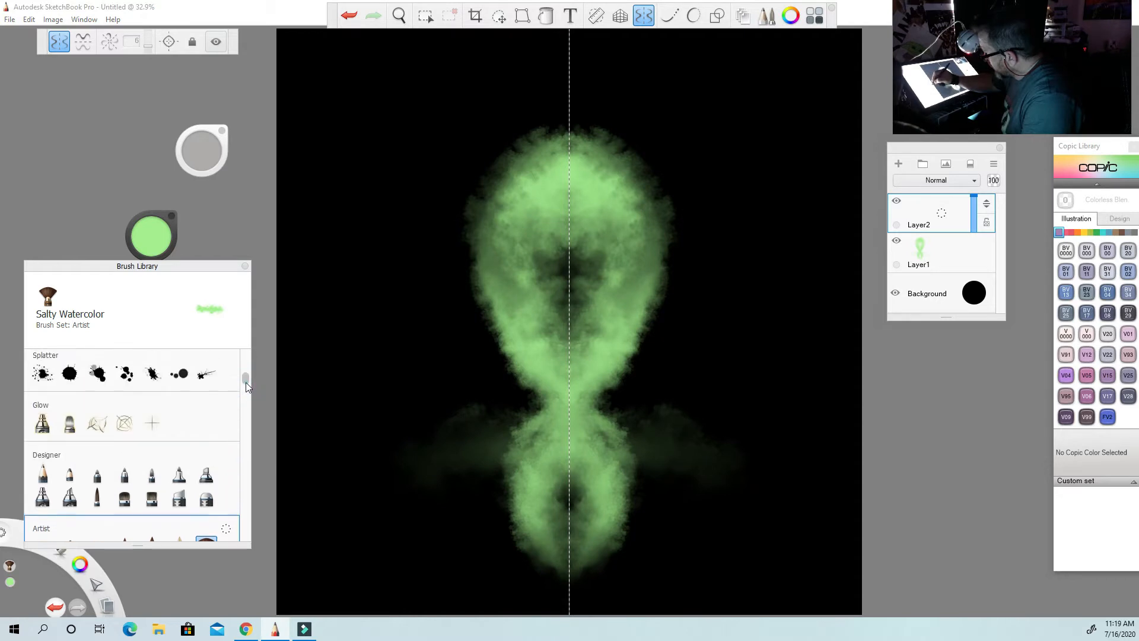
{"action": "left_click_drag", "start_coordinate": [247, 386], "coordinate": [247, 499]}
{"action": "left_click", "coordinate": [152, 447]}
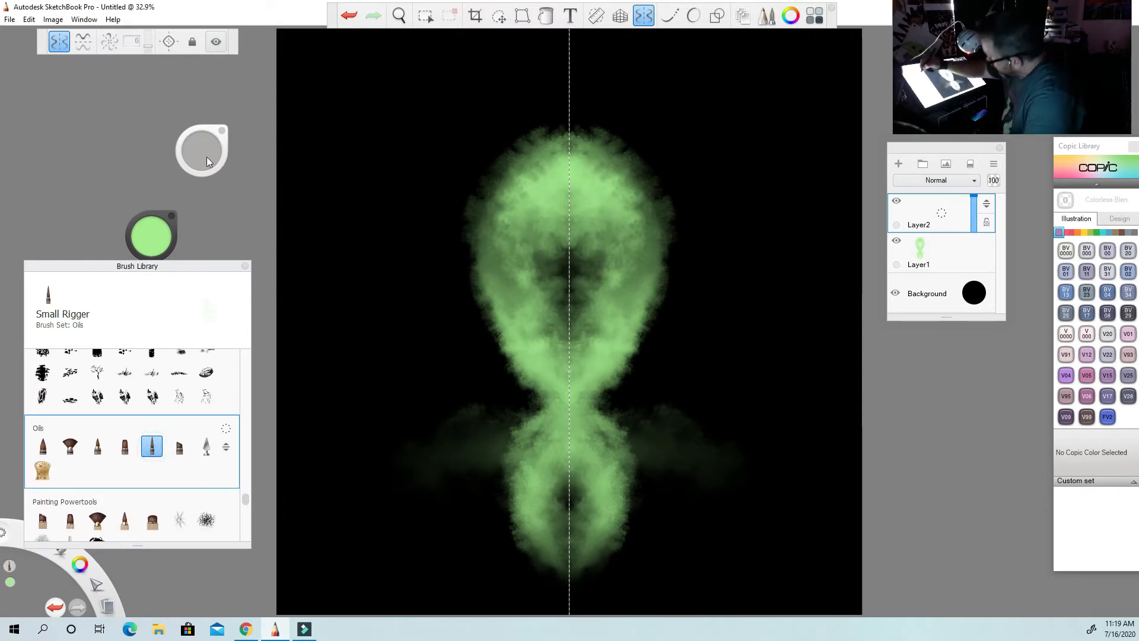
Set the brush flow to about 74% and try a short stroke beside the head, undoing it.
{"action": "left_click_drag", "start_coordinate": [206, 157], "coordinate": [207, 158]}
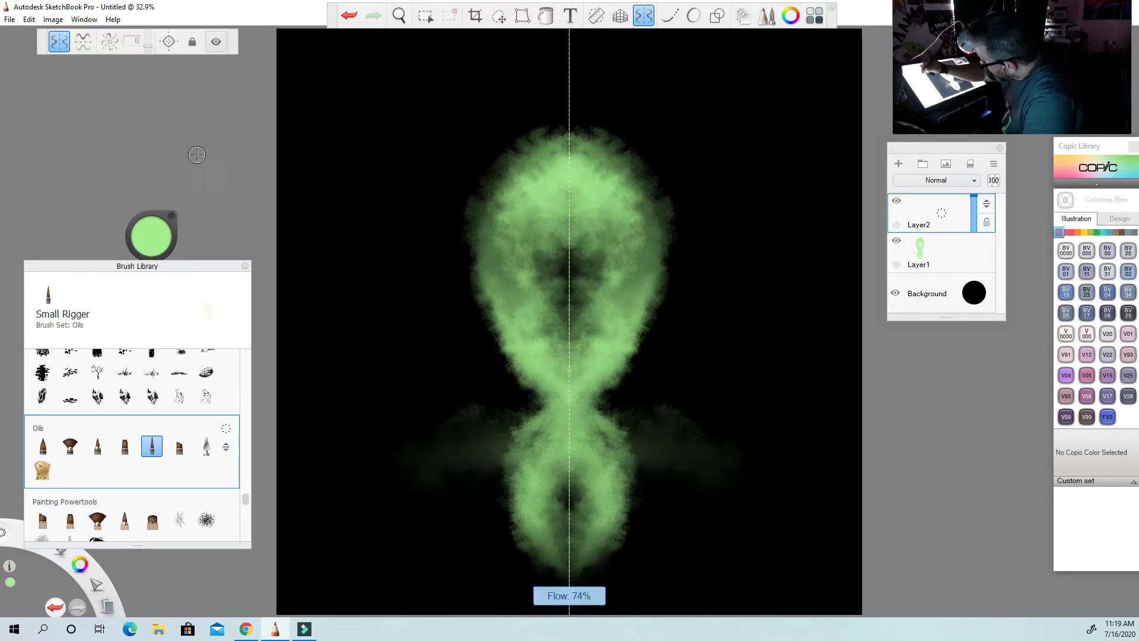
{"action": "left_click_drag", "start_coordinate": [399, 282], "coordinate": [381, 261]}
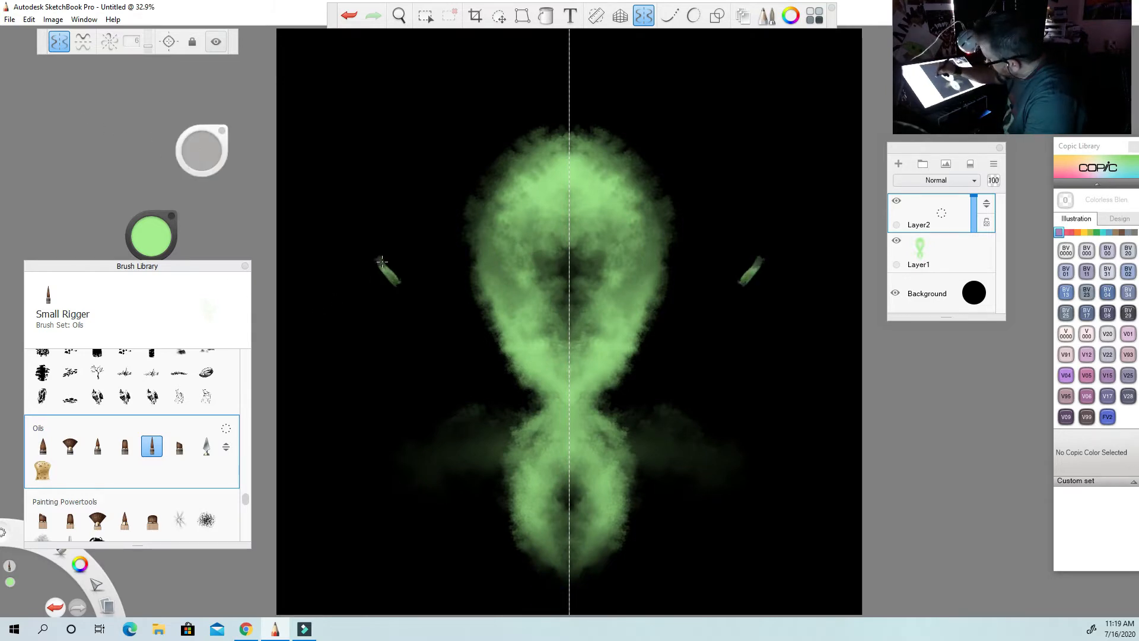
{"action": "left_click", "coordinate": [349, 15]}
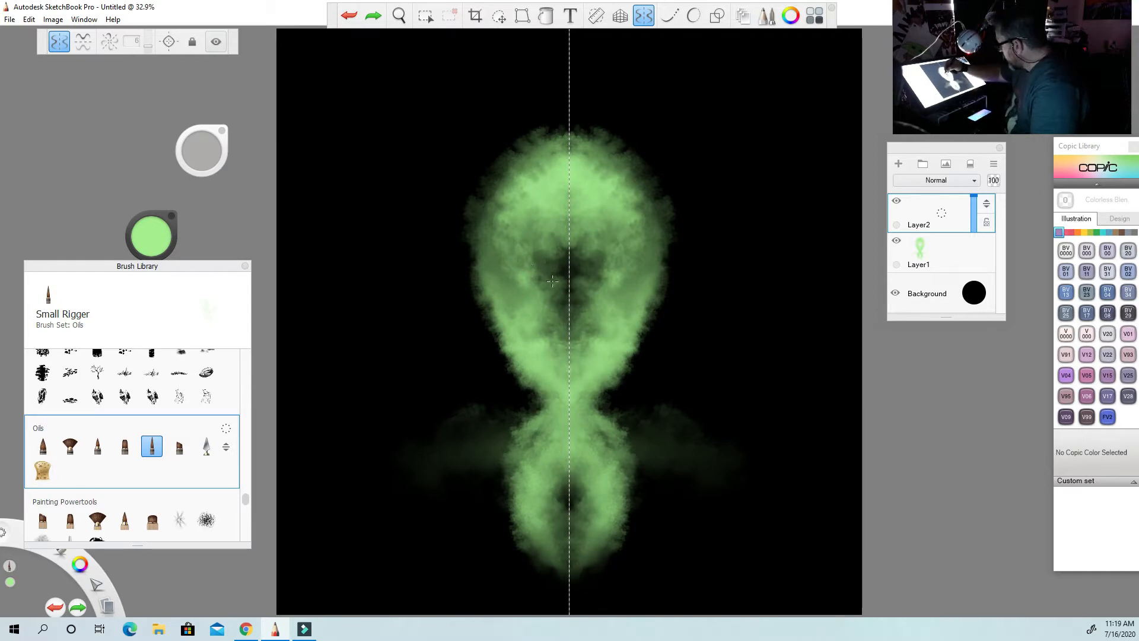
Paint mirrored brow ridges and the outer edges of the eye sockets on the face.
{"action": "mouse_move", "coordinate": [516, 261]}
{"action": "left_mouse_down"}
{"action": "mouse_move", "coordinate": [553, 274]}
{"action": "mouse_move", "coordinate": [494, 254]}
{"action": "mouse_move", "coordinate": [503, 258]}
{"action": "mouse_move", "coordinate": [498, 241]}
{"action": "mouse_move", "coordinate": [511, 261]}
{"action": "mouse_move", "coordinate": [495, 246]}
{"action": "mouse_move", "coordinate": [497, 258]}
{"action": "mouse_move", "coordinate": [501, 232]}
{"action": "mouse_move", "coordinate": [522, 257]}
{"action": "mouse_move", "coordinate": [498, 244]}
{"action": "mouse_move", "coordinate": [492, 277]}
{"action": "left_mouse_up"}
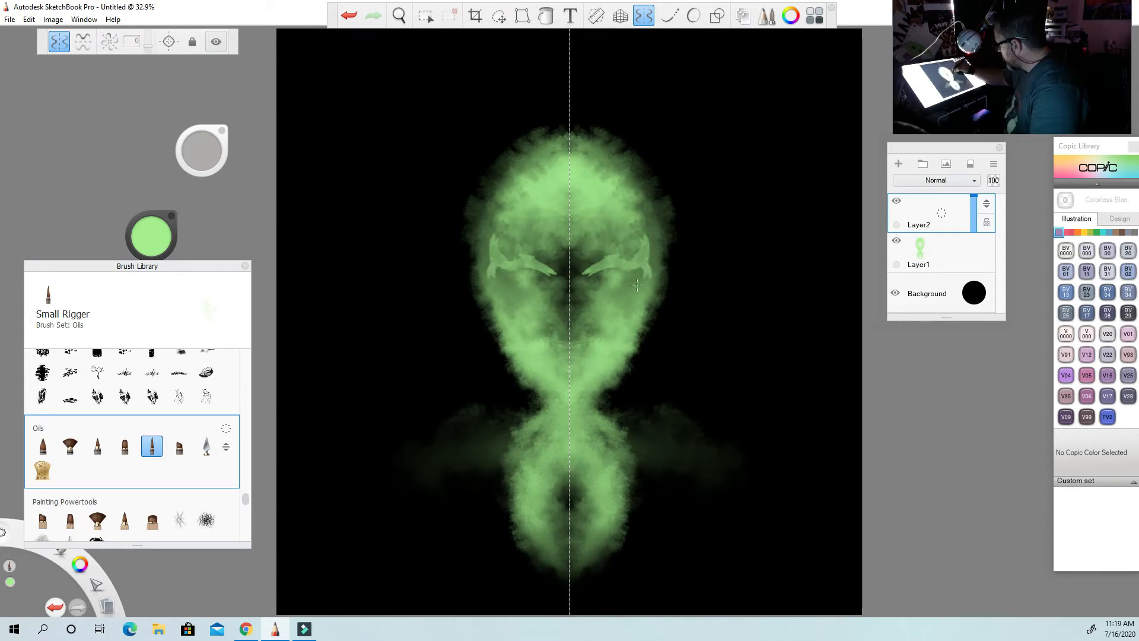
{"action": "left_click_drag", "start_coordinate": [638, 283], "coordinate": [648, 268]}
{"action": "left_click_drag", "start_coordinate": [497, 263], "coordinate": [498, 295]}
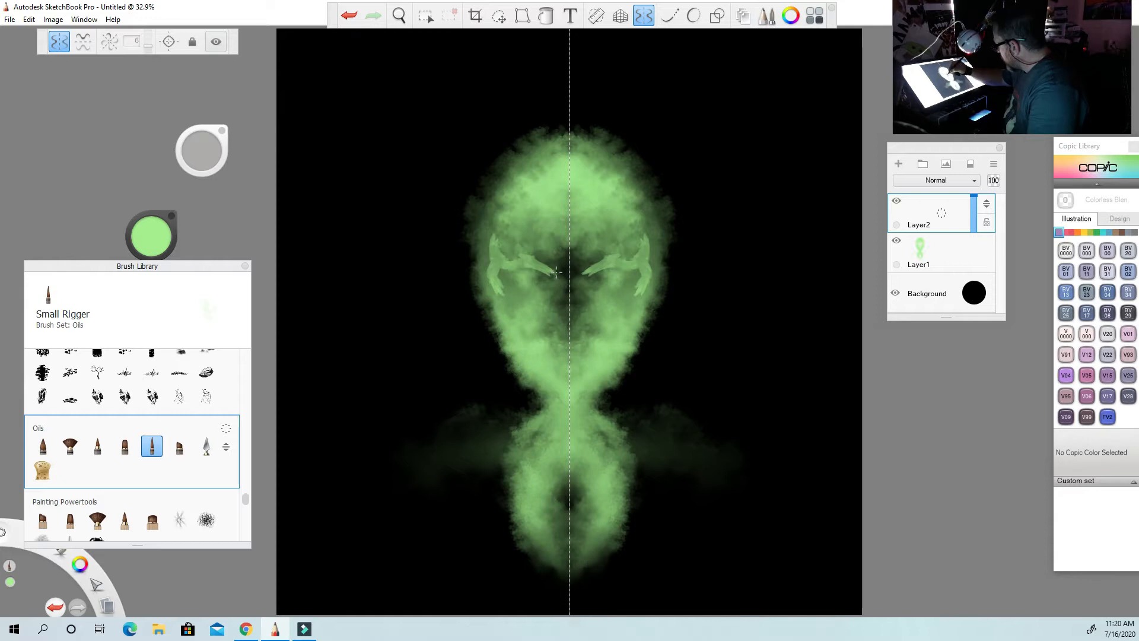
Paint the nose bridge and nostrils, replacing the slanted strokes under the nose, and join the bridge to the brows.
{"action": "mouse_move", "coordinate": [556, 271]}
{"action": "left_mouse_down"}
{"action": "mouse_move", "coordinate": [564, 291]}
{"action": "mouse_move", "coordinate": [548, 328]}
{"action": "left_mouse_up"}
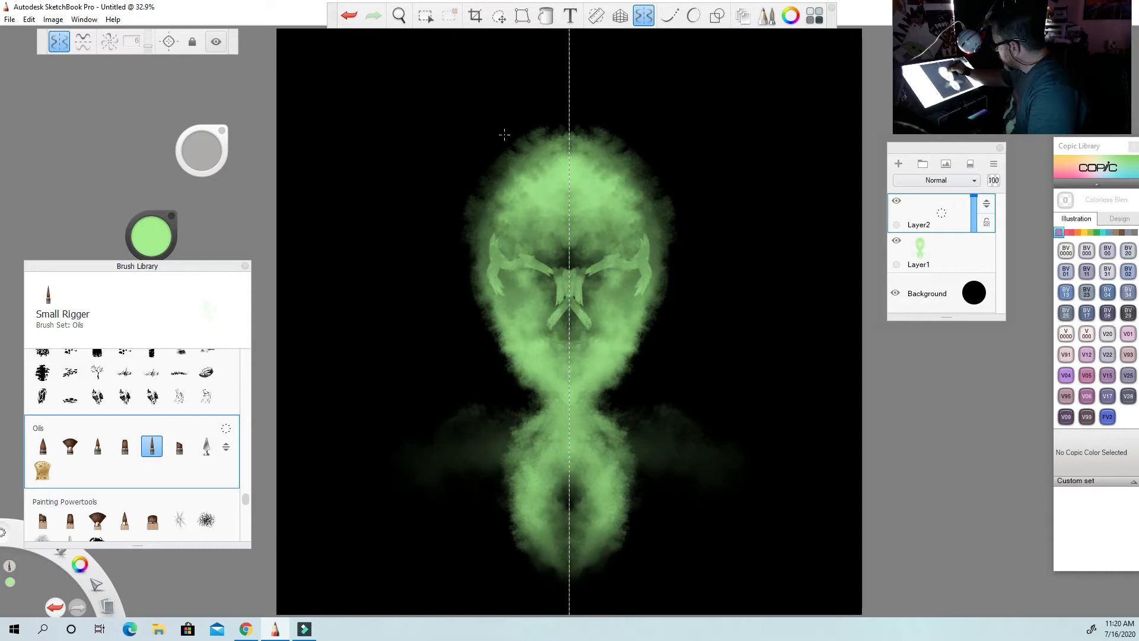
{"action": "left_click", "coordinate": [351, 19]}
{"action": "mouse_move", "coordinate": [557, 307]}
{"action": "left_mouse_down"}
{"action": "mouse_move", "coordinate": [602, 290]}
{"action": "mouse_move", "coordinate": [571, 302]}
{"action": "left_mouse_up"}
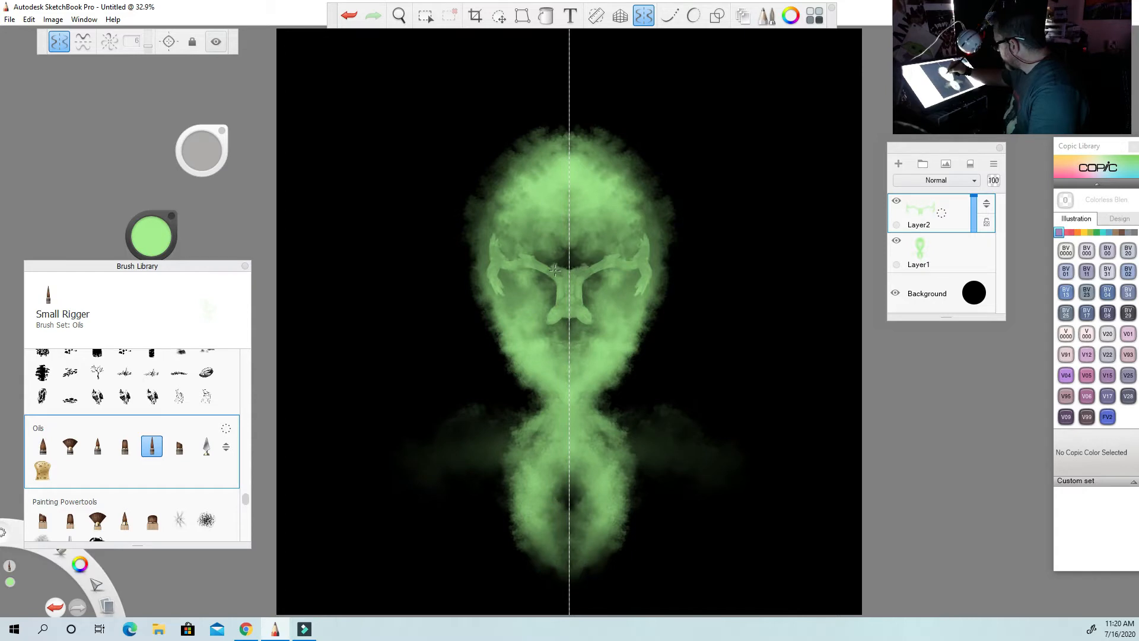
{"action": "left_click_drag", "start_coordinate": [549, 269], "coordinate": [567, 267]}
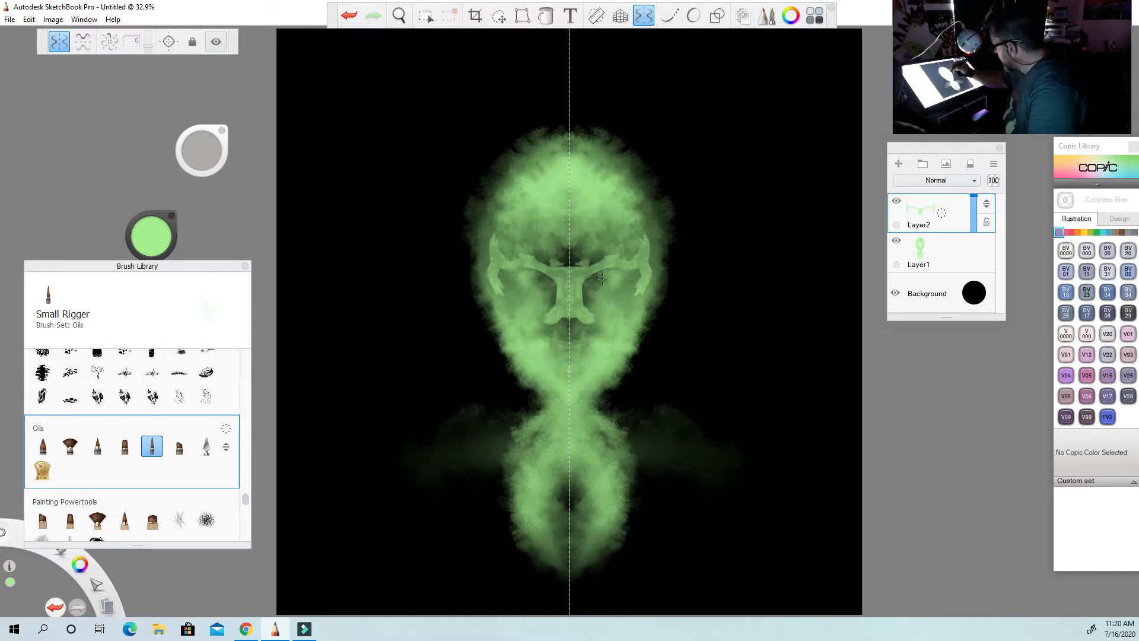
Paint rounded cheekbones and the upper lip area, and define the chin and a V-shaped jawline.
{"action": "left_click_drag", "start_coordinate": [610, 305], "coordinate": [615, 310]}
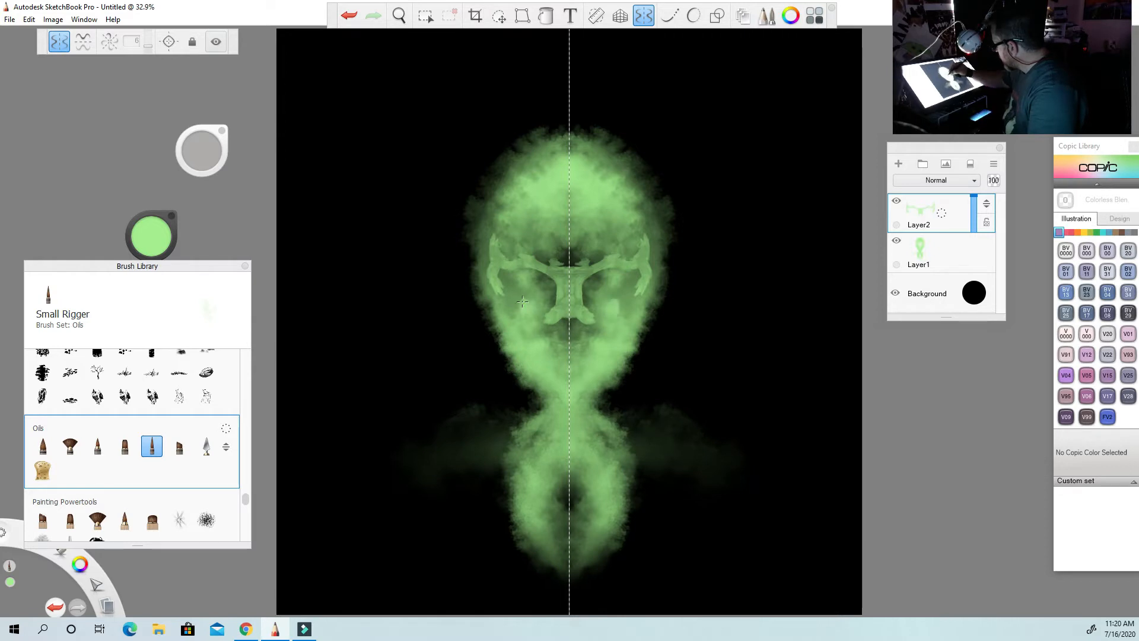
{"action": "mouse_move", "coordinate": [508, 299]}
{"action": "left_mouse_down"}
{"action": "mouse_move", "coordinate": [541, 331]}
{"action": "mouse_move", "coordinate": [551, 284]}
{"action": "mouse_move", "coordinate": [509, 300]}
{"action": "mouse_move", "coordinate": [512, 320]}
{"action": "mouse_move", "coordinate": [500, 297]}
{"action": "mouse_move", "coordinate": [521, 333]}
{"action": "left_mouse_up"}
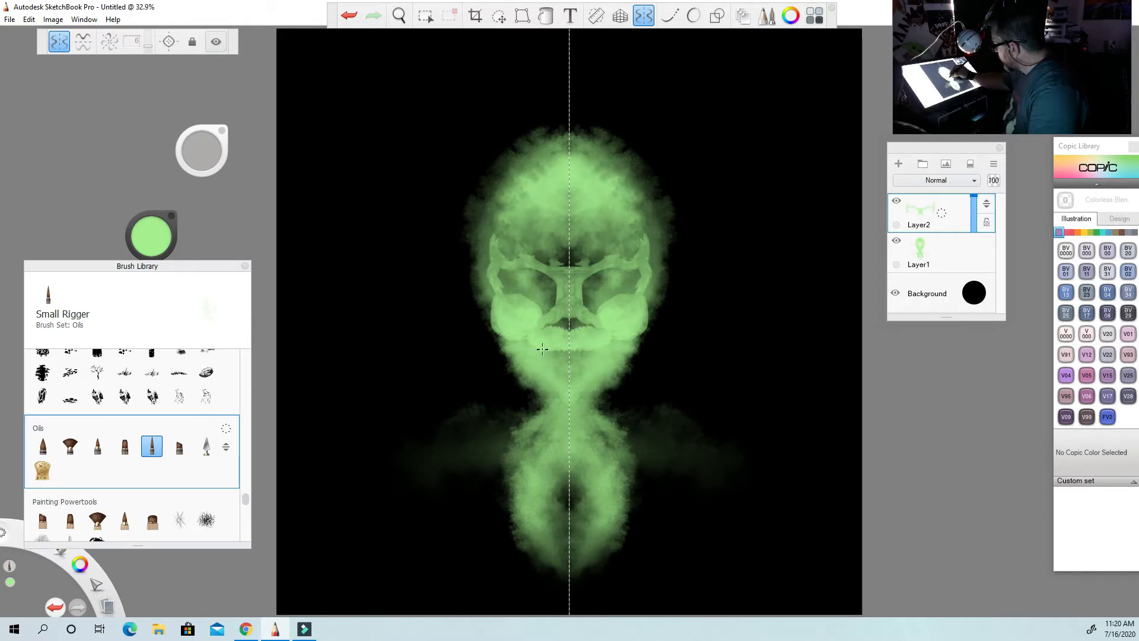
{"action": "left_click_drag", "start_coordinate": [568, 387], "coordinate": [547, 364]}
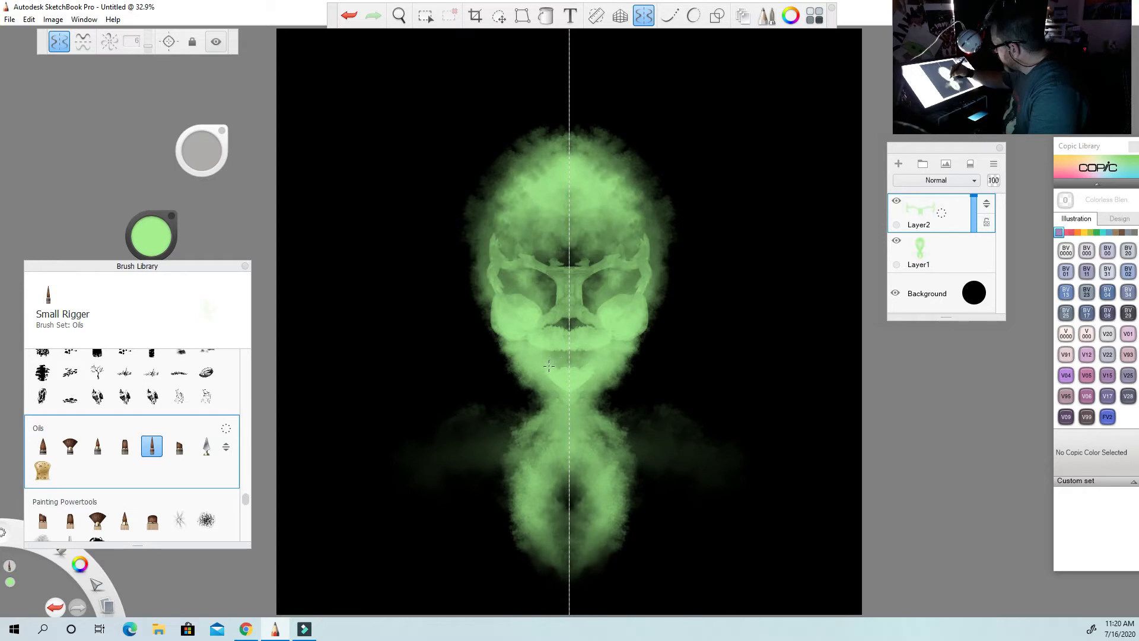
{"action": "left_click_drag", "start_coordinate": [523, 349], "coordinate": [556, 383]}
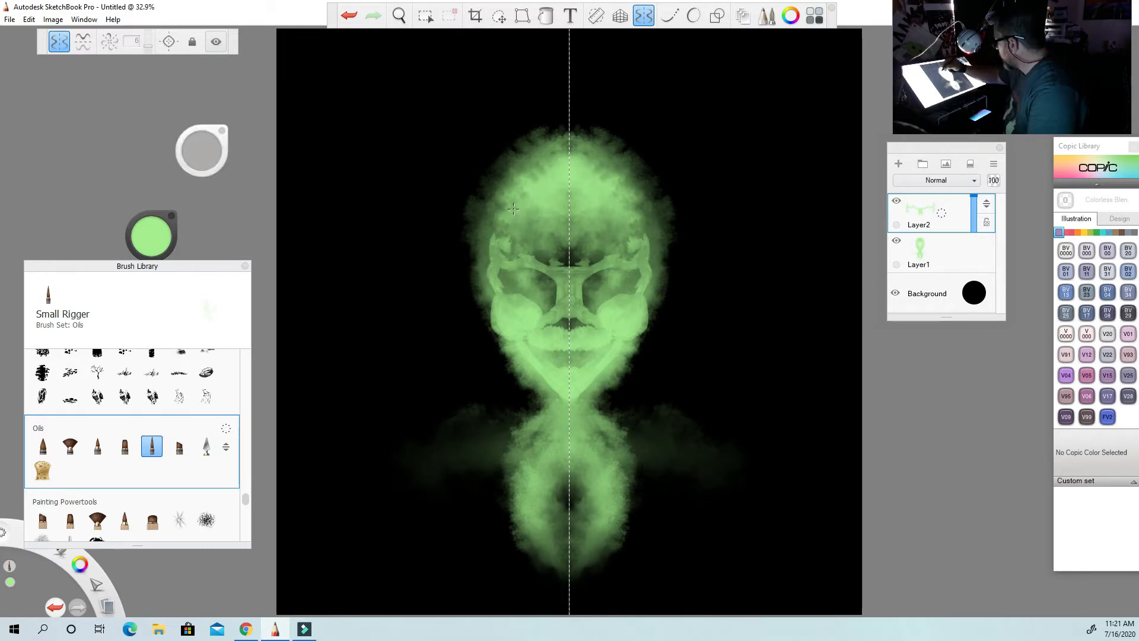
Build up mirrored light green strokes across the forehead above the brows.
{"action": "mouse_move", "coordinate": [511, 206]}
{"action": "left_mouse_down"}
{"action": "mouse_move", "coordinate": [532, 252]}
{"action": "mouse_move", "coordinate": [530, 243]}
{"action": "mouse_move", "coordinate": [555, 252]}
{"action": "mouse_move", "coordinate": [514, 208]}
{"action": "left_mouse_up"}
{"action": "mouse_move", "coordinate": [588, 233]}
{"action": "left_mouse_down"}
{"action": "mouse_move", "coordinate": [582, 210]}
{"action": "mouse_move", "coordinate": [587, 238]}
{"action": "left_mouse_up"}
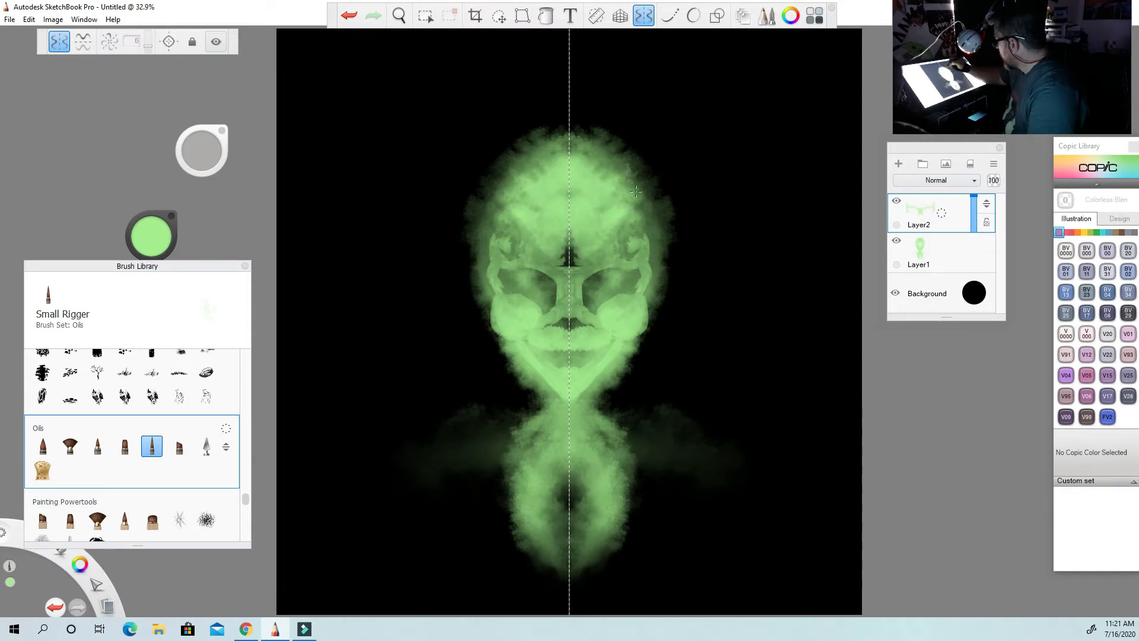
{"action": "left_click_drag", "start_coordinate": [595, 199], "coordinate": [605, 212]}
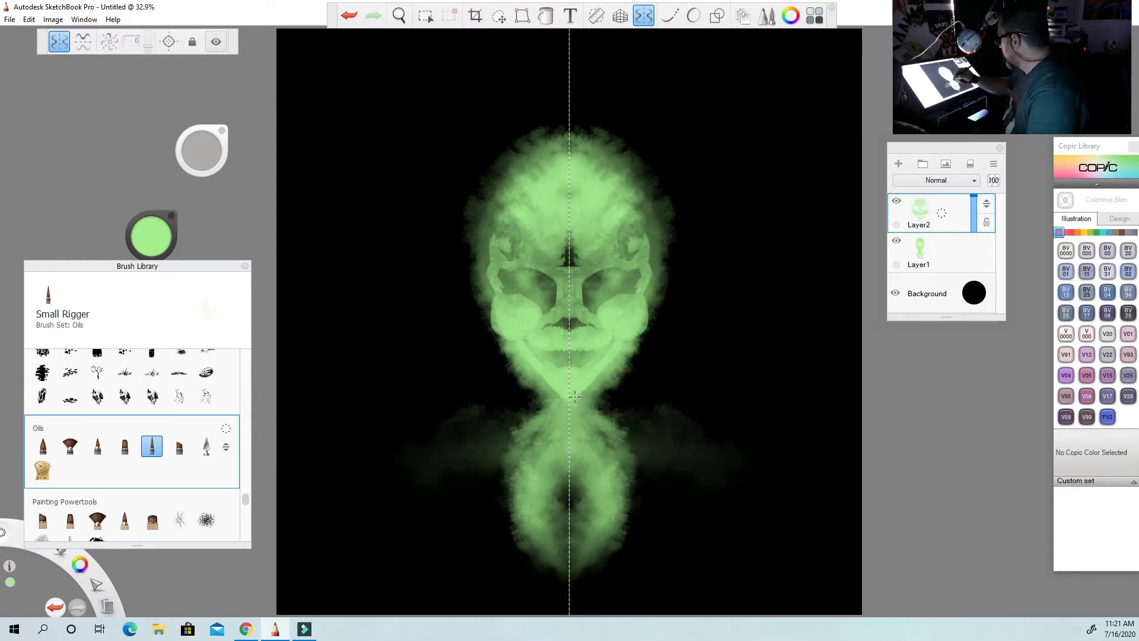
Paint the base of the neck, sloping mirrored shoulders and a curved band of short strokes across the lower chest.
{"action": "left_click_drag", "start_coordinate": [570, 425], "coordinate": [572, 474]}
{"action": "mouse_move", "coordinate": [576, 422]}
{"action": "left_mouse_down"}
{"action": "mouse_move", "coordinate": [594, 456]}
{"action": "mouse_move", "coordinate": [617, 444]}
{"action": "mouse_move", "coordinate": [486, 514]}
{"action": "left_mouse_up"}
{"action": "left_click_drag", "start_coordinate": [507, 487], "coordinate": [504, 522]}
{"action": "mouse_move", "coordinate": [520, 493]}
{"action": "left_mouse_down"}
{"action": "mouse_move", "coordinate": [514, 529]}
{"action": "mouse_move", "coordinate": [525, 536]}
{"action": "left_mouse_up"}
{"action": "mouse_move", "coordinate": [527, 509]}
{"action": "left_mouse_down"}
{"action": "mouse_move", "coordinate": [534, 540]}
{"action": "mouse_move", "coordinate": [567, 559]}
{"action": "left_mouse_up"}
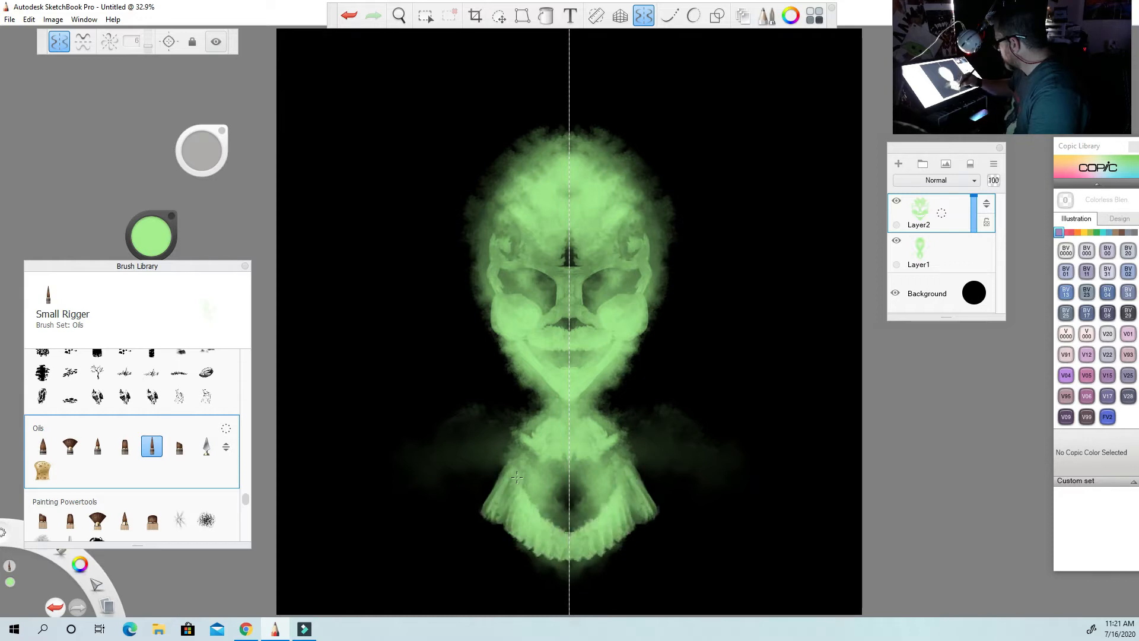
Fill the lower chest with mirrored green oil strokes, widening it into rounded shoulders that reach the bottom of the canvas.
{"action": "mouse_move", "coordinate": [632, 514]}
{"action": "left_mouse_down"}
{"action": "mouse_move", "coordinate": [641, 534]}
{"action": "mouse_move", "coordinate": [620, 542]}
{"action": "left_mouse_up"}
{"action": "left_click_drag", "start_coordinate": [616, 533], "coordinate": [571, 567]}
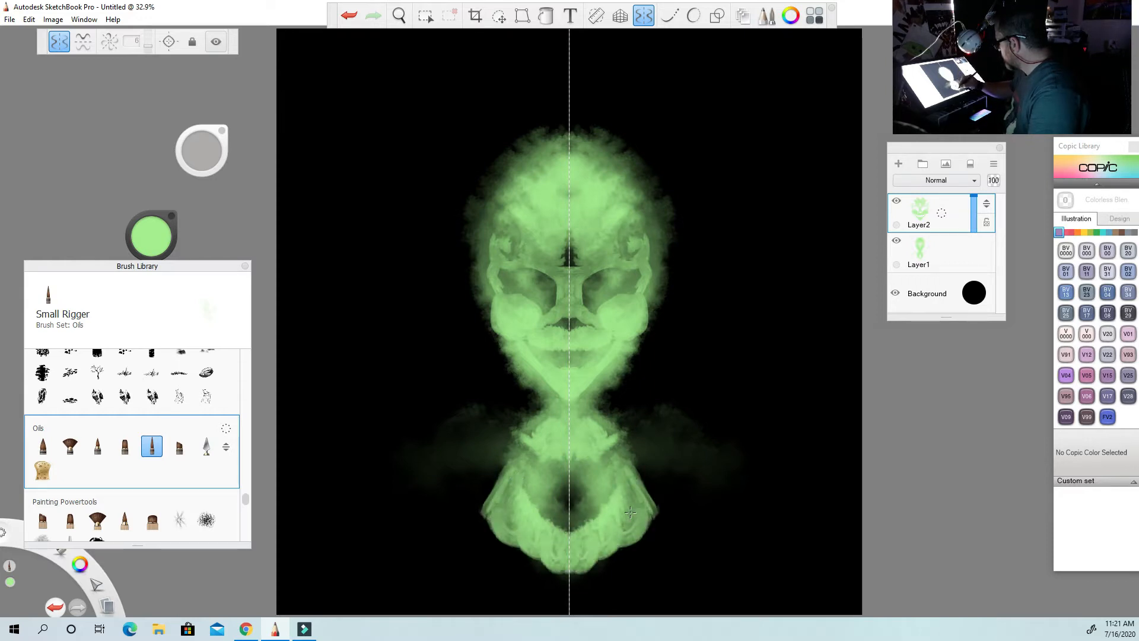
{"action": "mouse_move", "coordinate": [513, 521]}
{"action": "left_mouse_down"}
{"action": "mouse_move", "coordinate": [507, 555]}
{"action": "mouse_move", "coordinate": [493, 534]}
{"action": "mouse_move", "coordinate": [513, 523]}
{"action": "mouse_move", "coordinate": [540, 570]}
{"action": "mouse_move", "coordinate": [534, 552]}
{"action": "mouse_move", "coordinate": [516, 584]}
{"action": "mouse_move", "coordinate": [558, 592]}
{"action": "mouse_move", "coordinate": [545, 592]}
{"action": "left_mouse_up"}
{"action": "mouse_move", "coordinate": [552, 582]}
{"action": "left_mouse_down"}
{"action": "mouse_move", "coordinate": [565, 596]}
{"action": "mouse_move", "coordinate": [565, 582]}
{"action": "left_mouse_up"}
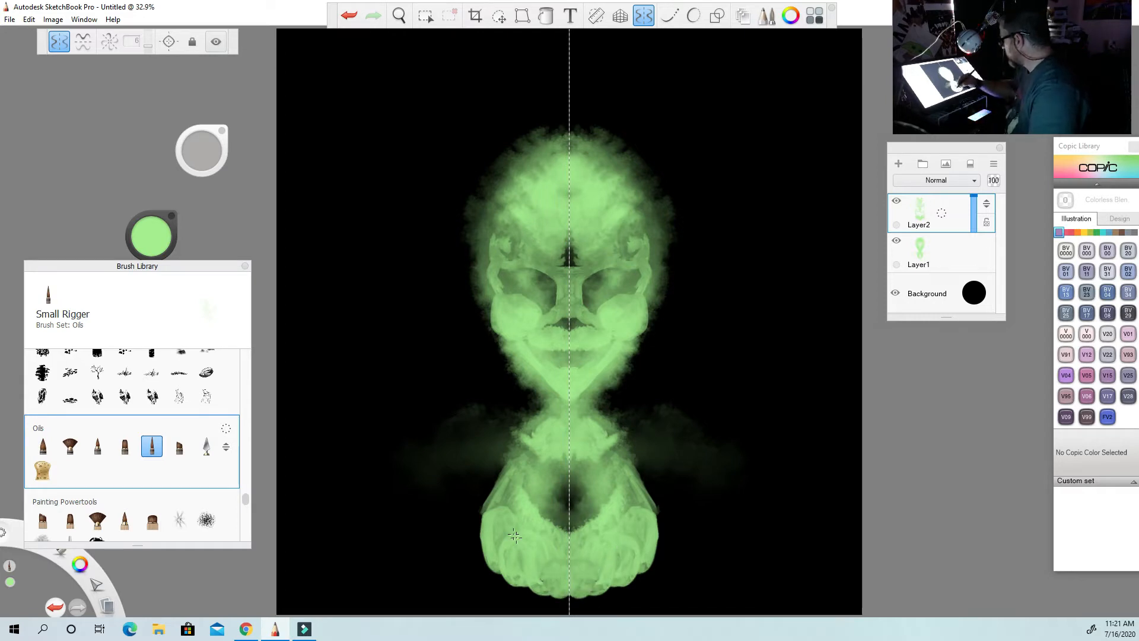
{"action": "mouse_move", "coordinate": [487, 524]}
{"action": "left_mouse_down"}
{"action": "mouse_move", "coordinate": [490, 574]}
{"action": "mouse_move", "coordinate": [516, 589]}
{"action": "mouse_move", "coordinate": [563, 591]}
{"action": "left_mouse_up"}
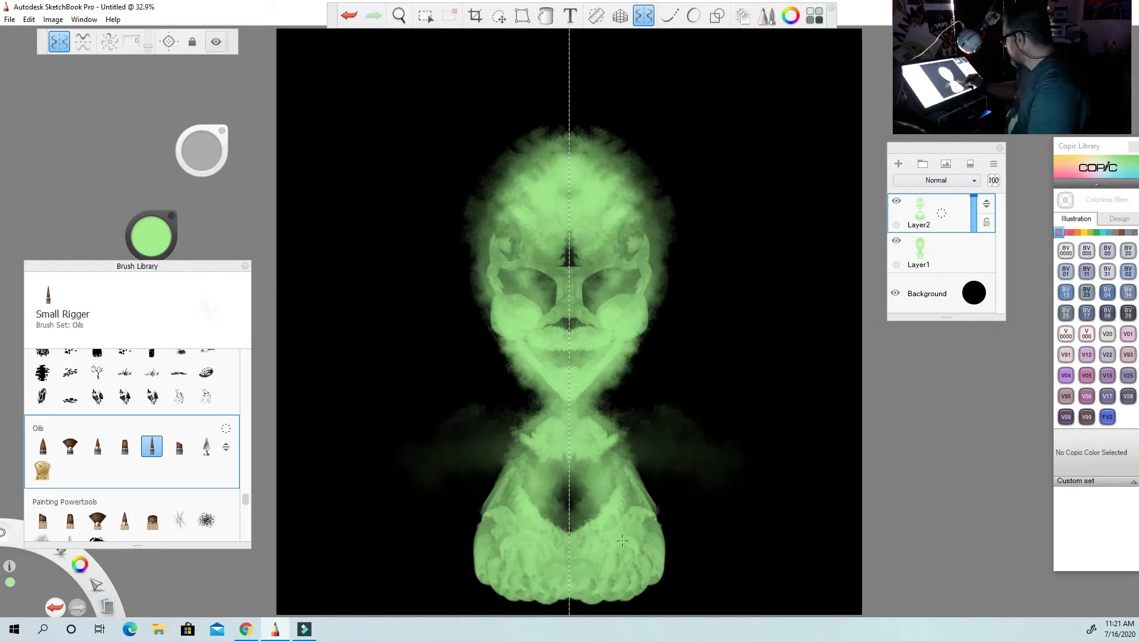
{"action": "mouse_move", "coordinate": [632, 548]}
{"action": "left_mouse_down"}
{"action": "mouse_move", "coordinate": [638, 571]}
{"action": "mouse_move", "coordinate": [588, 609]}
{"action": "mouse_move", "coordinate": [569, 607]}
{"action": "left_mouse_up"}
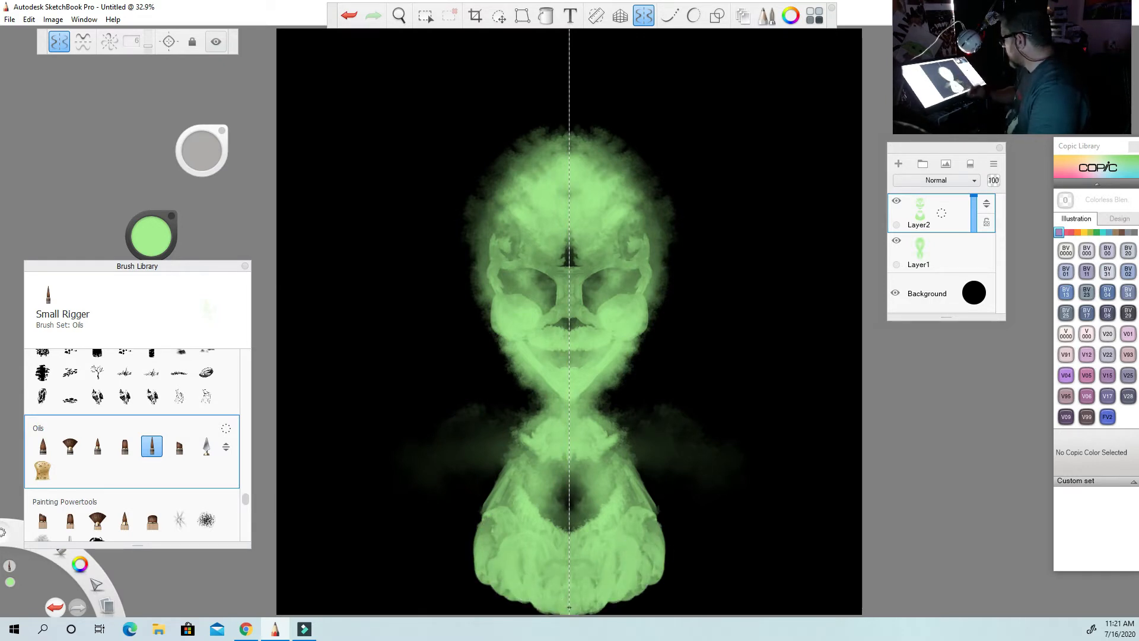
{"action": "mouse_move", "coordinate": [471, 516]}
{"action": "left_mouse_down"}
{"action": "mouse_move", "coordinate": [475, 567]}
{"action": "mouse_move", "coordinate": [485, 519]}
{"action": "mouse_move", "coordinate": [500, 598]}
{"action": "mouse_move", "coordinate": [543, 608]}
{"action": "left_mouse_up"}
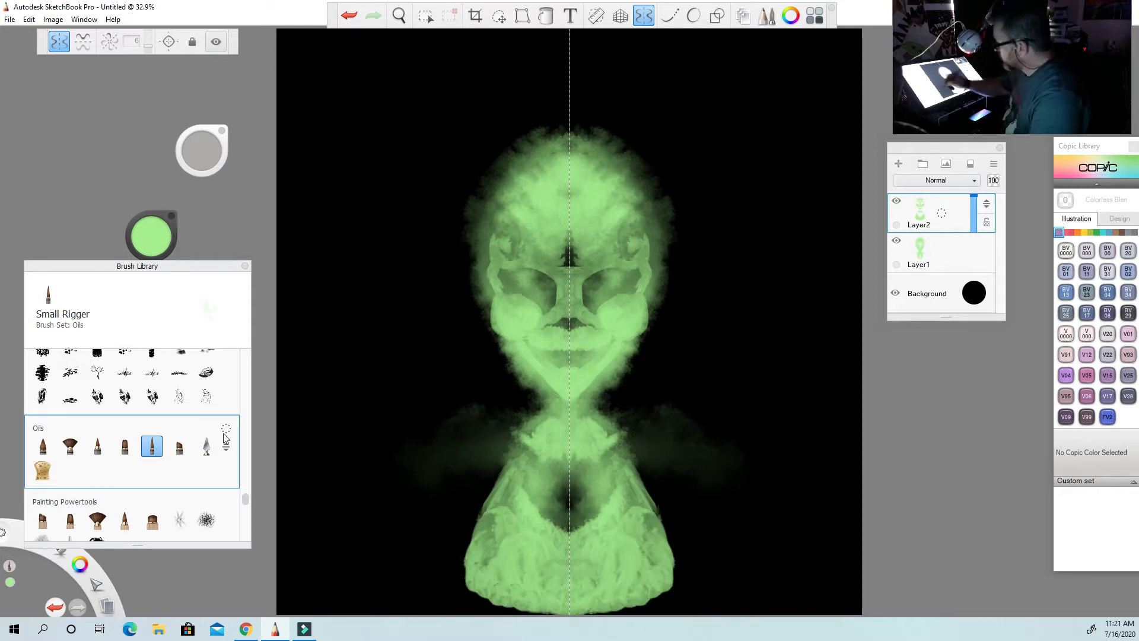
Blend the shoulders and lower chest into smooth, soft-edged shapes with Smudge Soft Round Brush 2.
{"action": "mouse_move", "coordinate": [246, 497]}
{"action": "left_mouse_down"}
{"action": "mouse_move", "coordinate": [245, 349]}
{"action": "mouse_move", "coordinate": [245, 384]}
{"action": "left_mouse_up"}
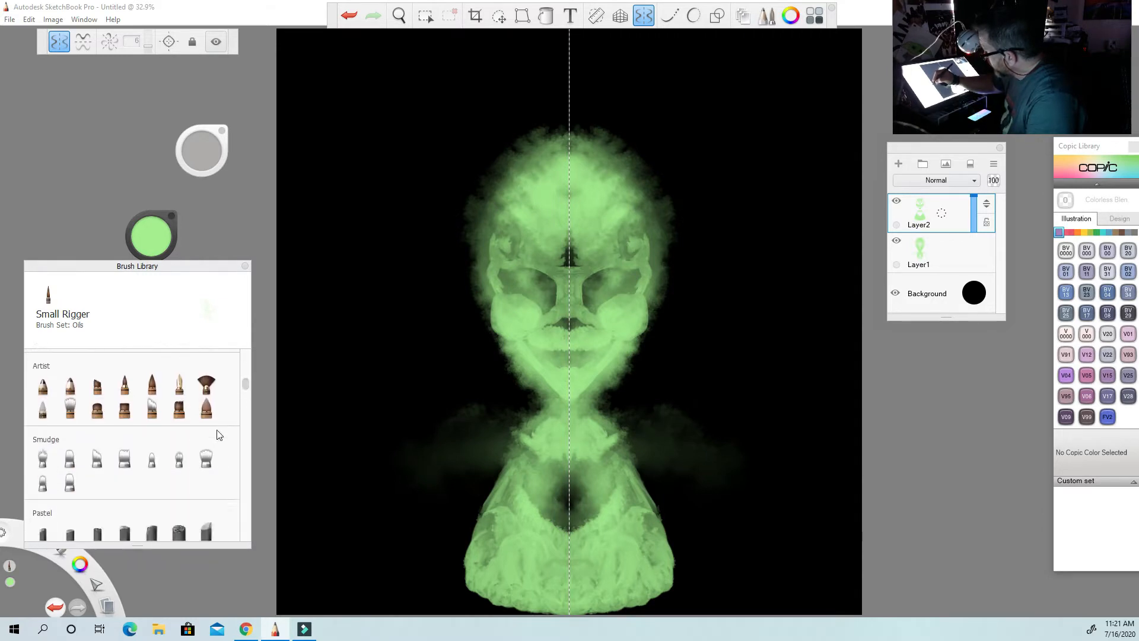
{"action": "left_click", "coordinate": [179, 458]}
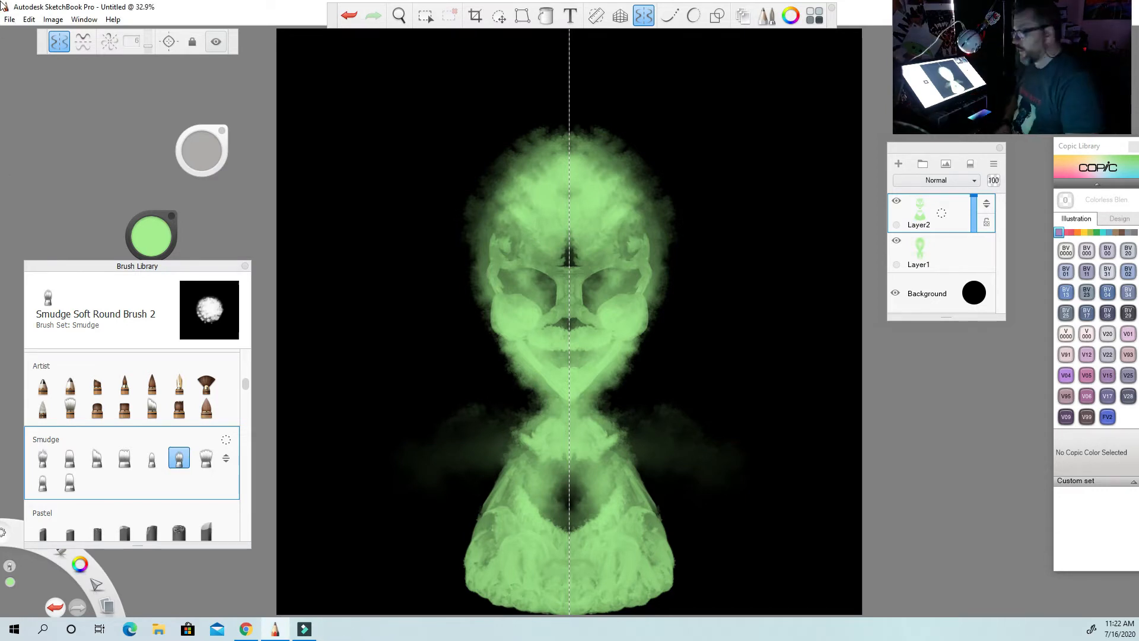
{"action": "mouse_move", "coordinate": [556, 524]}
{"action": "left_mouse_down"}
{"action": "mouse_move", "coordinate": [563, 508]}
{"action": "mouse_move", "coordinate": [554, 528]}
{"action": "mouse_move", "coordinate": [510, 481]}
{"action": "mouse_move", "coordinate": [478, 573]}
{"action": "mouse_move", "coordinate": [492, 582]}
{"action": "mouse_move", "coordinate": [489, 562]}
{"action": "mouse_move", "coordinate": [521, 603]}
{"action": "mouse_move", "coordinate": [481, 598]}
{"action": "mouse_move", "coordinate": [473, 588]}
{"action": "mouse_move", "coordinate": [489, 562]}
{"action": "left_mouse_up"}
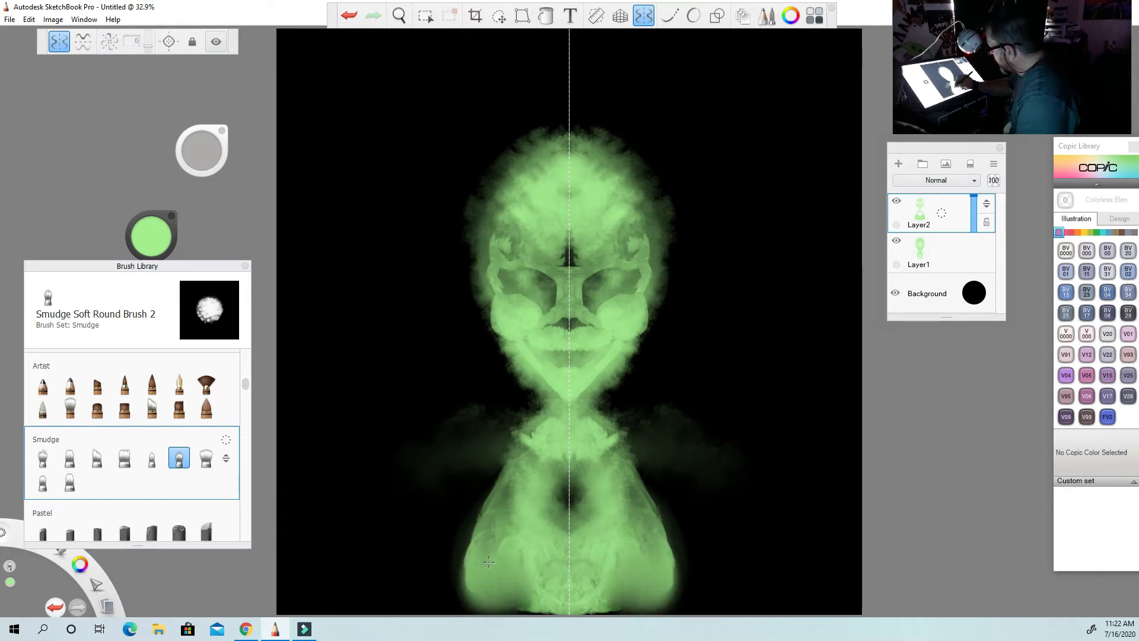
{"action": "left_click_drag", "start_coordinate": [478, 509], "coordinate": [458, 596]}
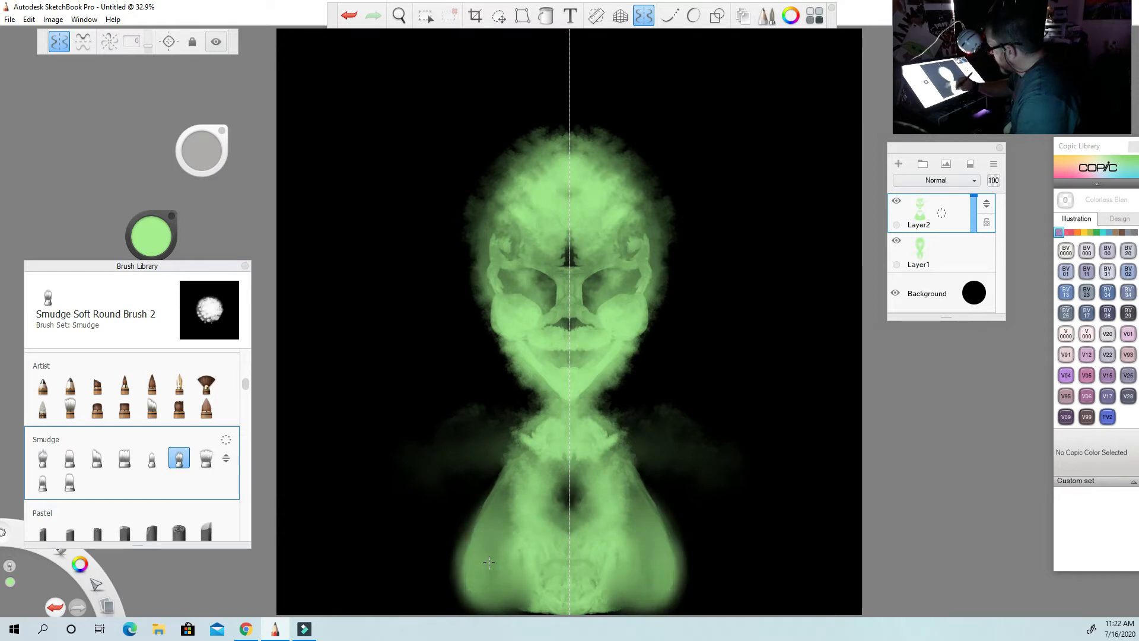
{"action": "mouse_move", "coordinate": [489, 562]}
{"action": "left_mouse_down"}
{"action": "mouse_move", "coordinate": [524, 540]}
{"action": "mouse_move", "coordinate": [524, 558]}
{"action": "left_mouse_up"}
{"action": "left_click_drag", "start_coordinate": [524, 601], "coordinate": [547, 585]}
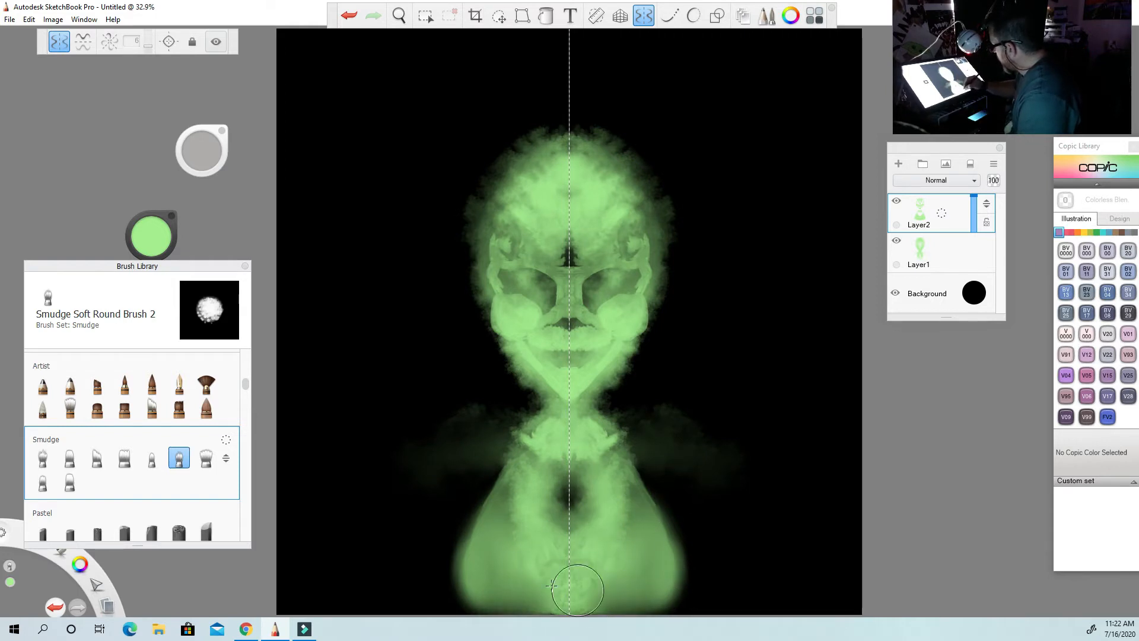
{"action": "mouse_move", "coordinate": [495, 538]}
{"action": "left_mouse_down"}
{"action": "mouse_move", "coordinate": [472, 564]}
{"action": "mouse_move", "coordinate": [470, 549]}
{"action": "mouse_move", "coordinate": [475, 568]}
{"action": "mouse_move", "coordinate": [488, 519]}
{"action": "left_mouse_up"}
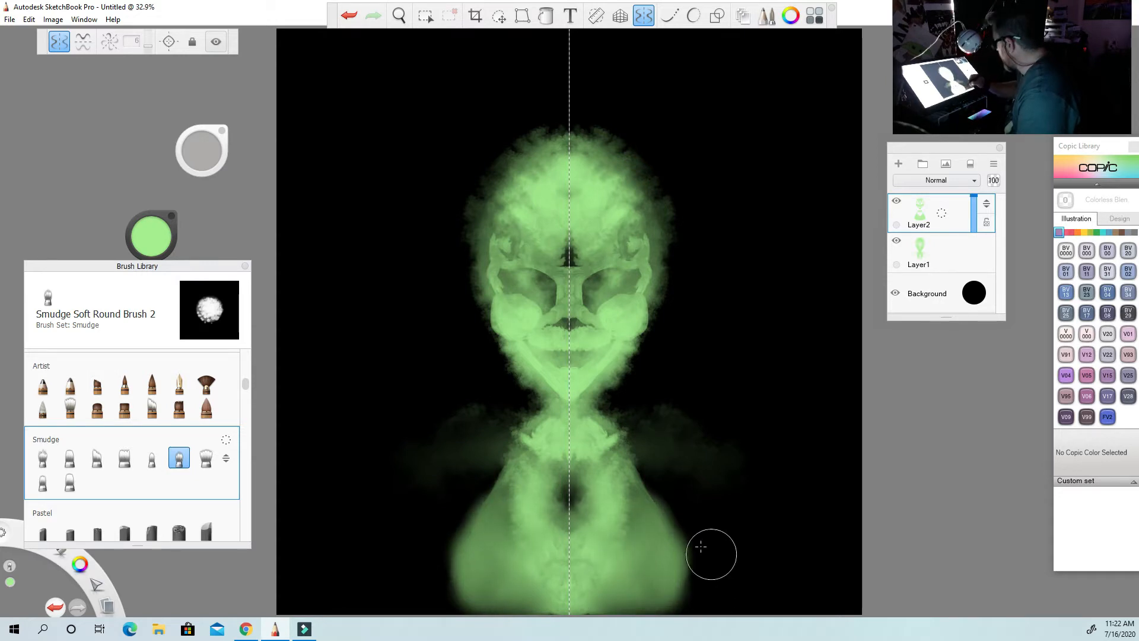
{"action": "left_click_drag", "start_coordinate": [640, 539], "coordinate": [635, 527]}
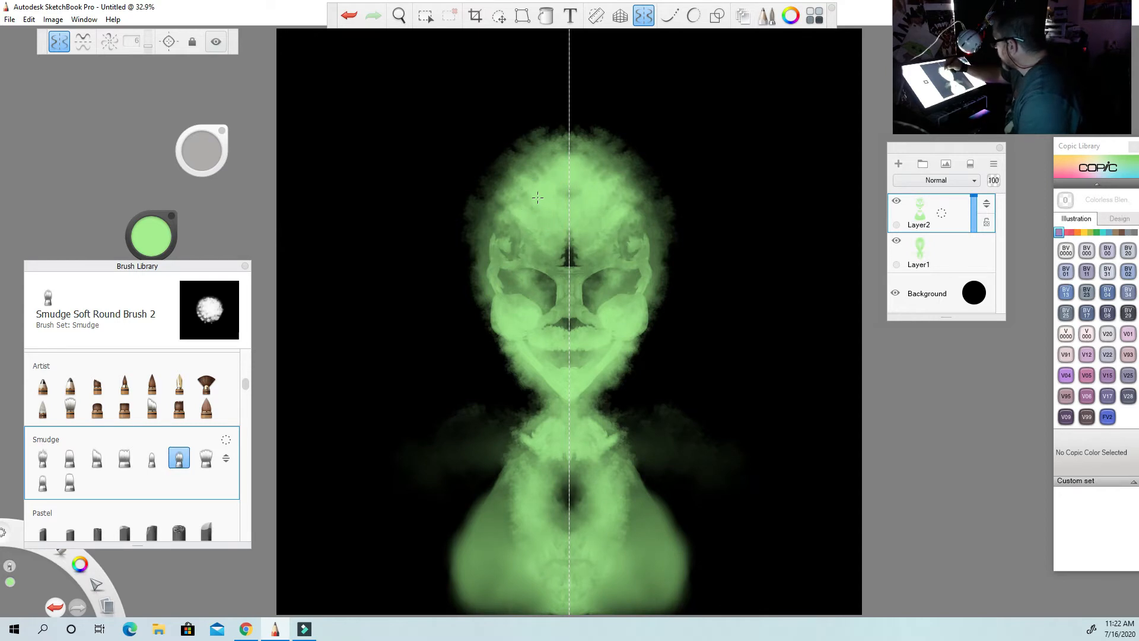
Smudge the forehead, brows, eye sockets, nose, mouth and neck base into softer transitions, resizing the smudge brush as needed.
{"action": "left_click_drag", "start_coordinate": [569, 233], "coordinate": [571, 254]}
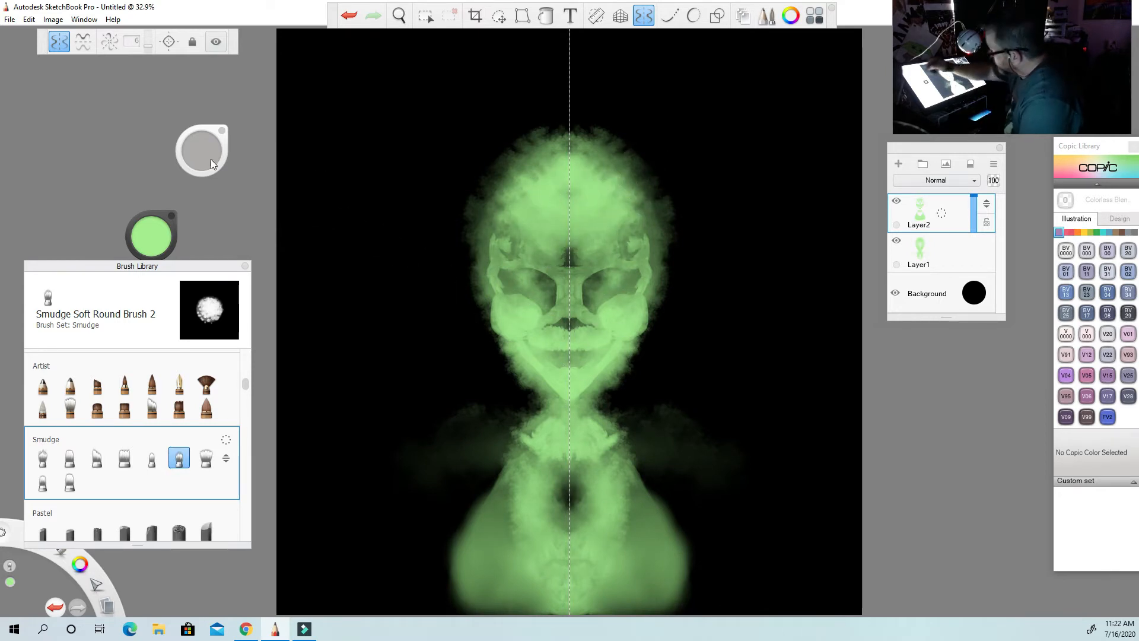
{"action": "left_click_drag", "start_coordinate": [211, 159], "coordinate": [206, 151]}
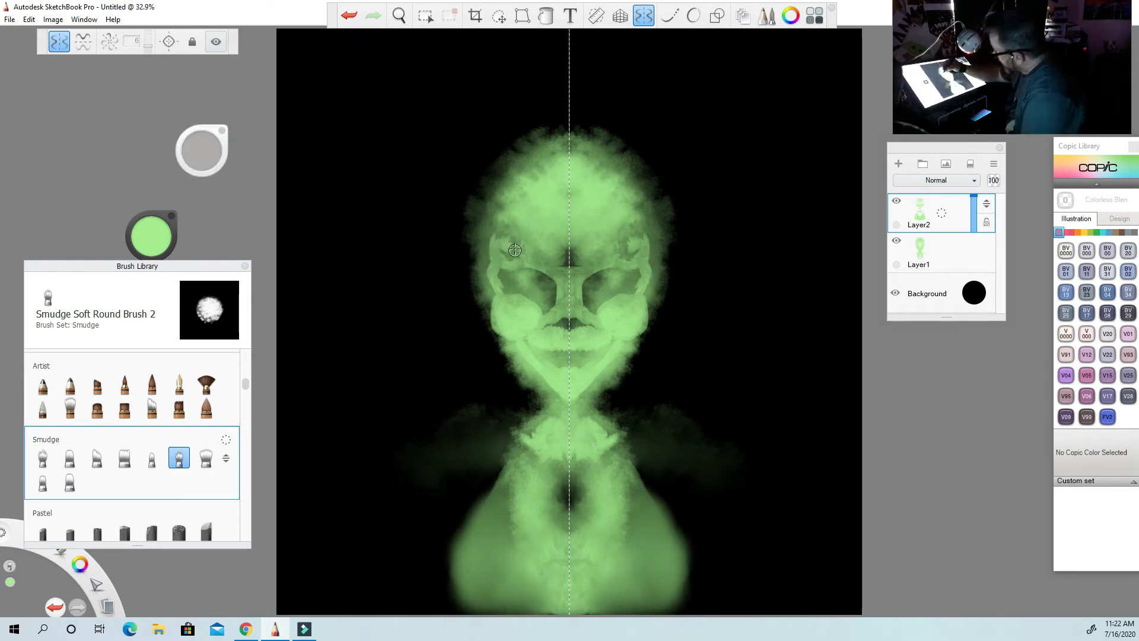
{"action": "left_click_drag", "start_coordinate": [515, 244], "coordinate": [506, 249]}
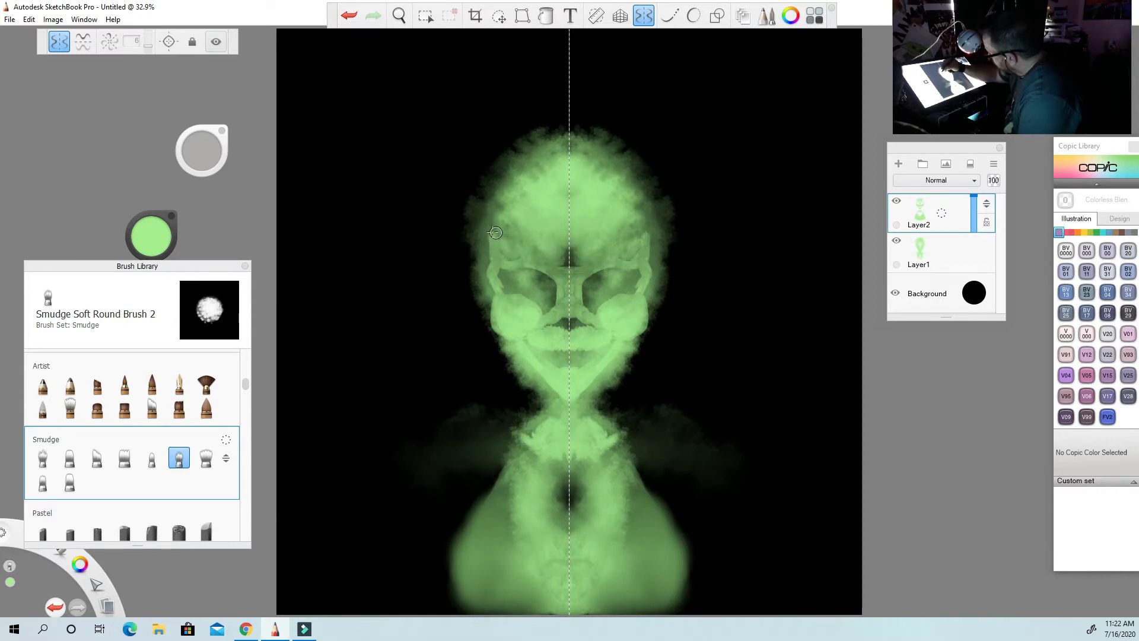
{"action": "left_click_drag", "start_coordinate": [205, 153], "coordinate": [211, 158]}
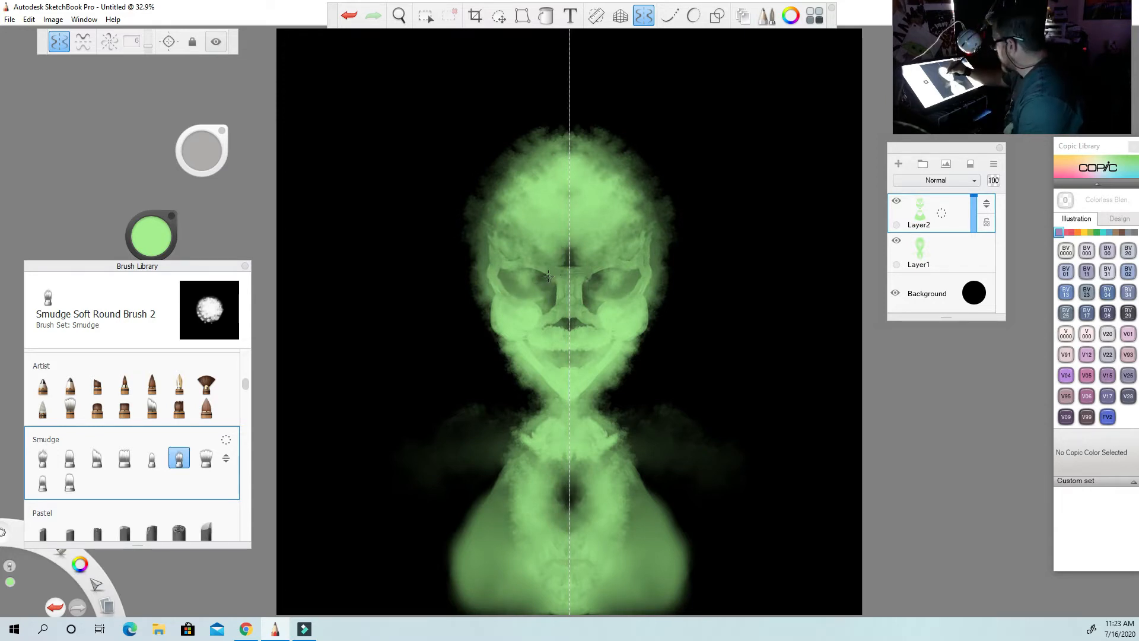
{"action": "left_click_drag", "start_coordinate": [548, 277], "coordinate": [555, 329]}
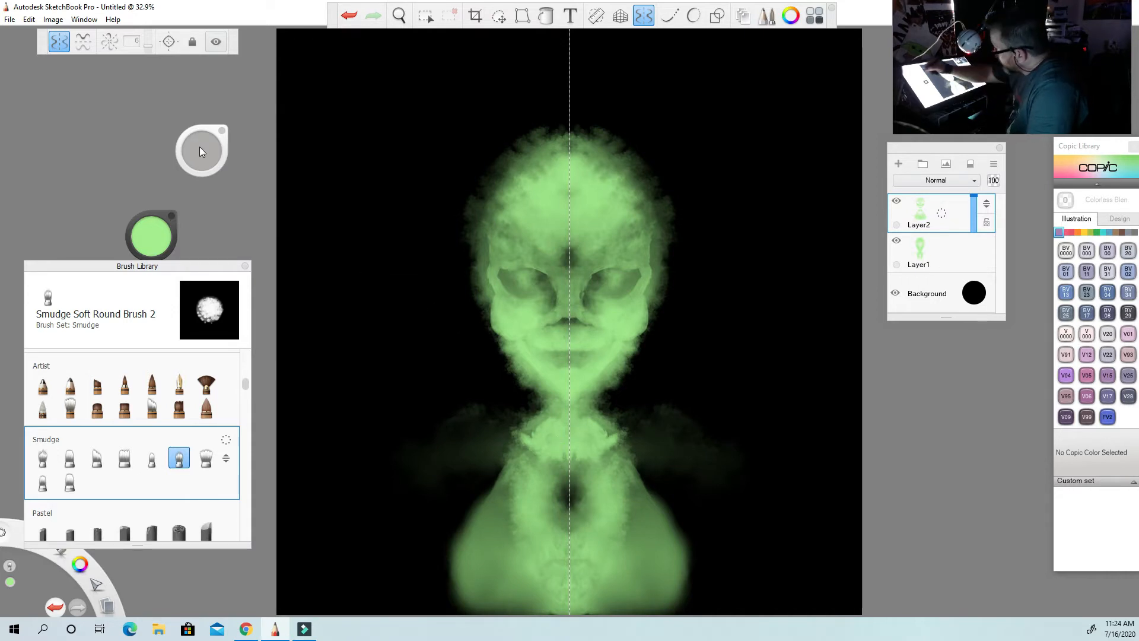
{"action": "left_click_drag", "start_coordinate": [199, 148], "coordinate": [201, 143]}
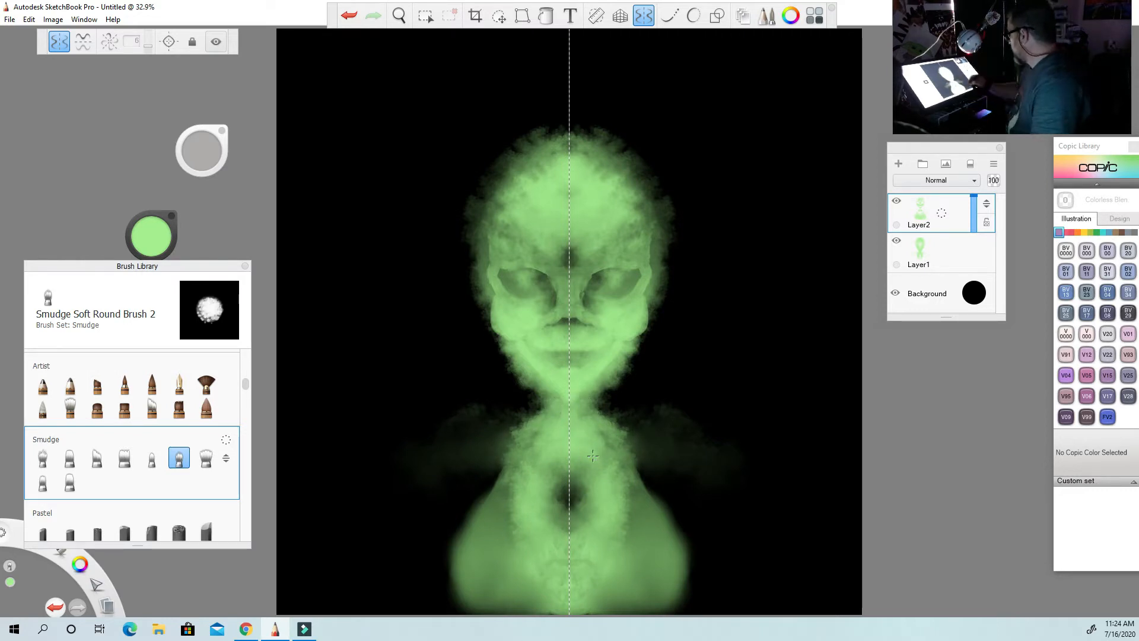
Add two new layers above Layer2 and set up the Small Rigger oil brush, adjusting its size.
{"action": "left_click", "coordinate": [897, 165]}
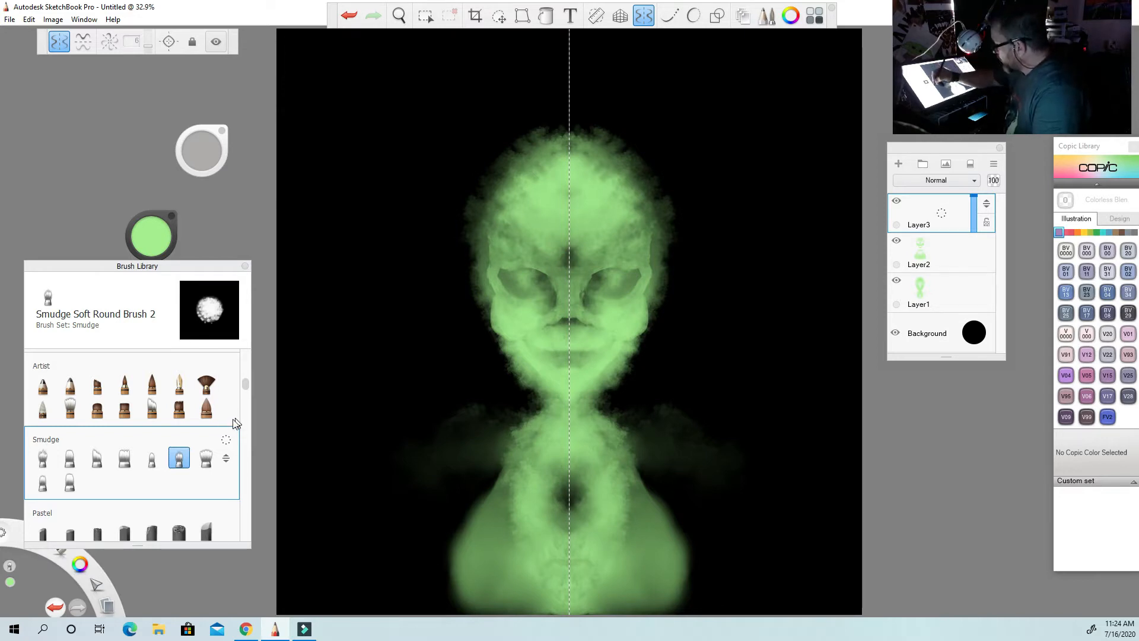
{"action": "mouse_move", "coordinate": [248, 383]}
{"action": "left_mouse_down"}
{"action": "mouse_move", "coordinate": [245, 539]}
{"action": "mouse_move", "coordinate": [245, 498]}
{"action": "left_mouse_up"}
{"action": "left_click", "coordinate": [152, 446]}
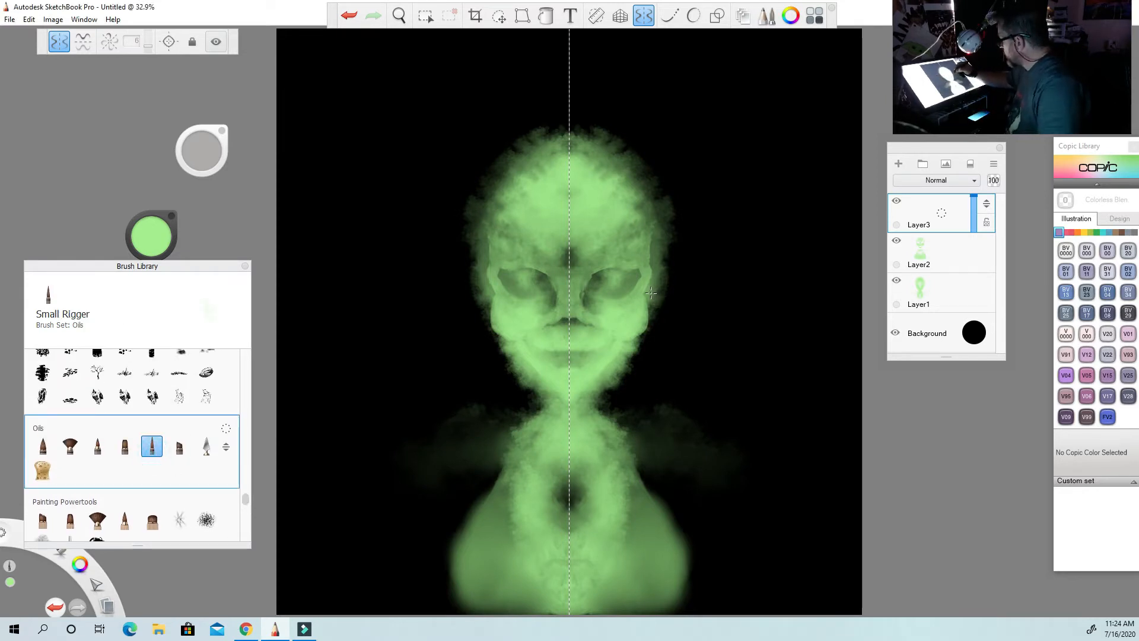
{"action": "left_click_drag", "start_coordinate": [207, 161], "coordinate": [213, 158]}
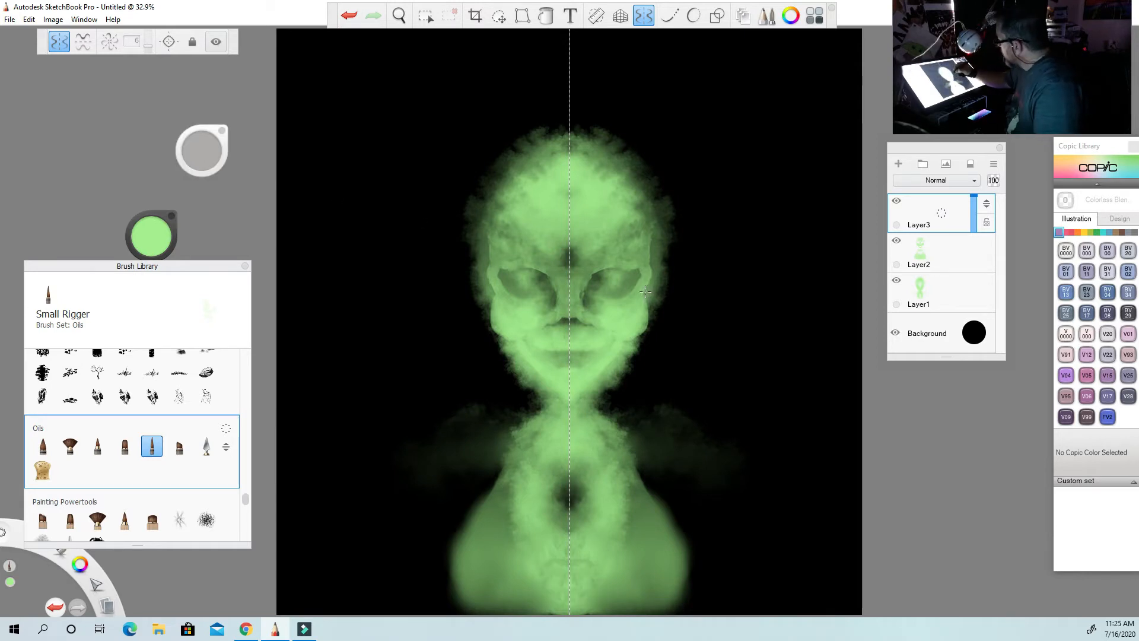
{"action": "left_click", "coordinate": [898, 164]}
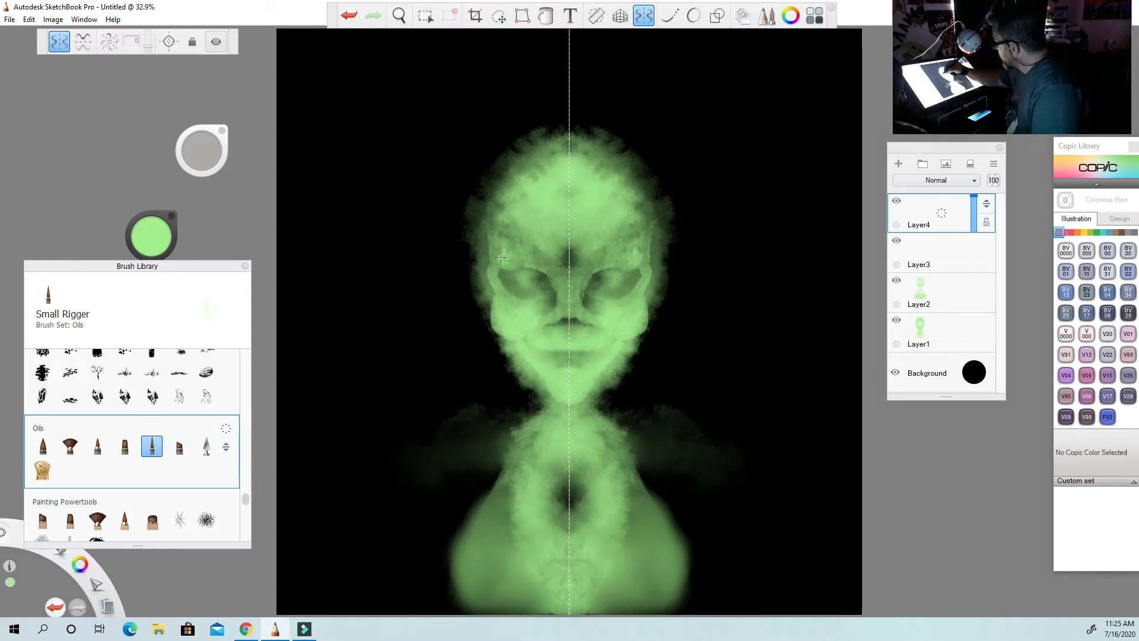
Paint light green highlights along the brows and inner eye corners on Layer4 and soften them with Smudge Soft Round Brush.
{"action": "mouse_move", "coordinate": [501, 257]}
{"action": "left_mouse_down"}
{"action": "mouse_move", "coordinate": [548, 268]}
{"action": "mouse_move", "coordinate": [584, 254]}
{"action": "mouse_move", "coordinate": [635, 267]}
{"action": "mouse_move", "coordinate": [557, 280]}
{"action": "left_mouse_up"}
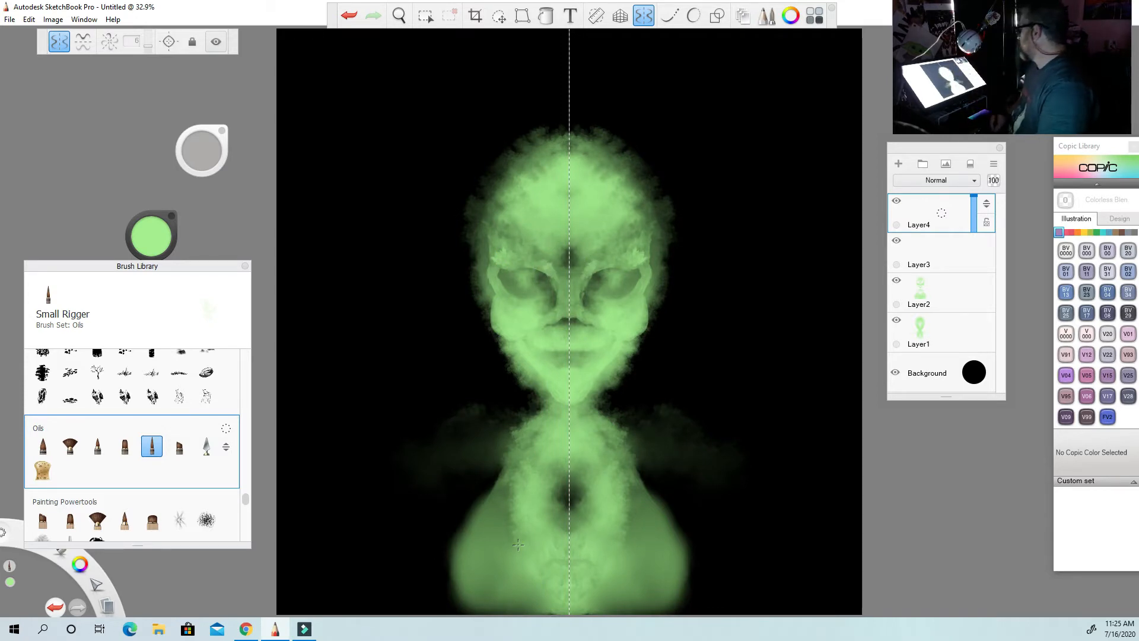
{"action": "left_click_drag", "start_coordinate": [544, 386], "coordinate": [553, 391]}
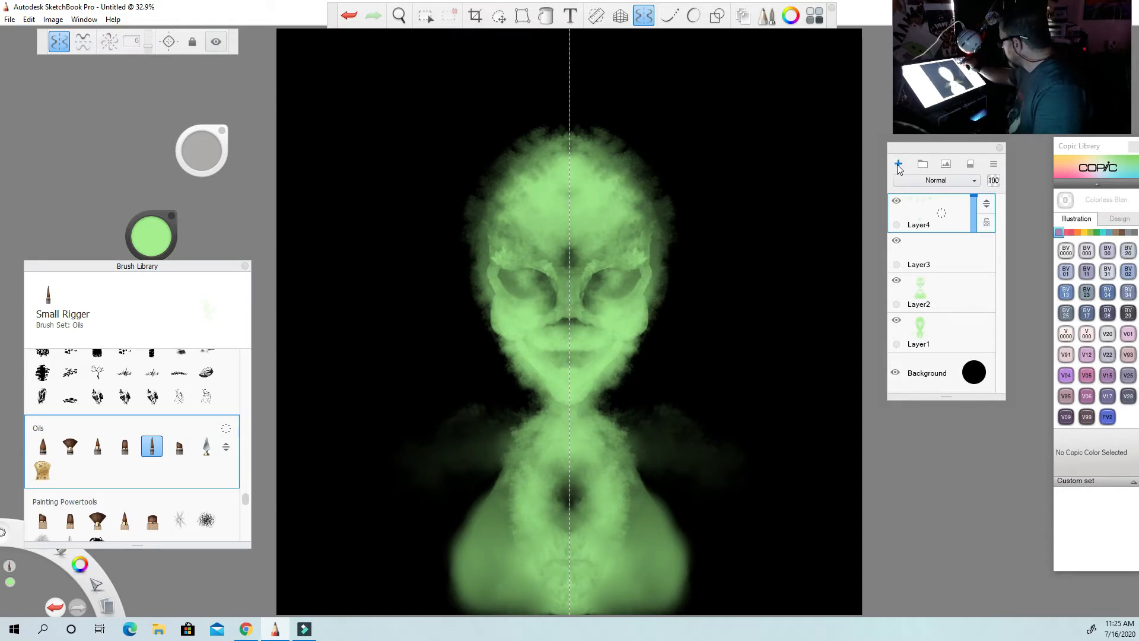
{"action": "left_click_drag", "start_coordinate": [248, 497], "coordinate": [248, 380]}
{"action": "left_click", "coordinate": [152, 490]}
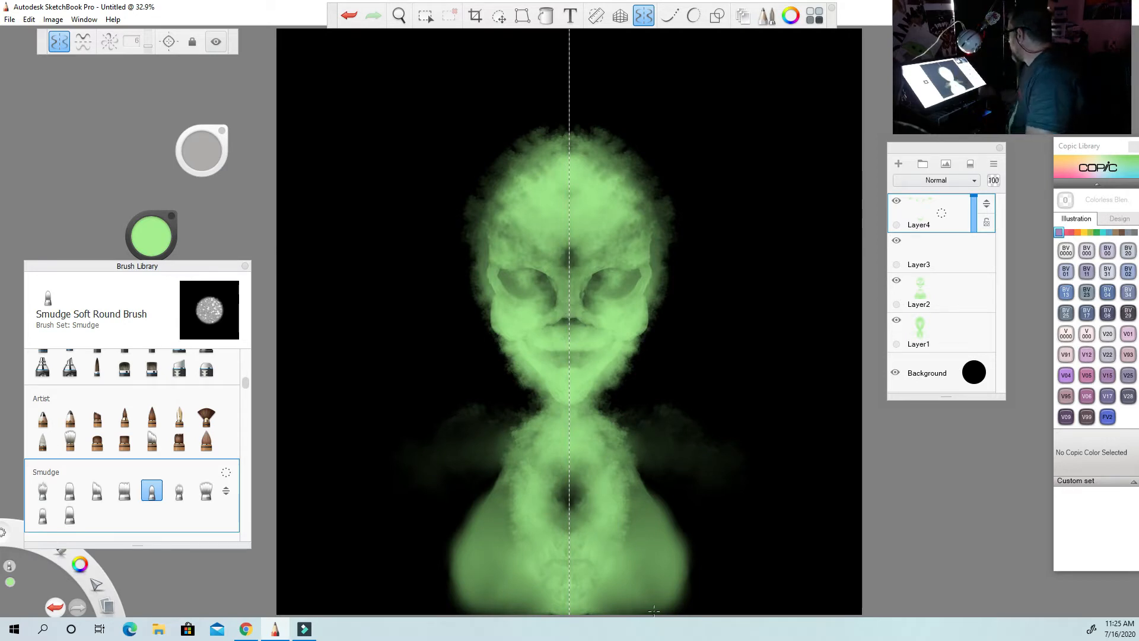
Add another layer on top and shade the eye sockets on it with the basic Airbrush in dark green.
{"action": "left_click", "coordinate": [898, 164]}
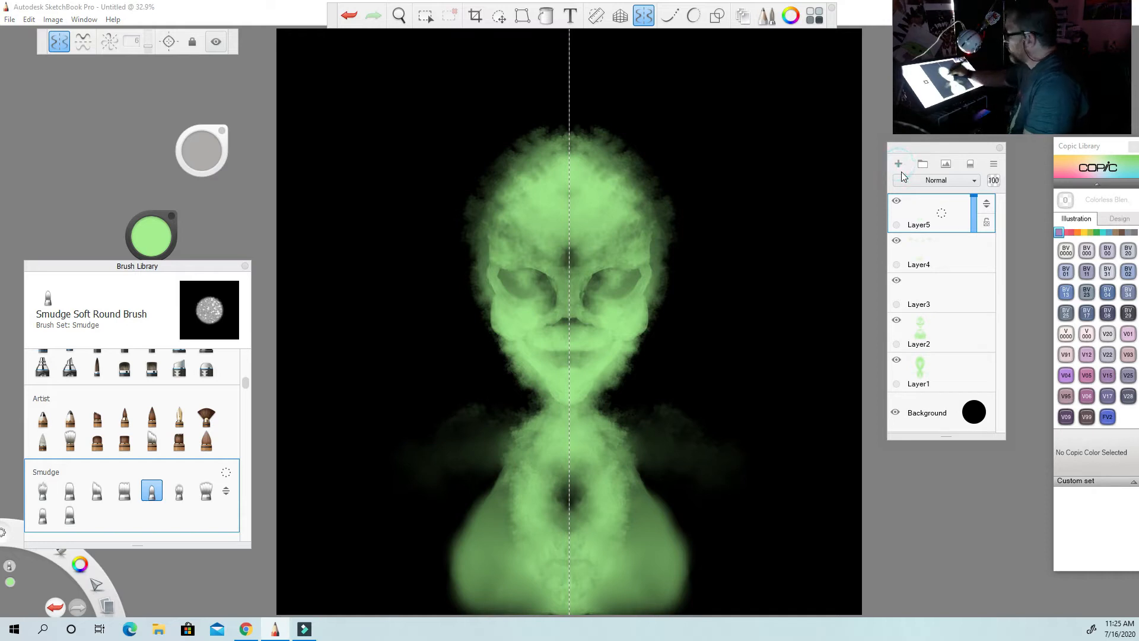
{"action": "left_click_drag", "start_coordinate": [246, 381], "coordinate": [243, 347]}
{"action": "left_click", "coordinate": [70, 380]}
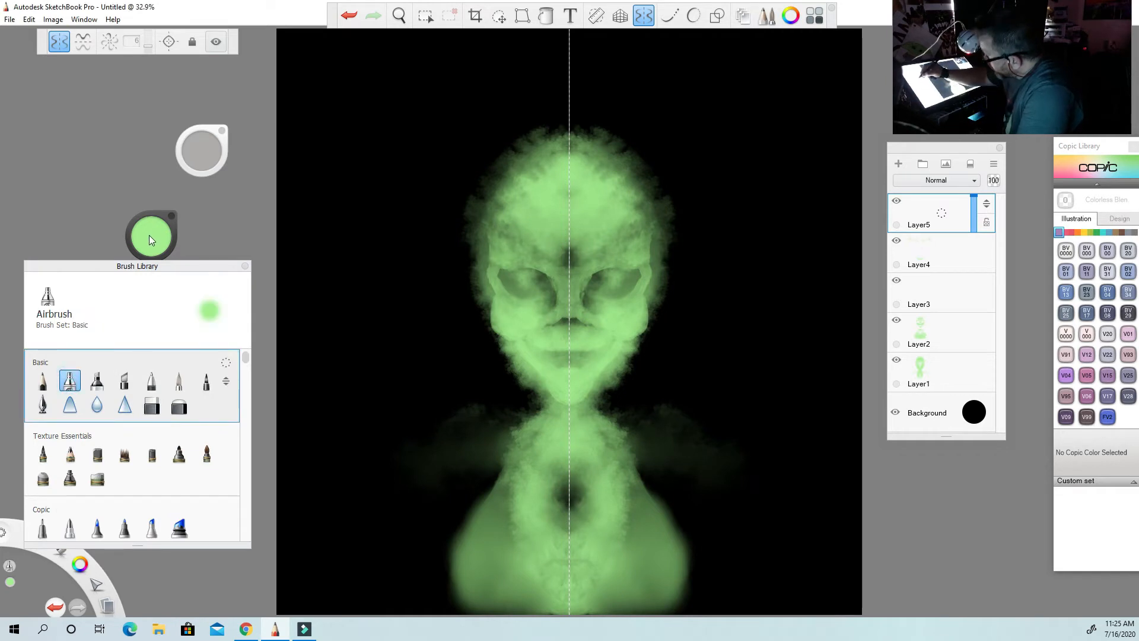
{"action": "left_click", "coordinate": [149, 237]}
{"action": "left_click", "coordinate": [152, 261]}
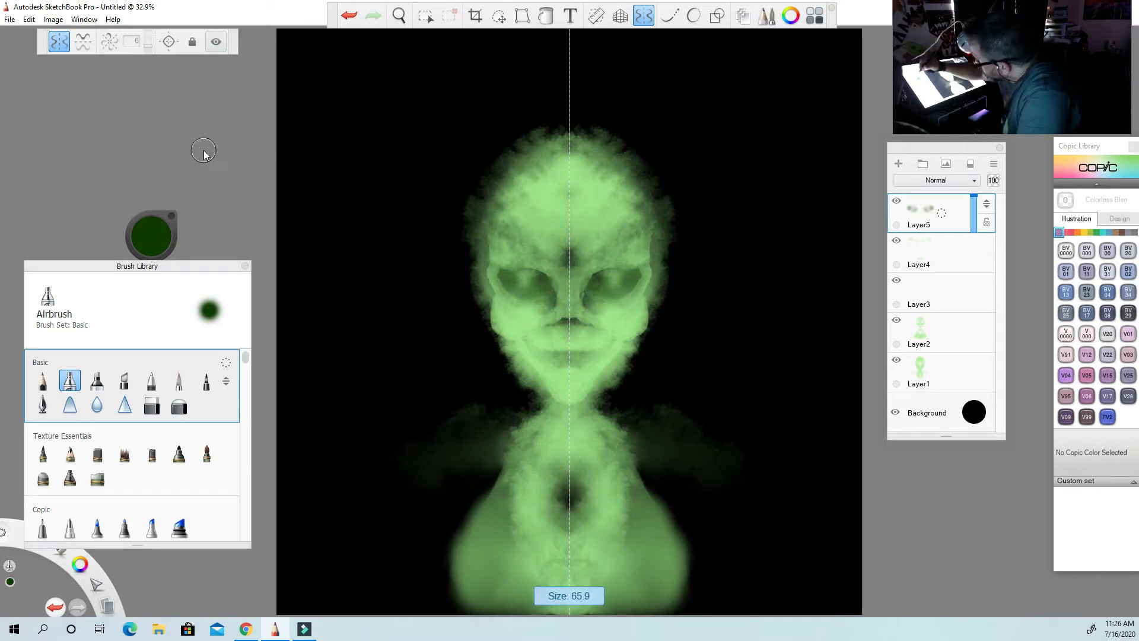
Airbrush dark green shading around the eyes, under the nose and along the lips, varying the brush size.
{"action": "left_click_drag", "start_coordinate": [211, 145], "coordinate": [127, 124]}
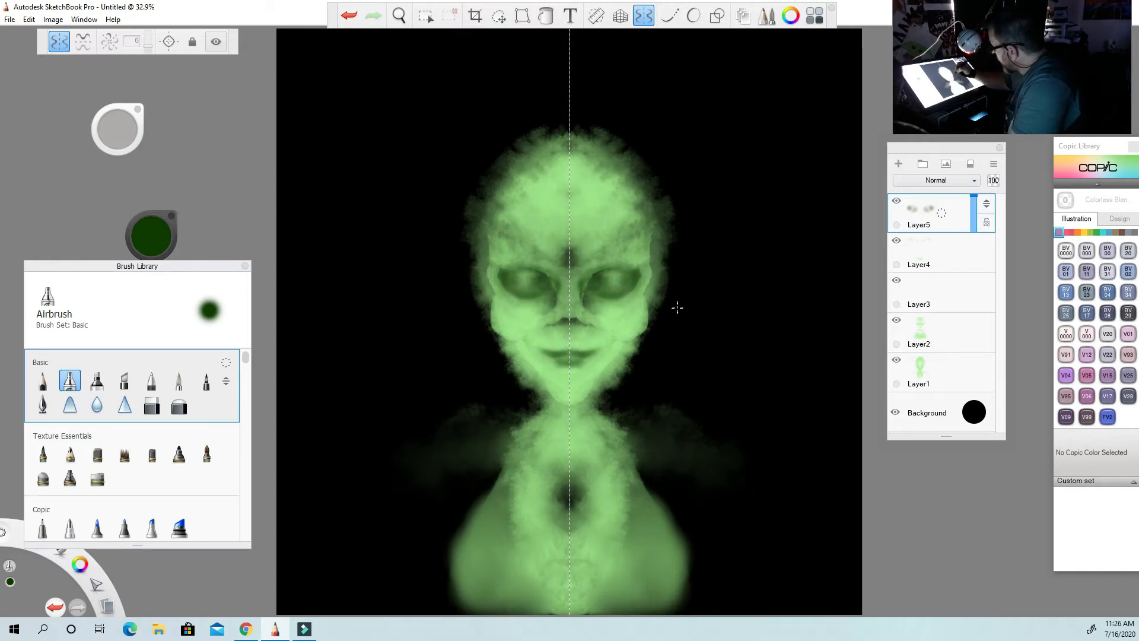
{"action": "left_click_drag", "start_coordinate": [130, 146], "coordinate": [110, 126]}
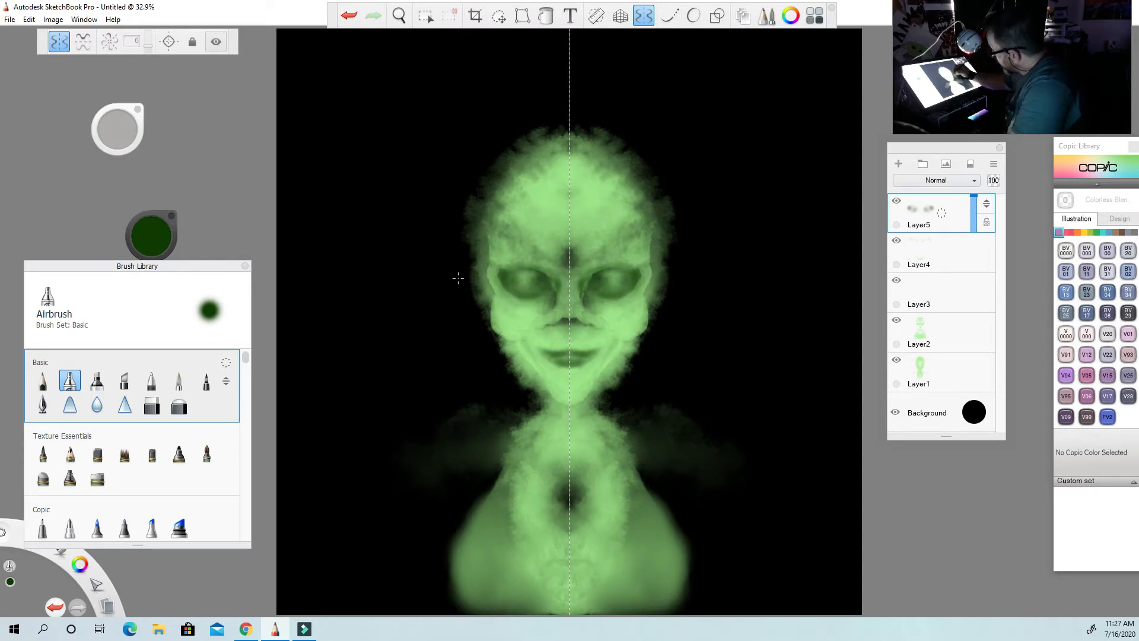
{"action": "left_click_drag", "start_coordinate": [119, 131], "coordinate": [123, 134]}
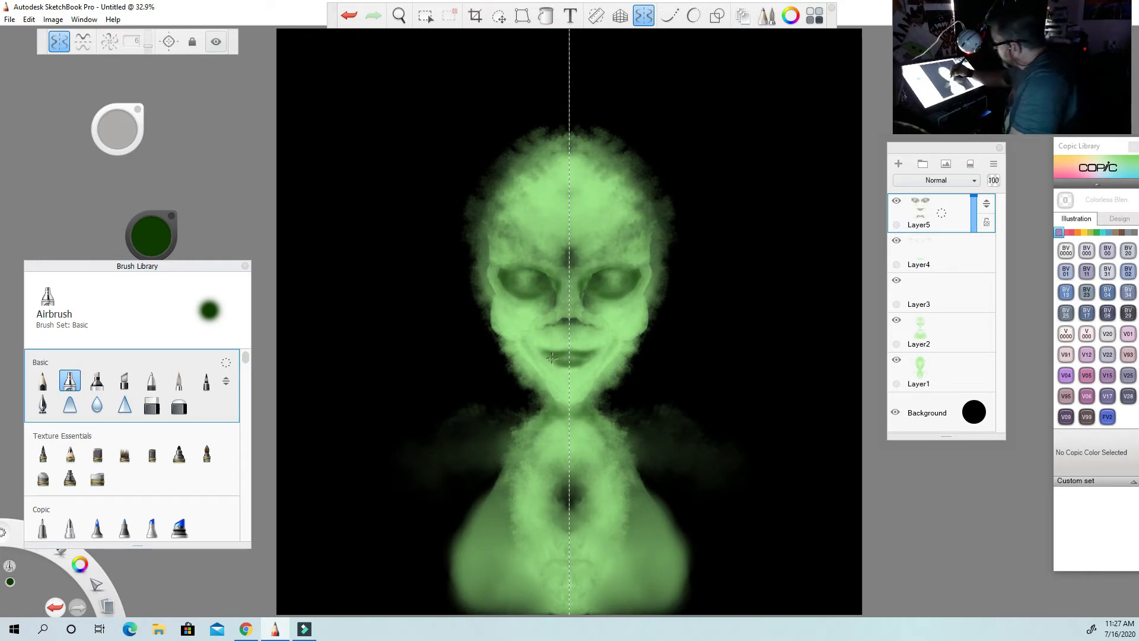
{"action": "mouse_move", "coordinate": [118, 132]}
{"action": "left_mouse_down"}
{"action": "mouse_move", "coordinate": [97, 132]}
{"action": "mouse_move", "coordinate": [109, 124]}
{"action": "left_mouse_up"}
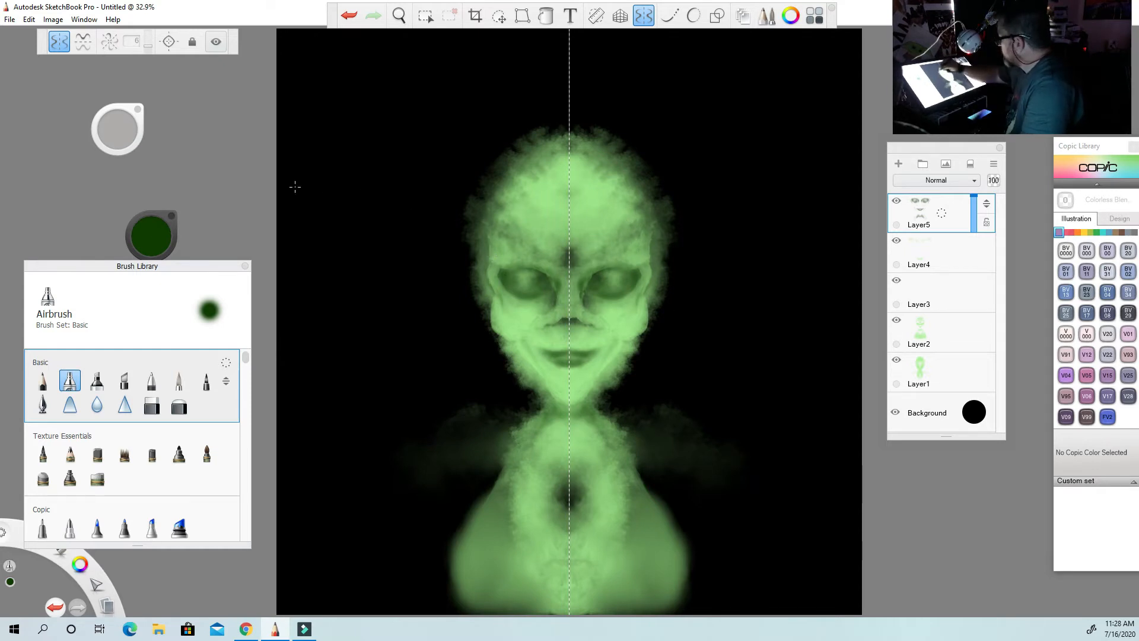
Airbrush mirrored dark green shadows onto the temples, under the cheekbones and along the sides of the jaw.
{"action": "left_click_drag", "start_coordinate": [122, 133], "coordinate": [125, 136]}
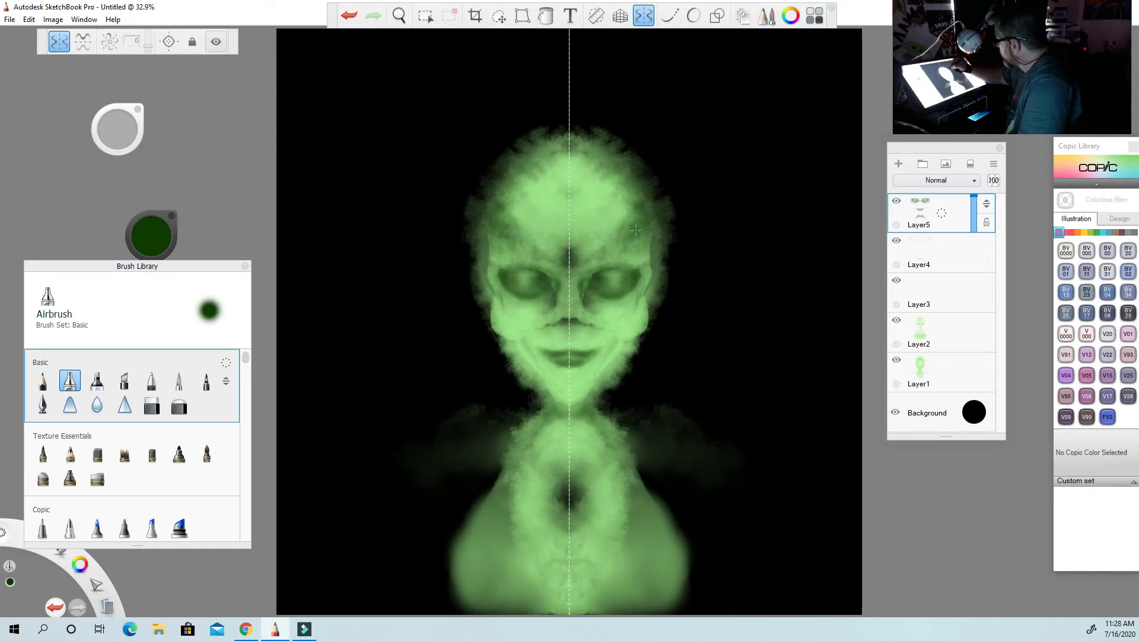
{"action": "mouse_move", "coordinate": [640, 308]}
{"action": "left_mouse_down"}
{"action": "mouse_move", "coordinate": [597, 383]}
{"action": "mouse_move", "coordinate": [623, 330]}
{"action": "left_mouse_up"}
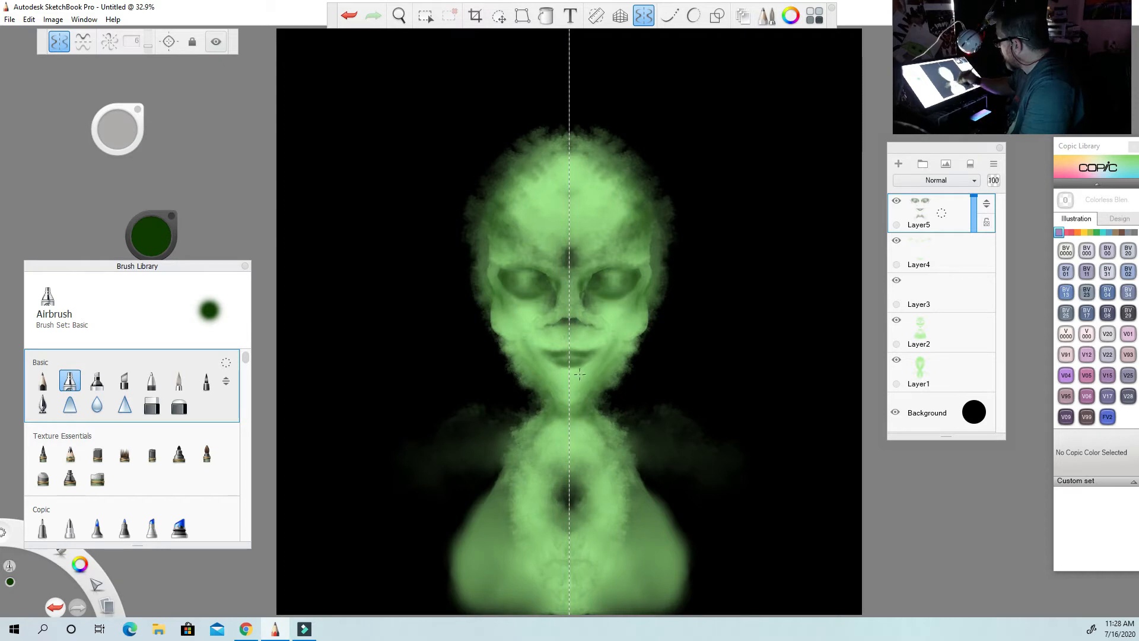
{"action": "left_click_drag", "start_coordinate": [518, 354], "coordinate": [518, 354]}
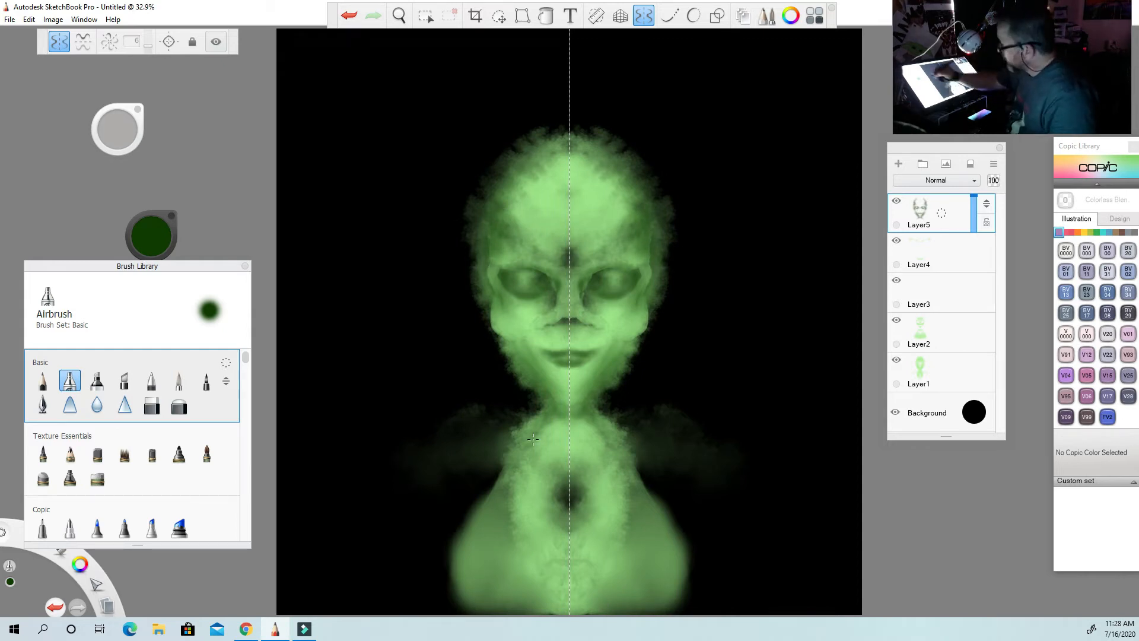
Sample light green from the brow area, airbrush mirrored ear edges beside the eyes on Layer5, and darken the green slightly.
{"action": "left_click", "coordinate": [149, 234]}
{"action": "left_click", "coordinate": [150, 285]}
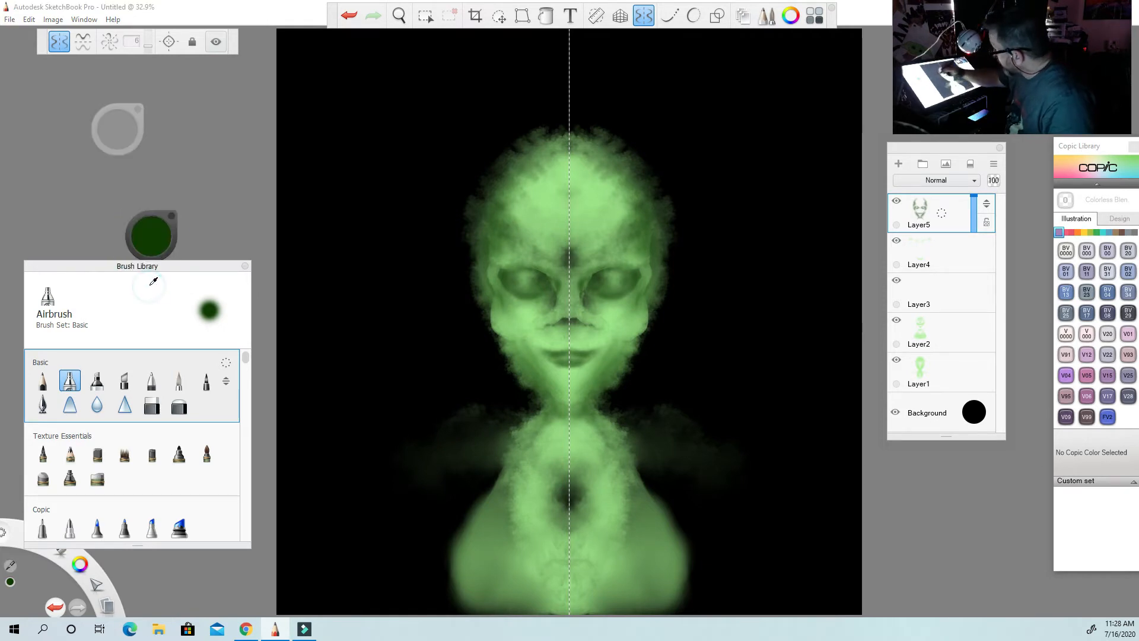
{"action": "left_click", "coordinate": [620, 257]}
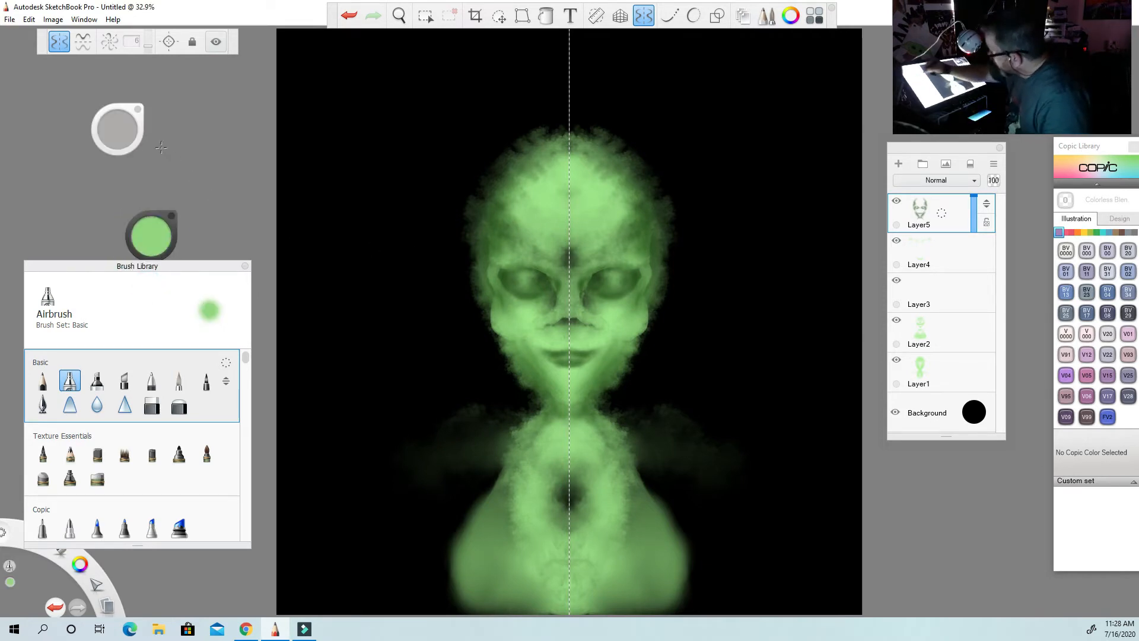
{"action": "mouse_move", "coordinate": [120, 127]}
{"action": "left_mouse_down"}
{"action": "mouse_move", "coordinate": [122, 141]}
{"action": "mouse_move", "coordinate": [83, 120]}
{"action": "mouse_move", "coordinate": [116, 139]}
{"action": "left_mouse_up"}
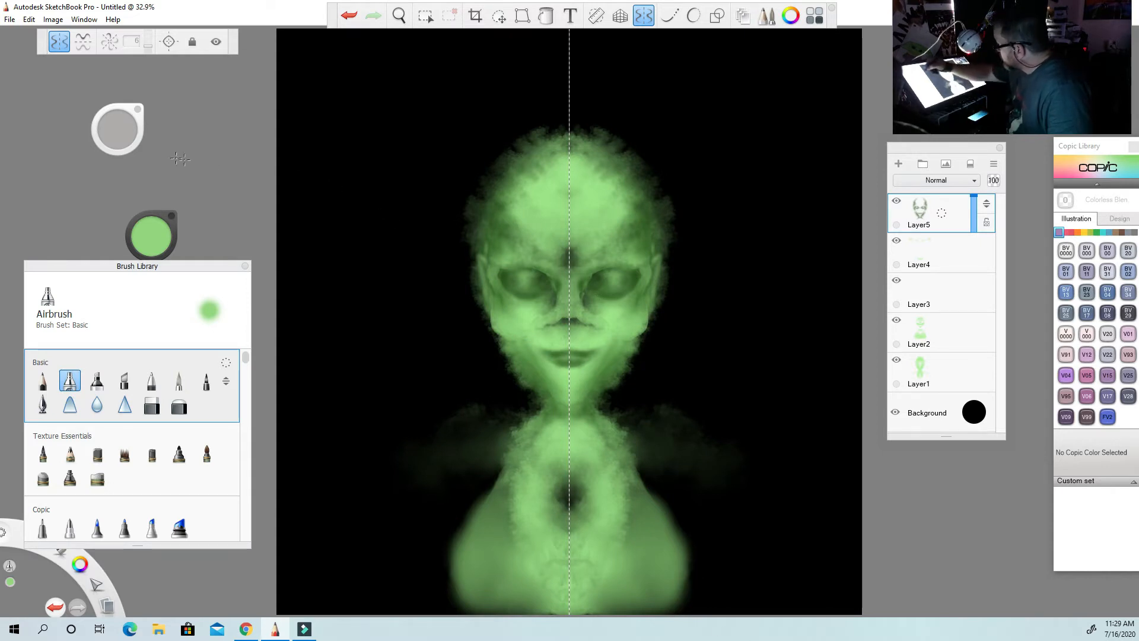
{"action": "left_click_drag", "start_coordinate": [150, 240], "coordinate": [148, 285]}
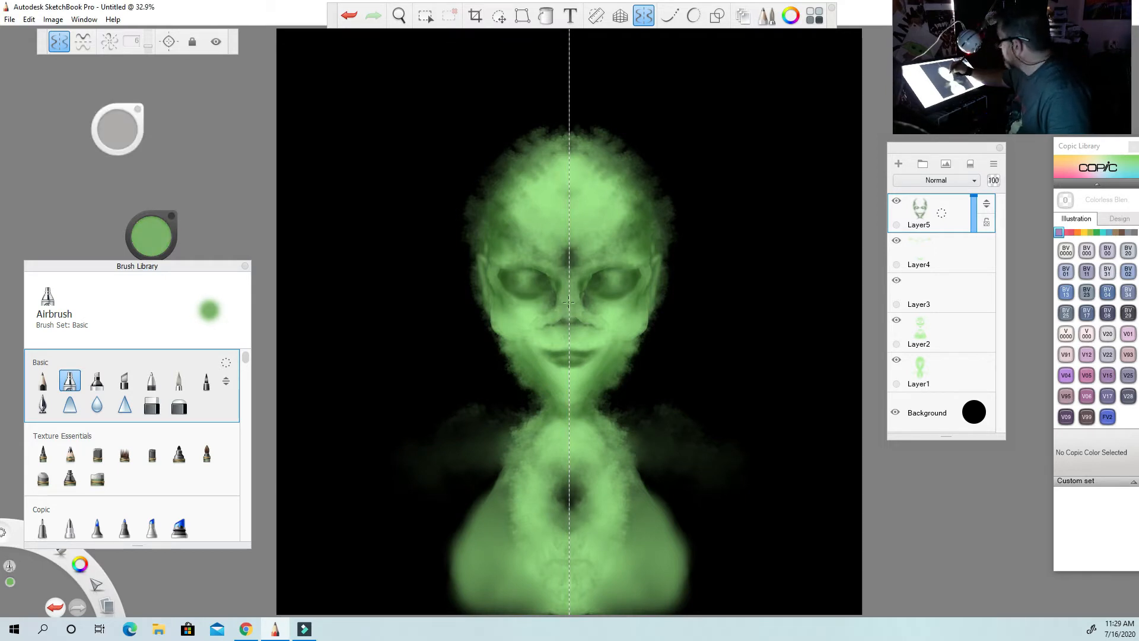
Add a layer above Layer5 and airbrush fine black lines along the eyelids, nostrils and mouth, redoing the last mouth stroke.
{"action": "left_click", "coordinate": [155, 231]}
{"action": "left_click_drag", "start_coordinate": [146, 246], "coordinate": [146, 262]}
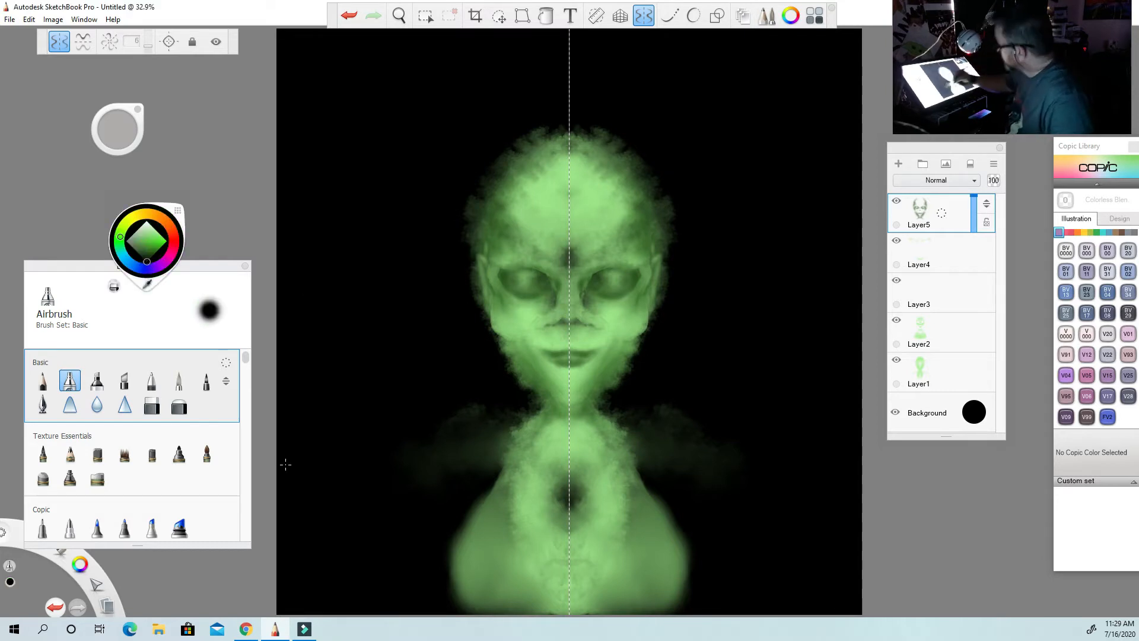
{"action": "left_click", "coordinate": [897, 163]}
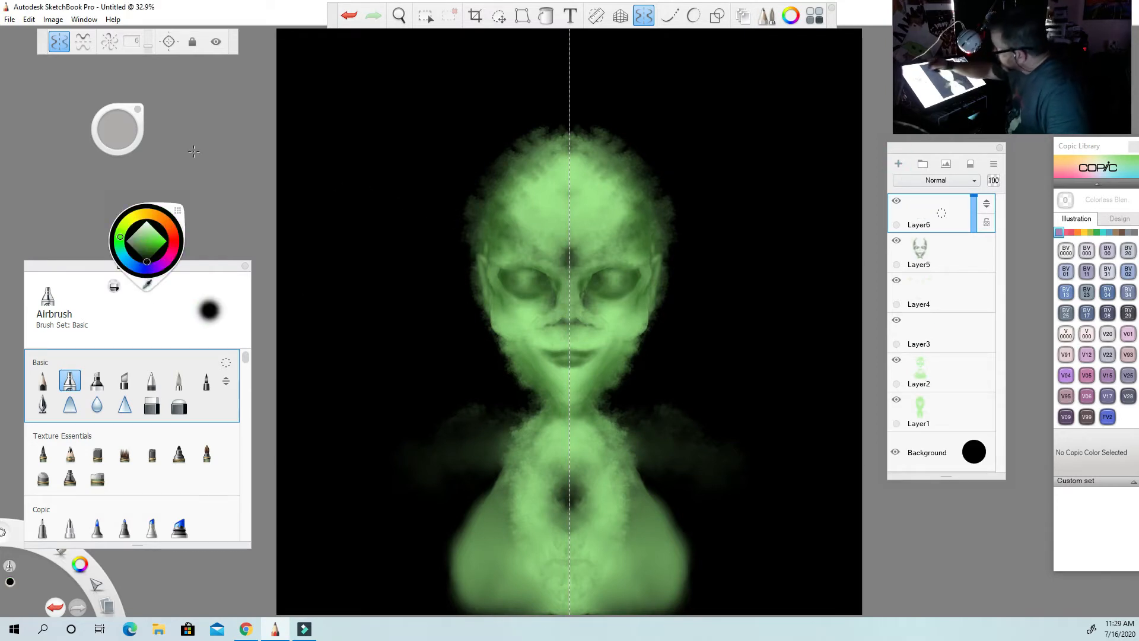
{"action": "left_click", "coordinate": [123, 134]}
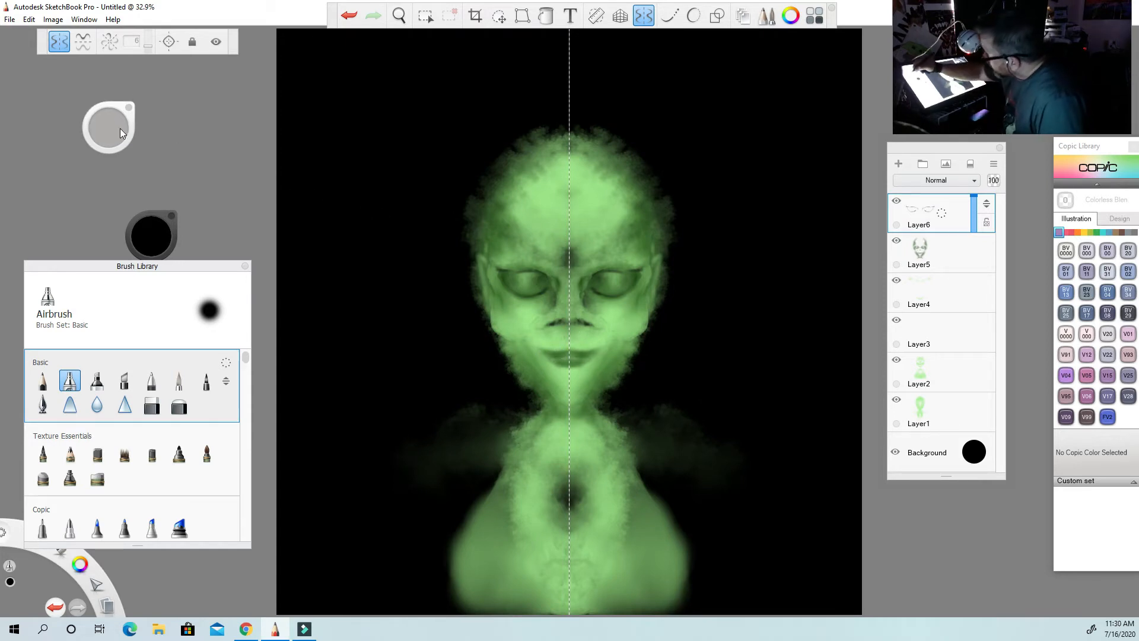
{"action": "left_click_drag", "start_coordinate": [129, 130], "coordinate": [107, 127]}
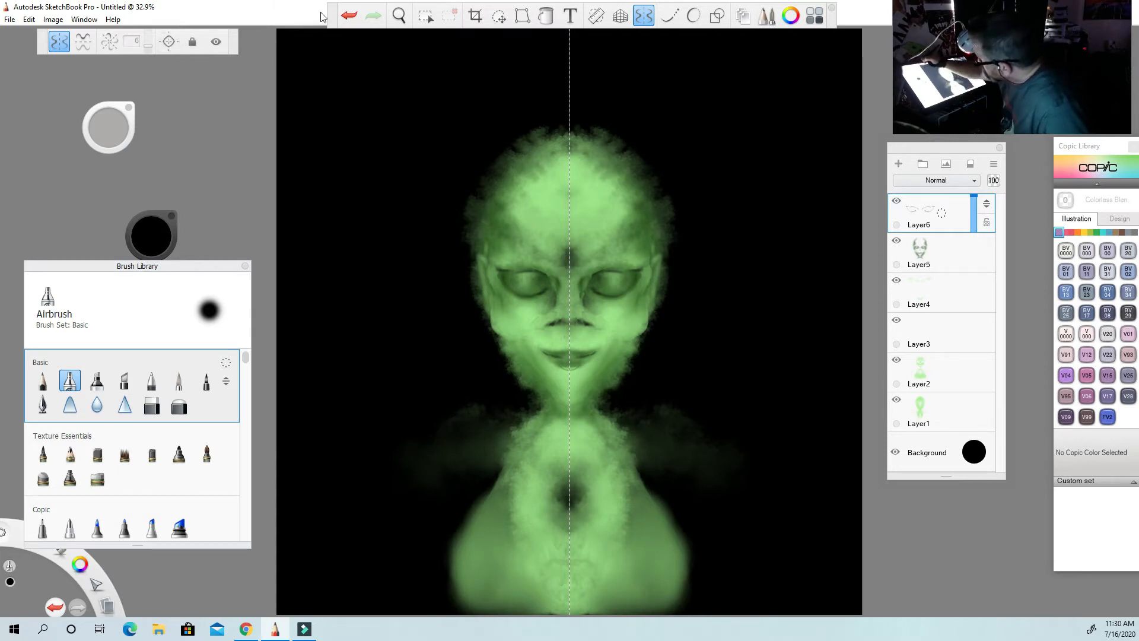
{"action": "left_click", "coordinate": [350, 20]}
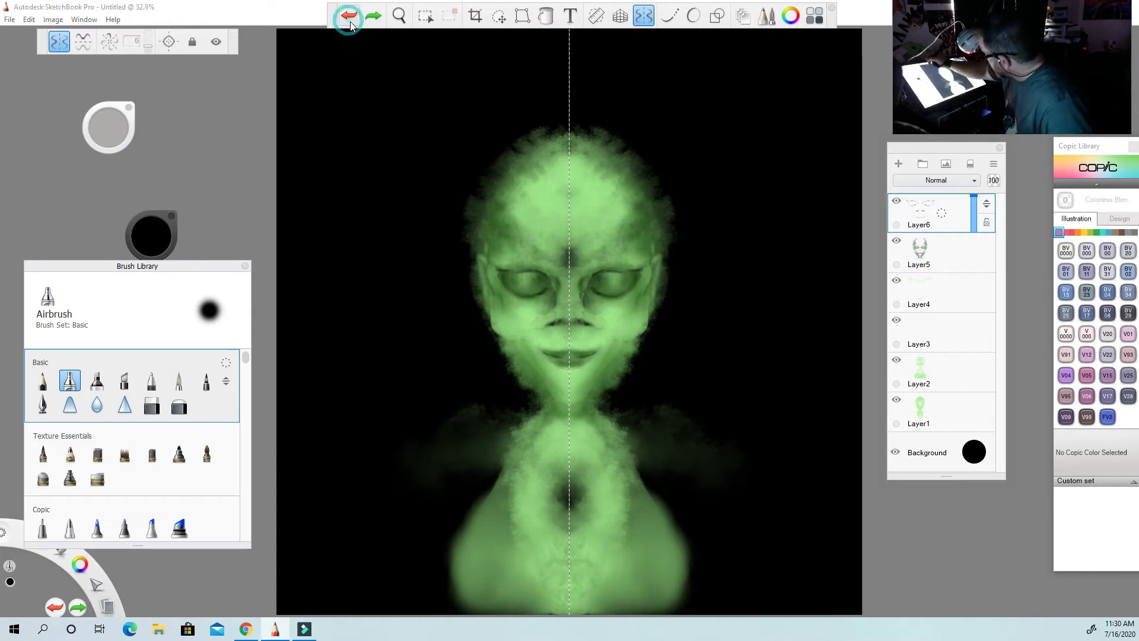
{"action": "left_click", "coordinate": [556, 363]}
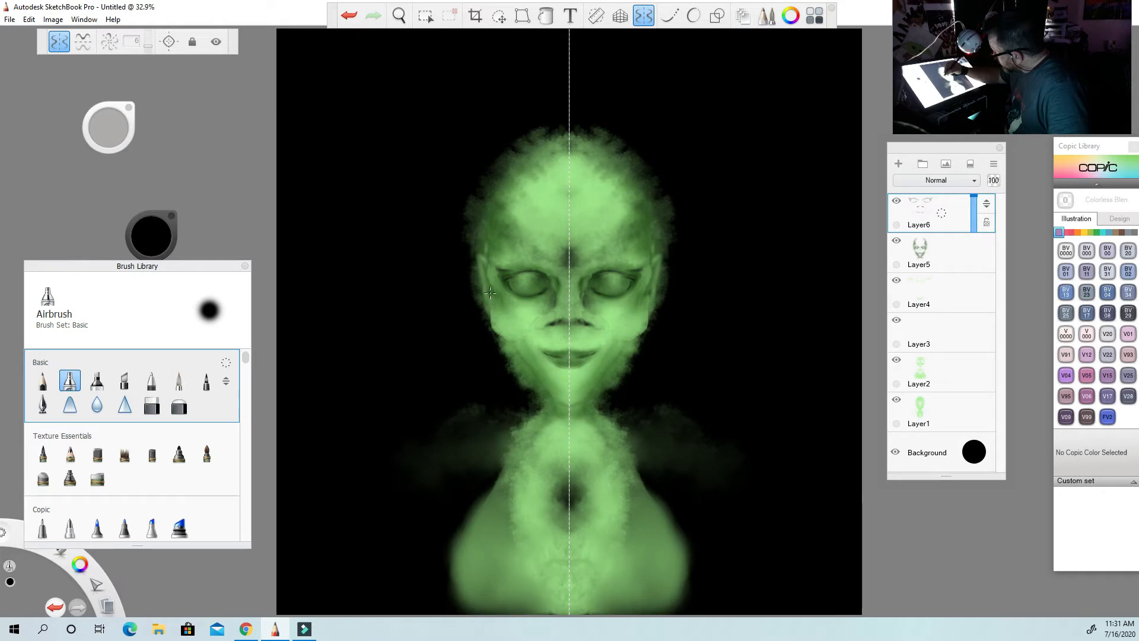
Airbrush black contour lines on the ears, cheeks, nose wings and chin of Layer6, undoing the unwanted chin strokes.
{"action": "left_click_drag", "start_coordinate": [489, 290], "coordinate": [488, 280]}
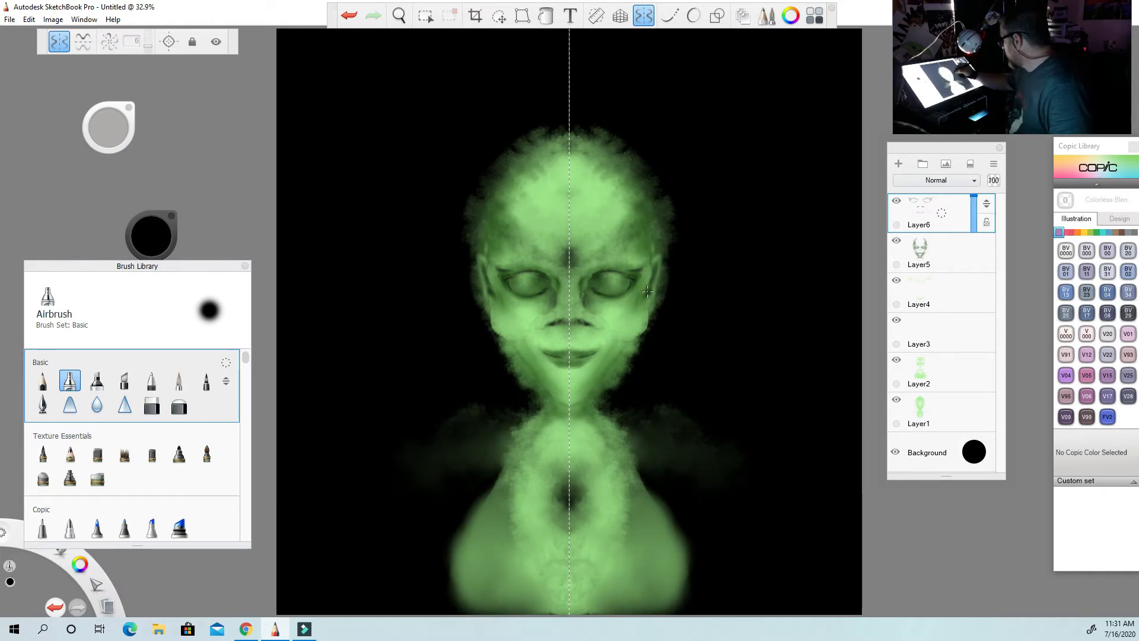
{"action": "left_click_drag", "start_coordinate": [117, 122], "coordinate": [102, 123]}
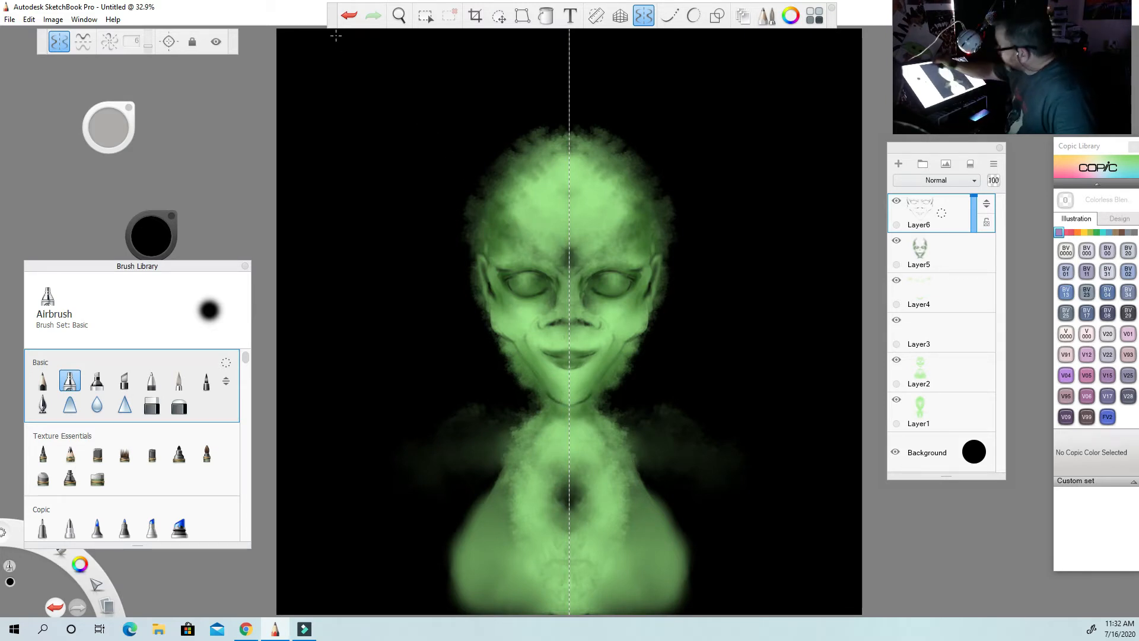
{"action": "left_click", "coordinate": [349, 15]}
{"action": "left_click", "coordinate": [350, 17]}
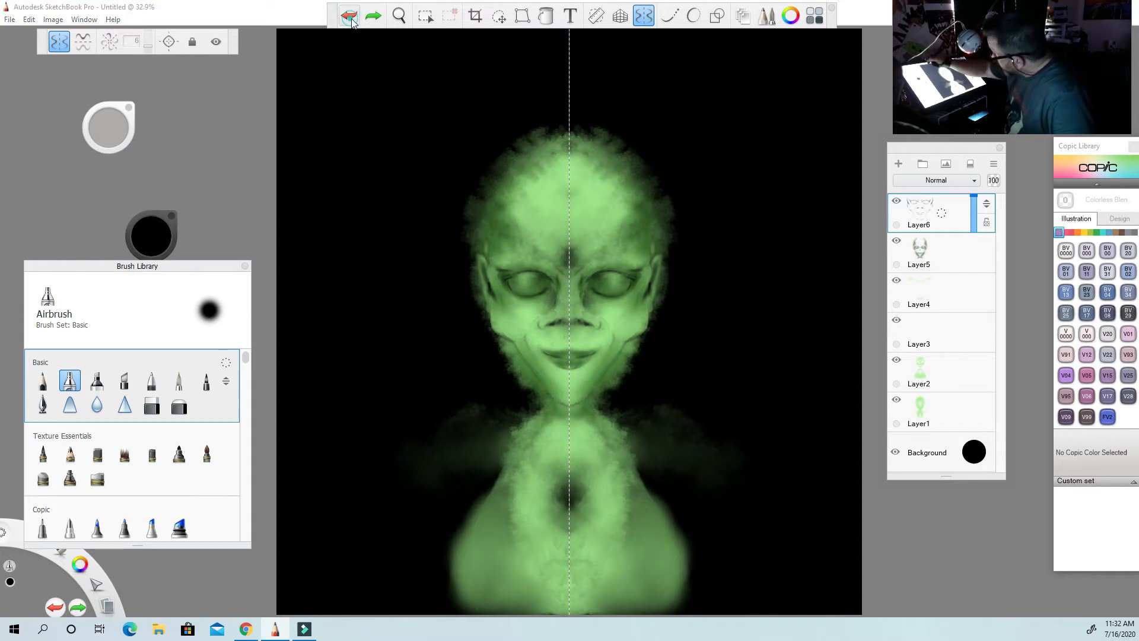
{"action": "left_click_drag", "start_coordinate": [550, 399], "coordinate": [561, 404]}
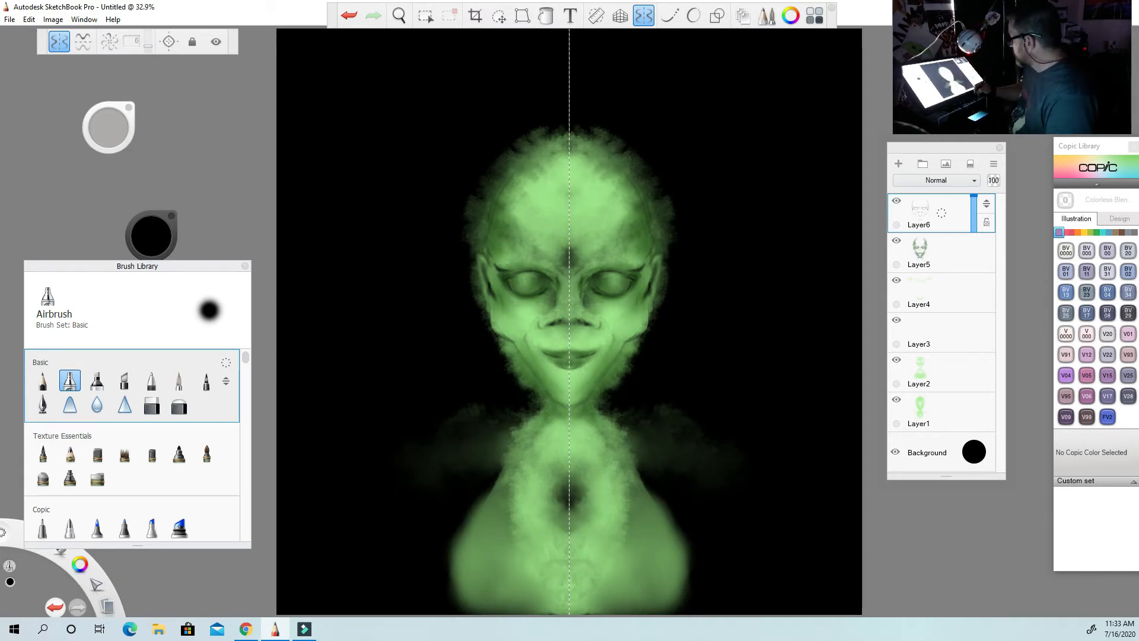
Add another layer on top and set up the Oils Small Rigger brush with a dark green sampled from the temple.
{"action": "left_click", "coordinate": [898, 163]}
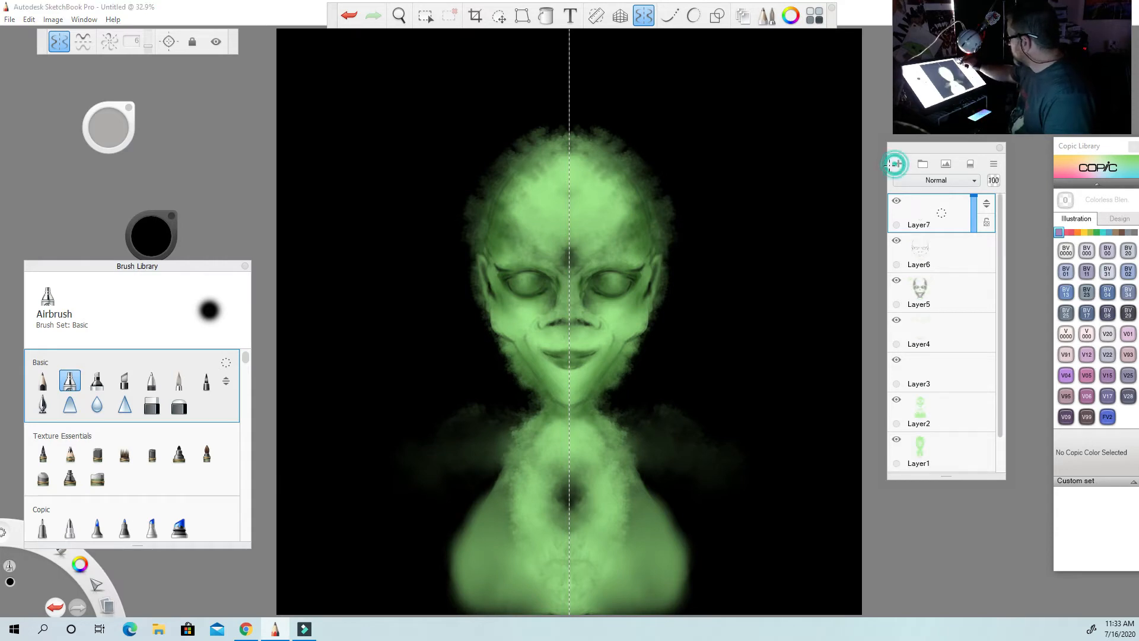
{"action": "left_click_drag", "start_coordinate": [248, 360], "coordinate": [250, 503]}
{"action": "left_click", "coordinate": [153, 415]}
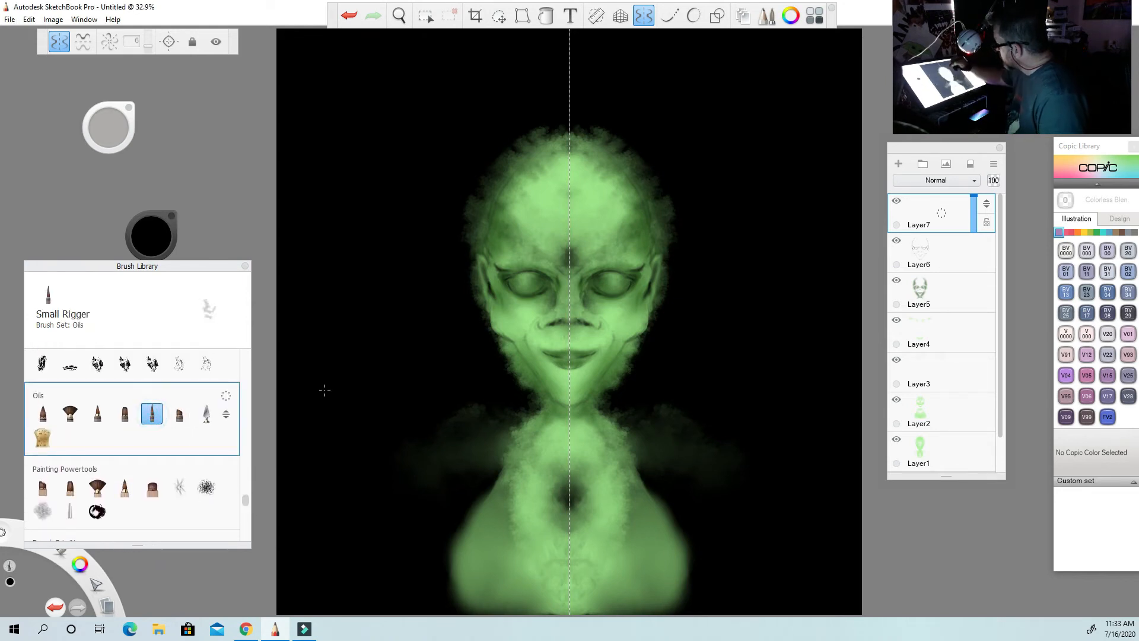
{"action": "left_click", "coordinate": [155, 233]}
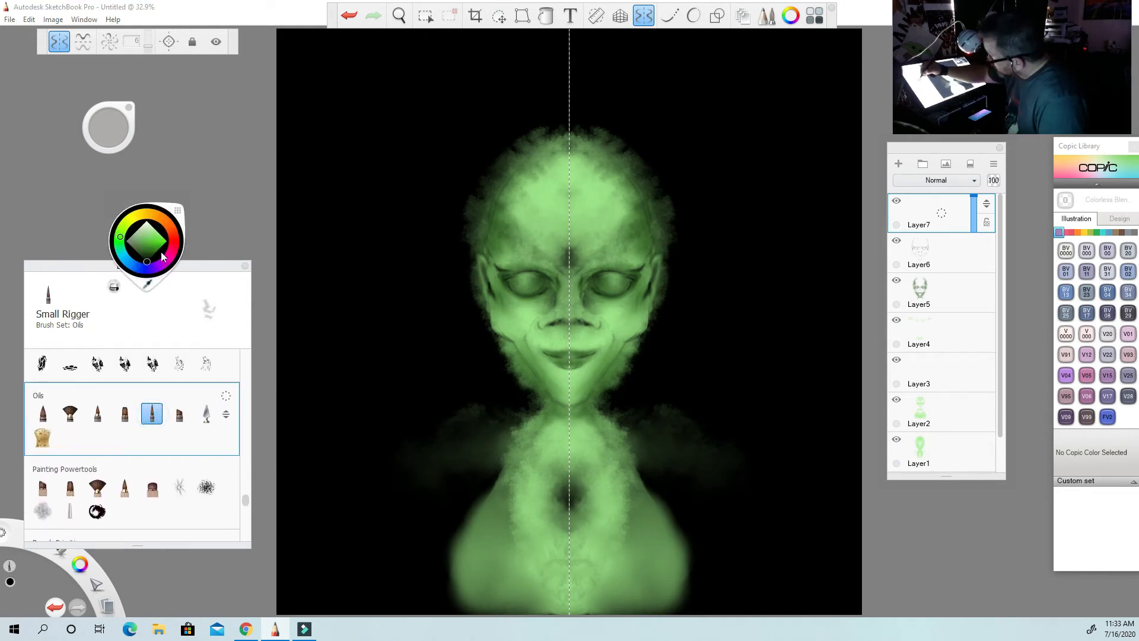
{"action": "left_click", "coordinate": [151, 285]}
{"action": "left_click", "coordinate": [503, 229]}
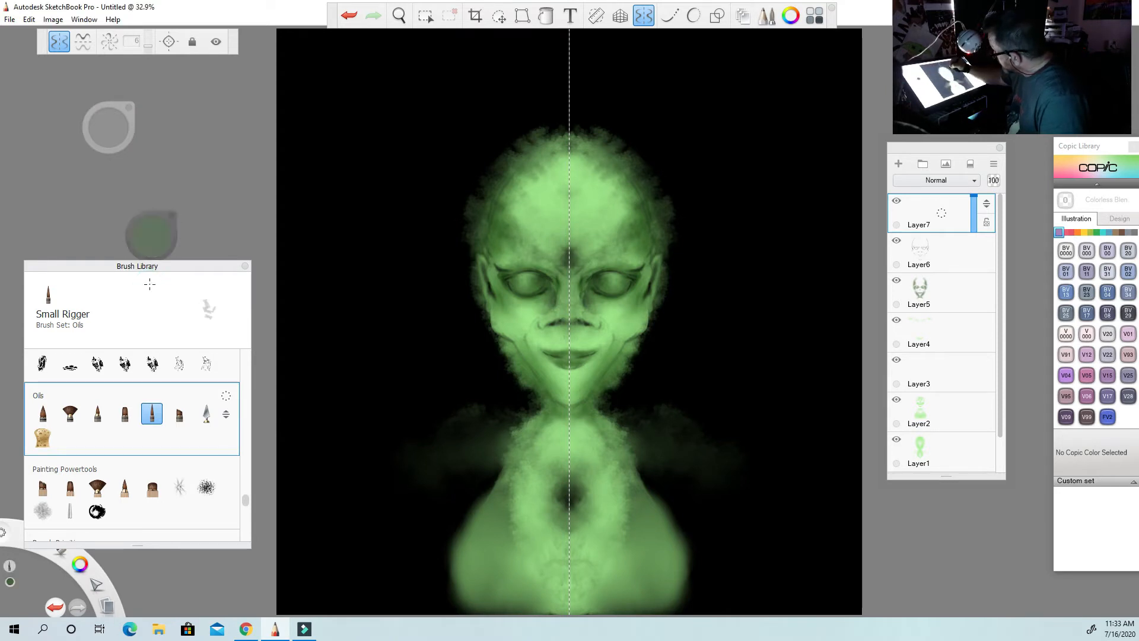
{"action": "left_click_drag", "start_coordinate": [114, 127], "coordinate": [115, 129]}
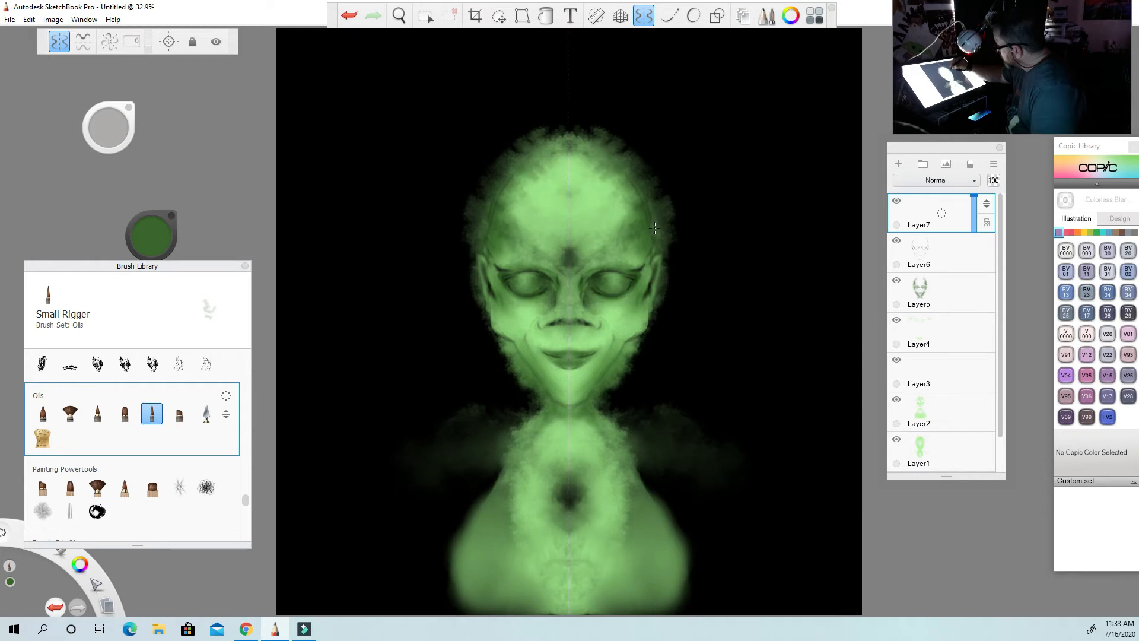
Paint mirrored wavy dark green tentacles on Layer7, radiating outward from the temples, ears and top of the head.
{"action": "mouse_move", "coordinate": [657, 215]}
{"action": "left_mouse_down"}
{"action": "mouse_move", "coordinate": [712, 204]}
{"action": "mouse_move", "coordinate": [760, 112]}
{"action": "left_mouse_up"}
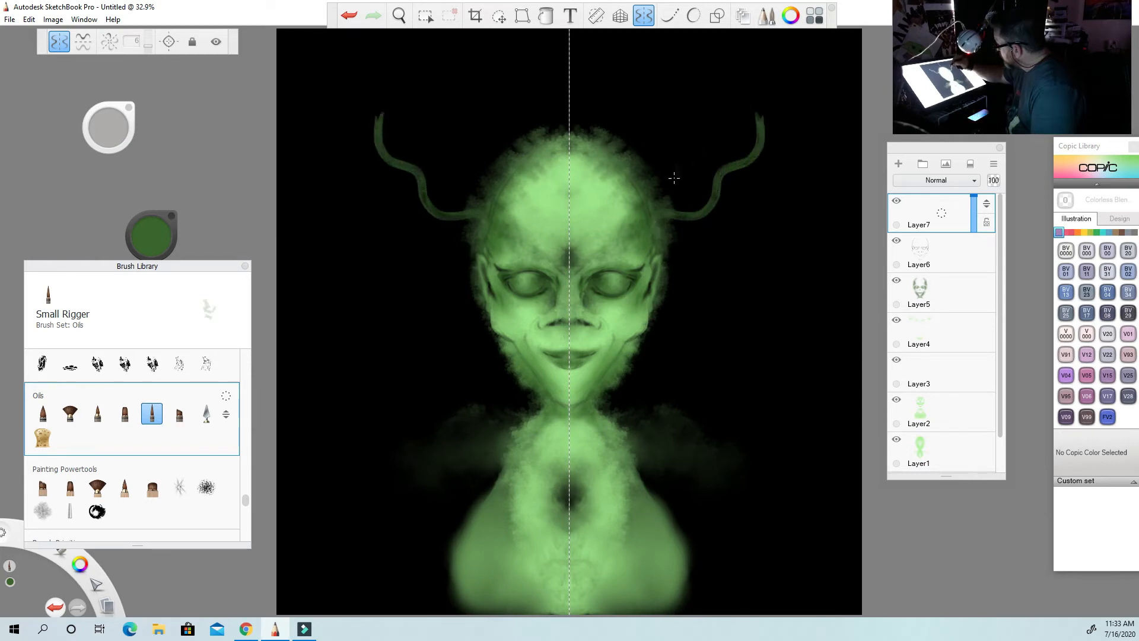
{"action": "left_click_drag", "start_coordinate": [658, 208], "coordinate": [731, 70]}
{"action": "mouse_move", "coordinate": [679, 237]}
{"action": "left_mouse_down"}
{"action": "mouse_move", "coordinate": [655, 227]}
{"action": "mouse_move", "coordinate": [712, 251]}
{"action": "mouse_move", "coordinate": [762, 221]}
{"action": "mouse_move", "coordinate": [791, 240]}
{"action": "left_mouse_up"}
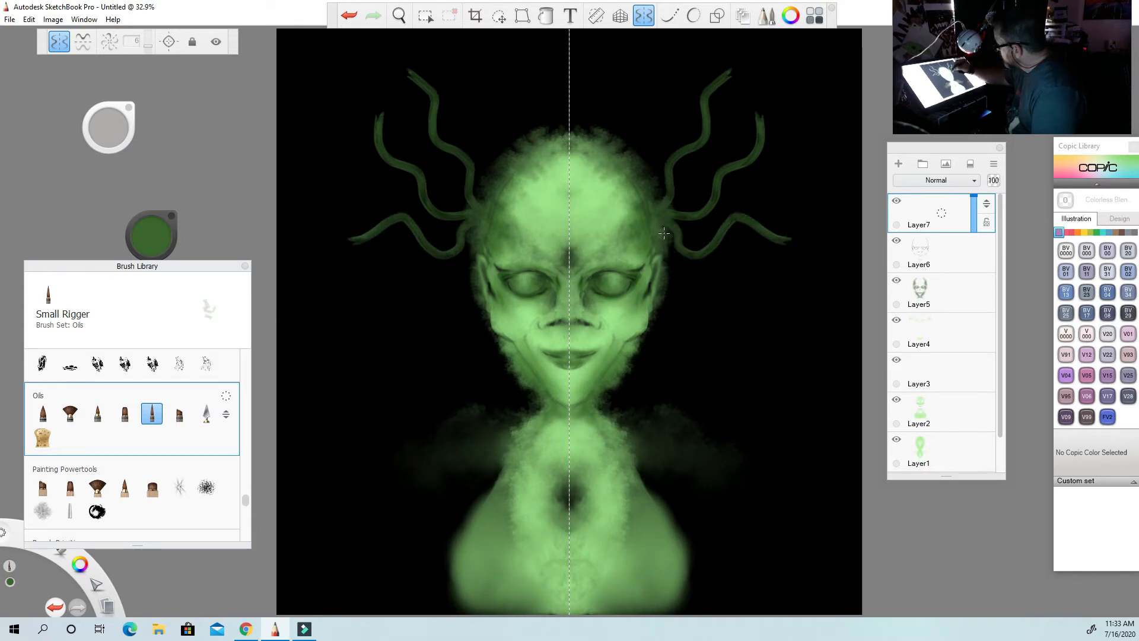
{"action": "mouse_move", "coordinate": [664, 233]}
{"action": "left_mouse_down"}
{"action": "mouse_move", "coordinate": [701, 302]}
{"action": "mouse_move", "coordinate": [738, 304]}
{"action": "mouse_move", "coordinate": [764, 324]}
{"action": "mouse_move", "coordinate": [791, 310]}
{"action": "left_mouse_up"}
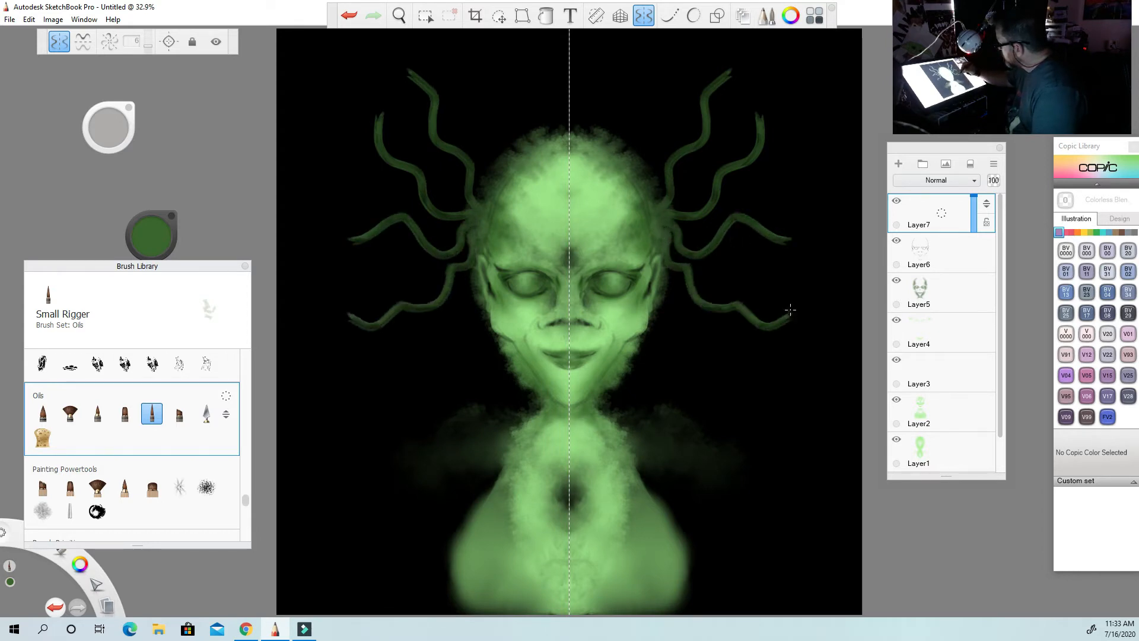
{"action": "mouse_move", "coordinate": [663, 265]}
{"action": "left_mouse_down"}
{"action": "mouse_move", "coordinate": [675, 367]}
{"action": "mouse_move", "coordinate": [653, 382]}
{"action": "mouse_move", "coordinate": [682, 391]}
{"action": "mouse_move", "coordinate": [709, 359]}
{"action": "mouse_move", "coordinate": [750, 376]}
{"action": "left_mouse_up"}
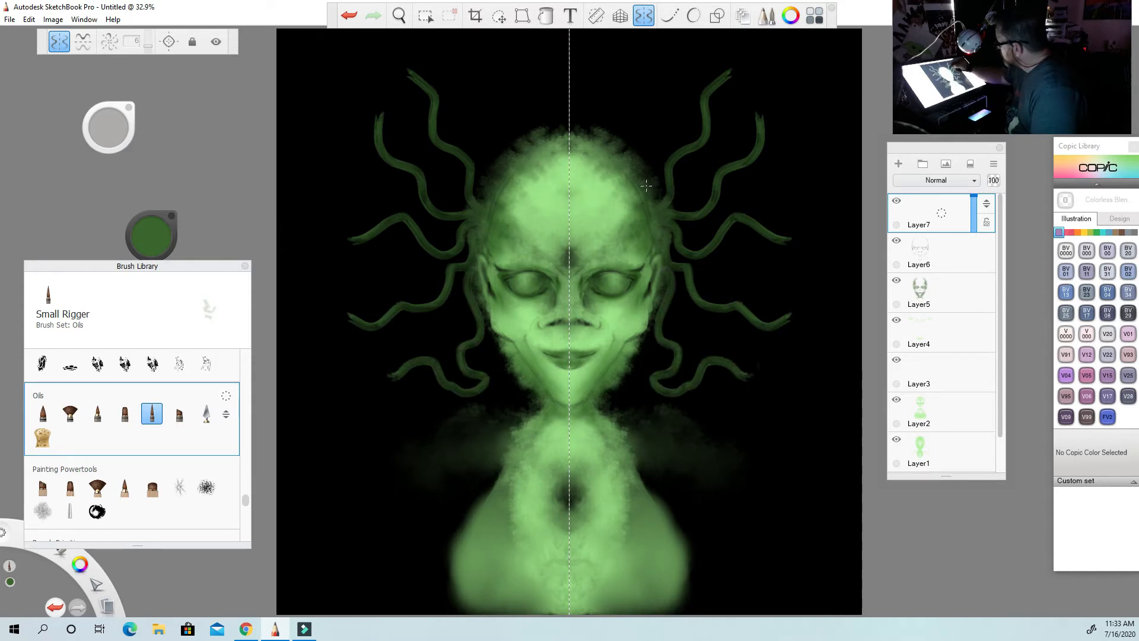
{"action": "mouse_move", "coordinate": [646, 186]}
{"action": "left_mouse_down"}
{"action": "mouse_move", "coordinate": [668, 134]}
{"action": "mouse_move", "coordinate": [660, 98]}
{"action": "mouse_move", "coordinate": [700, 54]}
{"action": "left_mouse_up"}
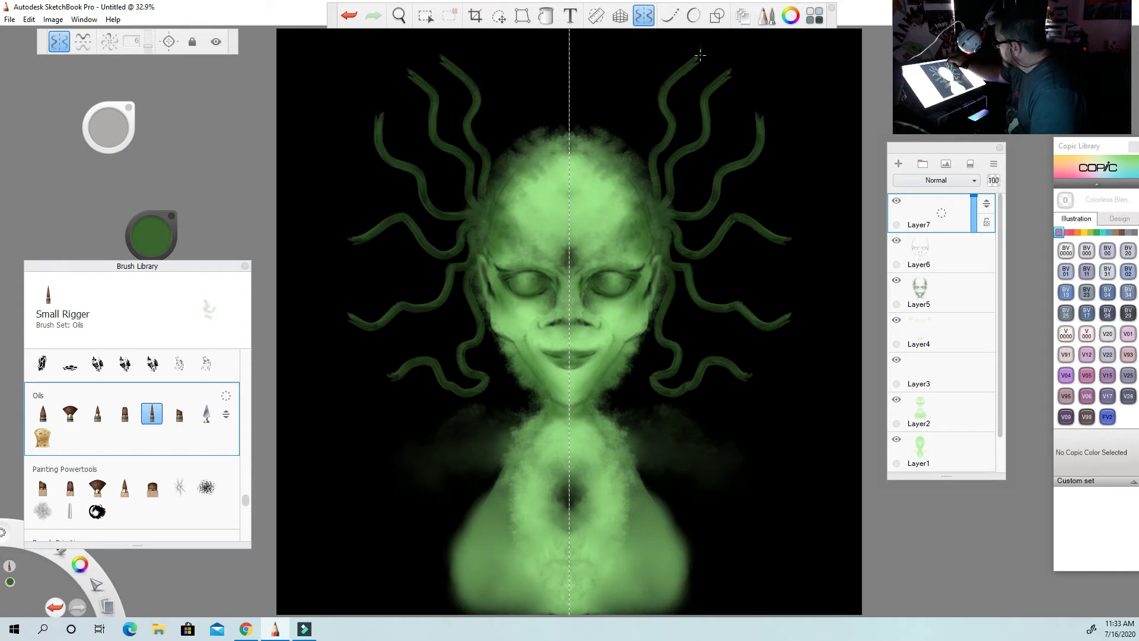
{"action": "mouse_move", "coordinate": [646, 181]}
{"action": "left_mouse_down"}
{"action": "mouse_move", "coordinate": [627, 96]}
{"action": "mouse_move", "coordinate": [626, 51]}
{"action": "left_mouse_up"}
{"action": "left_click_drag", "start_coordinate": [625, 156], "coordinate": [618, 61]}
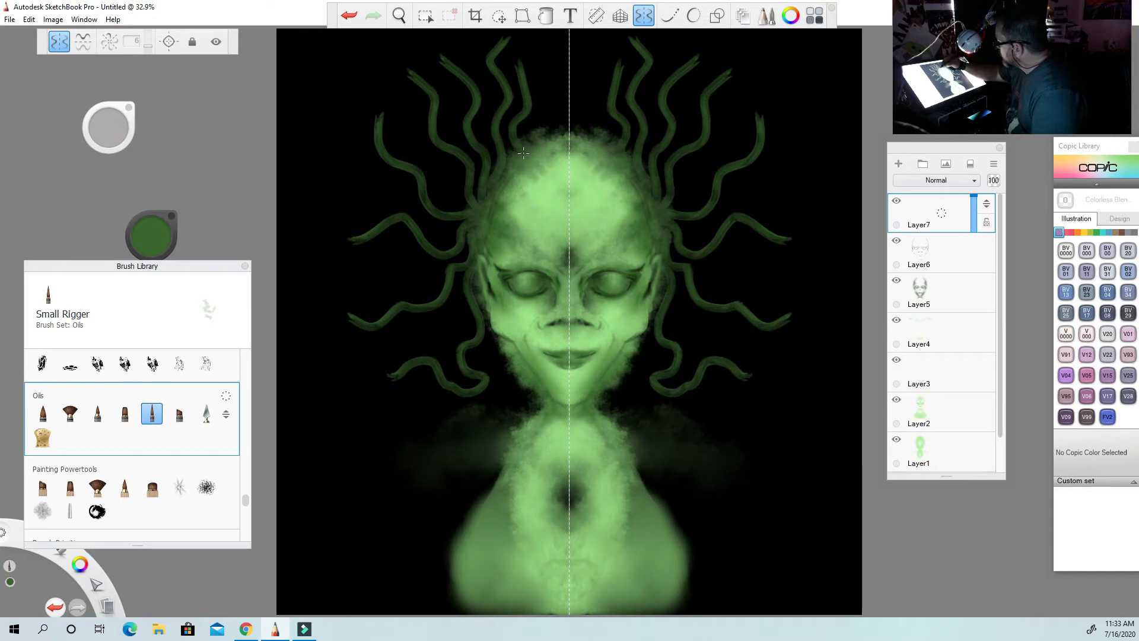
{"action": "mouse_move", "coordinate": [528, 151]}
{"action": "left_mouse_down"}
{"action": "mouse_move", "coordinate": [540, 107]}
{"action": "mouse_move", "coordinate": [525, 32]}
{"action": "left_mouse_up"}
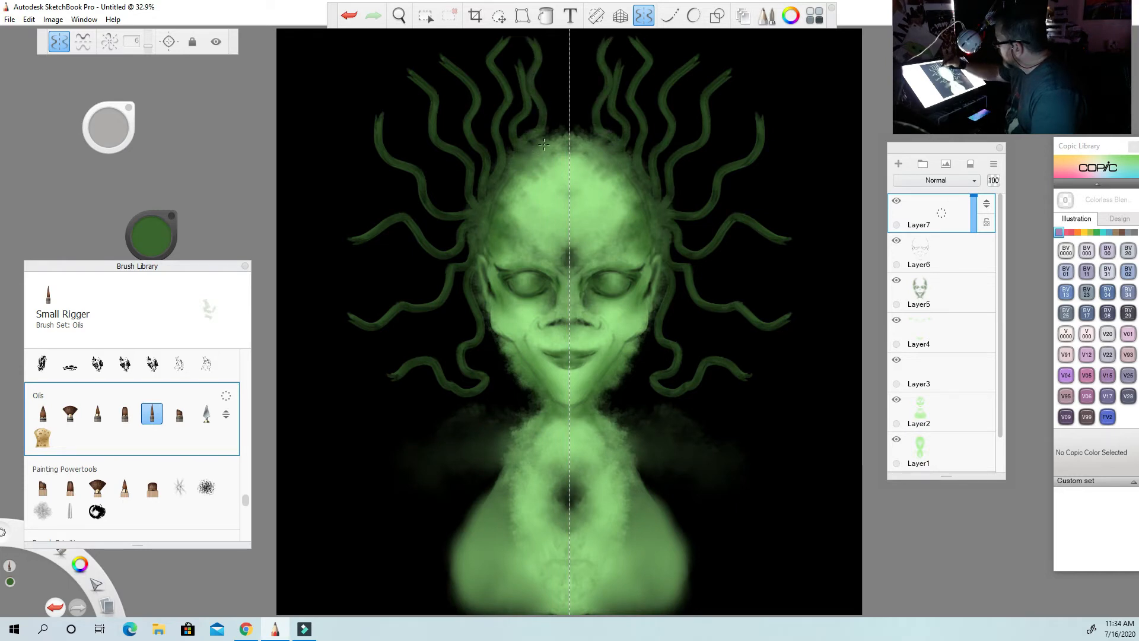
{"action": "mouse_move", "coordinate": [550, 140]}
{"action": "left_mouse_down"}
{"action": "mouse_move", "coordinate": [566, 96]}
{"action": "mouse_move", "coordinate": [555, 40]}
{"action": "mouse_move", "coordinate": [578, 24]}
{"action": "mouse_move", "coordinate": [562, 133]}
{"action": "mouse_move", "coordinate": [526, 30]}
{"action": "left_mouse_up"}
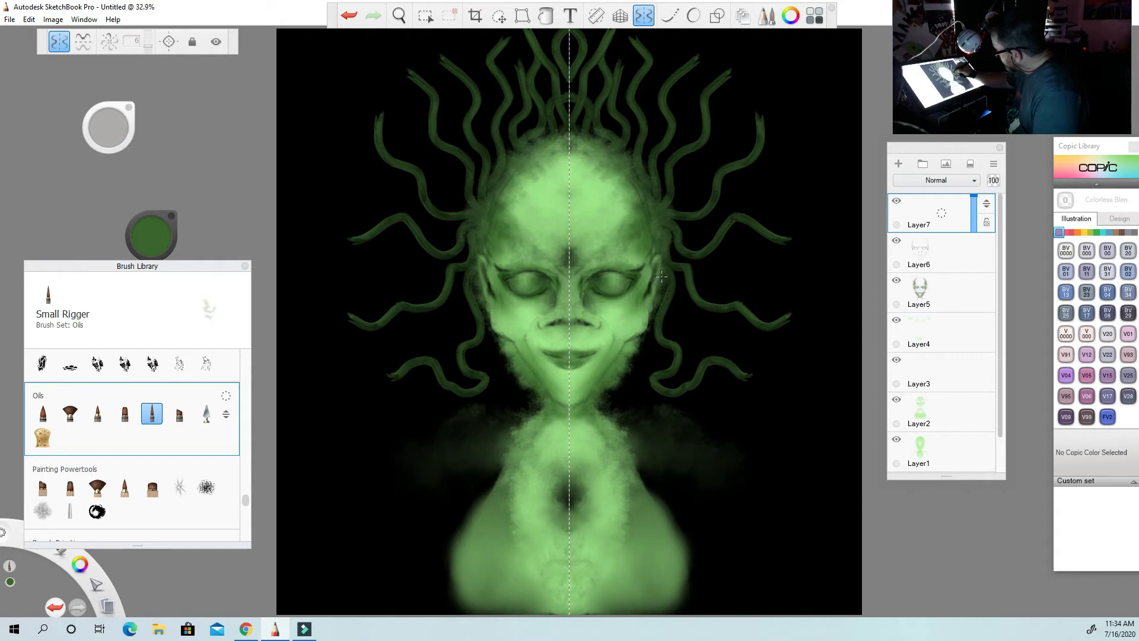
{"action": "mouse_move", "coordinate": [662, 276]}
{"action": "left_mouse_down"}
{"action": "mouse_move", "coordinate": [717, 347]}
{"action": "mouse_move", "coordinate": [804, 411]}
{"action": "left_mouse_up"}
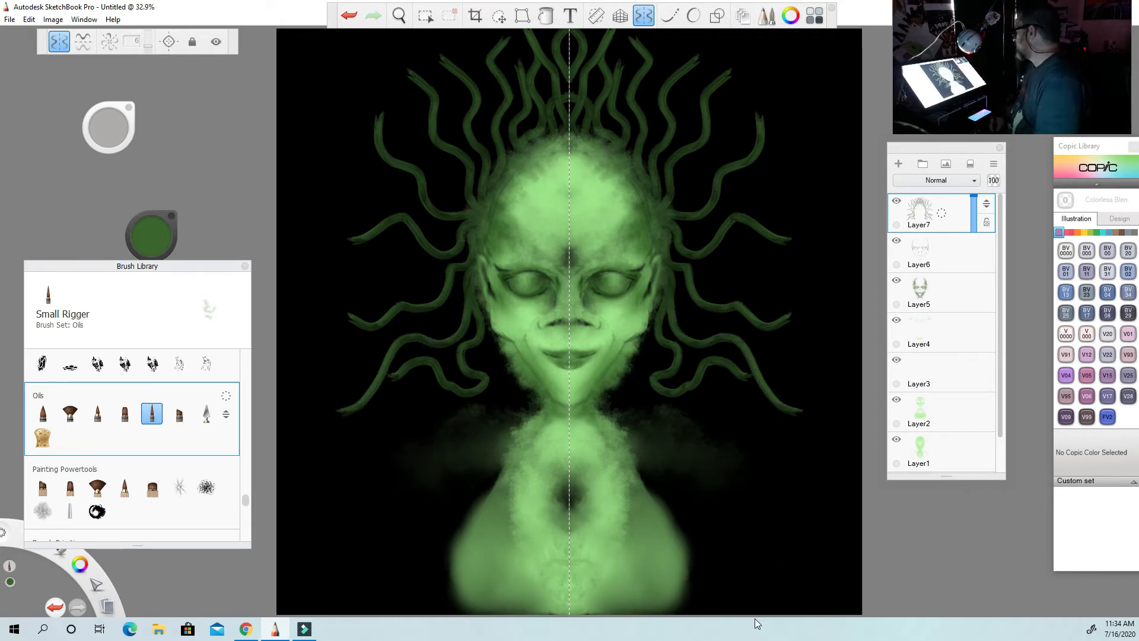
{"action": "left_click_drag", "start_coordinate": [115, 141], "coordinate": [103, 128]}
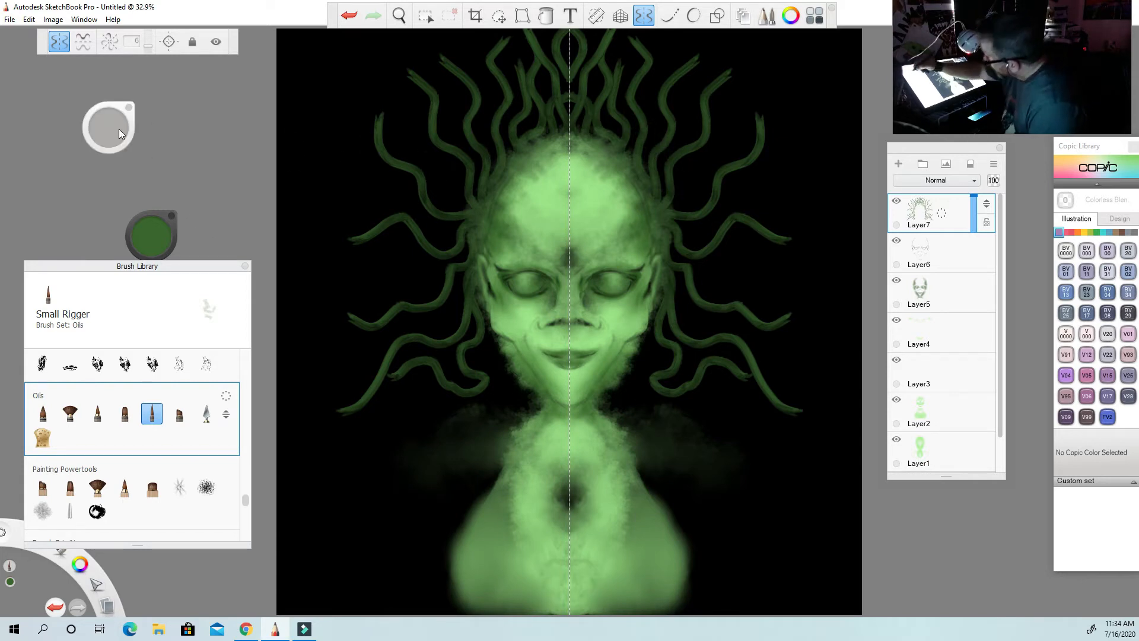
{"action": "mouse_move", "coordinate": [113, 131]}
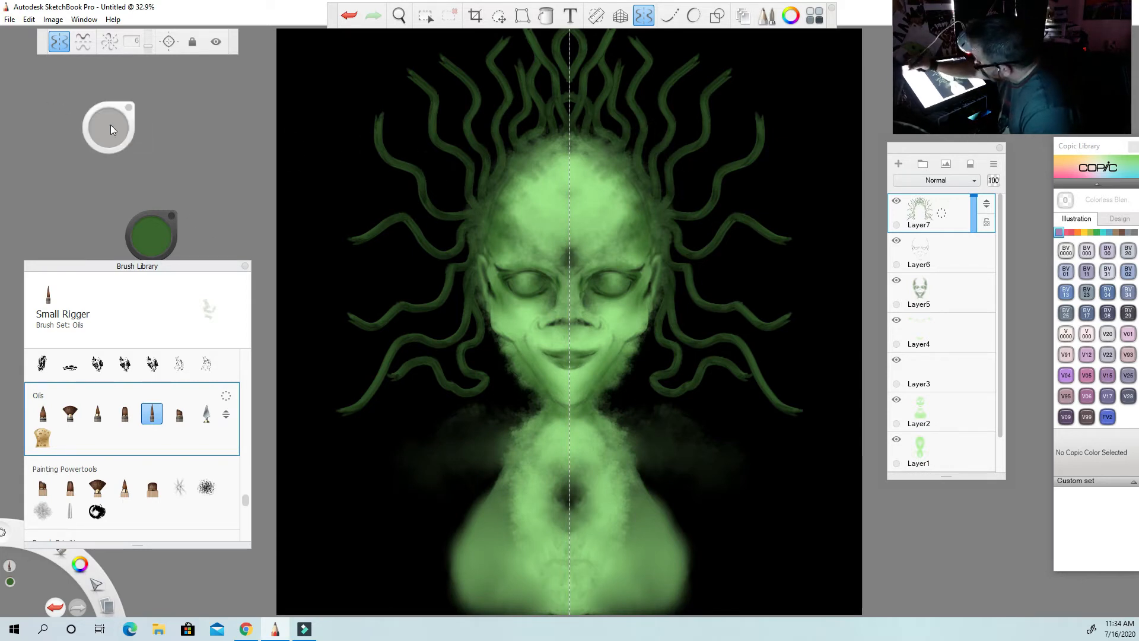
{"action": "left_click", "coordinate": [151, 237]}
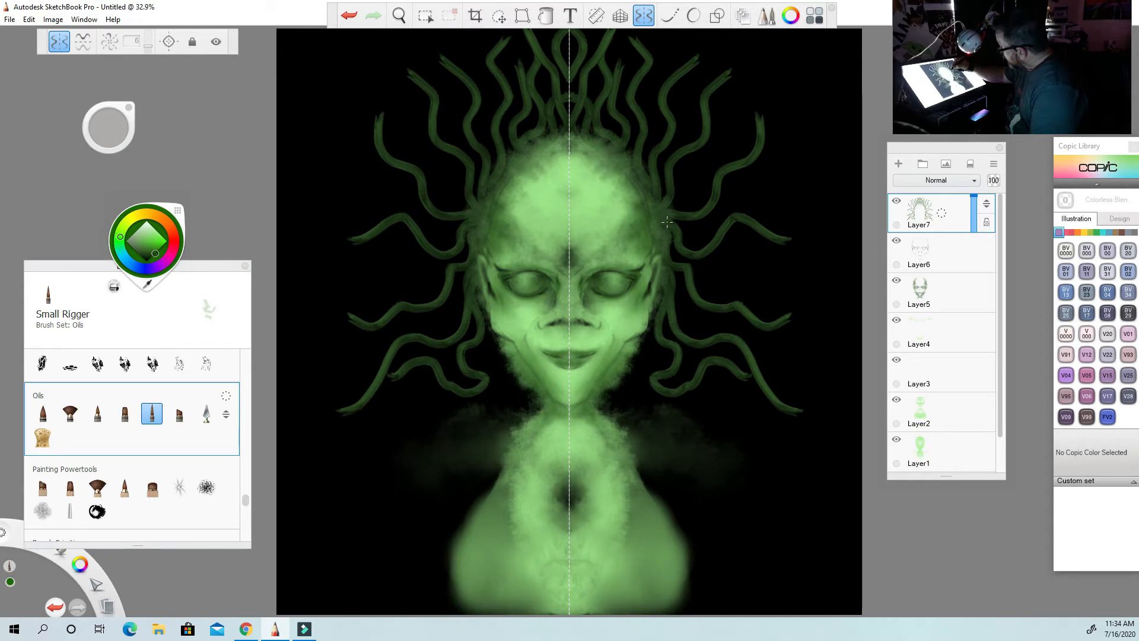
{"action": "mouse_move", "coordinate": [673, 219]}
{"action": "left_mouse_down"}
{"action": "mouse_move", "coordinate": [708, 228]}
{"action": "mouse_move", "coordinate": [741, 202]}
{"action": "mouse_move", "coordinate": [812, 202]}
{"action": "left_mouse_up"}
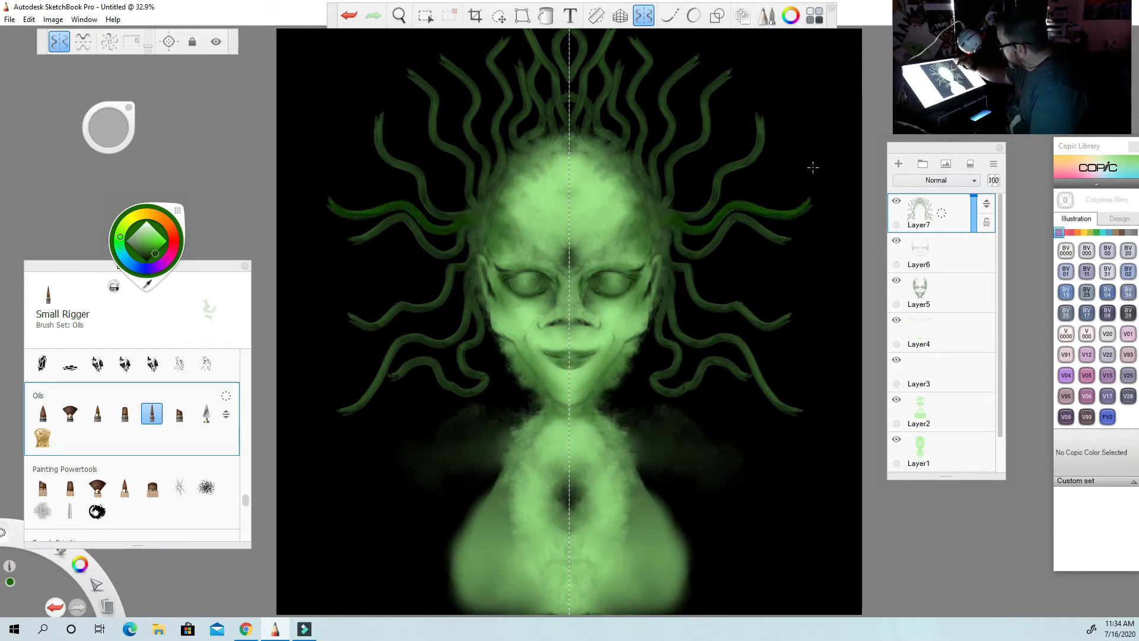
{"action": "left_click", "coordinate": [348, 16]}
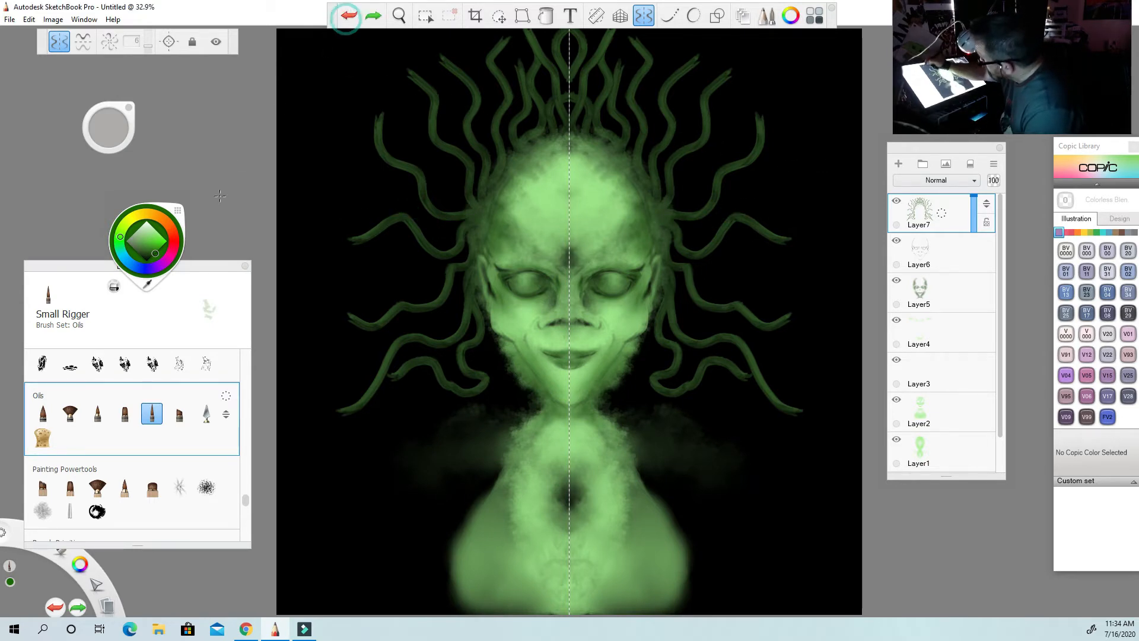
Paint longer mirrored tentacles in a slightly brighter green on Layer7, running from the temples to the canvas edges, undoing the first stroke.
{"action": "left_click", "coordinate": [148, 251]}
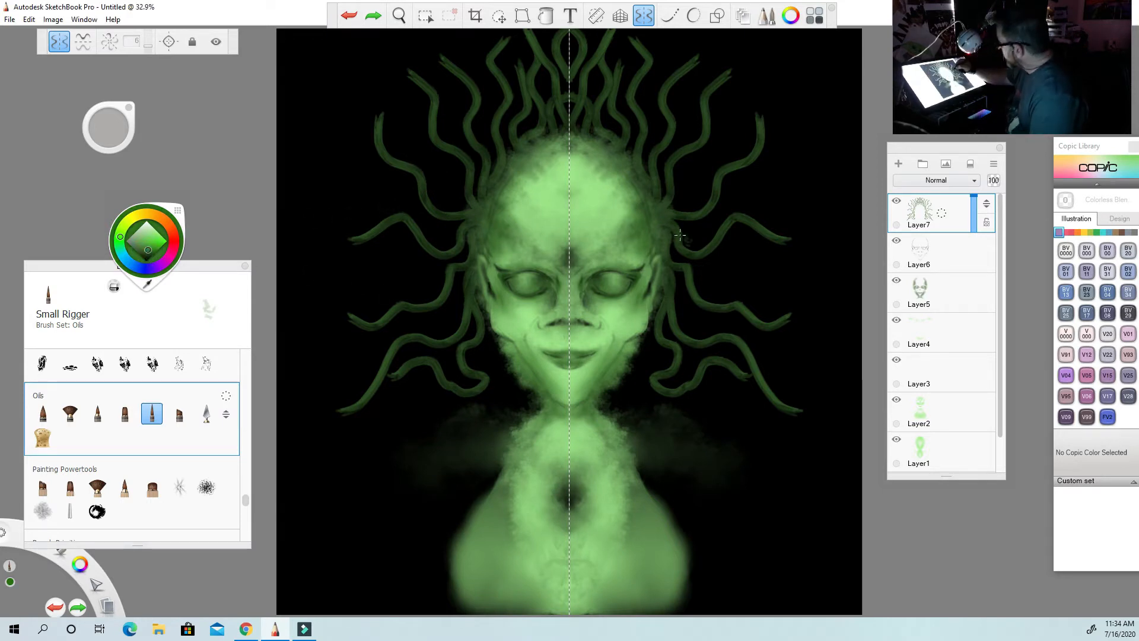
{"action": "left_click_drag", "start_coordinate": [680, 234], "coordinate": [746, 232]}
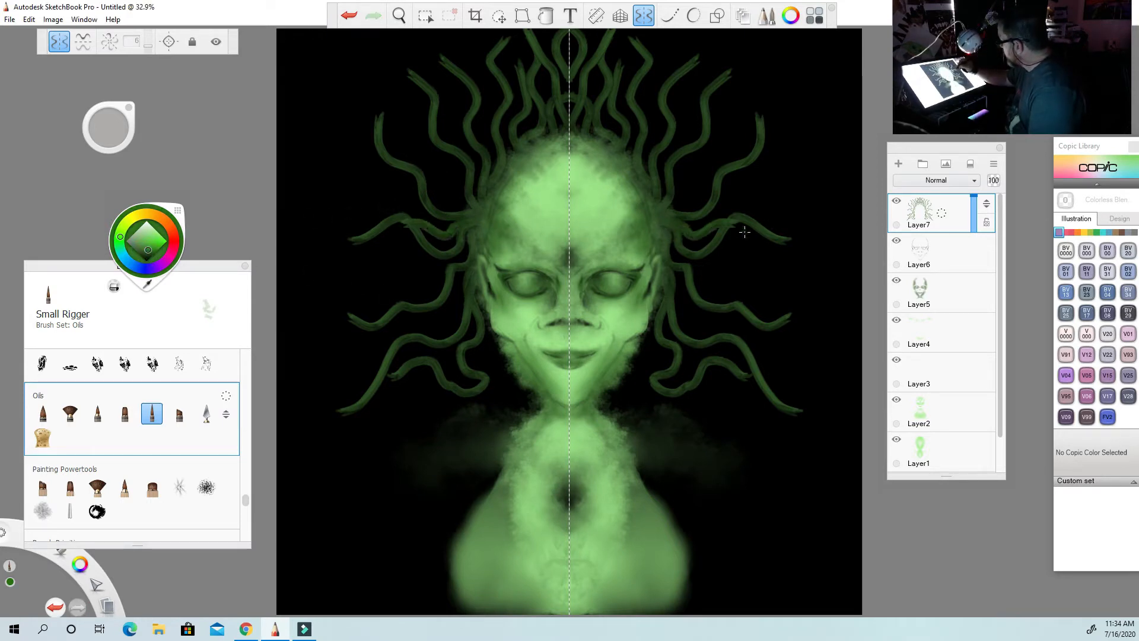
{"action": "key", "text": "ctrl+z"}
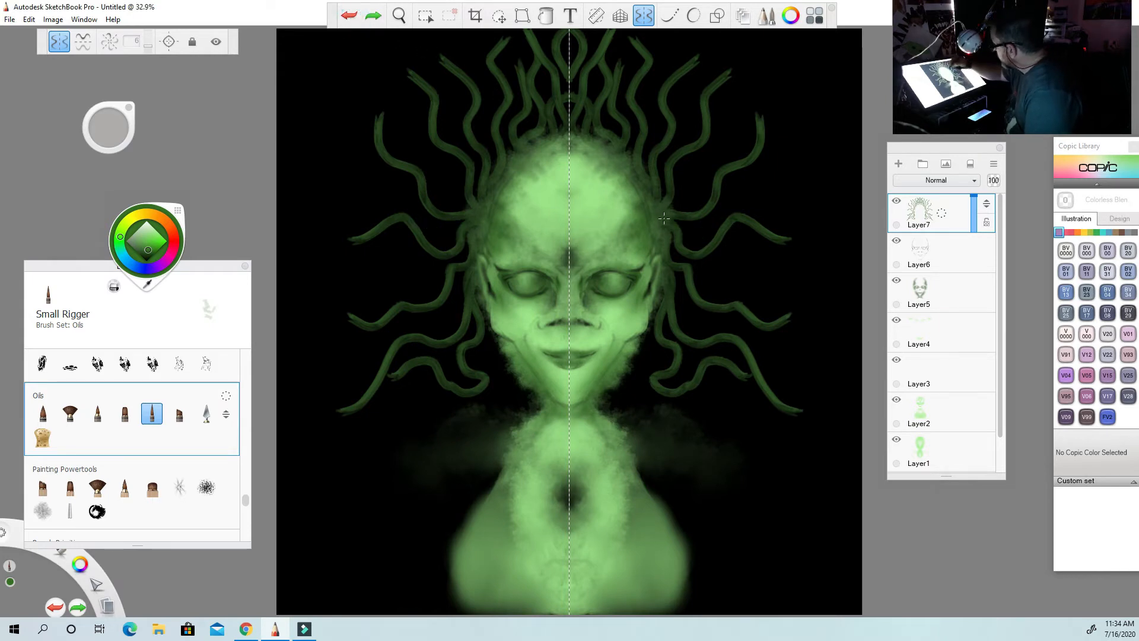
{"action": "mouse_move", "coordinate": [657, 215]}
{"action": "left_mouse_down"}
{"action": "mouse_move", "coordinate": [773, 201]}
{"action": "mouse_move", "coordinate": [801, 218]}
{"action": "mouse_move", "coordinate": [838, 204]}
{"action": "mouse_move", "coordinate": [884, 215]}
{"action": "left_mouse_up"}
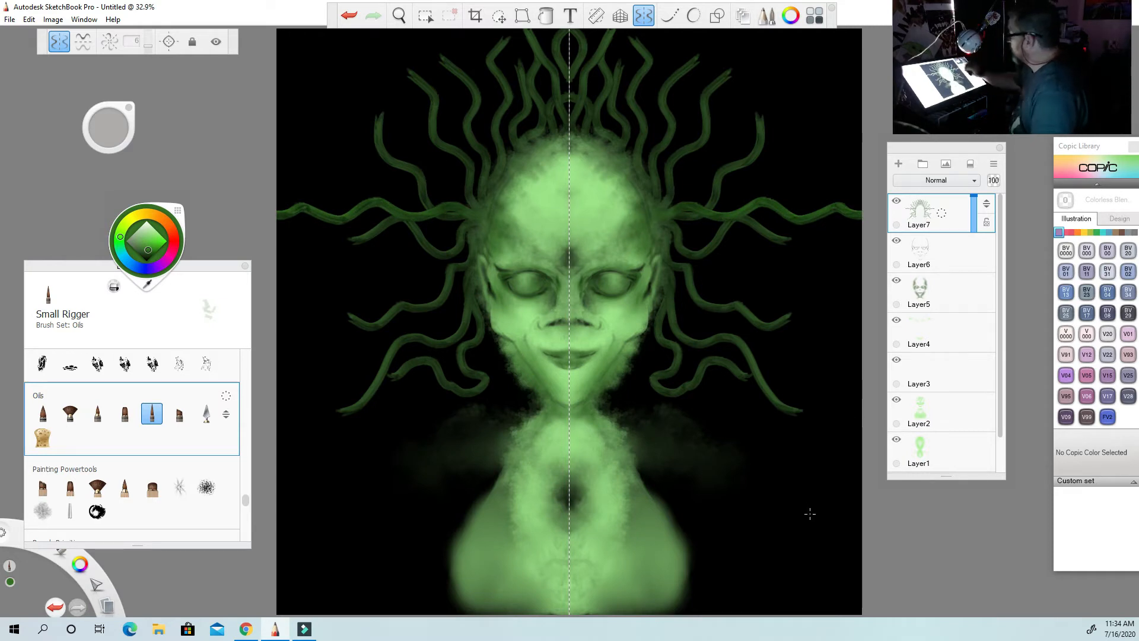
{"action": "mouse_move", "coordinate": [674, 205]}
{"action": "left_mouse_down"}
{"action": "mouse_move", "coordinate": [704, 118]}
{"action": "mouse_move", "coordinate": [775, 11]}
{"action": "left_mouse_up"}
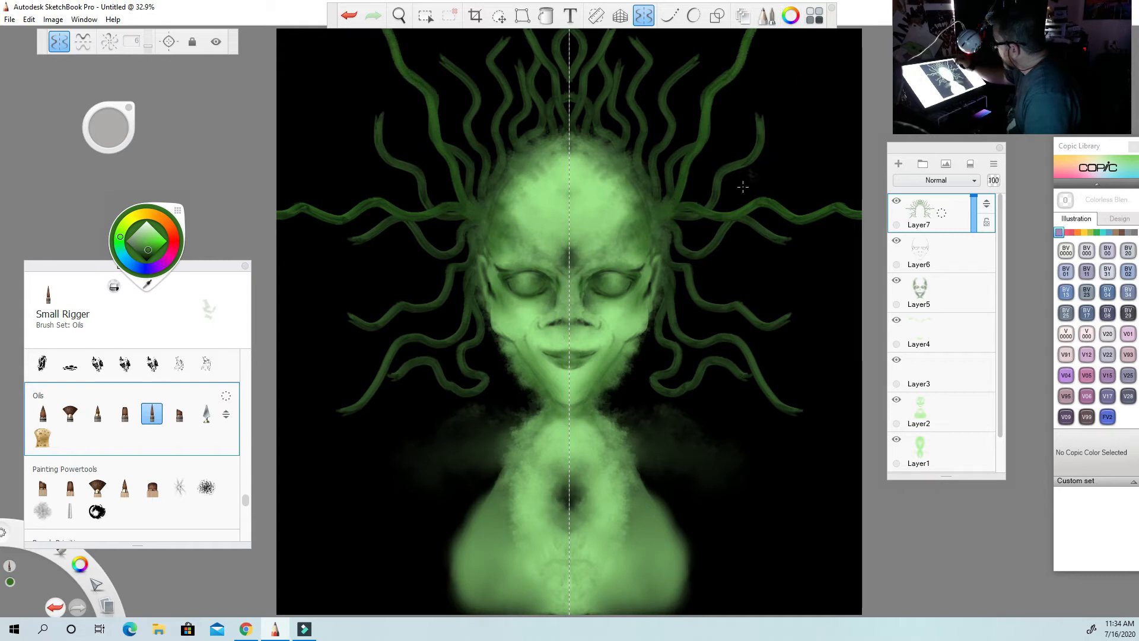
{"action": "mouse_move", "coordinate": [672, 208]}
{"action": "left_mouse_down"}
{"action": "mouse_move", "coordinate": [716, 184]}
{"action": "mouse_move", "coordinate": [747, 152]}
{"action": "mouse_move", "coordinate": [766, 94]}
{"action": "mouse_move", "coordinate": [859, 20]}
{"action": "left_mouse_up"}
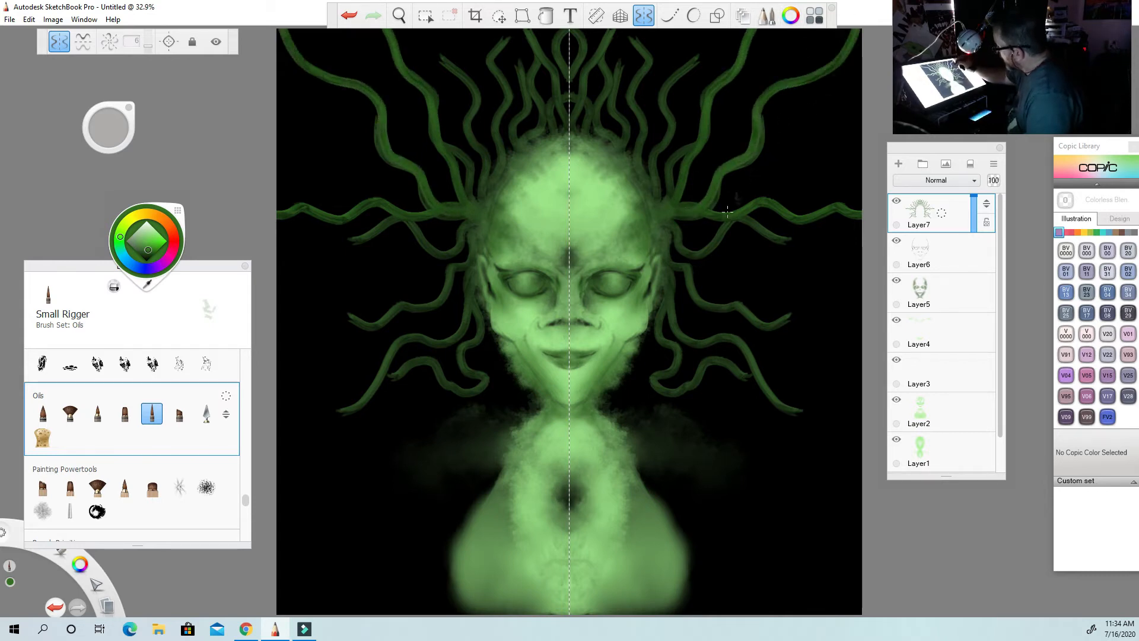
{"action": "mouse_move", "coordinate": [679, 212]}
{"action": "left_mouse_down"}
{"action": "mouse_move", "coordinate": [799, 247]}
{"action": "mouse_move", "coordinate": [827, 235]}
{"action": "mouse_move", "coordinate": [861, 246]}
{"action": "left_mouse_up"}
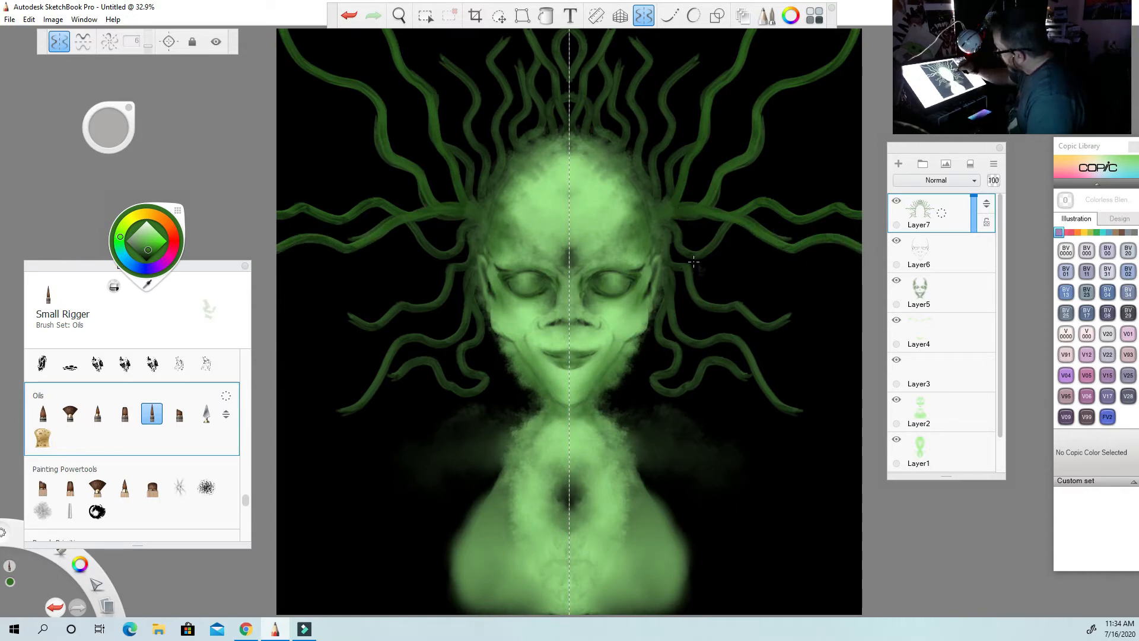
Extend mirrored wavy green tentacles from beside the ears and cheeks outward to the side edges of the canvas.
{"action": "mouse_move", "coordinate": [676, 227]}
{"action": "left_mouse_down"}
{"action": "mouse_move", "coordinate": [691, 246]}
{"action": "mouse_move", "coordinate": [759, 215]}
{"action": "mouse_move", "coordinate": [798, 242]}
{"action": "mouse_move", "coordinate": [861, 229]}
{"action": "left_mouse_up"}
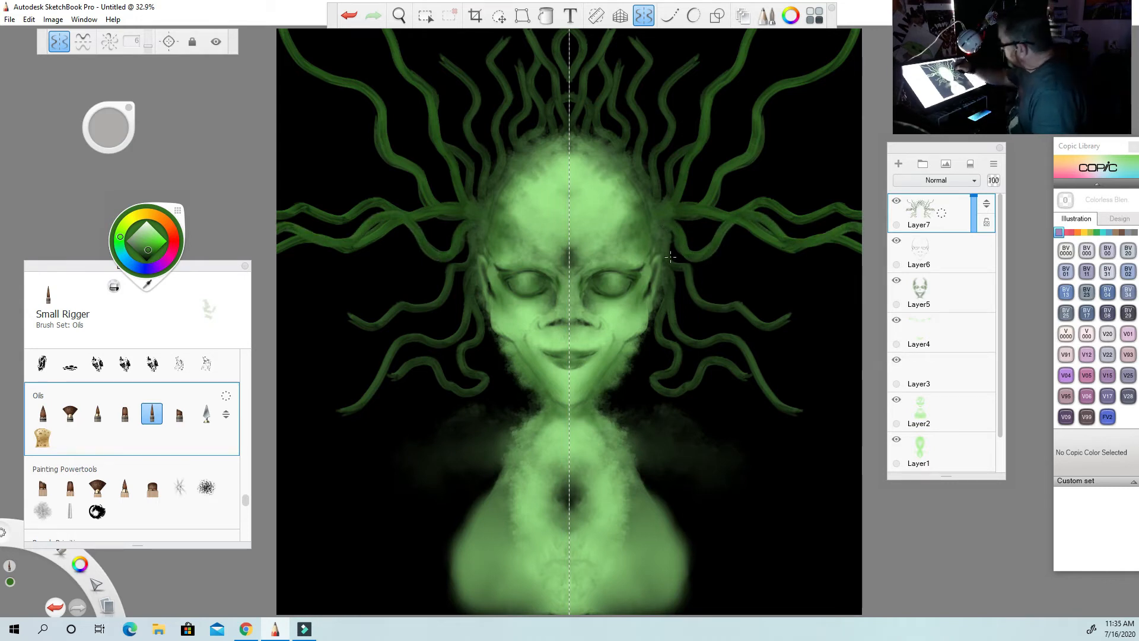
{"action": "mouse_move", "coordinate": [665, 249]}
{"action": "left_mouse_down"}
{"action": "mouse_move", "coordinate": [691, 270]}
{"action": "mouse_move", "coordinate": [699, 296]}
{"action": "mouse_move", "coordinate": [769, 323]}
{"action": "mouse_move", "coordinate": [882, 309]}
{"action": "left_mouse_up"}
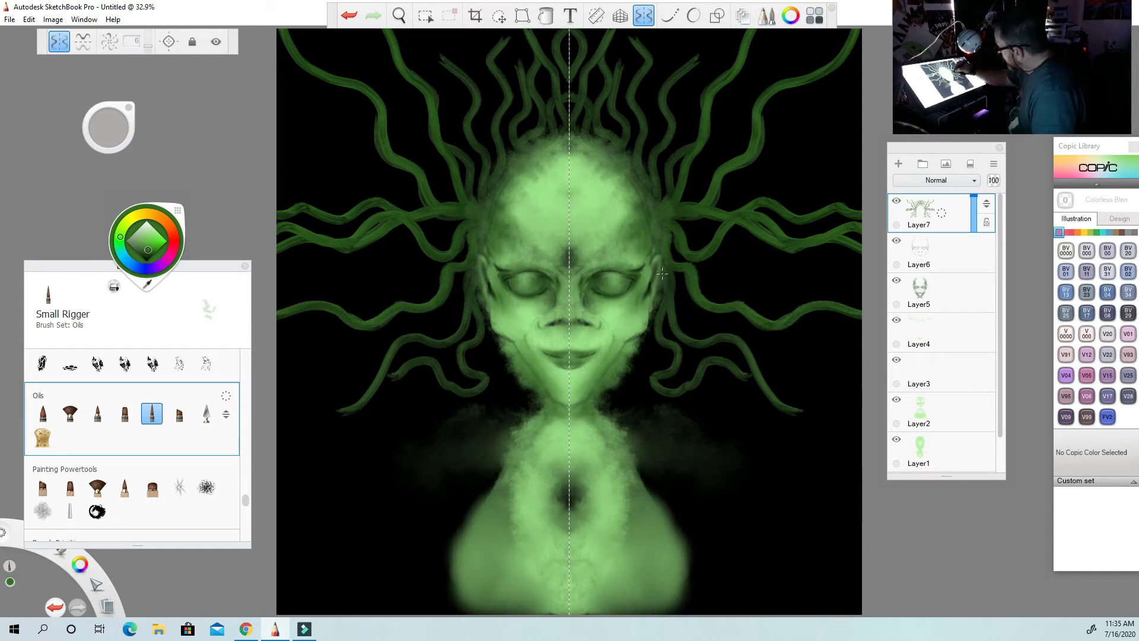
{"action": "mouse_move", "coordinate": [666, 273]}
{"action": "left_mouse_down"}
{"action": "mouse_move", "coordinate": [670, 389]}
{"action": "mouse_move", "coordinate": [730, 360]}
{"action": "mouse_move", "coordinate": [751, 377]}
{"action": "mouse_move", "coordinate": [861, 382]}
{"action": "left_mouse_up"}
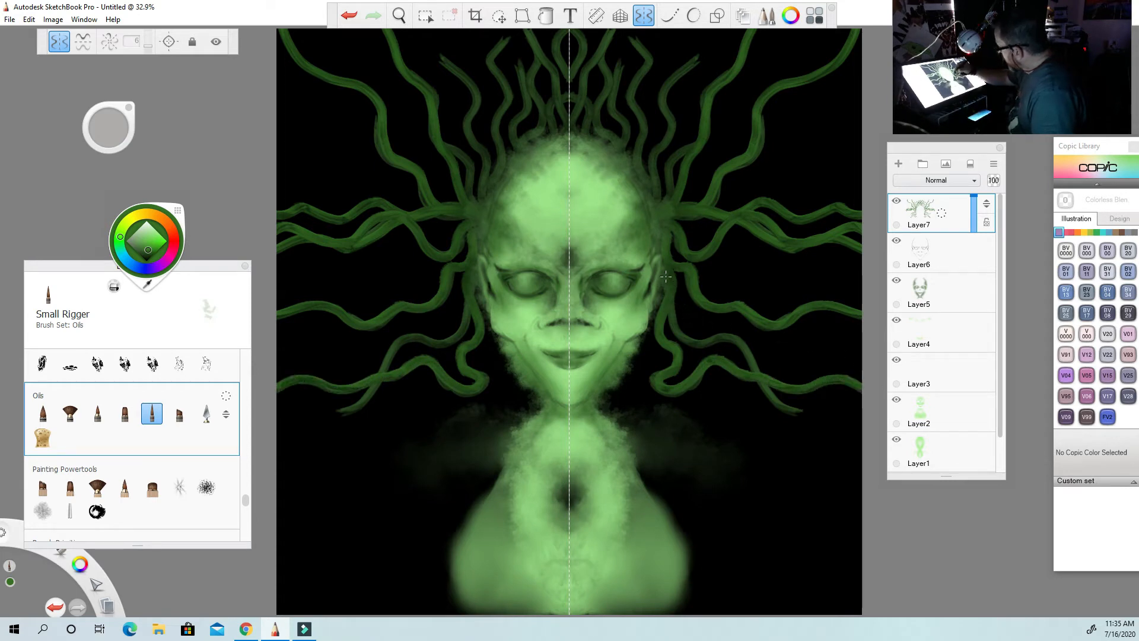
{"action": "mouse_move", "coordinate": [670, 320]}
{"action": "left_mouse_down"}
{"action": "mouse_move", "coordinate": [745, 344]}
{"action": "mouse_move", "coordinate": [772, 388]}
{"action": "mouse_move", "coordinate": [851, 412]}
{"action": "left_mouse_up"}
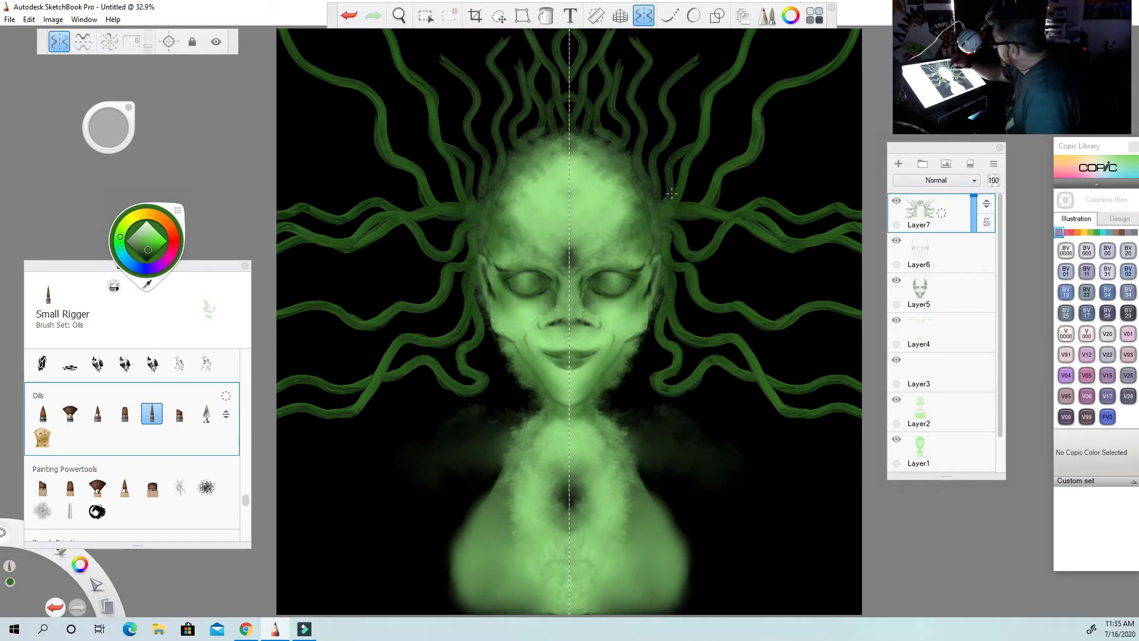
Paint brighter green wavy tentacles rising from the upper temples and crown to the top edge, filling in around the center line.
{"action": "mouse_move", "coordinate": [671, 197]}
{"action": "left_mouse_down"}
{"action": "mouse_move", "coordinate": [686, 155]}
{"action": "mouse_move", "coordinate": [730, 119]}
{"action": "mouse_move", "coordinate": [763, 29]}
{"action": "left_mouse_up"}
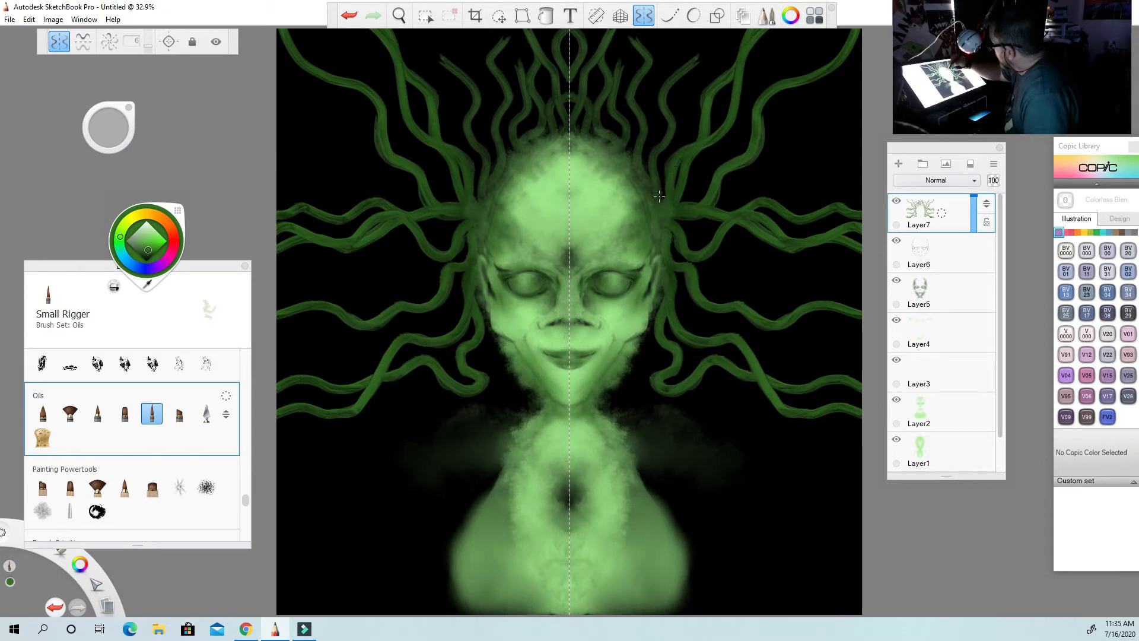
{"action": "mouse_move", "coordinate": [659, 196]}
{"action": "left_mouse_down"}
{"action": "mouse_move", "coordinate": [672, 70]}
{"action": "mouse_move", "coordinate": [715, 30]}
{"action": "left_mouse_up"}
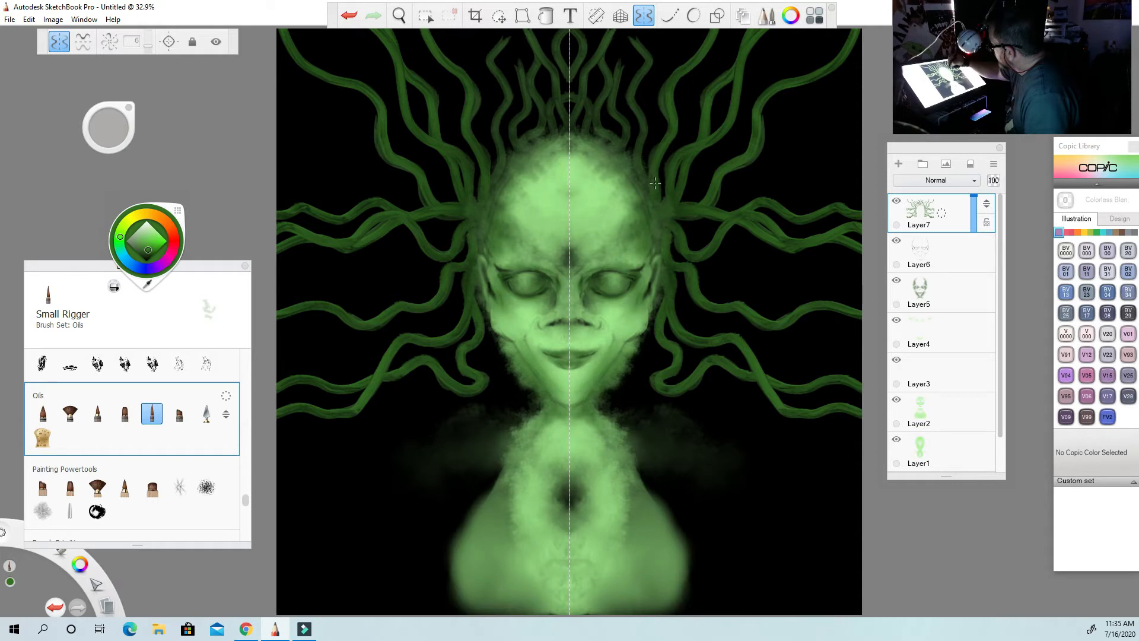
{"action": "mouse_move", "coordinate": [655, 184]}
{"action": "left_mouse_down"}
{"action": "mouse_move", "coordinate": [635, 153]}
{"action": "mouse_move", "coordinate": [632, 35]}
{"action": "left_mouse_up"}
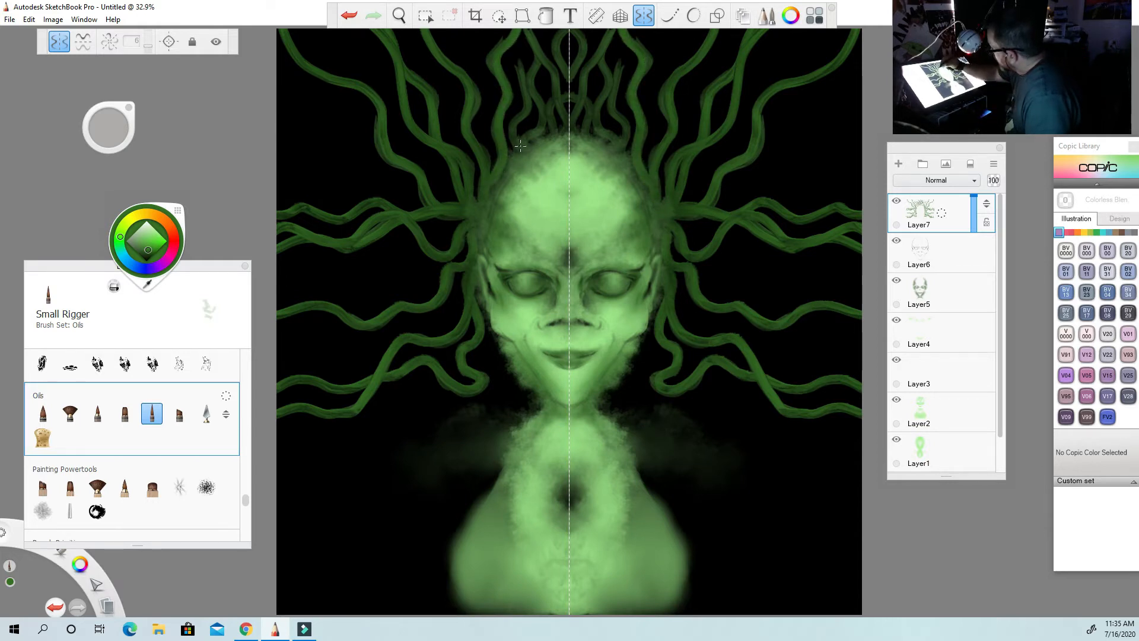
{"action": "left_click_drag", "start_coordinate": [520, 145], "coordinate": [510, 43]}
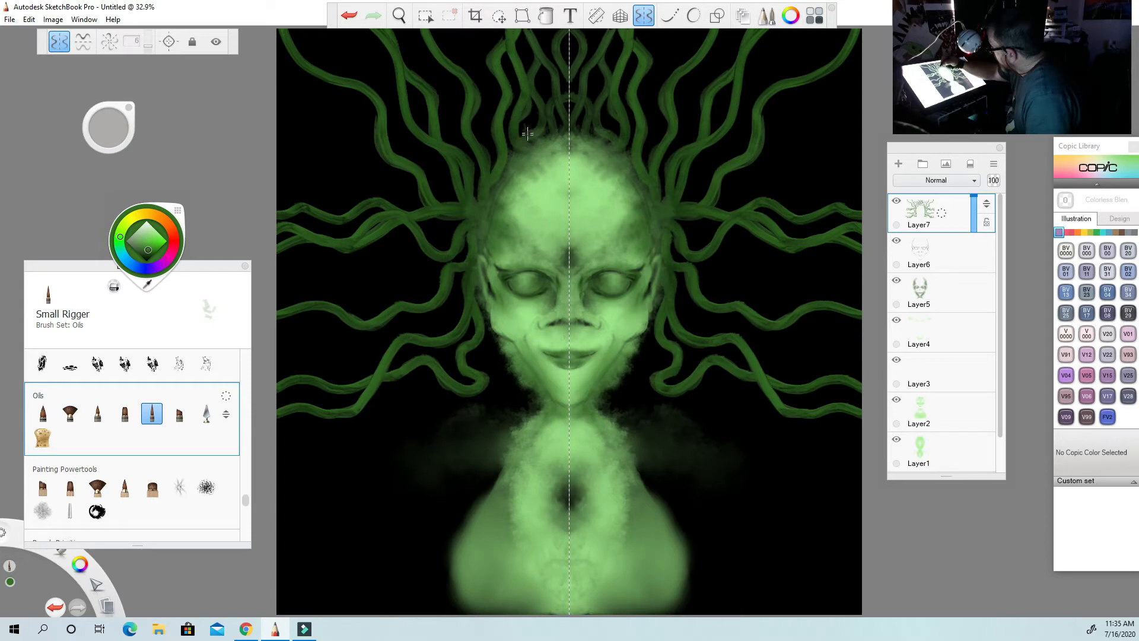
{"action": "left_click_drag", "start_coordinate": [531, 131], "coordinate": [528, 33]}
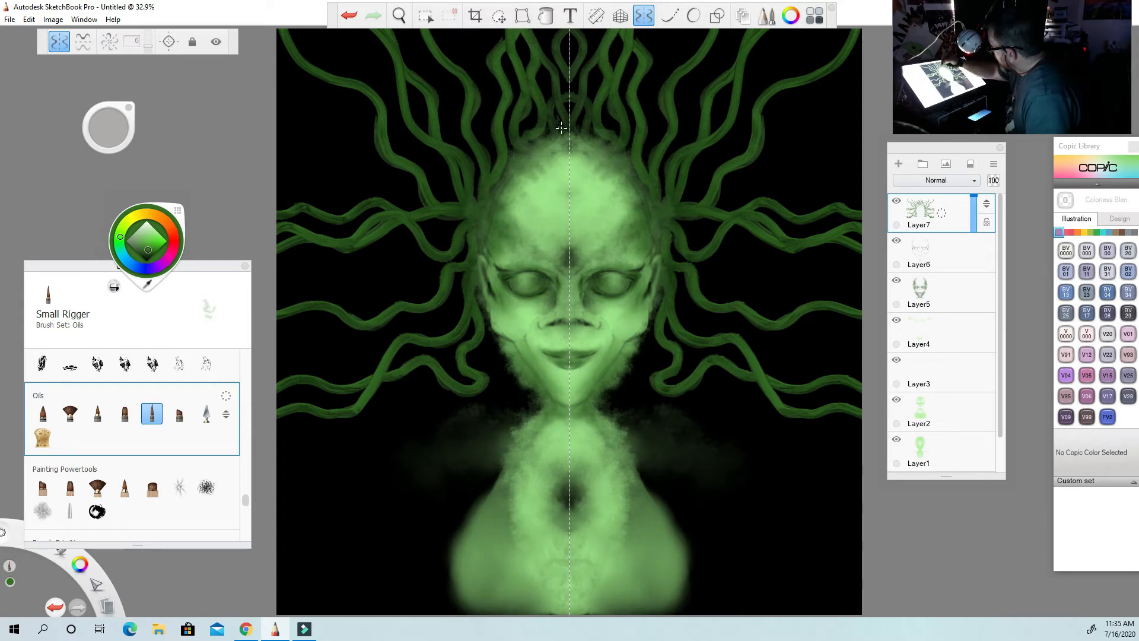
{"action": "mouse_move", "coordinate": [559, 134]}
{"action": "left_mouse_down"}
{"action": "mouse_move", "coordinate": [555, 84]}
{"action": "mouse_move", "coordinate": [519, 27]}
{"action": "mouse_move", "coordinate": [562, 58]}
{"action": "mouse_move", "coordinate": [564, 93]}
{"action": "left_mouse_up"}
{"action": "left_click_drag", "start_coordinate": [567, 45], "coordinate": [560, 58]}
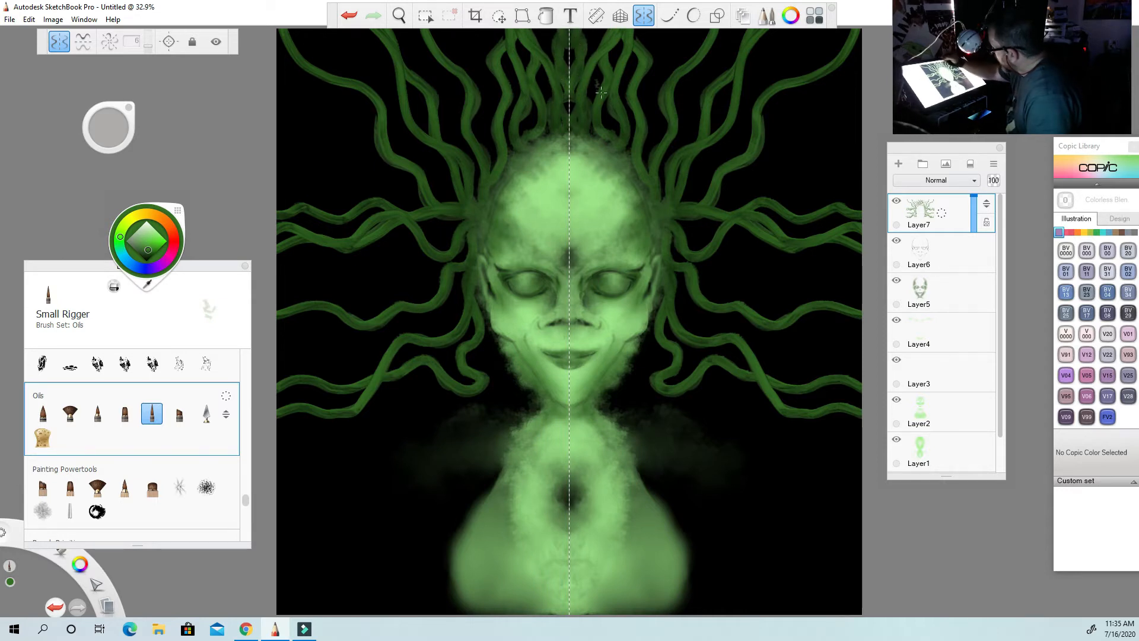
Paint green tentacle roots overlapping the hairline, from the top center of the forehead down to the temples.
{"action": "left_click_drag", "start_coordinate": [579, 145], "coordinate": [581, 176]}
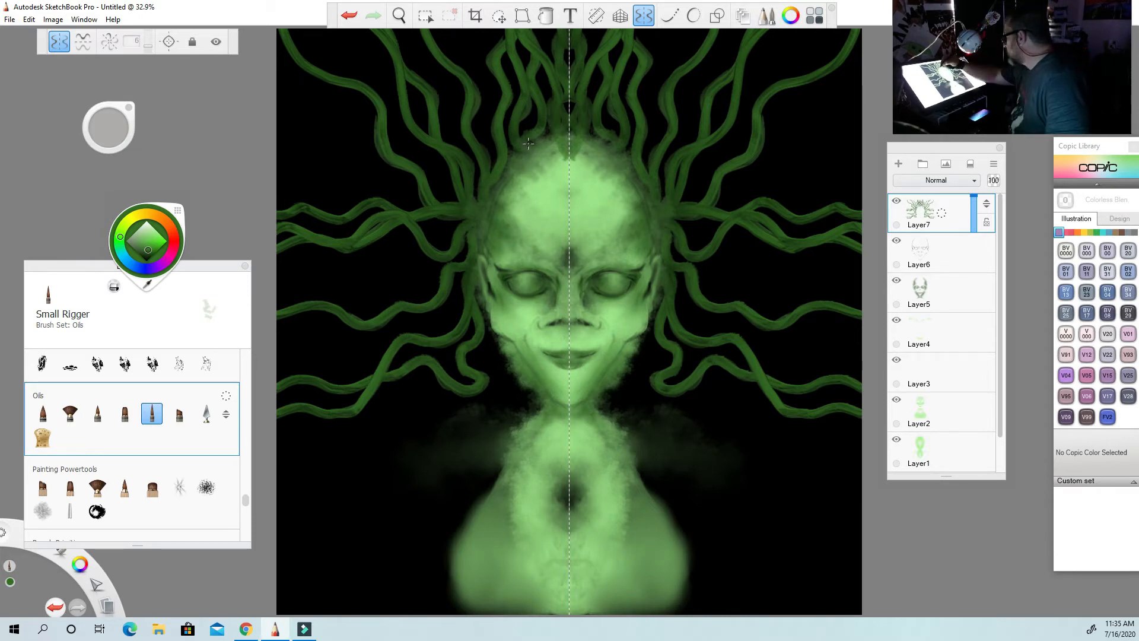
{"action": "mouse_move", "coordinate": [526, 143]}
{"action": "left_mouse_down"}
{"action": "mouse_move", "coordinate": [550, 167]}
{"action": "mouse_move", "coordinate": [527, 142]}
{"action": "mouse_move", "coordinate": [587, 155]}
{"action": "left_mouse_up"}
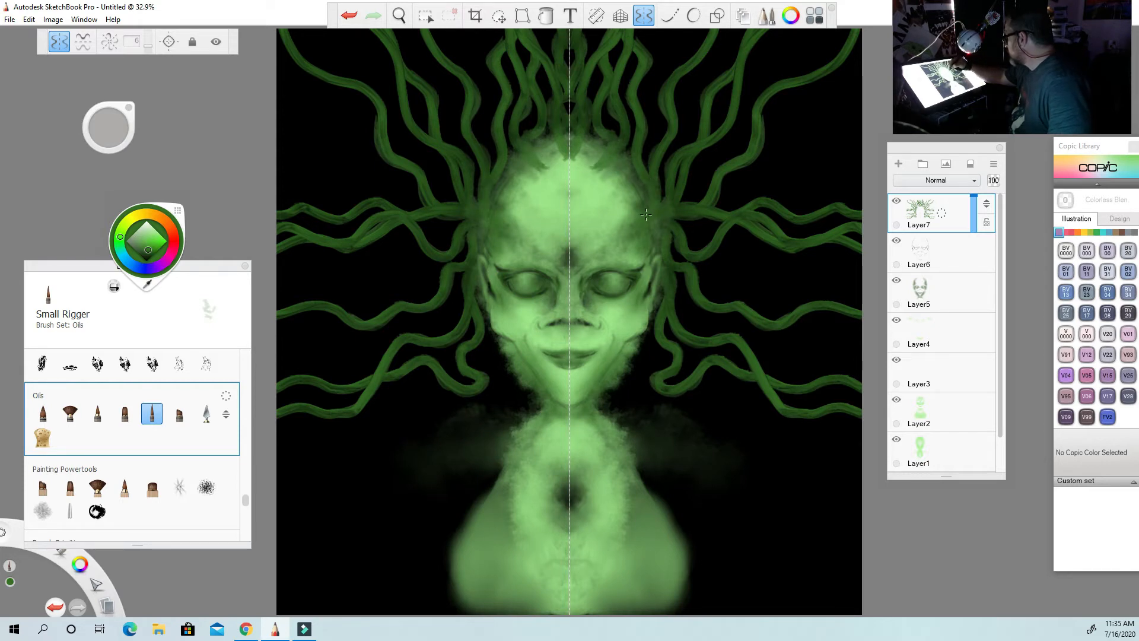
{"action": "left_click_drag", "start_coordinate": [658, 216], "coordinate": [663, 226]}
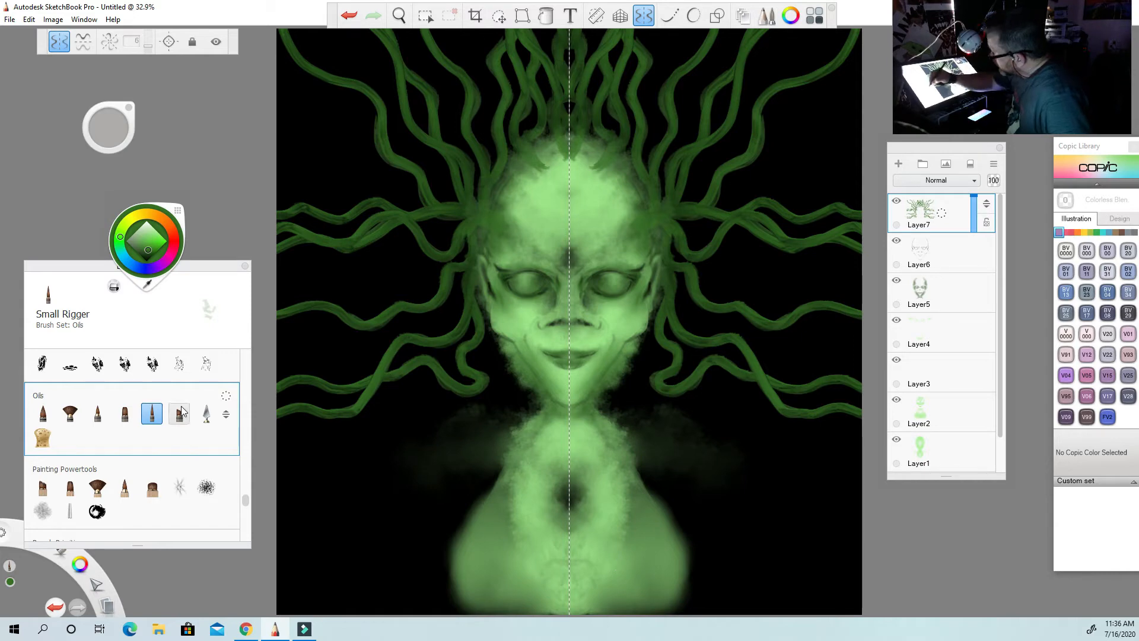
Airbrush near-black shading around the tentacle roots along the hairline and blend it with the Smudge Soft Round Brush.
{"action": "left_click_drag", "start_coordinate": [247, 496], "coordinate": [245, 350]}
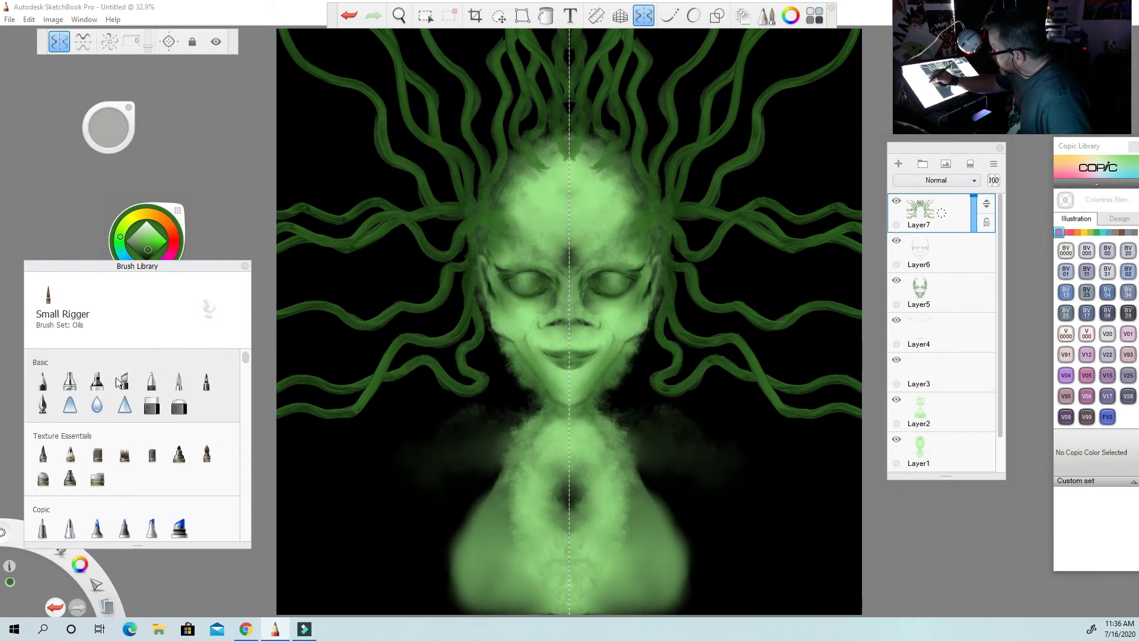
{"action": "left_click", "coordinate": [70, 381]}
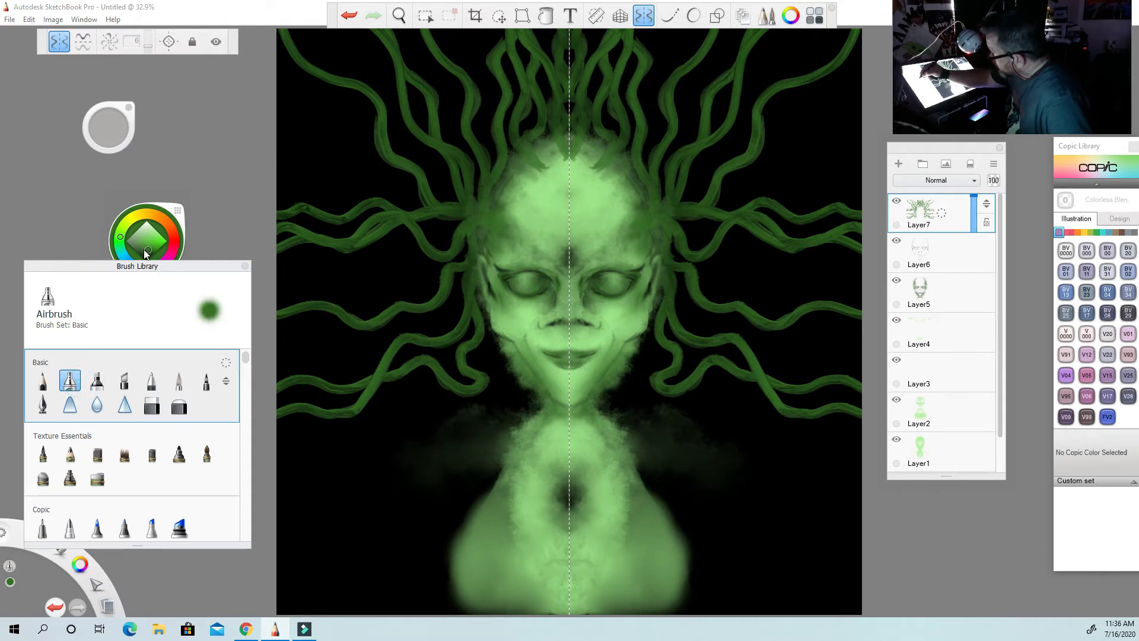
{"action": "left_click_drag", "start_coordinate": [147, 249], "coordinate": [142, 257]}
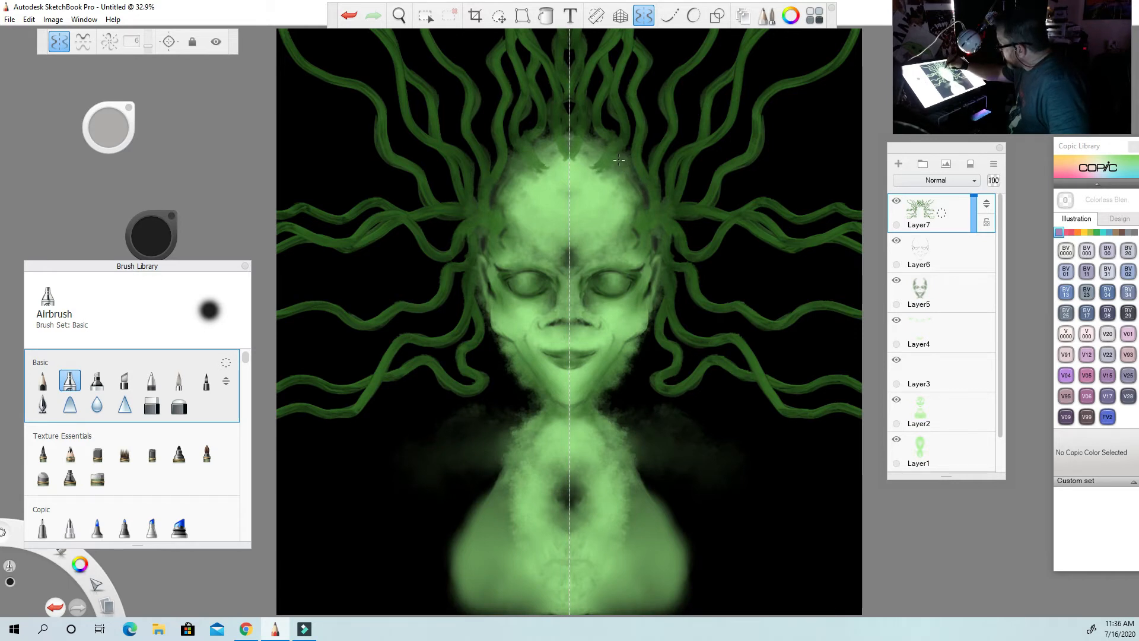
{"action": "left_click_drag", "start_coordinate": [591, 170], "coordinate": [595, 168]}
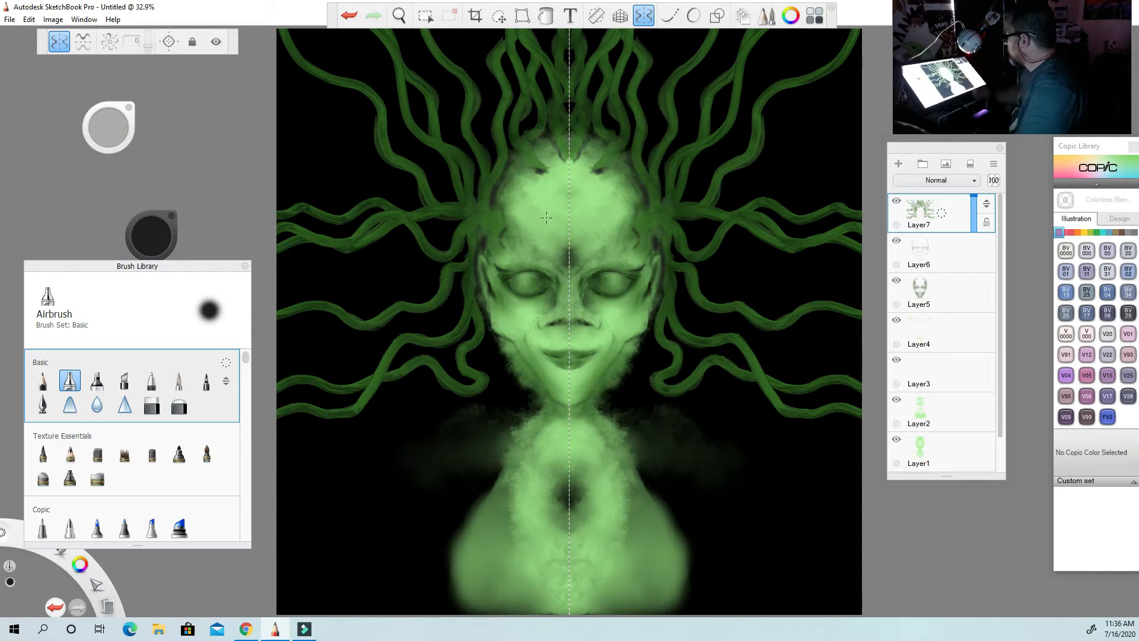
{"action": "left_click_drag", "start_coordinate": [247, 360], "coordinate": [245, 385]}
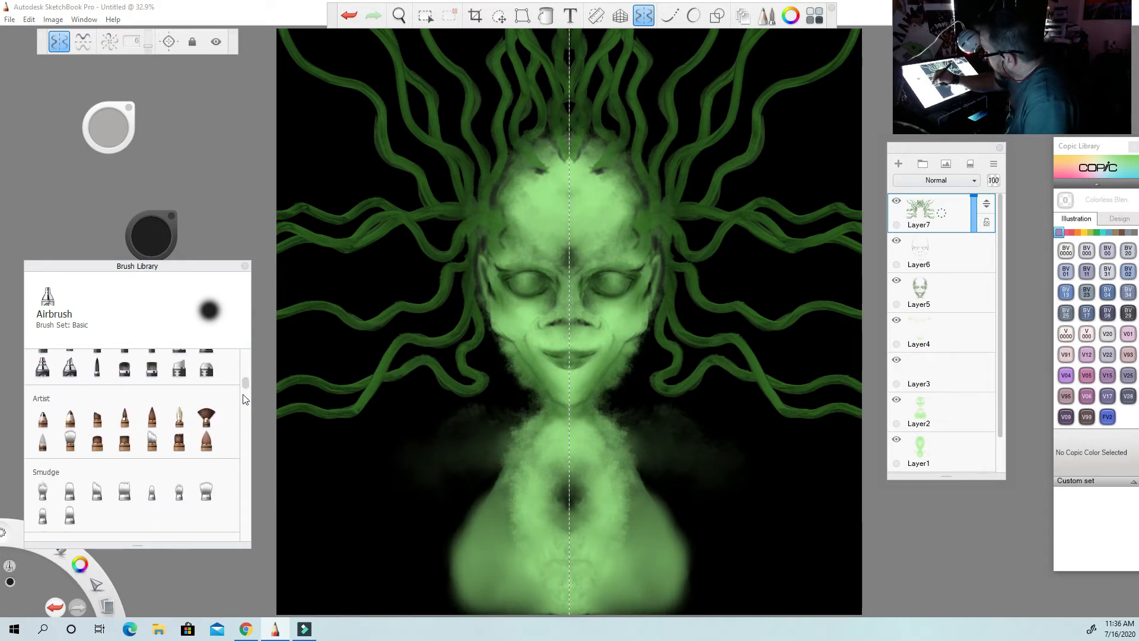
{"action": "left_click", "coordinate": [151, 491]}
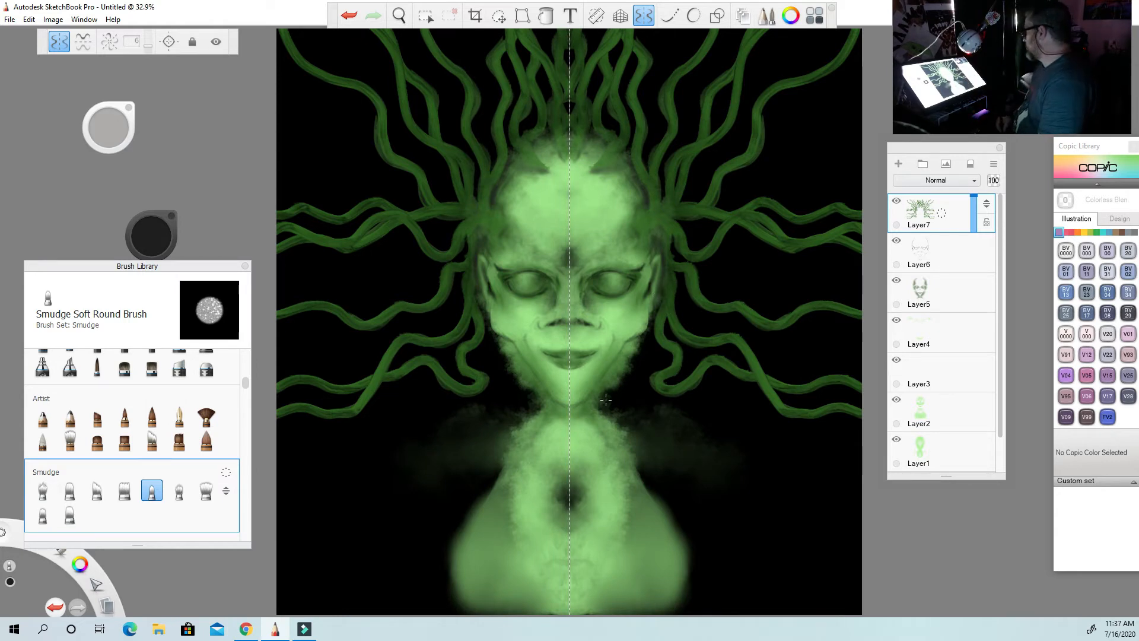
Add a new layer above Layer7 and airbrush a soft magenta tint over both eyes.
{"action": "left_click", "coordinate": [896, 163]}
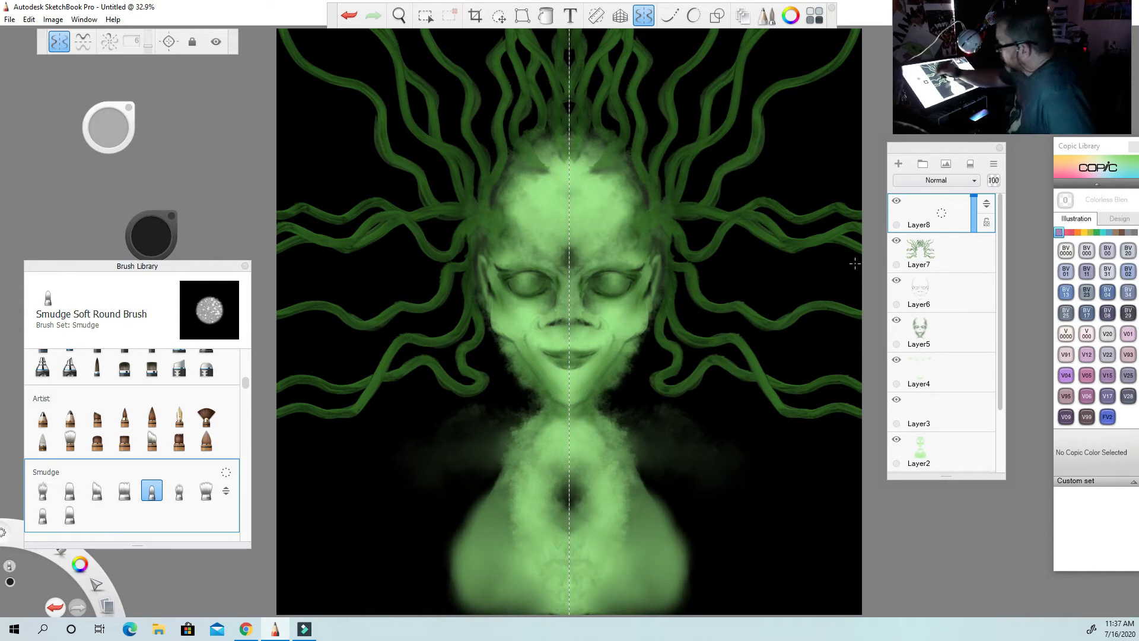
{"action": "mouse_move", "coordinate": [248, 385]}
{"action": "left_mouse_down"}
{"action": "mouse_move", "coordinate": [246, 357]}
{"action": "mouse_move", "coordinate": [226, 356]}
{"action": "left_mouse_up"}
{"action": "left_click", "coordinate": [73, 379]}
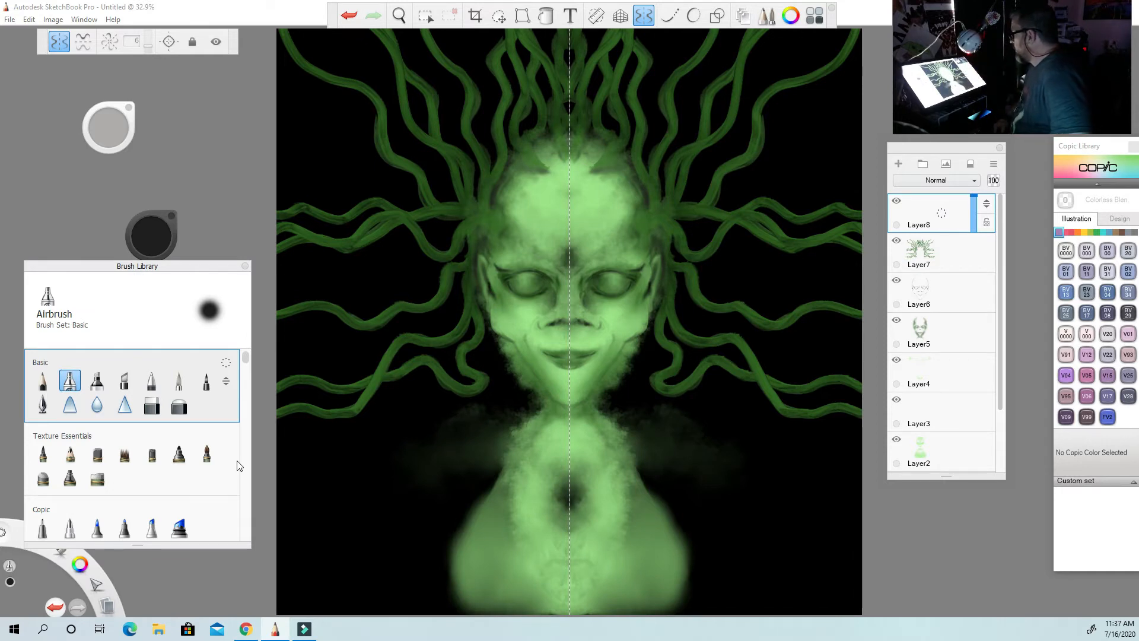
{"action": "left_click", "coordinate": [152, 237]}
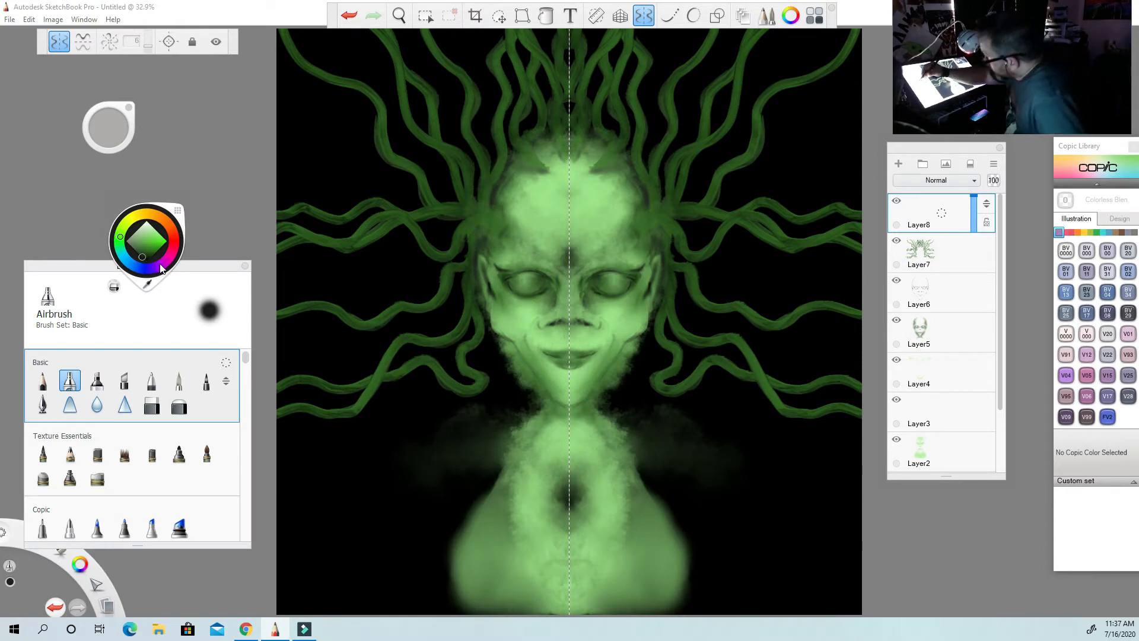
{"action": "left_click", "coordinate": [158, 269]}
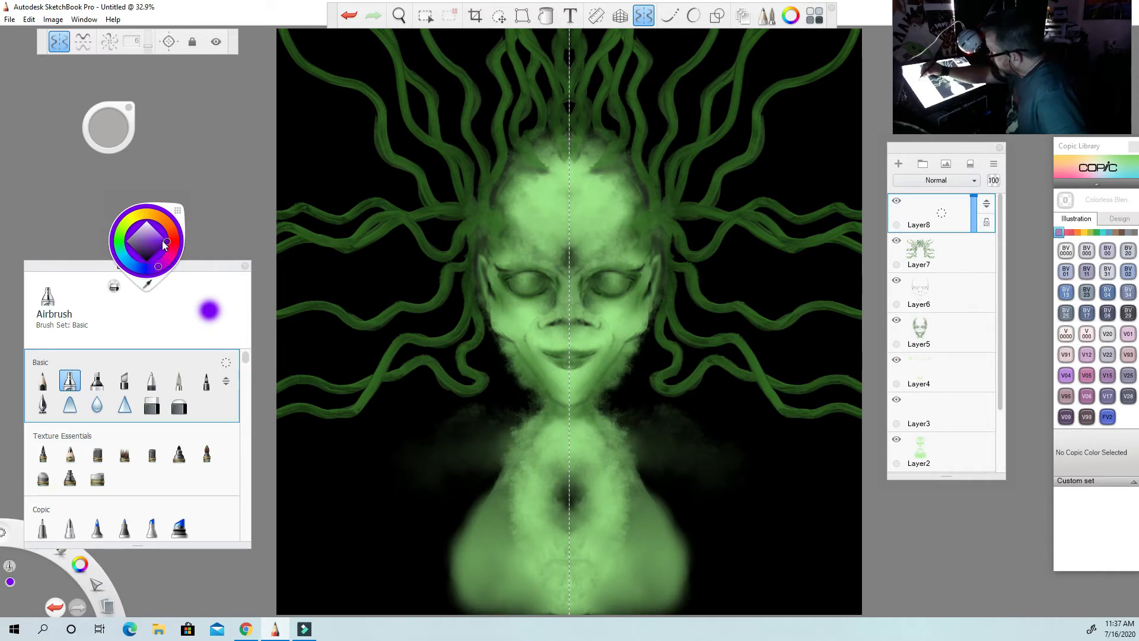
{"action": "left_click", "coordinate": [162, 265]}
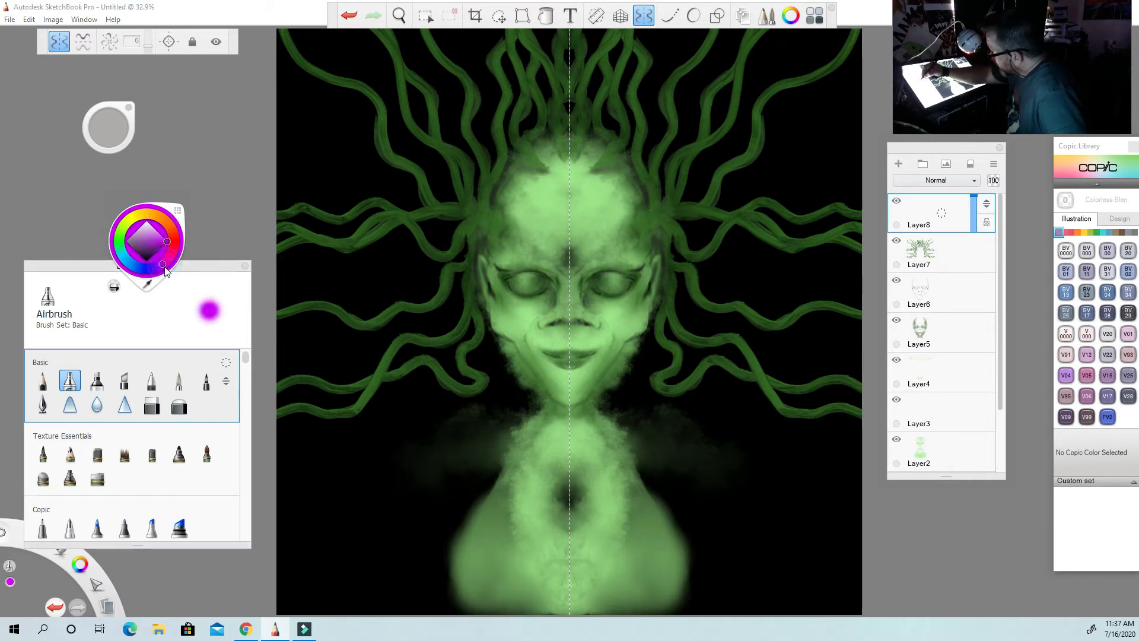
{"action": "left_click", "coordinate": [167, 261]}
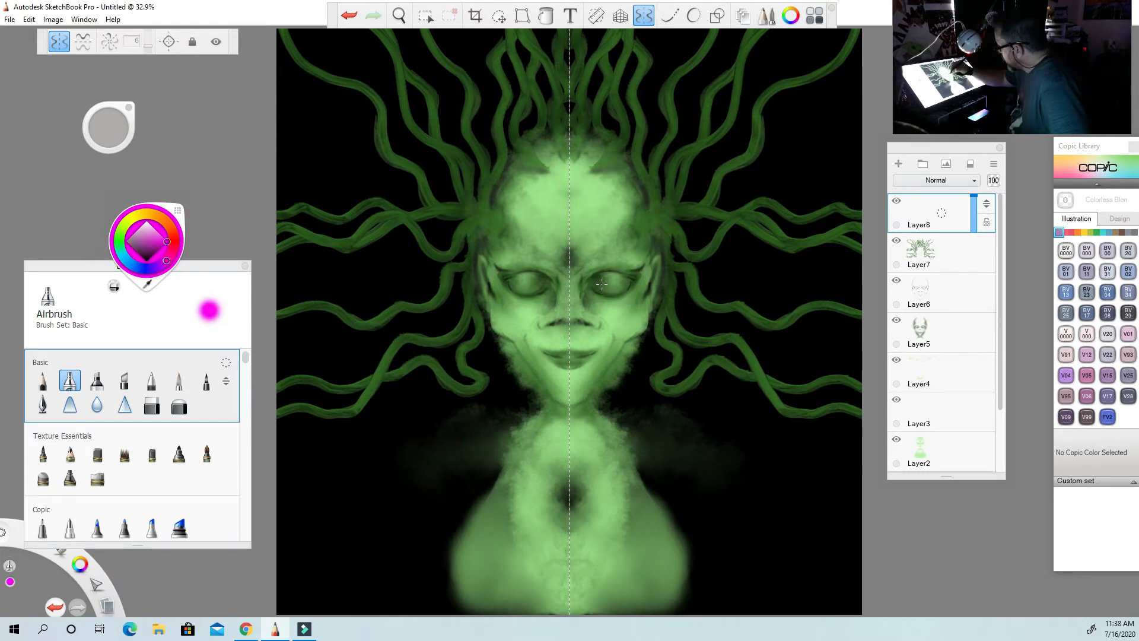
{"action": "left_click_drag", "start_coordinate": [600, 281], "coordinate": [599, 280]}
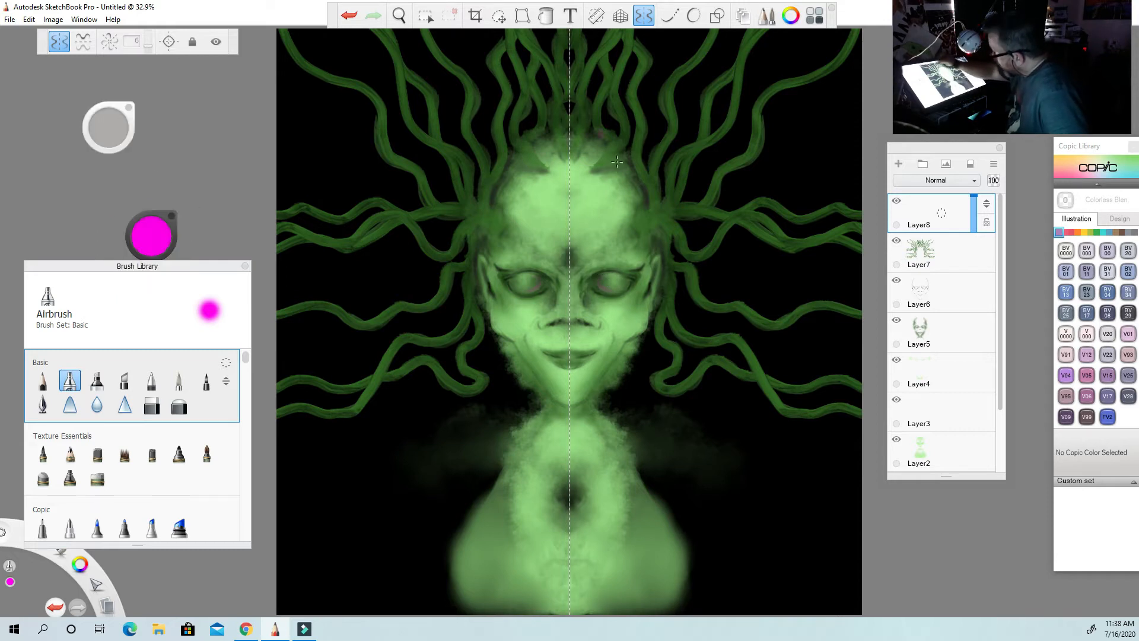
{"action": "left_click_drag", "start_coordinate": [613, 289], "coordinate": [626, 279]}
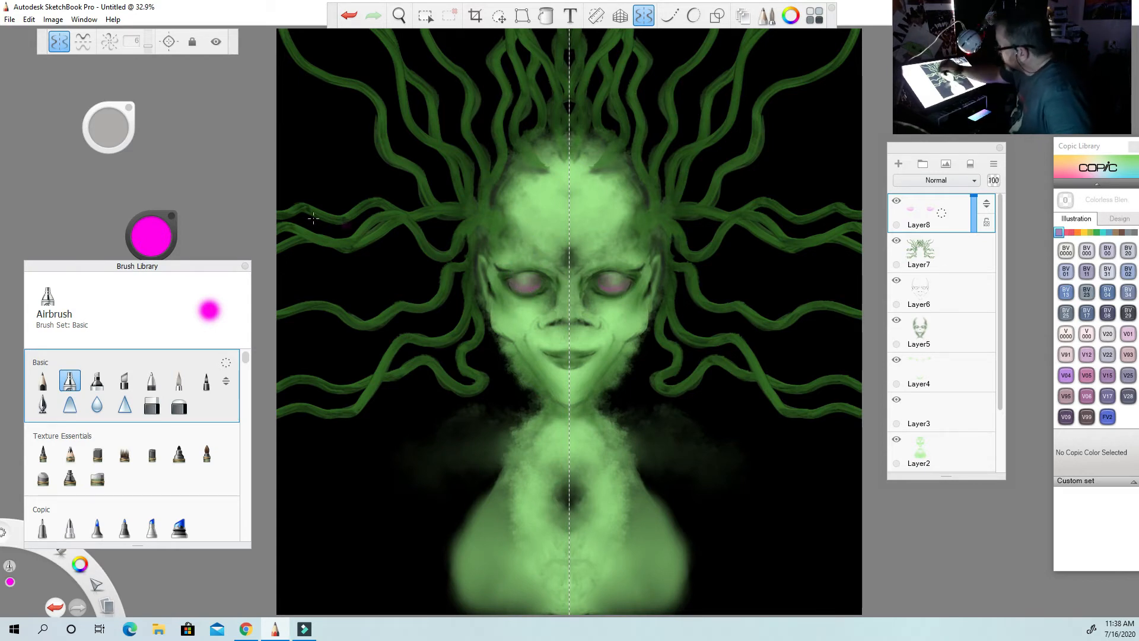
Airbrush dark purple shading over both eyes on Layer8 to define the irises and darken the eye rims.
{"action": "left_click", "coordinate": [154, 237]}
{"action": "left_click", "coordinate": [149, 259]}
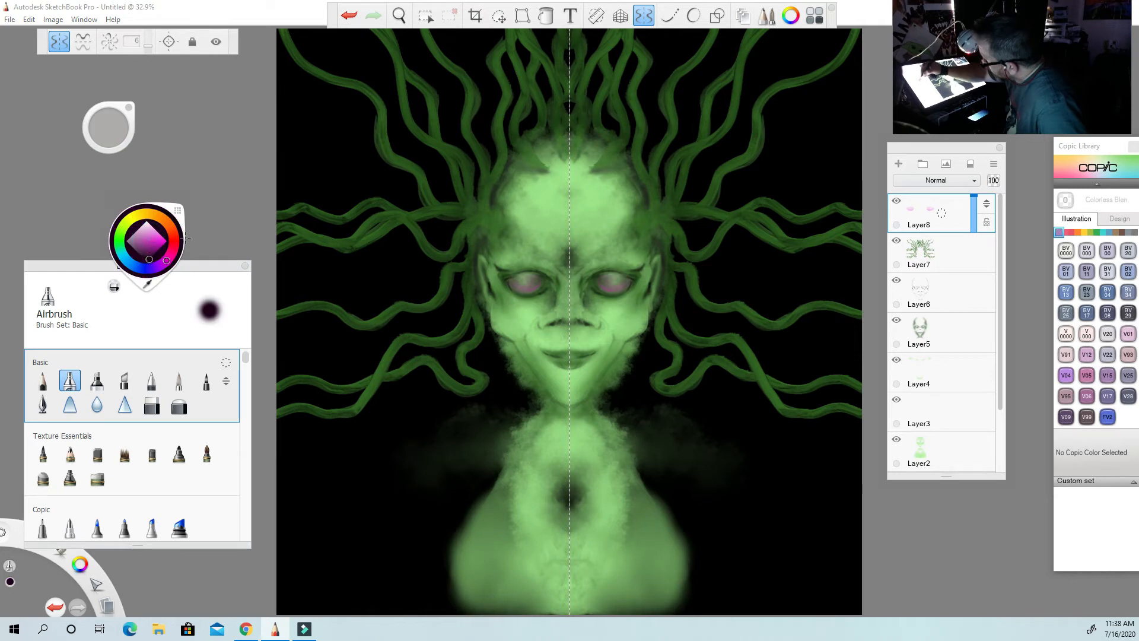
{"action": "left_click", "coordinate": [108, 134]}
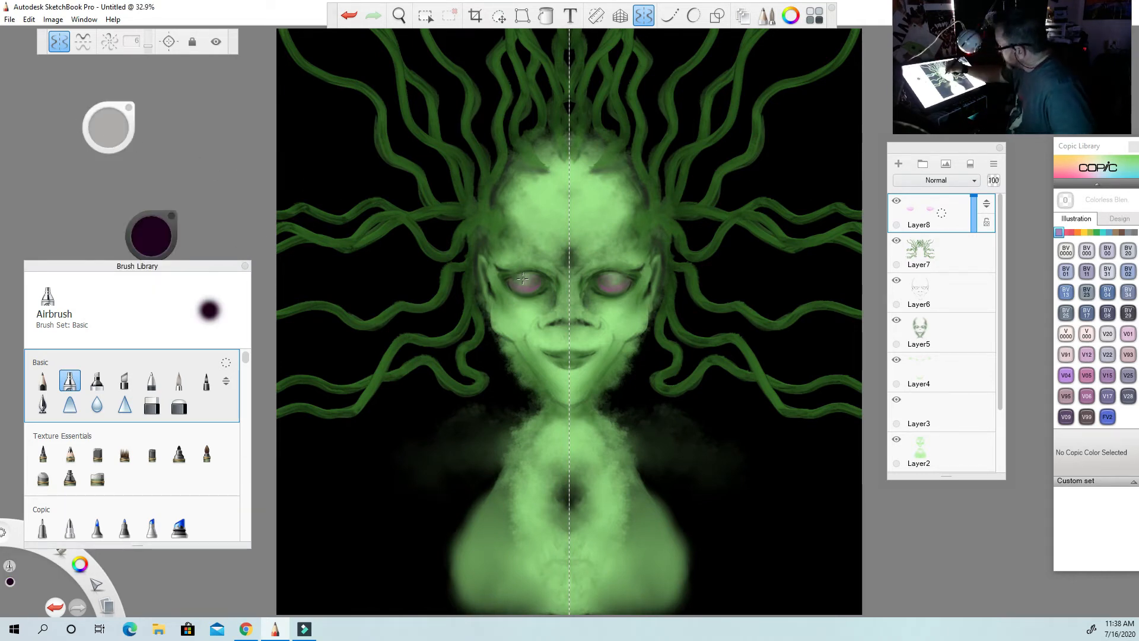
{"action": "left_click_drag", "start_coordinate": [526, 281], "coordinate": [527, 282]}
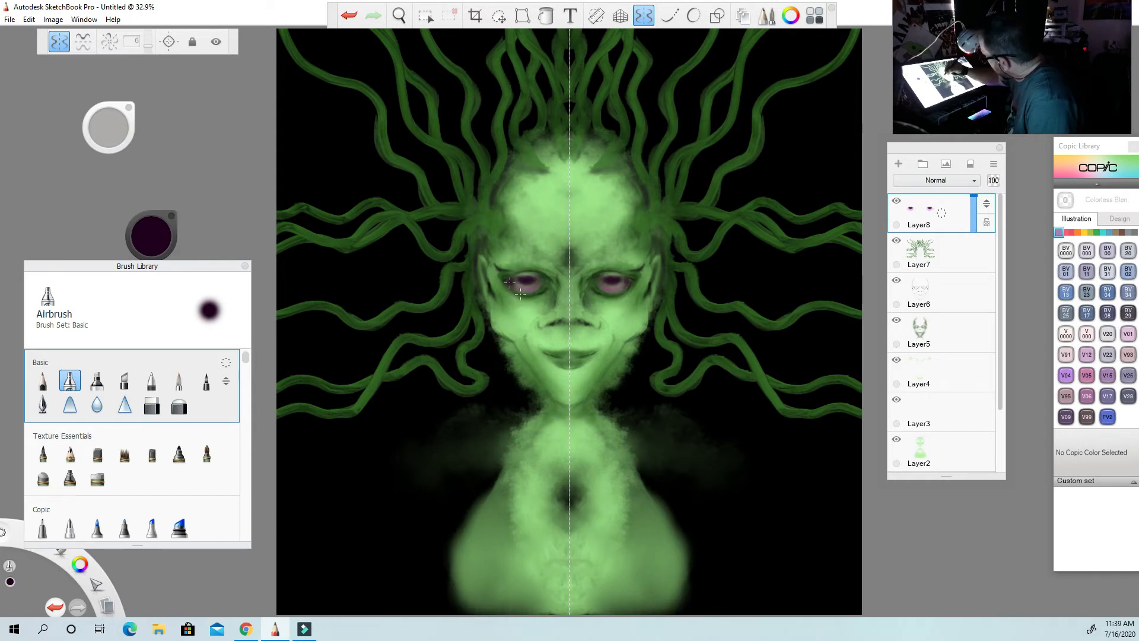
{"action": "left_click_drag", "start_coordinate": [117, 124], "coordinate": [73, 116]}
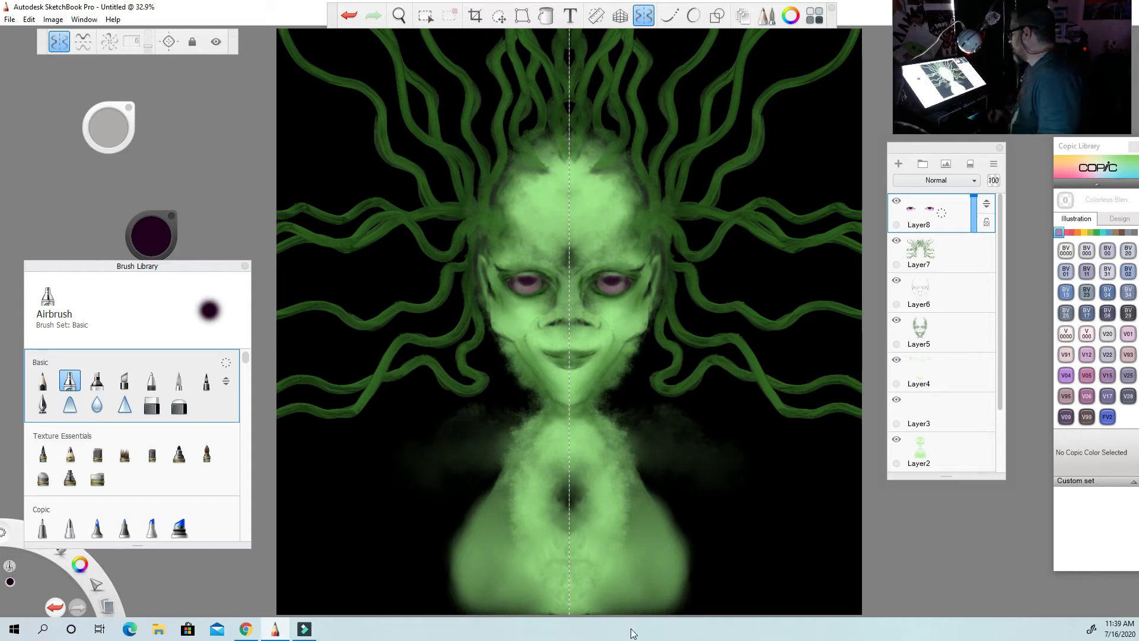
Switch to the Glow Brush with a saturated magenta and move the brush puck to the empty area beside the bust's shoulder.
{"action": "mouse_move", "coordinate": [245, 357]}
{"action": "left_mouse_down"}
{"action": "mouse_move", "coordinate": [243, 387]}
{"action": "mouse_move", "coordinate": [237, 375]}
{"action": "left_mouse_up"}
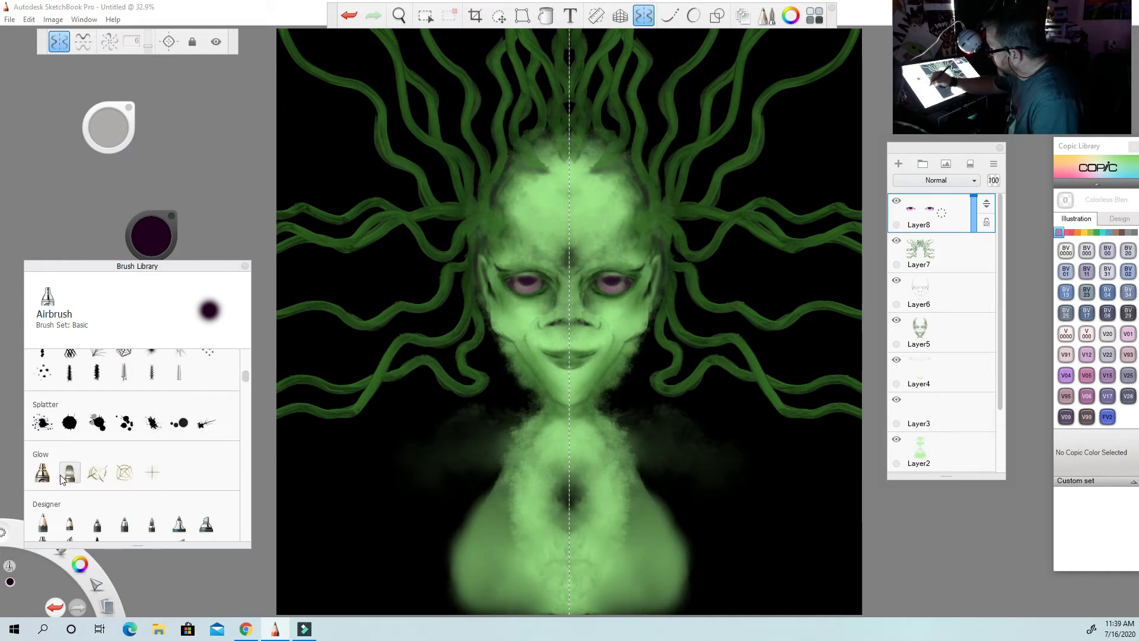
{"action": "left_click", "coordinate": [42, 473]}
{"action": "left_click", "coordinate": [156, 232]}
{"action": "left_click", "coordinate": [164, 242]}
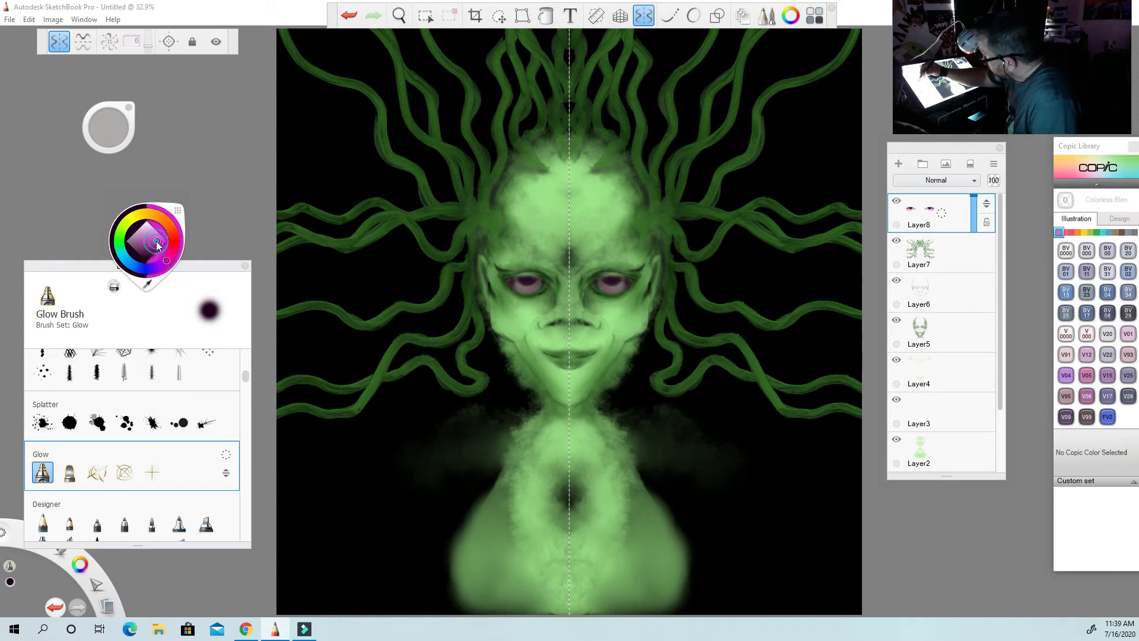
{"action": "left_click", "coordinate": [169, 257]}
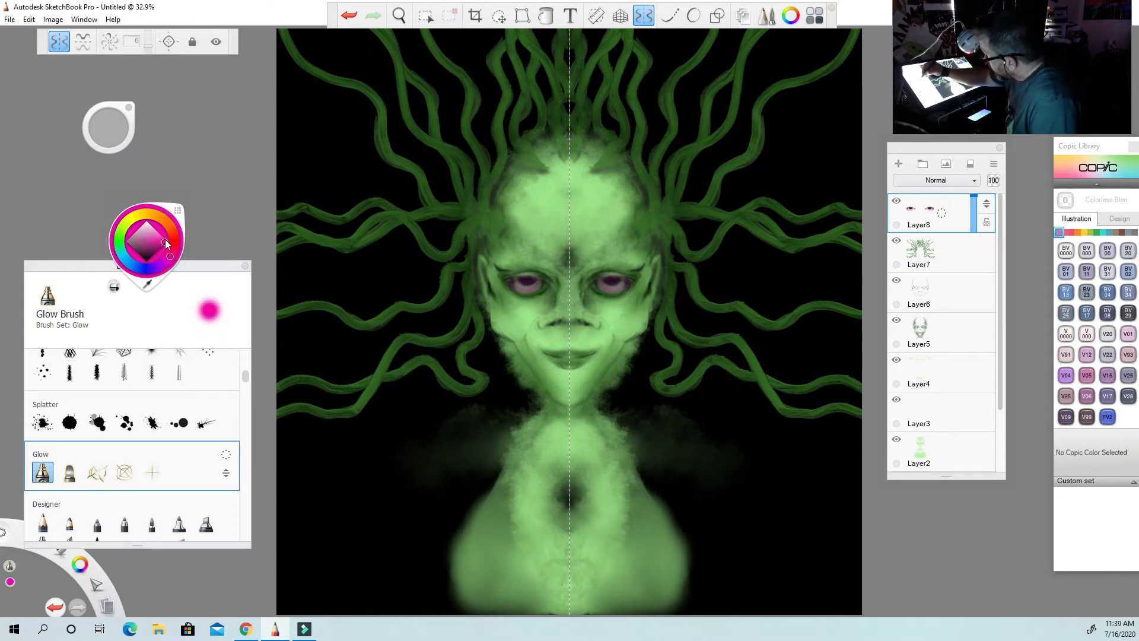
{"action": "mouse_move", "coordinate": [120, 133]}
{"action": "left_mouse_down"}
{"action": "mouse_move", "coordinate": [115, 106]}
{"action": "mouse_move", "coordinate": [584, 280]}
{"action": "mouse_move", "coordinate": [821, 442]}
{"action": "mouse_move", "coordinate": [810, 479]}
{"action": "mouse_move", "coordinate": [551, 488]}
{"action": "left_mouse_up"}
{"action": "mouse_move", "coordinate": [735, 477]}
{"action": "left_mouse_down"}
{"action": "mouse_move", "coordinate": [714, 511]}
{"action": "mouse_move", "coordinate": [694, 417]}
{"action": "left_mouse_up"}
{"action": "left_click", "coordinate": [349, 16]}
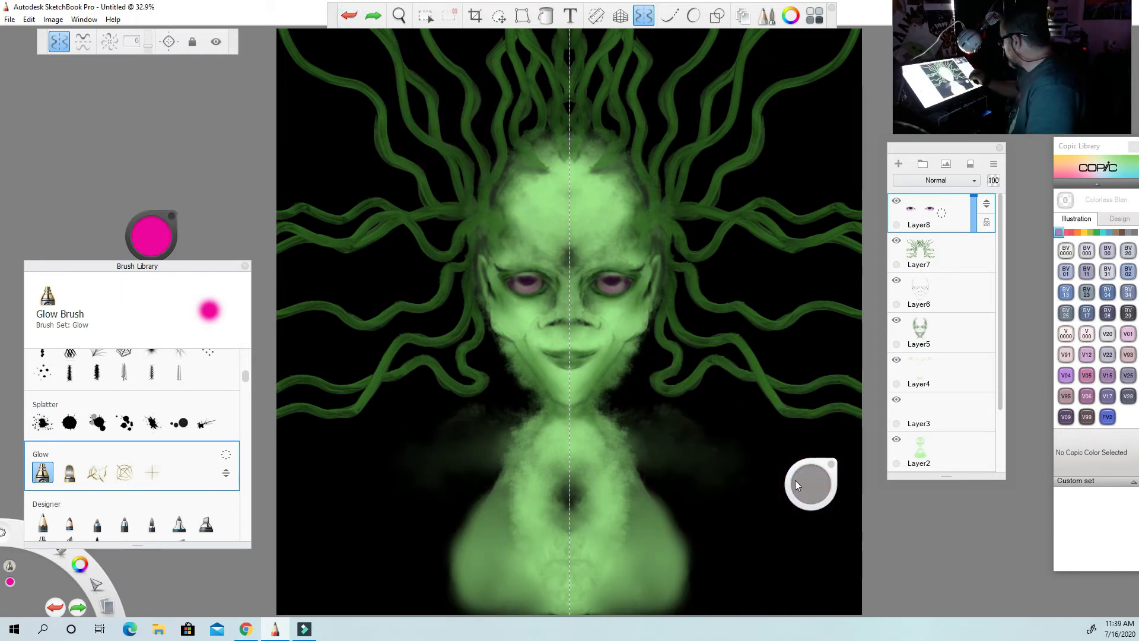
{"action": "left_click_drag", "start_coordinate": [795, 480], "coordinate": [811, 487]}
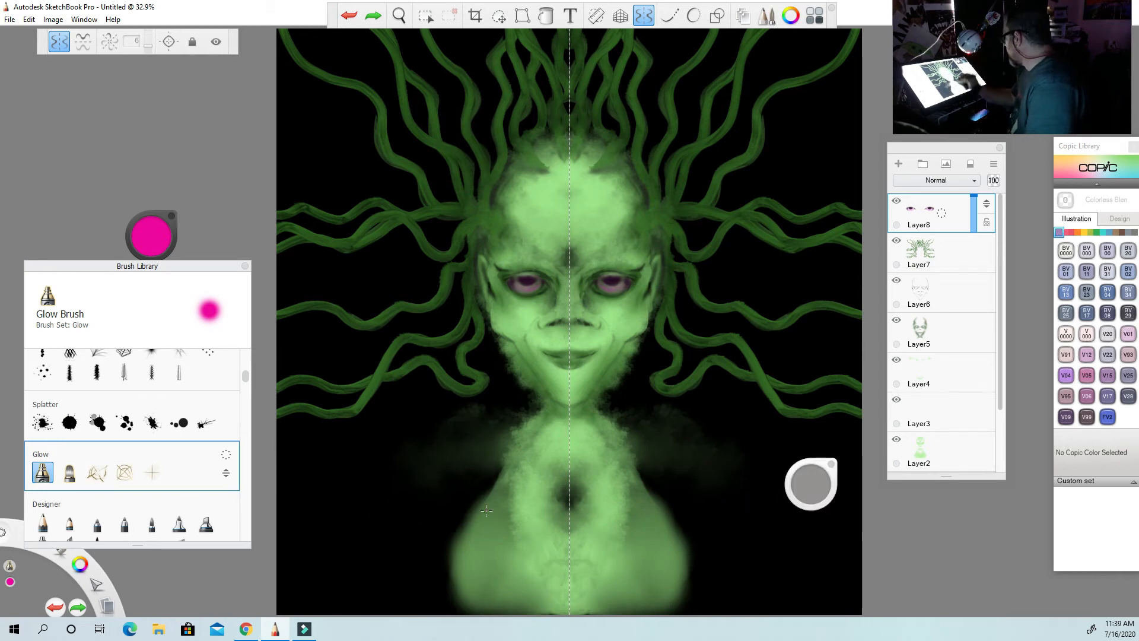
{"action": "left_click", "coordinate": [609, 283]}
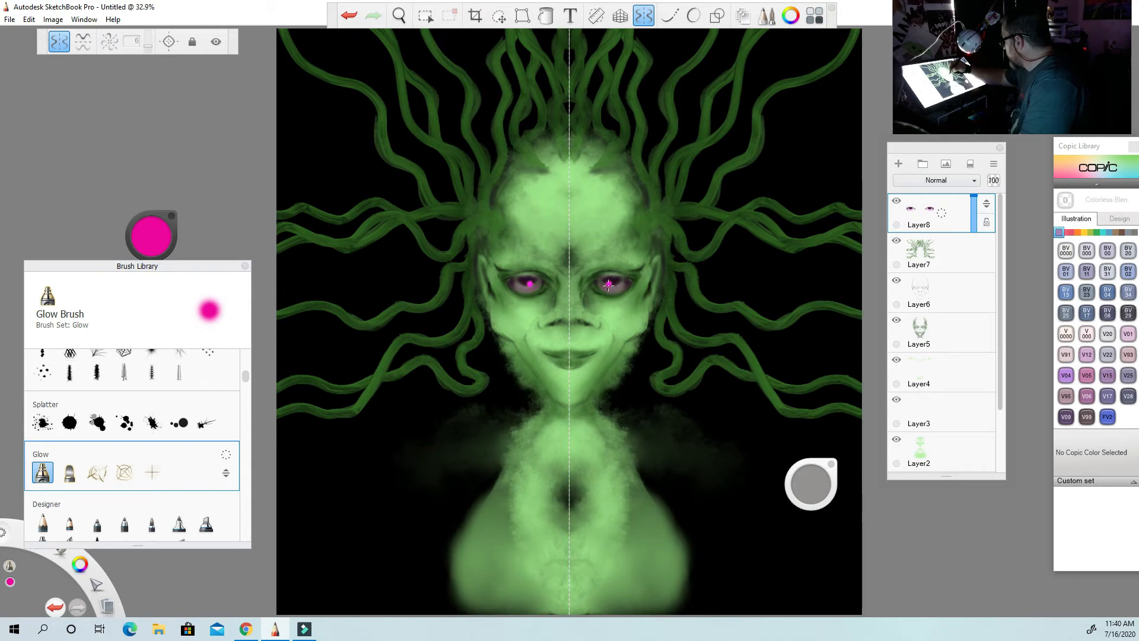
{"action": "left_click", "coordinate": [349, 15]}
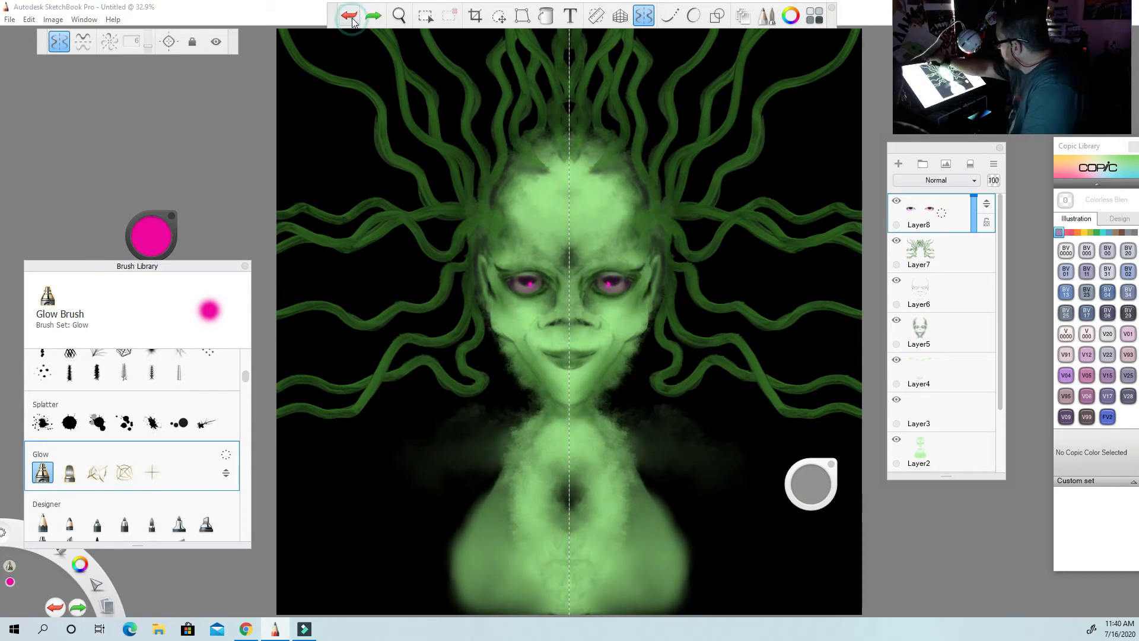
{"action": "left_click_drag", "start_coordinate": [808, 489], "coordinate": [810, 200]}
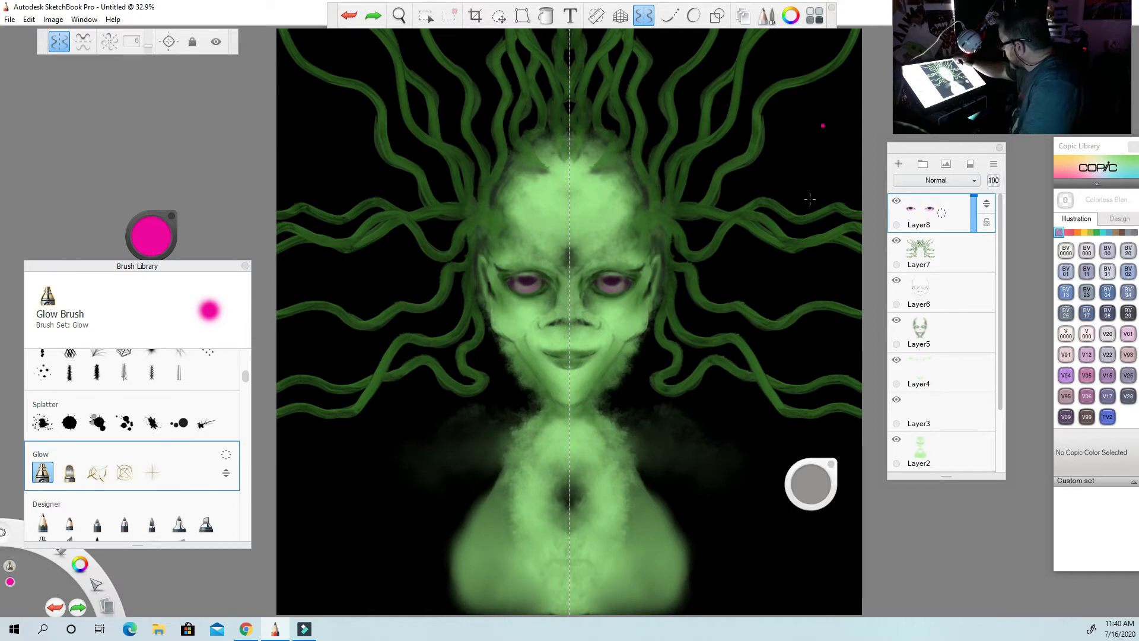
{"action": "left_click", "coordinate": [609, 283]}
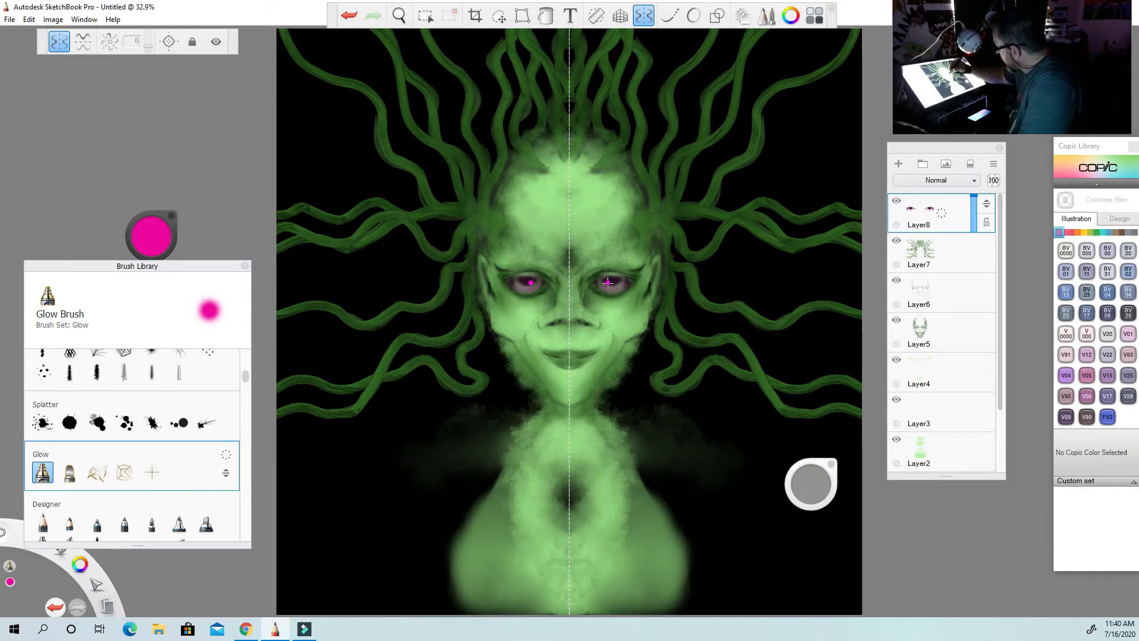
{"action": "left_click", "coordinate": [349, 17]}
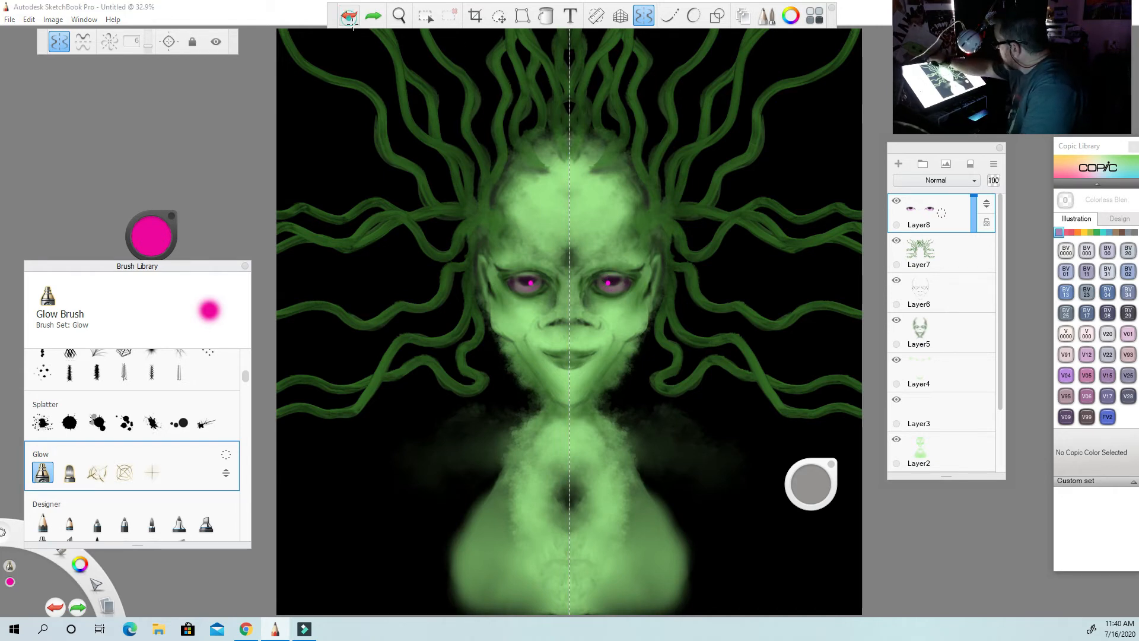
{"action": "left_click", "coordinate": [350, 16]}
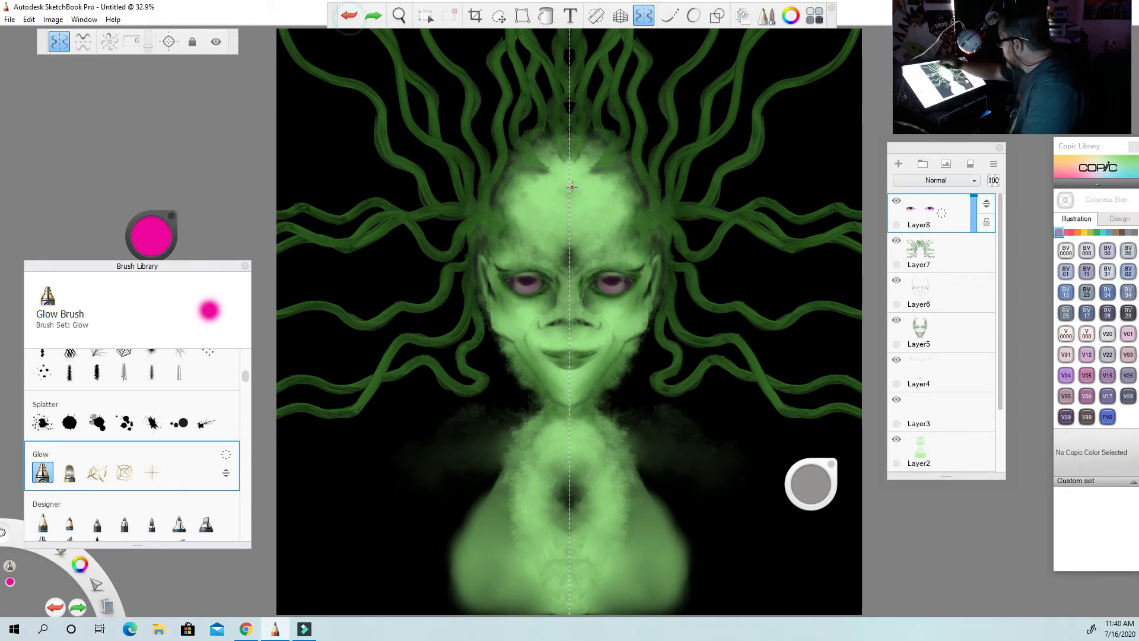
Paint small glowing magenta highlights inside both irises with a resized Glow Brush, undoing the last stroke.
{"action": "left_click_drag", "start_coordinate": [804, 480], "coordinate": [806, 481]}
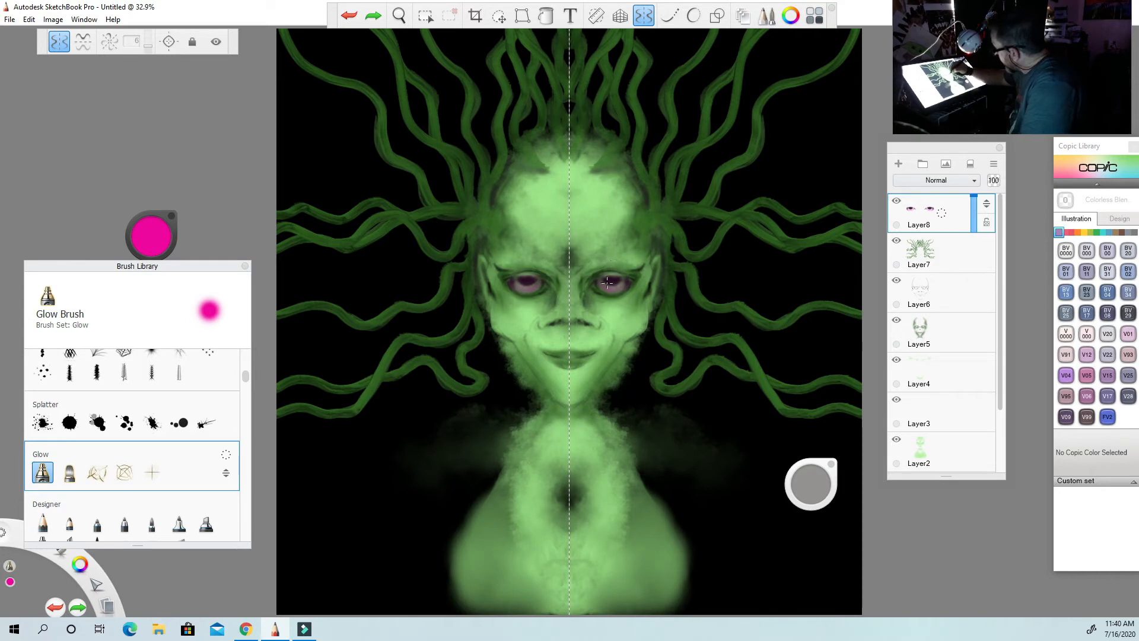
{"action": "left_click_drag", "start_coordinate": [608, 281], "coordinate": [618, 291]}
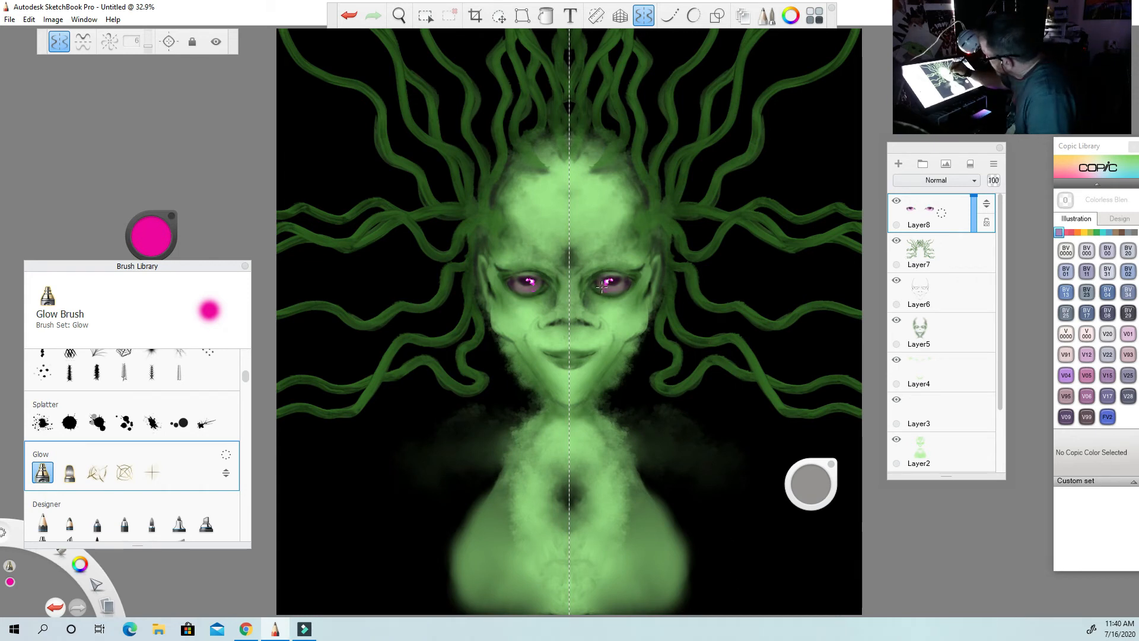
{"action": "left_click", "coordinate": [349, 16]}
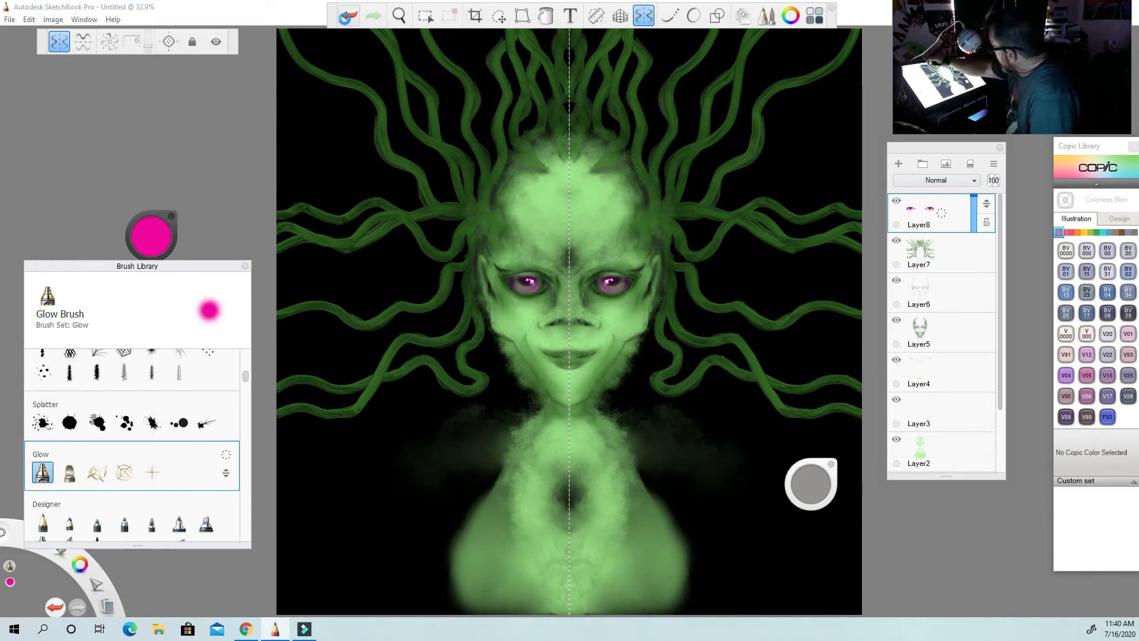
{"action": "left_click_drag", "start_coordinate": [806, 476], "coordinate": [798, 475]}
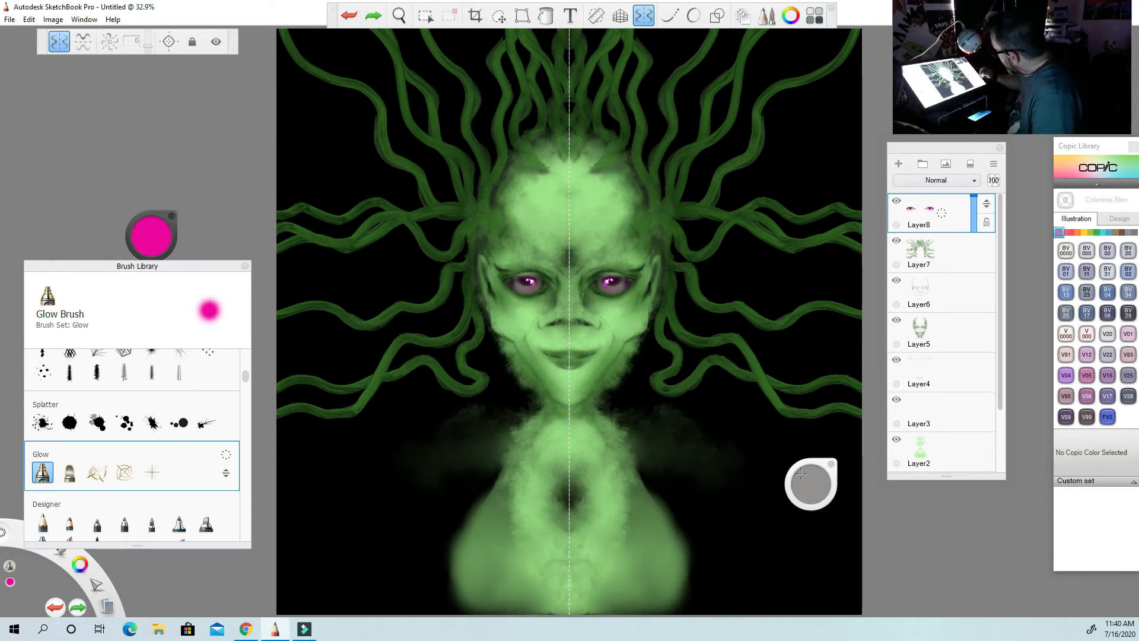
{"action": "left_click", "coordinate": [603, 289]}
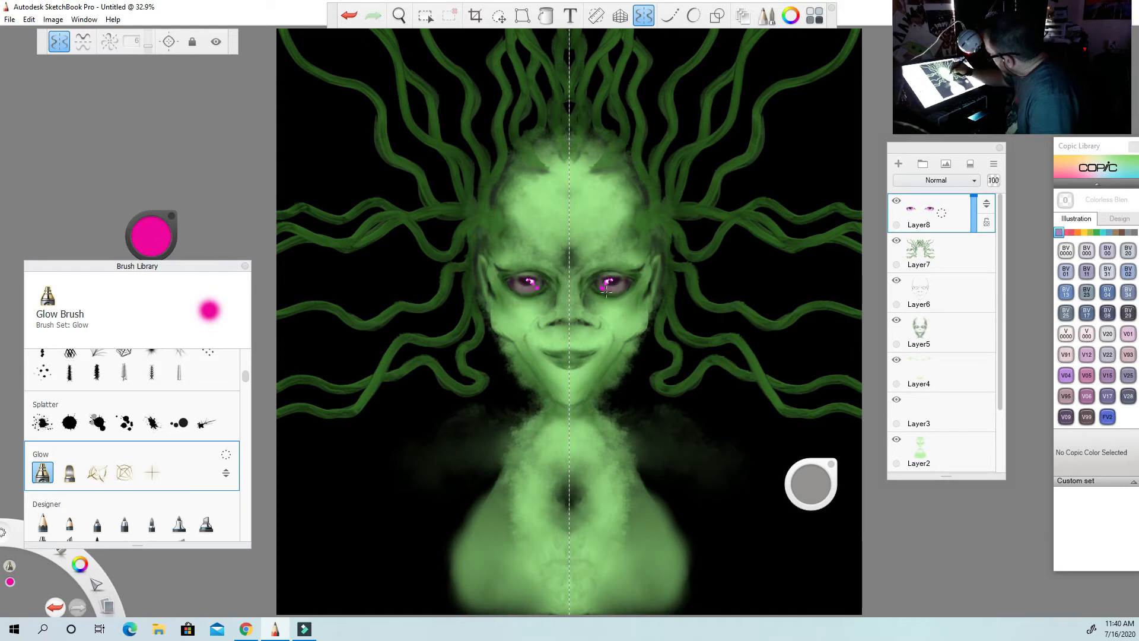
{"action": "left_click", "coordinate": [349, 16]}
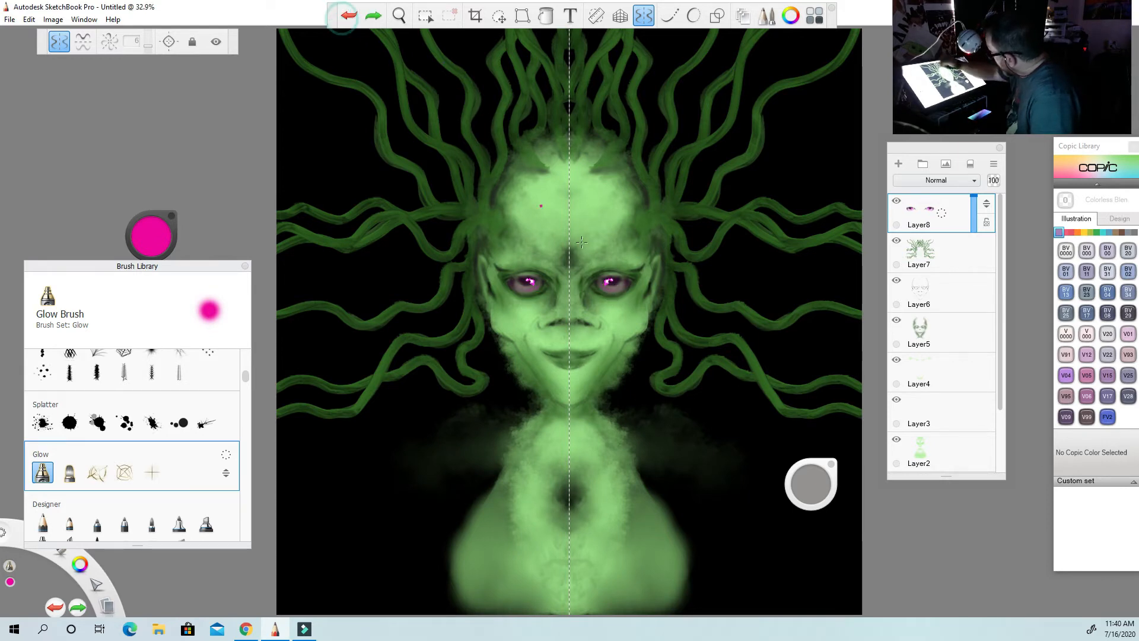
{"action": "left_click", "coordinate": [608, 281]}
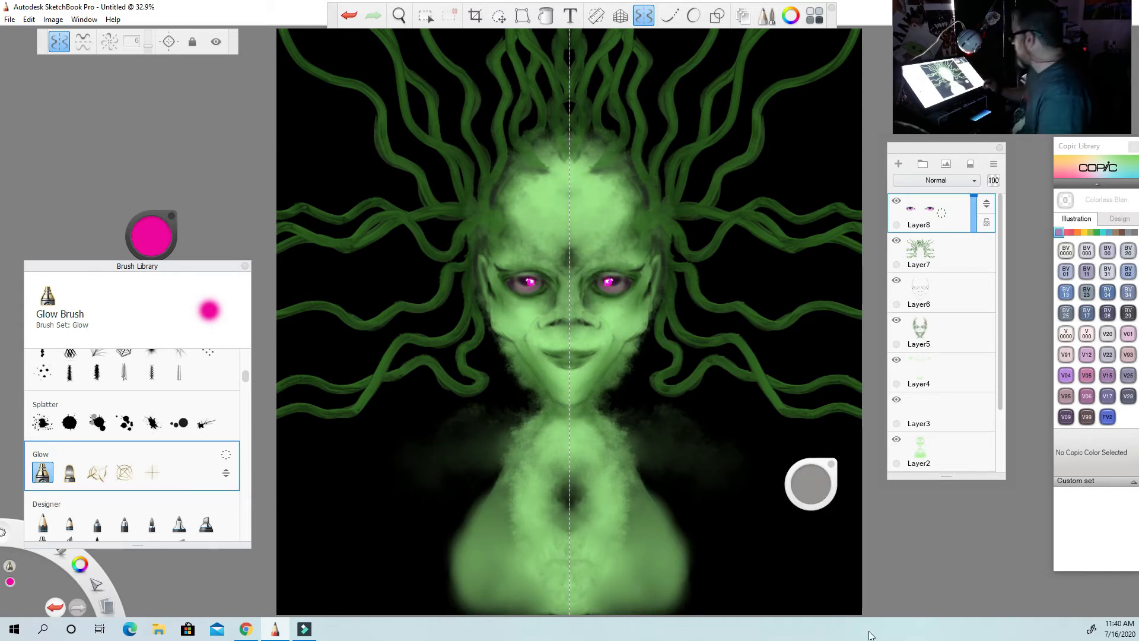
{"action": "left_click", "coordinate": [350, 19]}
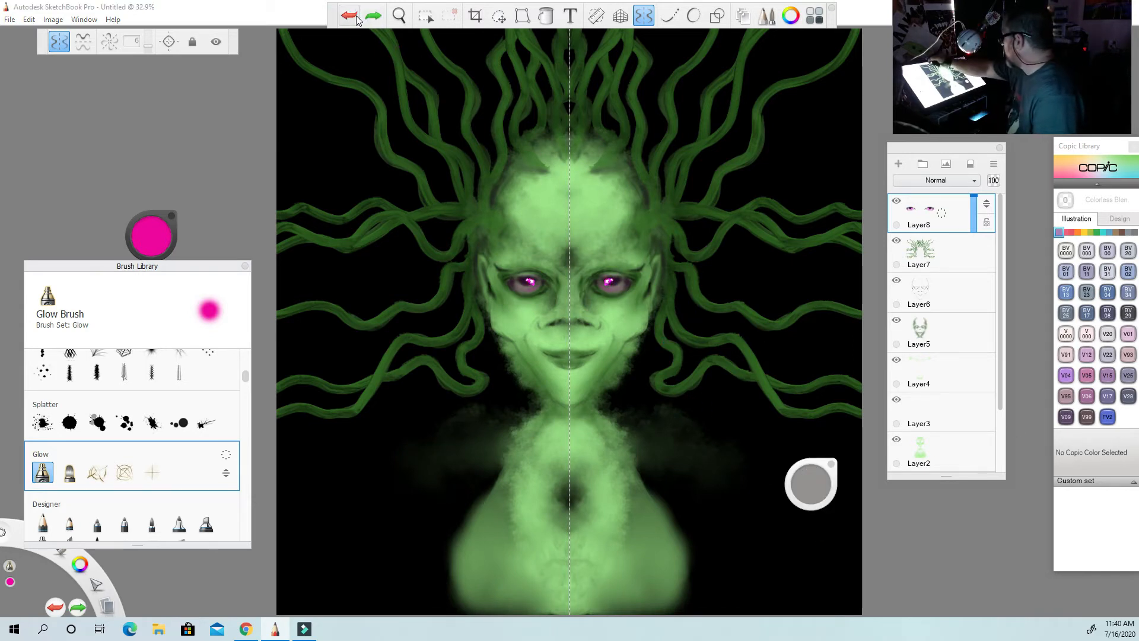
{"action": "left_click", "coordinate": [349, 19]}
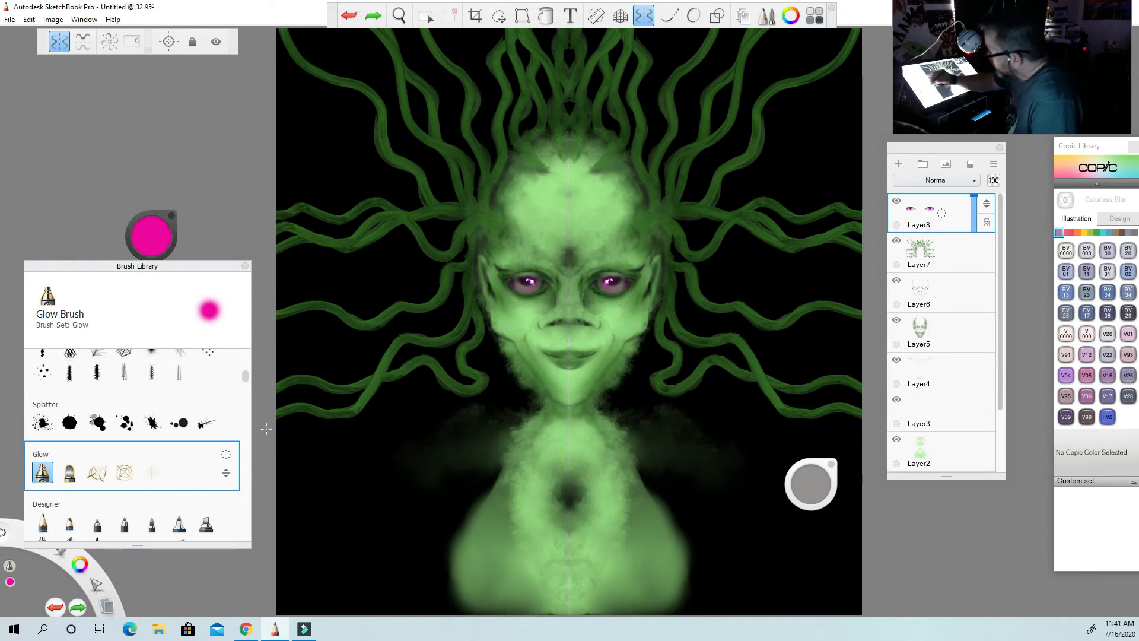
Airbrush soft pale pink highlights onto the irises of both eyes.
{"action": "left_click_drag", "start_coordinate": [246, 377], "coordinate": [239, 355]}
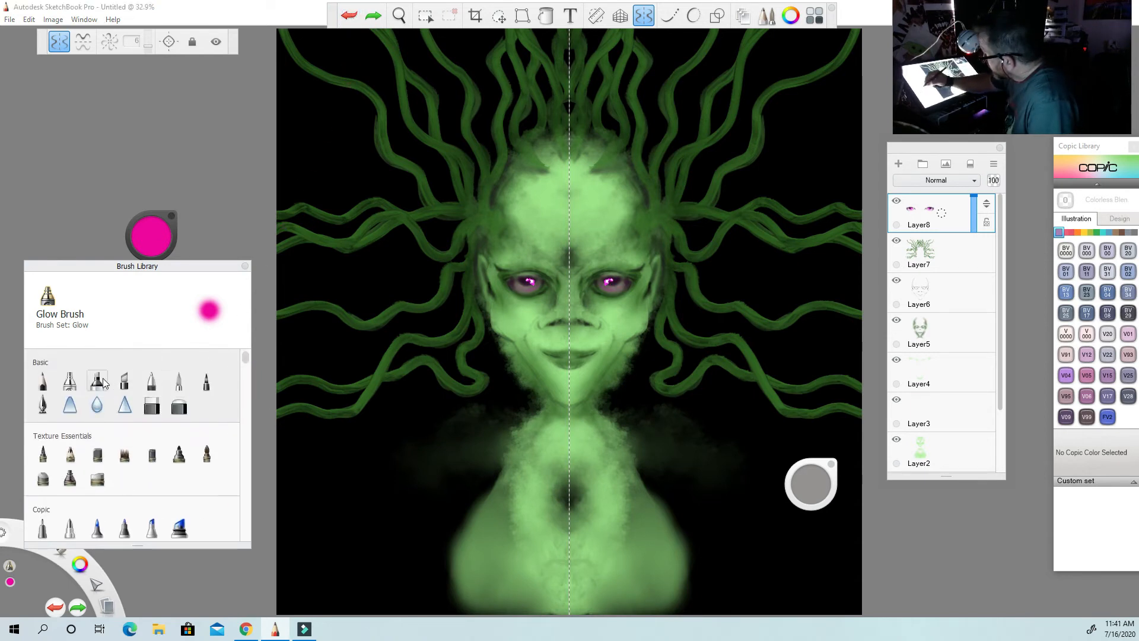
{"action": "left_click", "coordinate": [70, 382]}
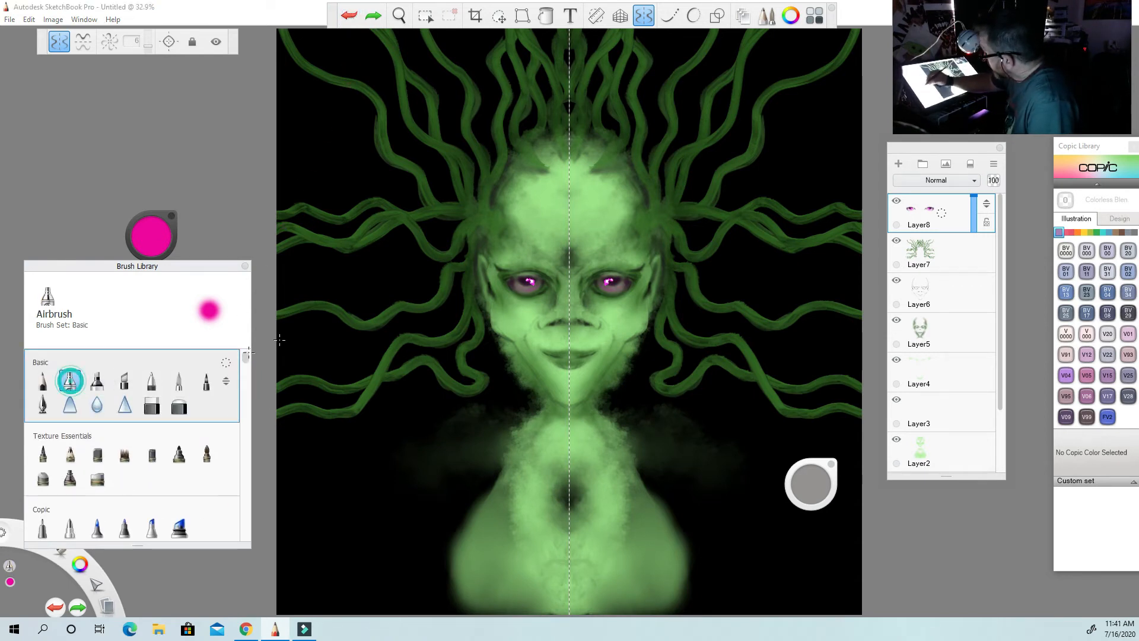
{"action": "left_click_drag", "start_coordinate": [150, 236], "coordinate": [151, 236]}
{"action": "left_click", "coordinate": [155, 235]}
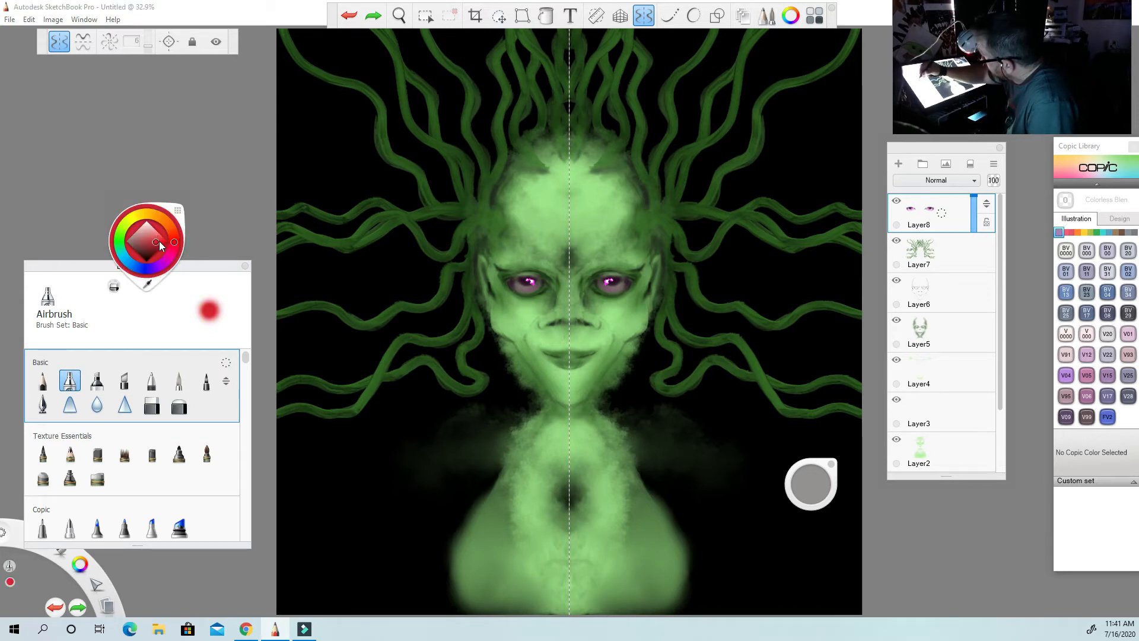
{"action": "left_click_drag", "start_coordinate": [159, 244], "coordinate": [149, 228]}
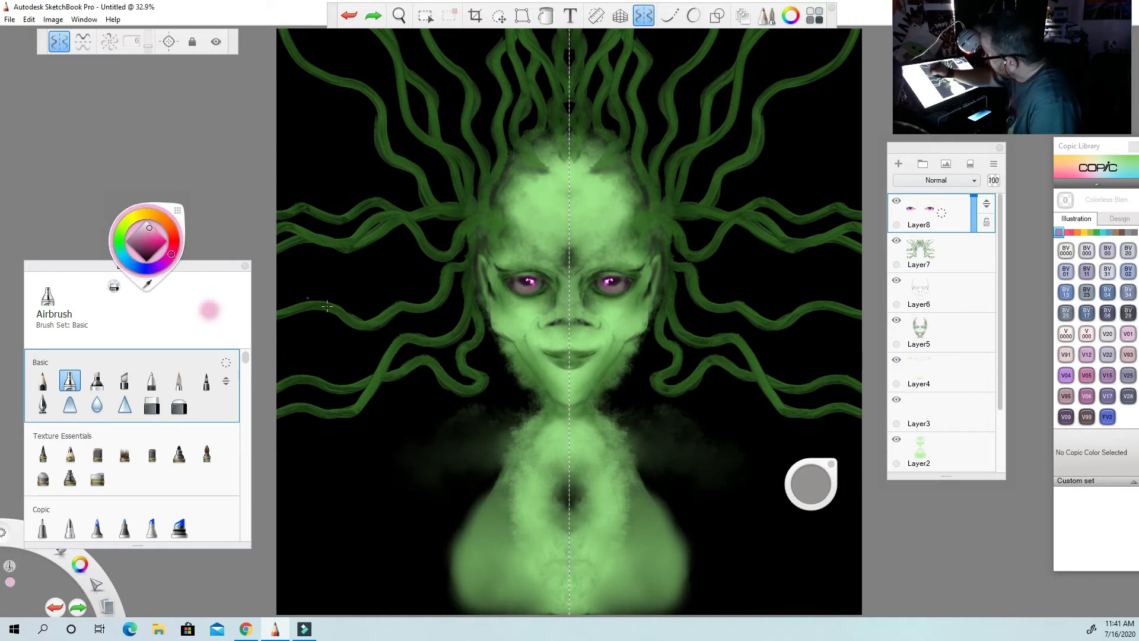
{"action": "left_click", "coordinate": [809, 482]}
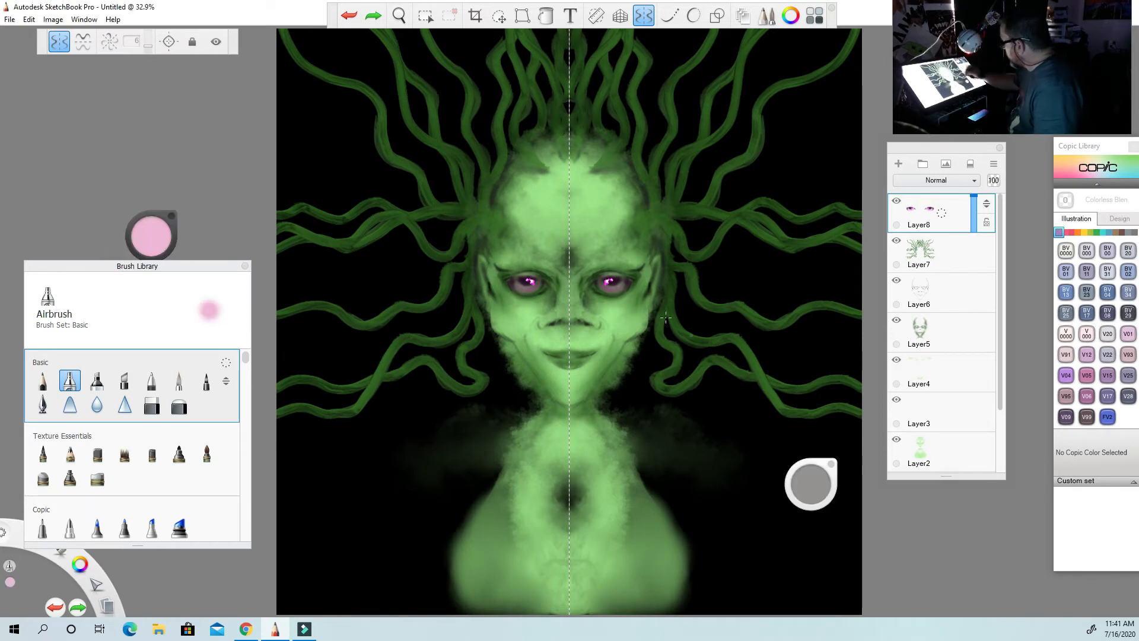
{"action": "left_click_drag", "start_coordinate": [608, 282], "coordinate": [612, 286]}
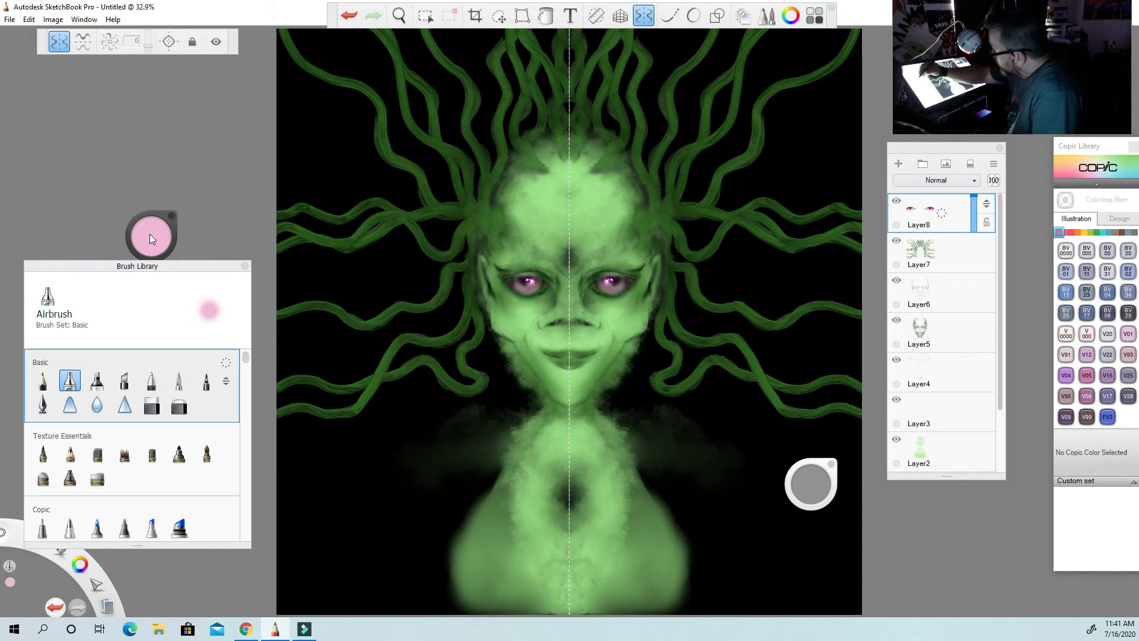
Sample the dark purple from the eye, shift it to a richer purple and airbrush it over the lips on Layer8.
{"action": "left_click_drag", "start_coordinate": [152, 235], "coordinate": [154, 276]}
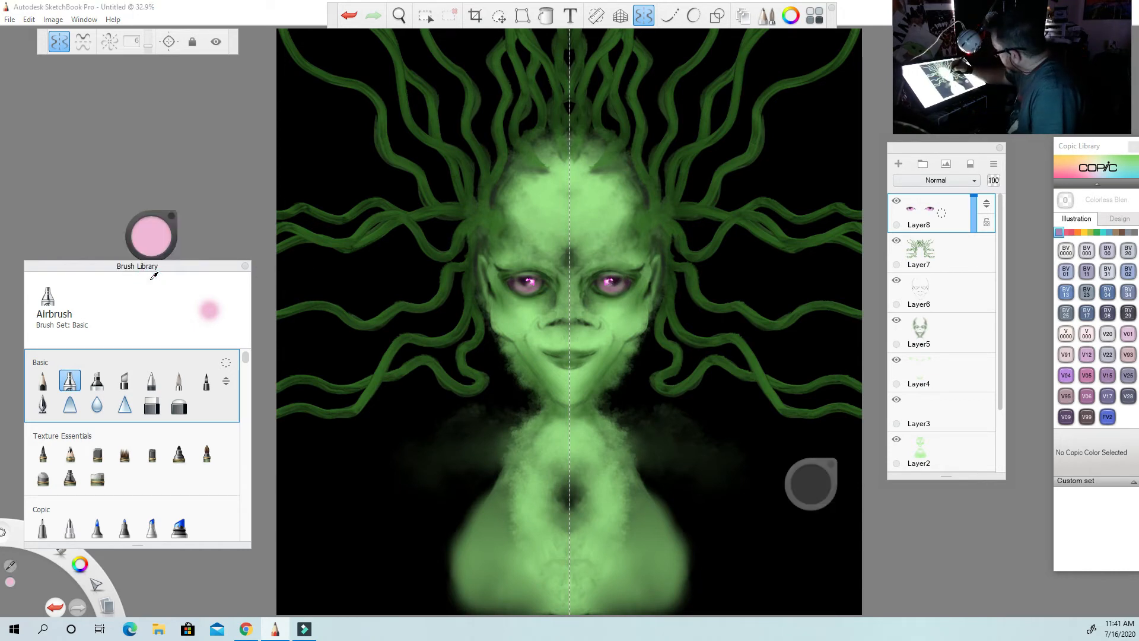
{"action": "left_click", "coordinate": [614, 282]}
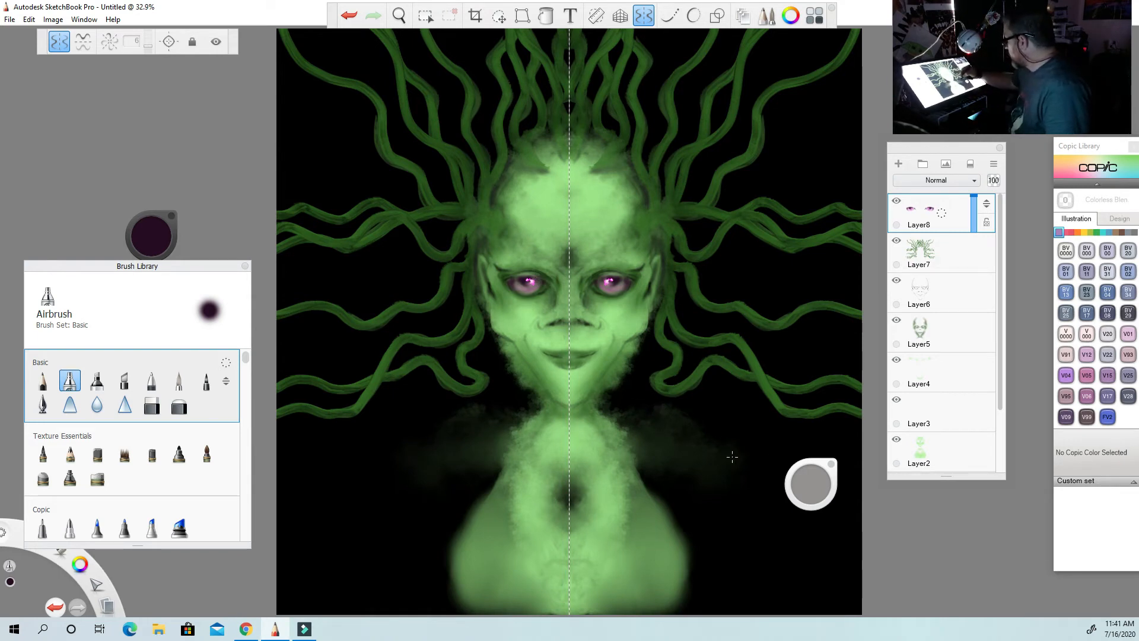
{"action": "left_click", "coordinate": [152, 236]}
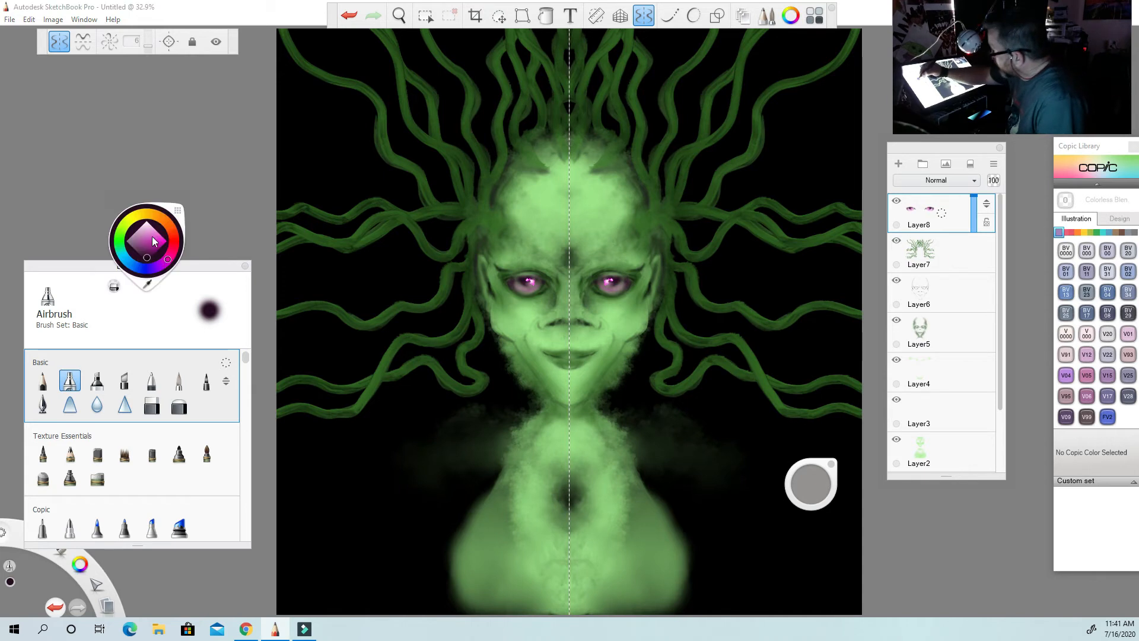
{"action": "left_click", "coordinate": [149, 285]}
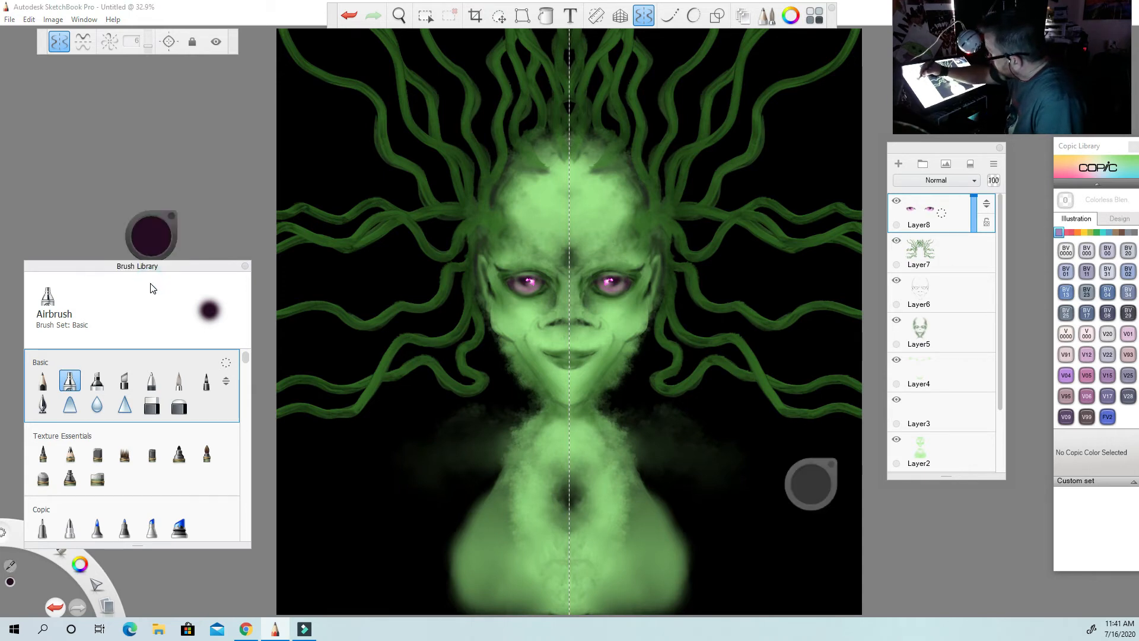
{"action": "left_click", "coordinate": [156, 240]}
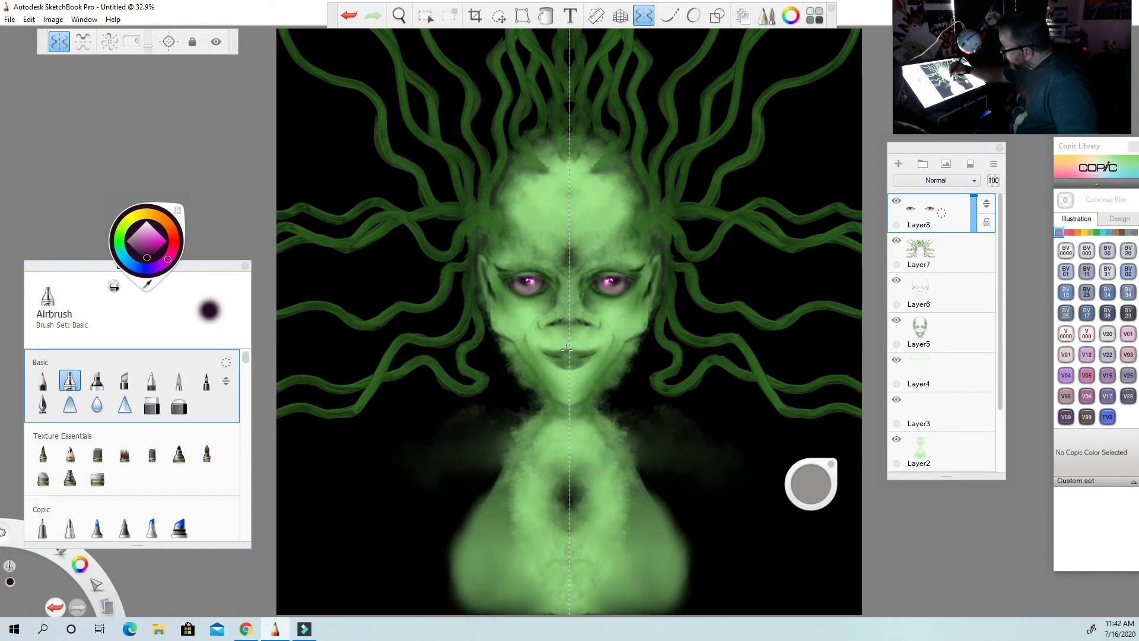
{"action": "left_click", "coordinate": [154, 254]}
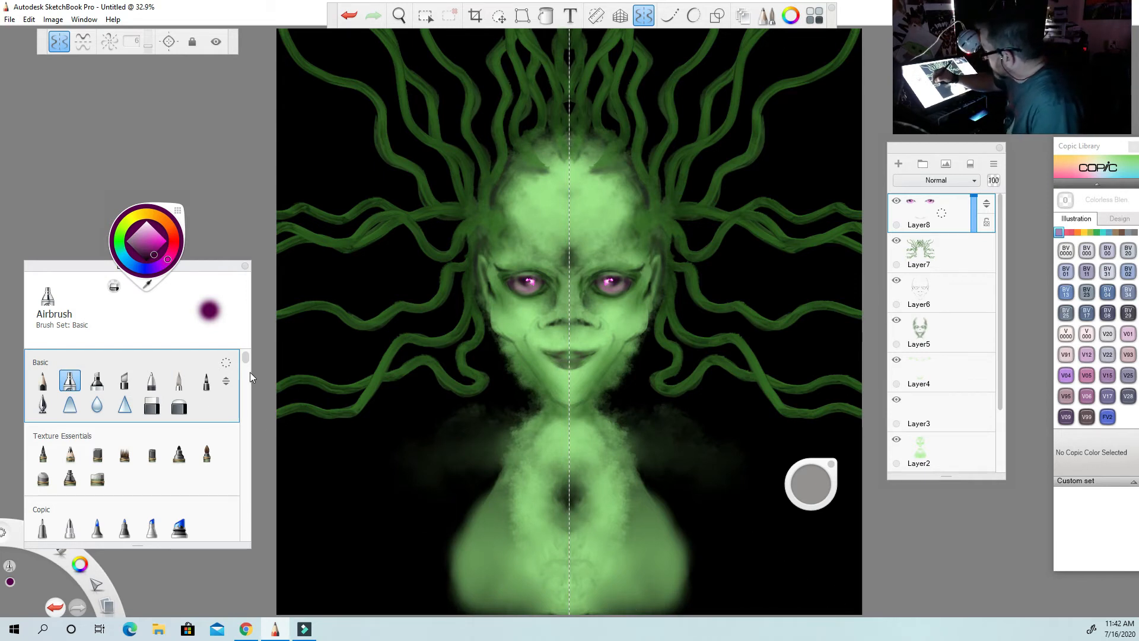
Switch to the Glow Brush, add a new layer above Layer8 and undo a test stroke on the lips.
{"action": "left_click_drag", "start_coordinate": [249, 364], "coordinate": [248, 386]}
{"action": "left_click", "coordinate": [43, 455]}
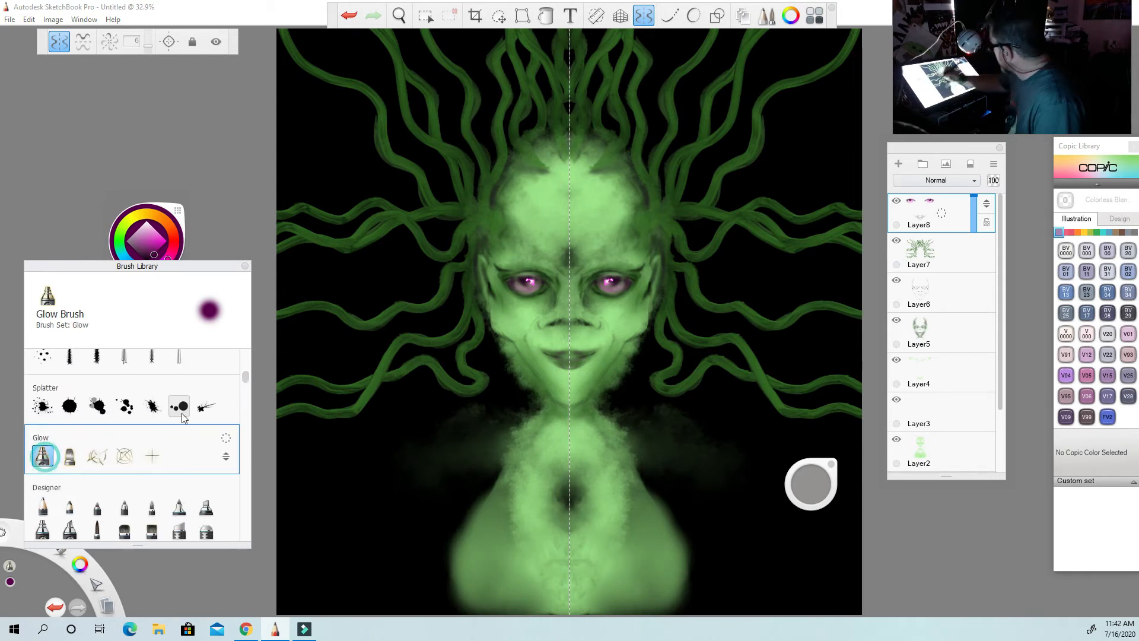
{"action": "left_click", "coordinate": [898, 164]}
{"action": "left_click", "coordinate": [586, 359]}
{"action": "key", "text": "ctrl+z"}
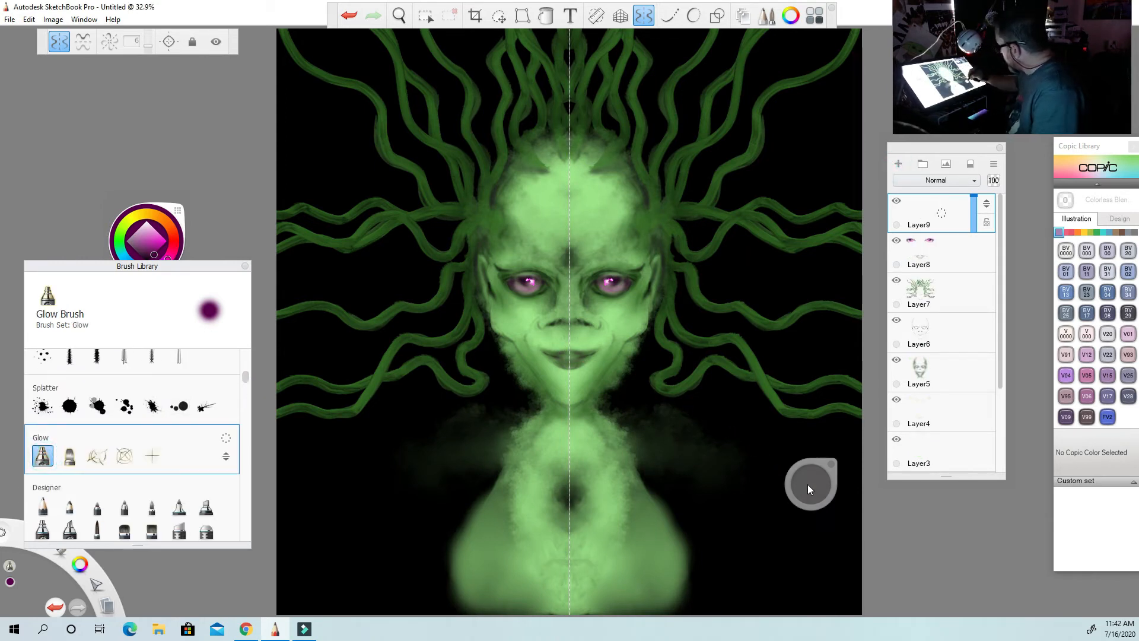
Resize the Glow Brush, set its colour to bright pink and try small highlights along the upper lip, undoing the last one.
{"action": "mouse_move", "coordinate": [808, 485]}
{"action": "left_mouse_down"}
{"action": "mouse_move", "coordinate": [734, 456]}
{"action": "mouse_move", "coordinate": [813, 482]}
{"action": "left_mouse_up"}
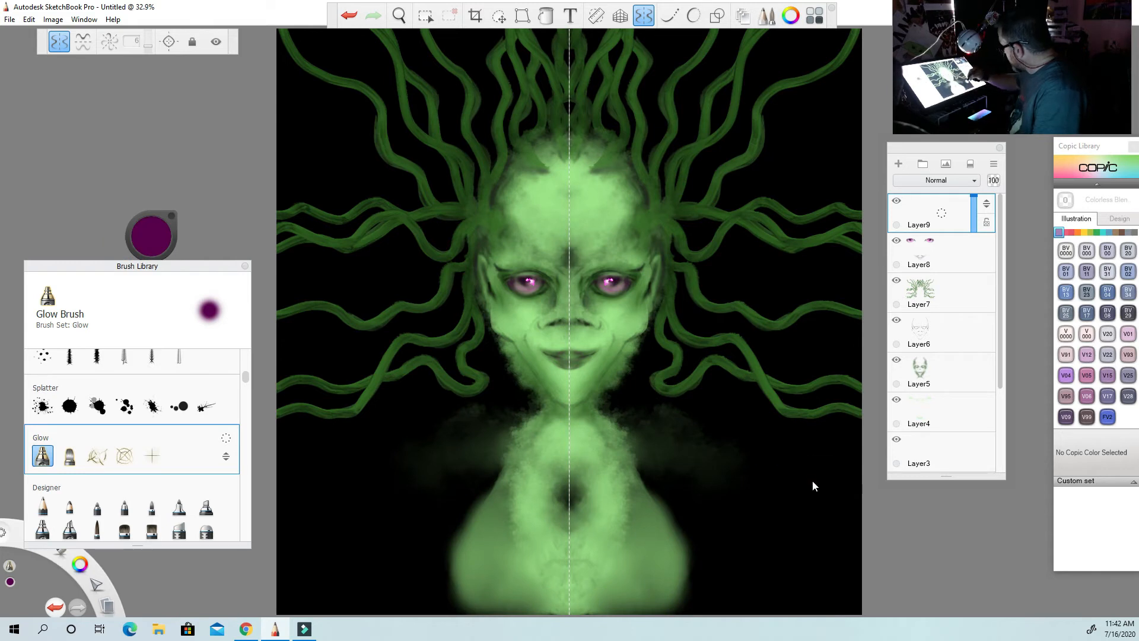
{"action": "left_click", "coordinate": [151, 238]}
{"action": "left_click", "coordinate": [152, 235]}
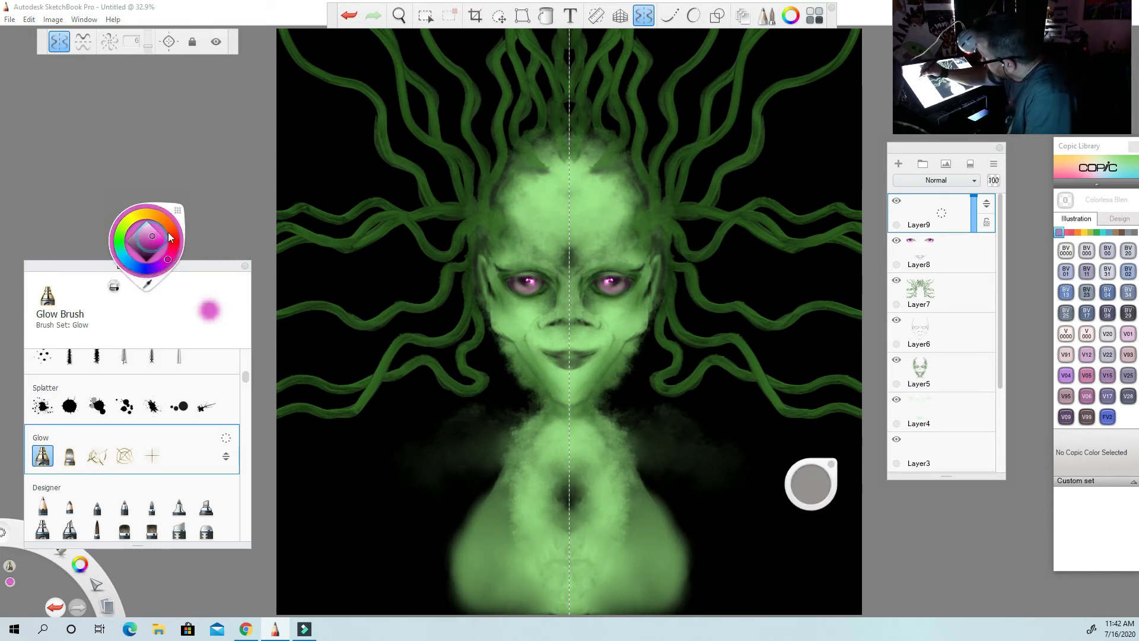
{"action": "left_click_drag", "start_coordinate": [807, 483], "coordinate": [807, 483]}
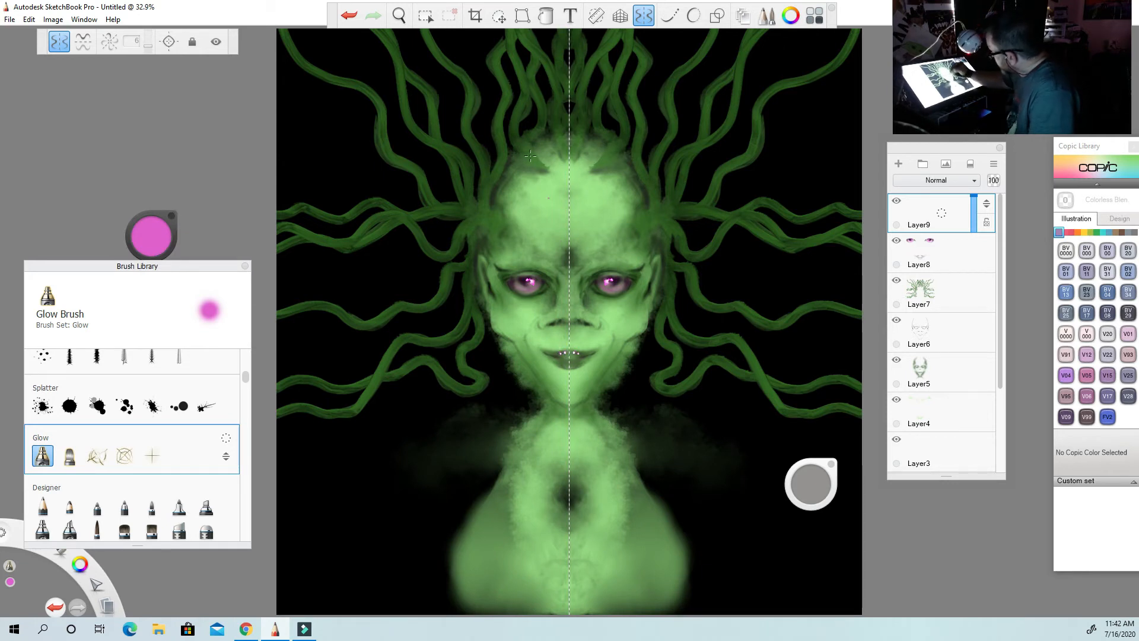
{"action": "left_click", "coordinate": [349, 16]}
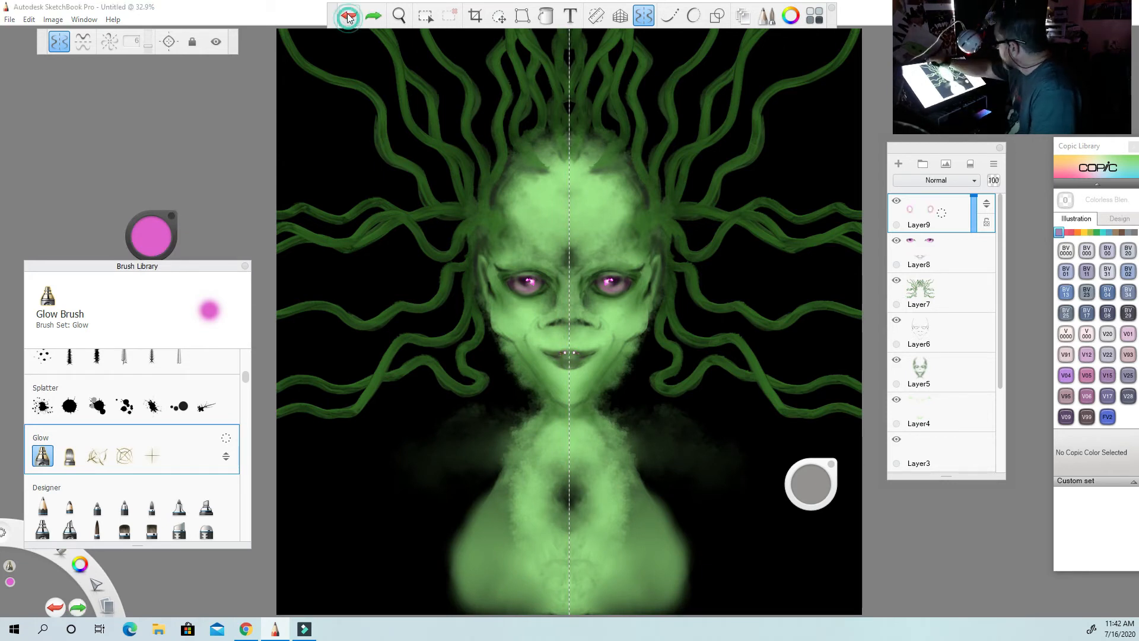
Paint small glowing pink highlights on the lips and blend them with the Smudge Soft Round Brush.
{"action": "left_click", "coordinate": [565, 355]}
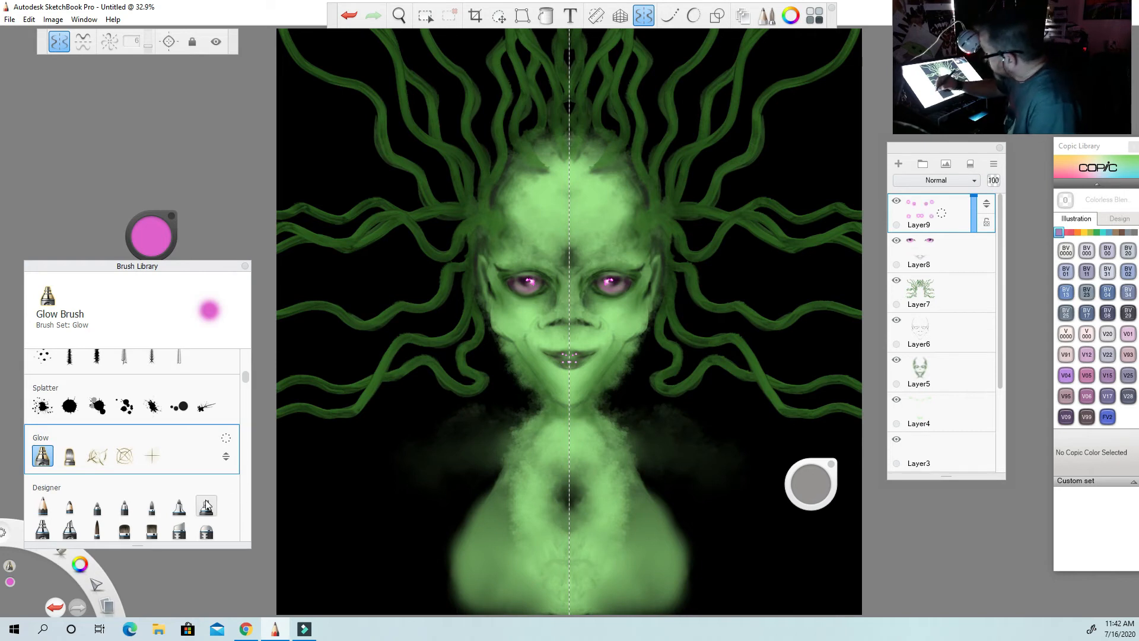
{"action": "left_click_drag", "start_coordinate": [247, 379], "coordinate": [248, 389]}
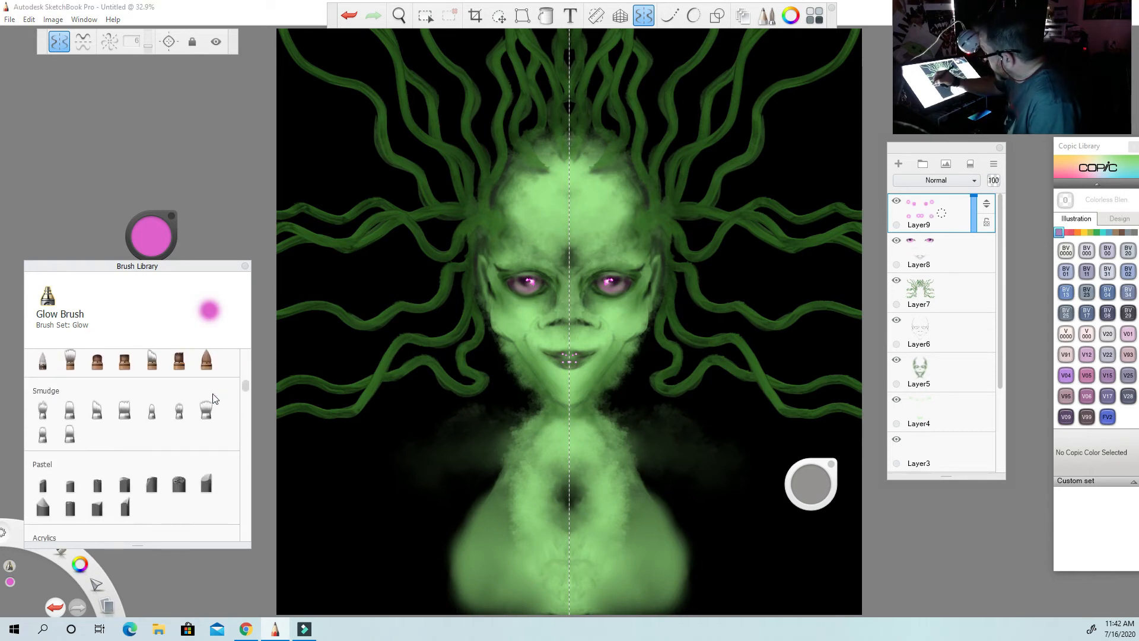
{"action": "left_click", "coordinate": [152, 409]}
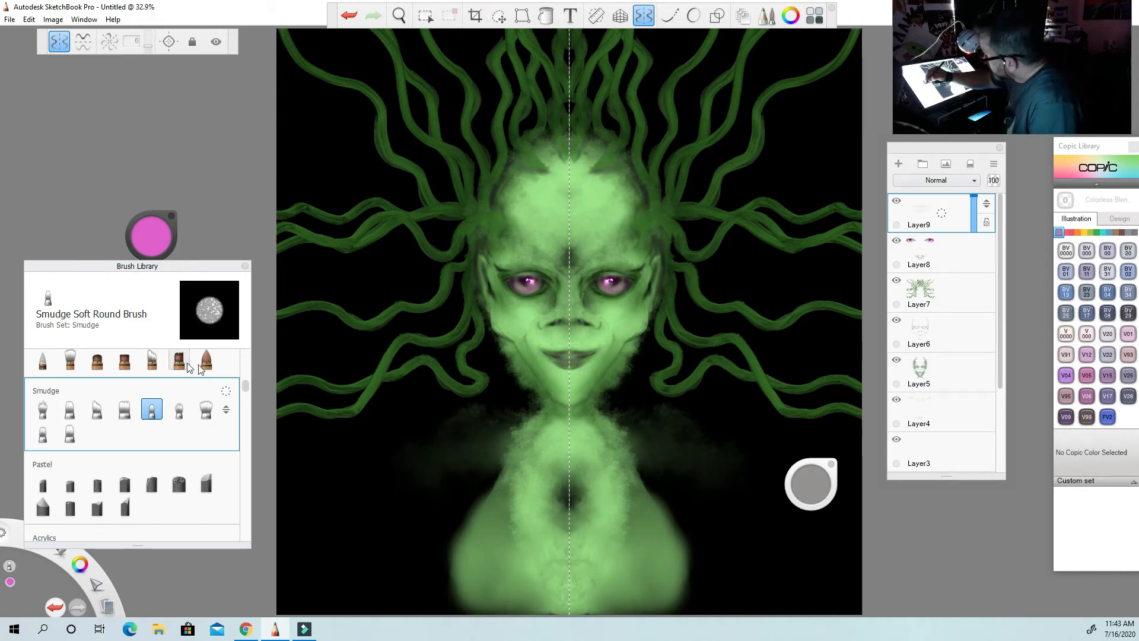
Switch back to the Airbrush and sample a dark purple from the artwork for shading the mouth on Layer9.
{"action": "scroll", "coordinate": [245, 381], "scroll_direction": "down", "scroll_amount": 5}
{"action": "scroll", "coordinate": [246, 370], "scroll_direction": "up", "scroll_amount": 10}
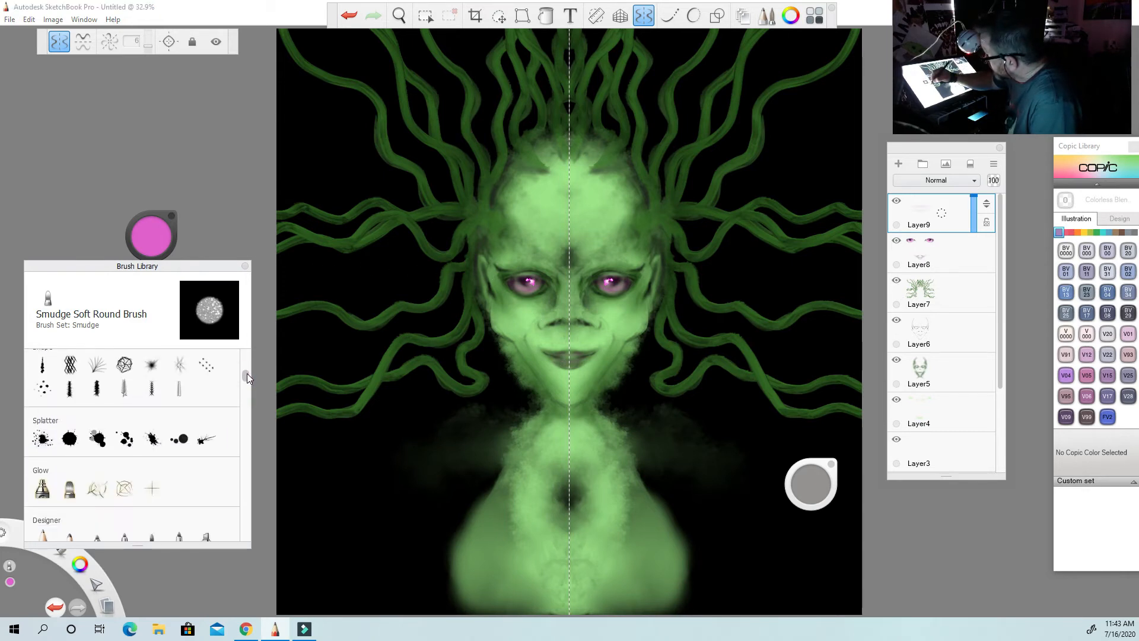
{"action": "scroll", "coordinate": [247, 360], "scroll_direction": "up", "scroll_amount": 3}
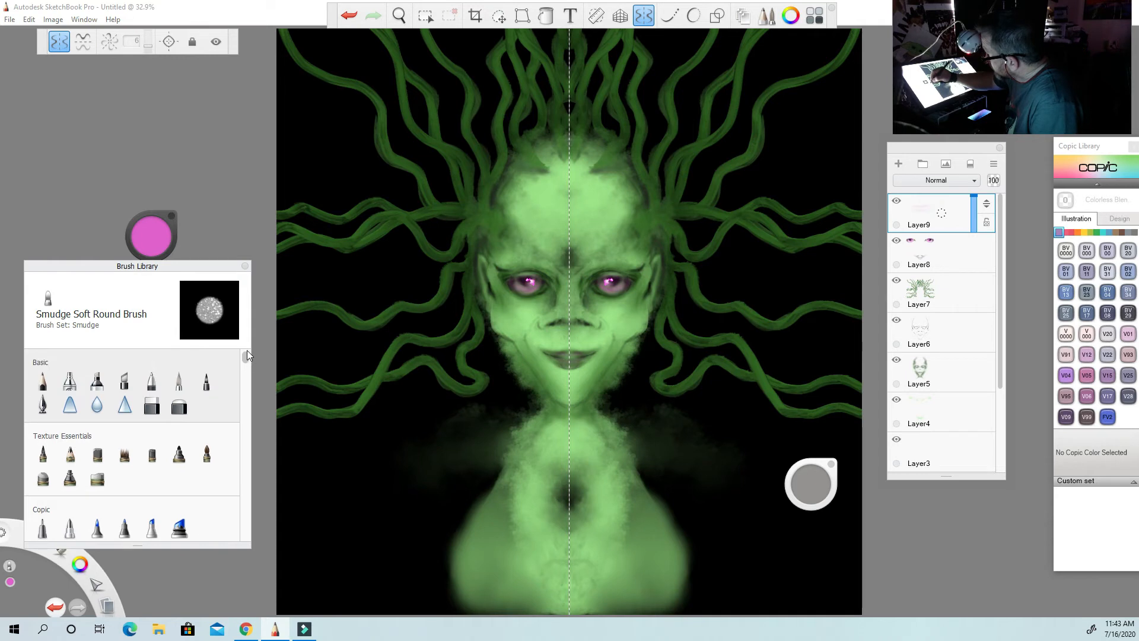
{"action": "left_click", "coordinate": [70, 381]}
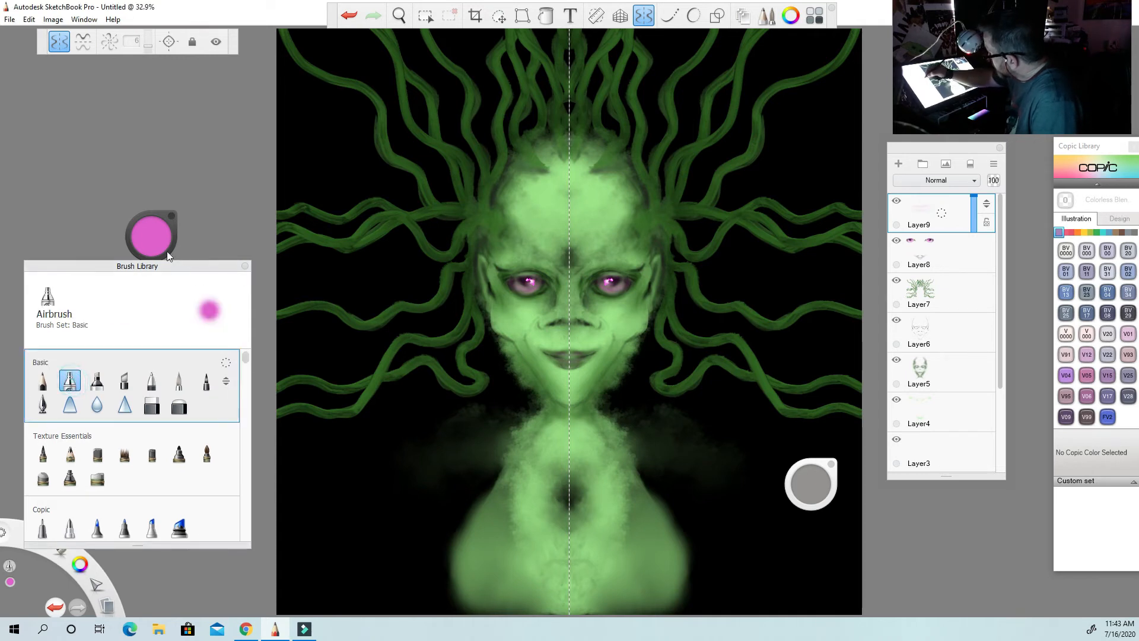
{"action": "left_click", "coordinate": [152, 236]}
{"action": "left_click", "coordinate": [149, 285]}
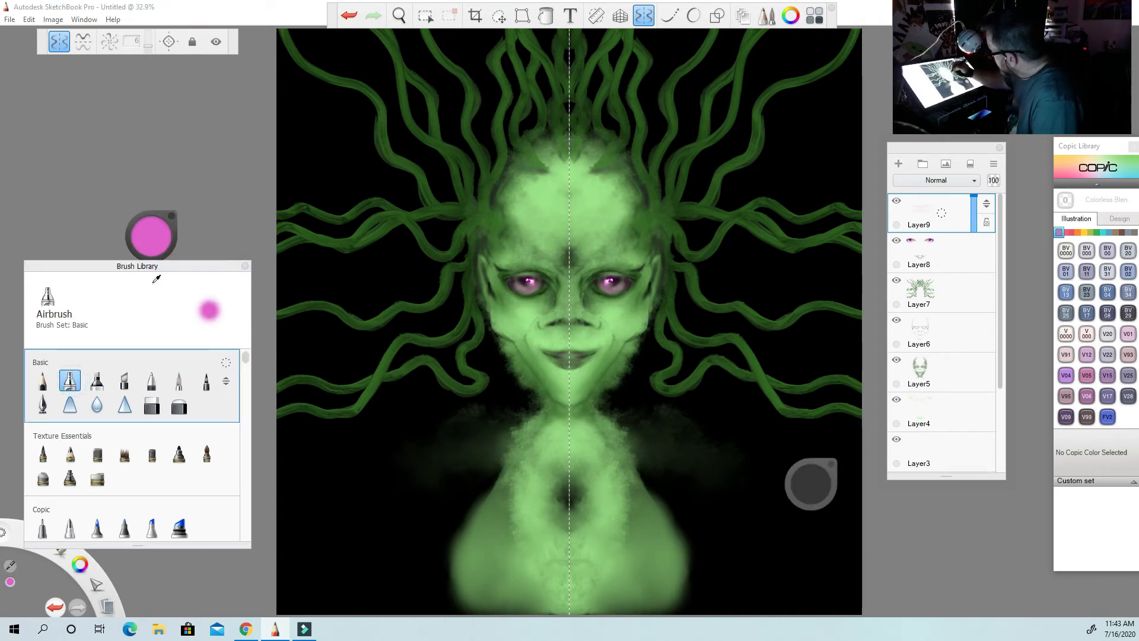
{"action": "left_click", "coordinate": [571, 352]}
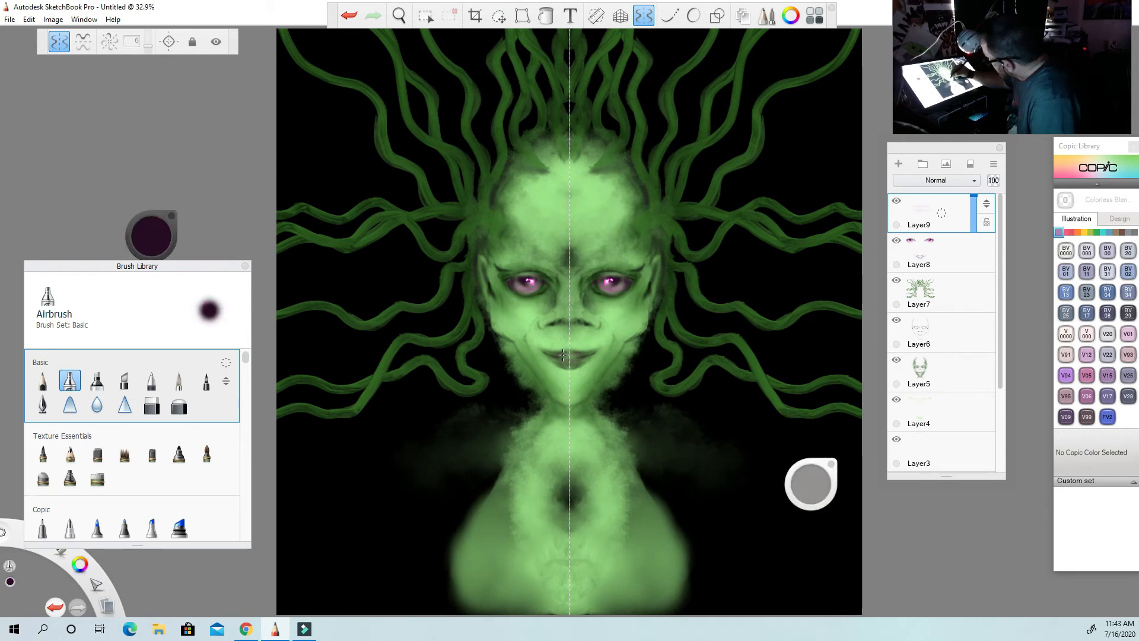
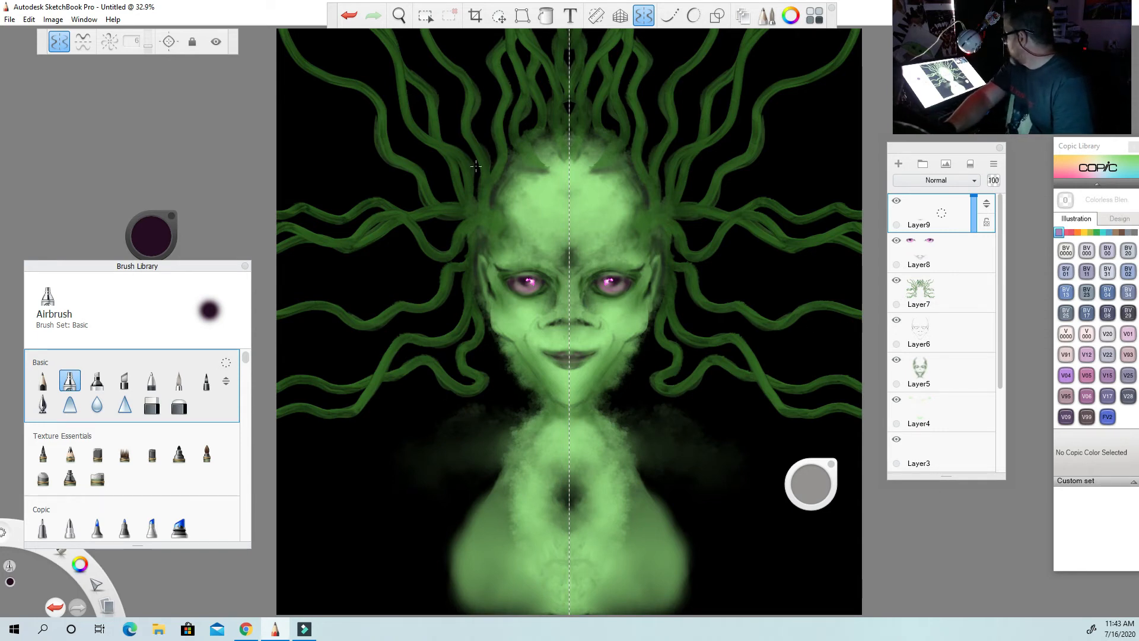
Save the painting to the Desktop as the TIFF file ptee1.
{"action": "left_click", "coordinate": [10, 19]}
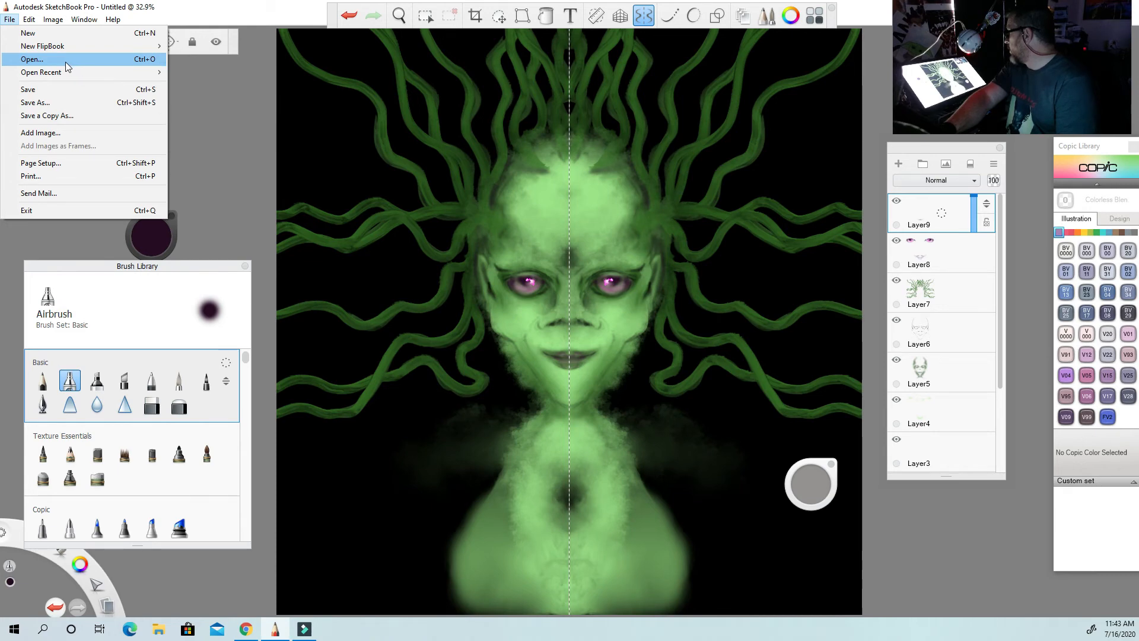
{"action": "left_click", "coordinate": [50, 89]}
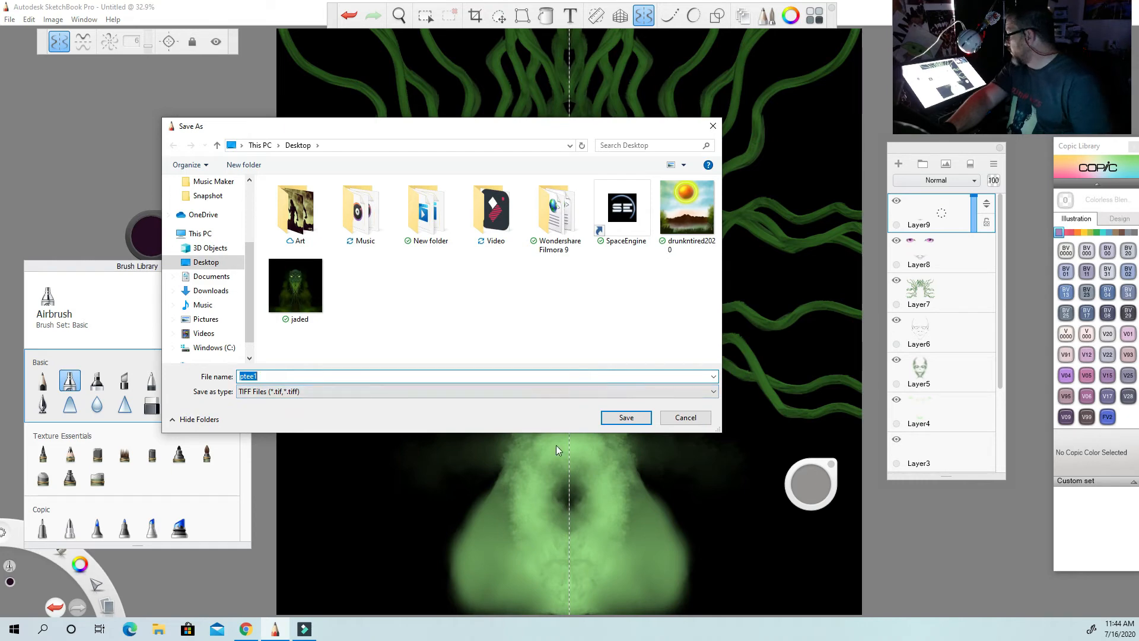
{"action": "left_click", "coordinate": [610, 418]}
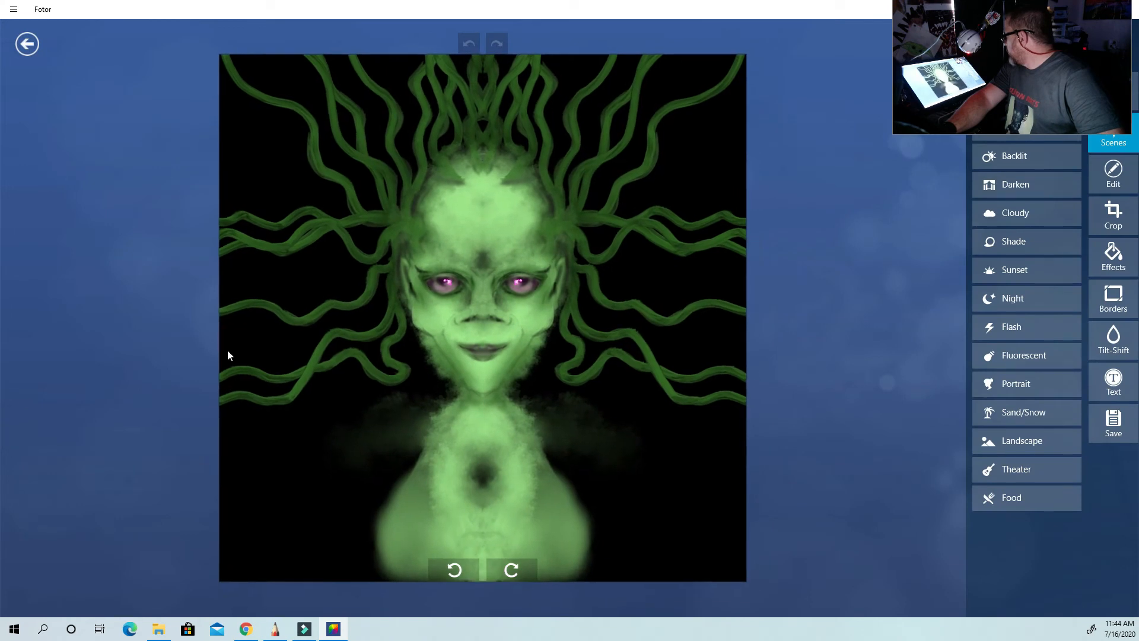
Switch to Fotor with the saved artwork and apply the classic Nostalgic effect.
{"action": "left_click", "coordinate": [1117, 256]}
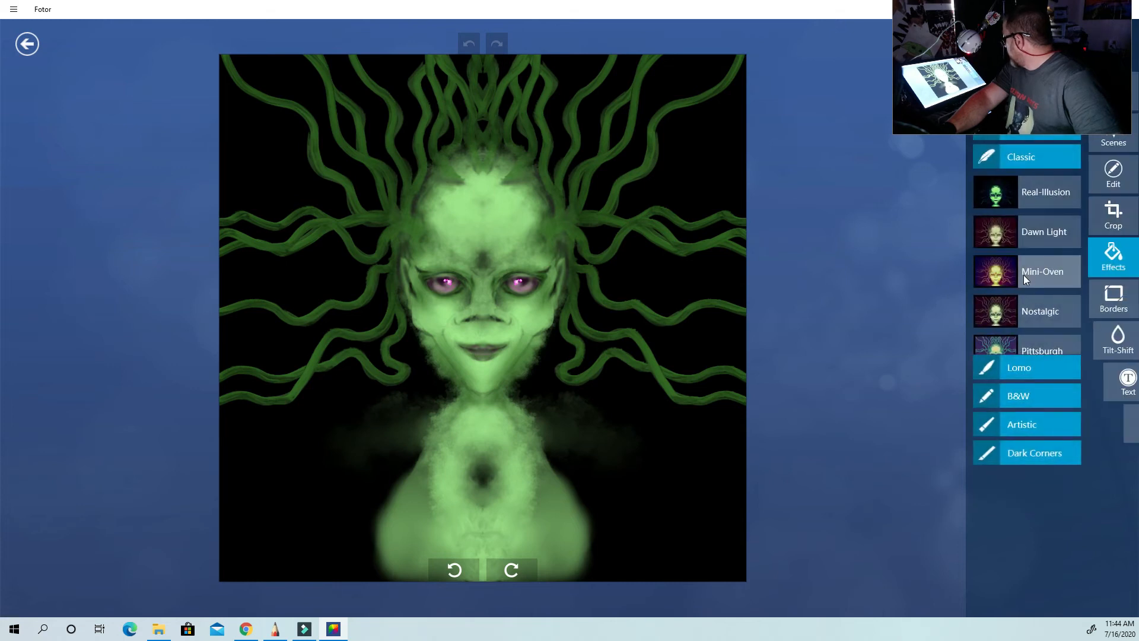
{"action": "left_click", "coordinate": [1032, 303]}
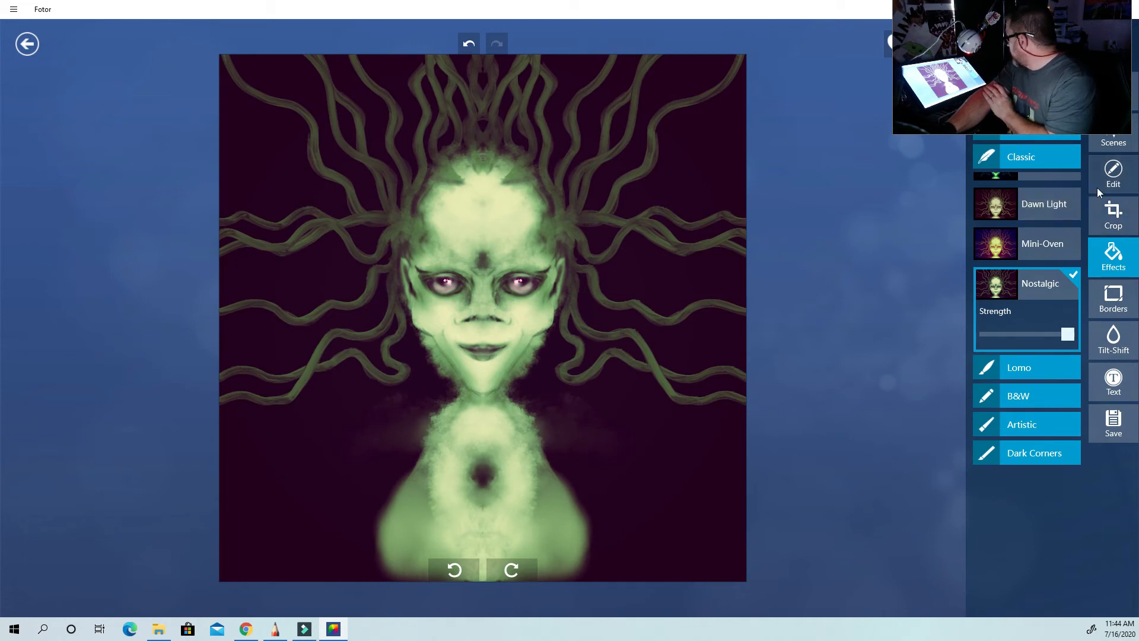
Open the basic edits, try a lower brightness and return it to about neutral, and raise the contrast slightly.
{"action": "left_click", "coordinate": [1114, 172]}
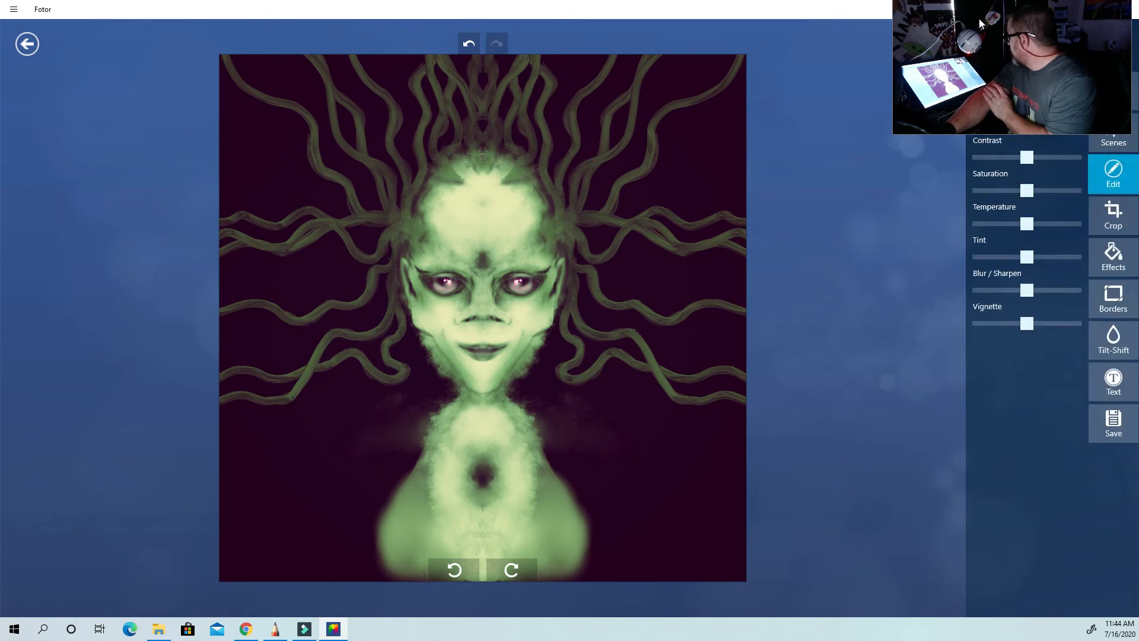
{"action": "left_click_drag", "start_coordinate": [980, 24], "coordinate": [799, 21]}
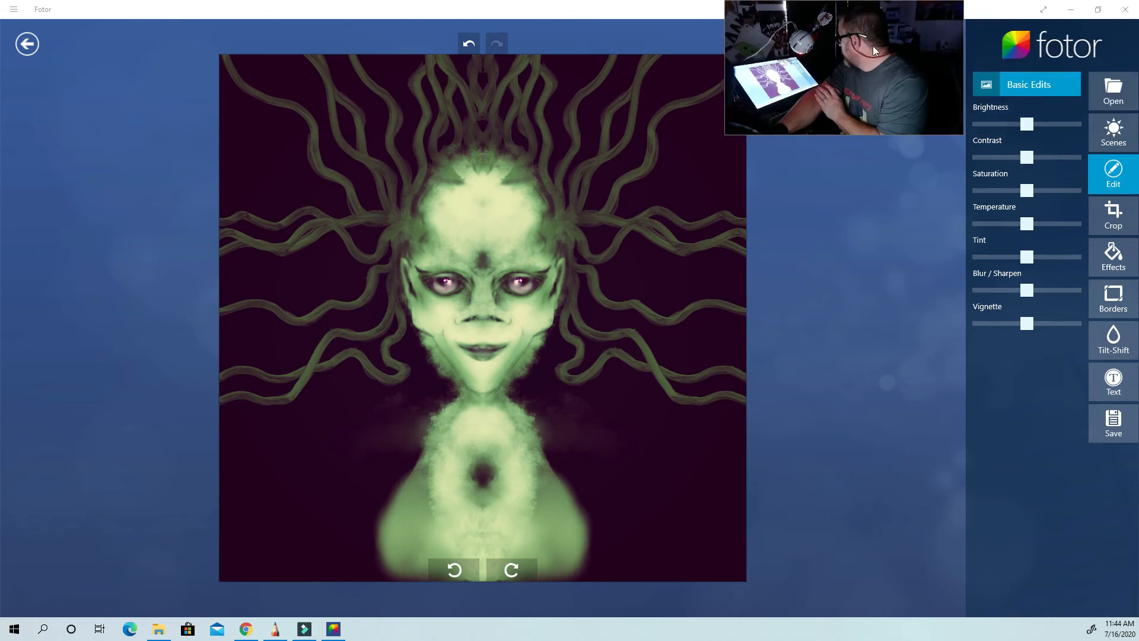
{"action": "left_click_drag", "start_coordinate": [1029, 126], "coordinate": [1034, 155]}
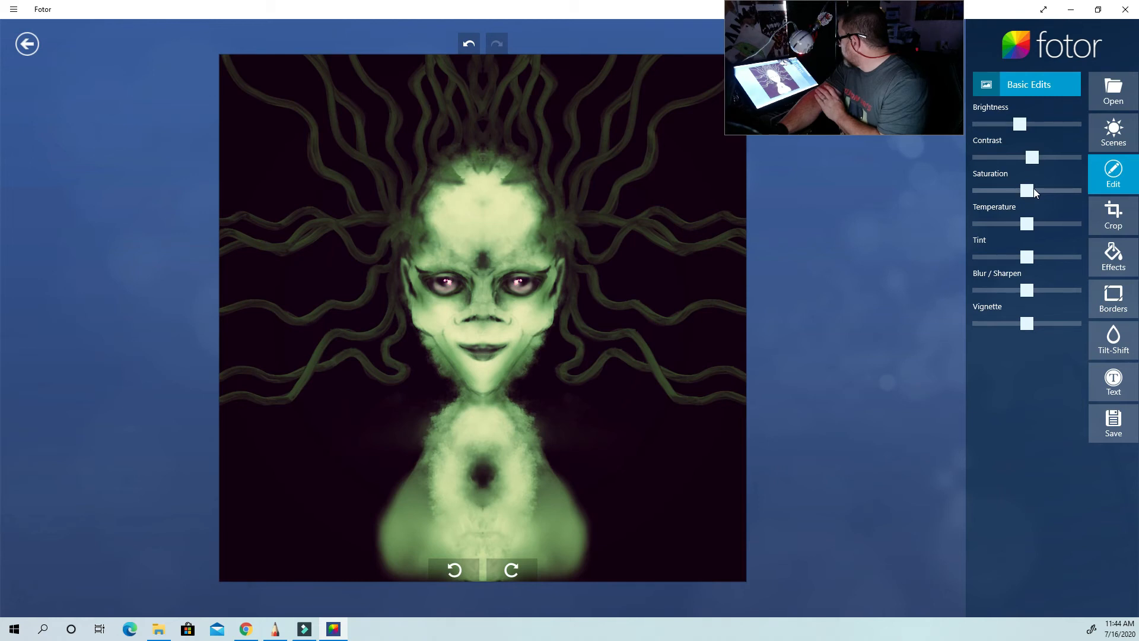
{"action": "left_click_drag", "start_coordinate": [1020, 125], "coordinate": [1027, 126]}
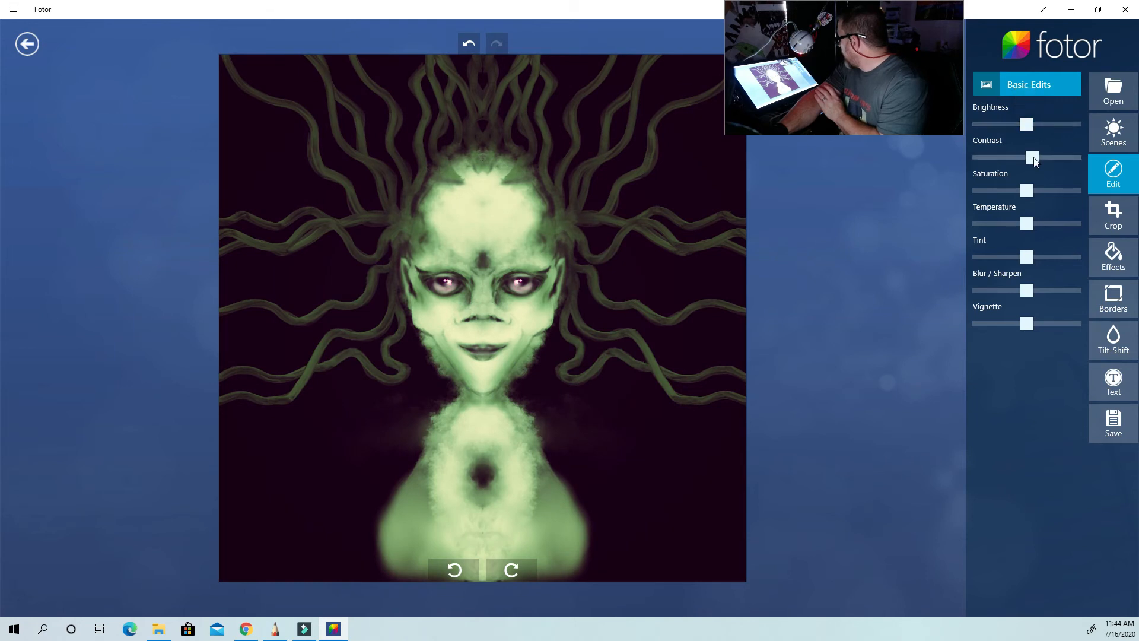
Slightly lower the saturation, temperature and tint, sharpen the image almost to the maximum and adjust the vignette slightly to darken the edges.
{"action": "left_click_drag", "start_coordinate": [1036, 190], "coordinate": [1024, 213]}
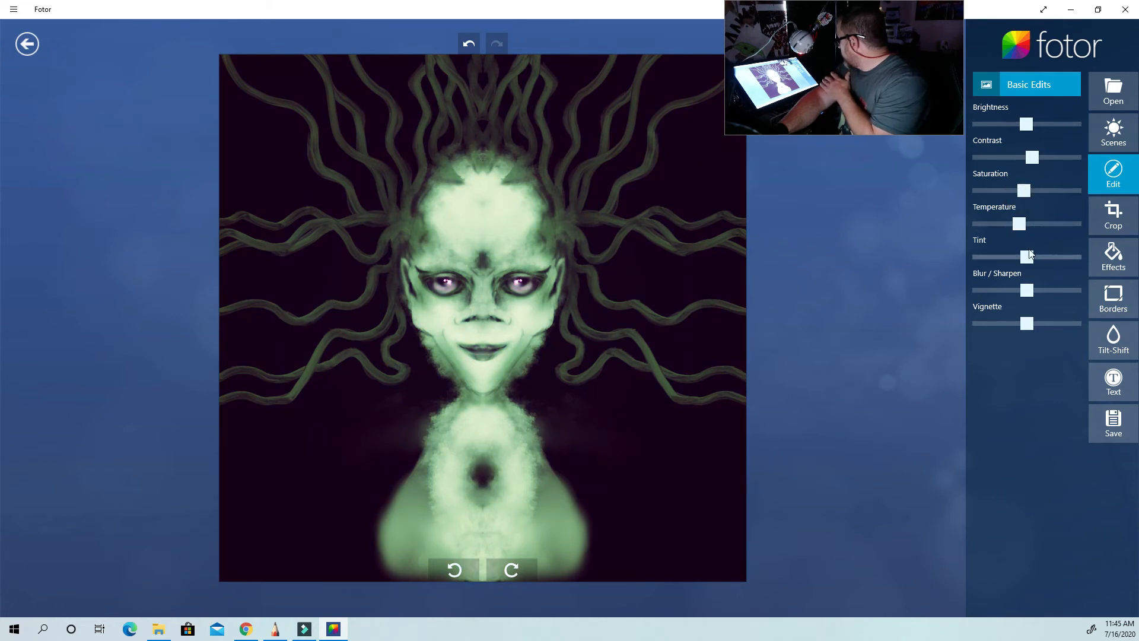
{"action": "left_click_drag", "start_coordinate": [1030, 260], "coordinate": [1087, 275]}
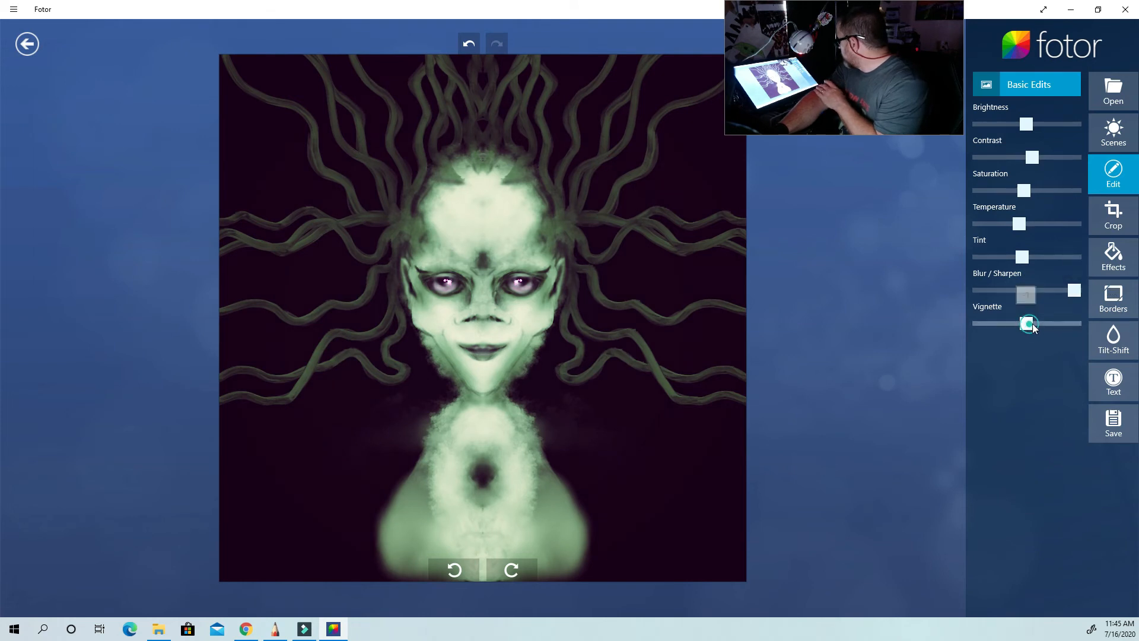
{"action": "left_click_drag", "start_coordinate": [1033, 328], "coordinate": [1032, 323]}
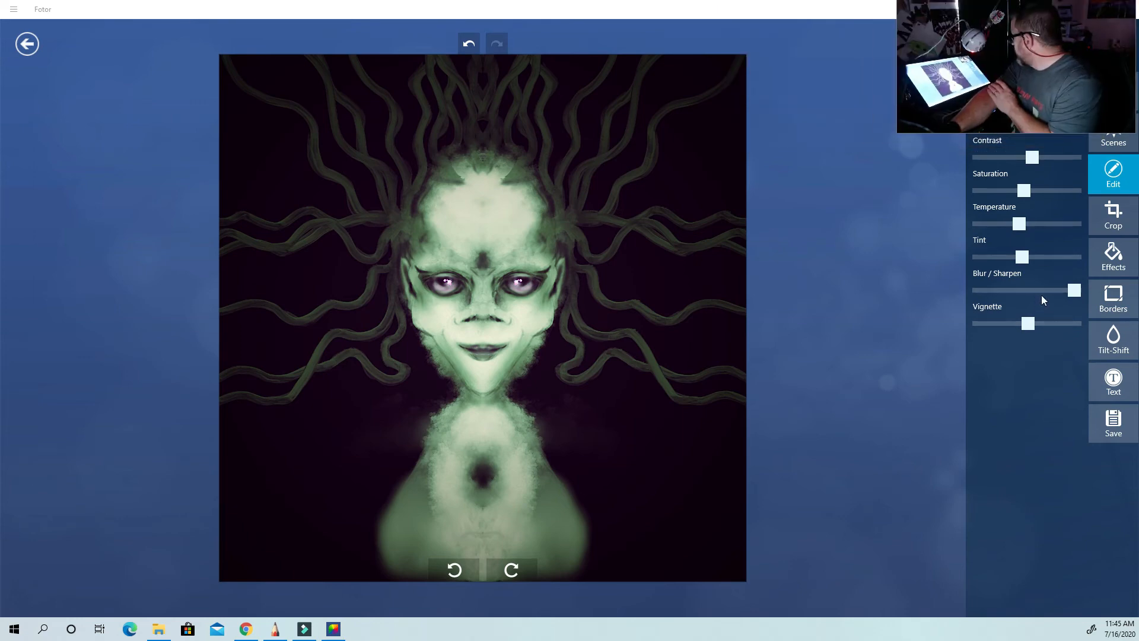
Save the edited image to the Desktop as the JPEG 71620 at High quality and 3000 × 3000 size.
{"action": "left_click", "coordinate": [1121, 428]}
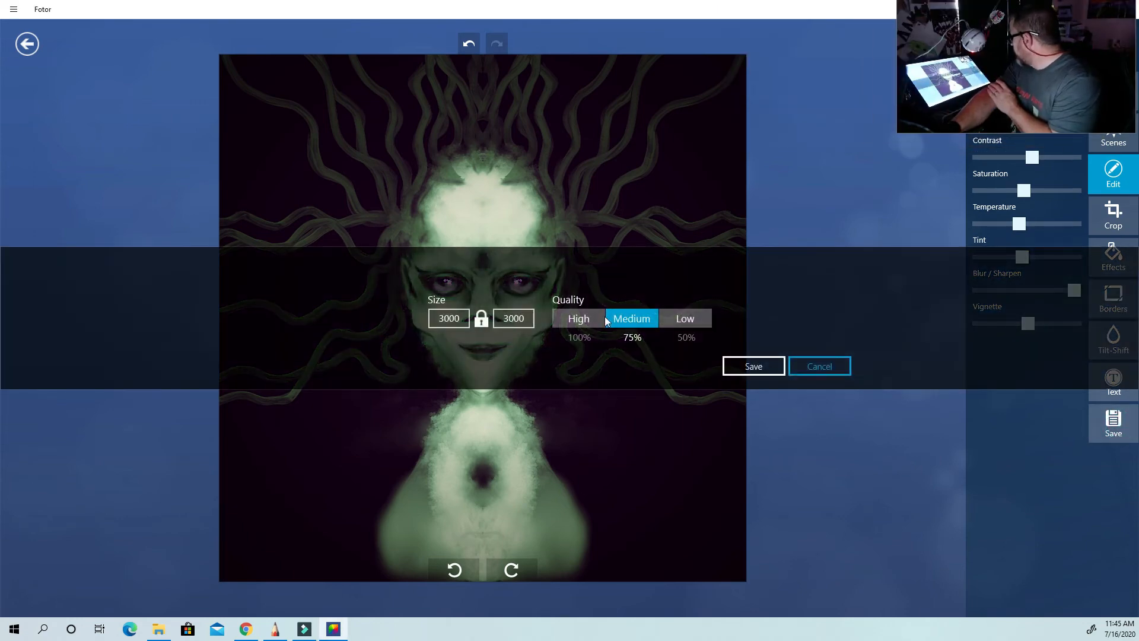
{"action": "left_click", "coordinate": [579, 318]}
{"action": "left_click", "coordinate": [753, 366]}
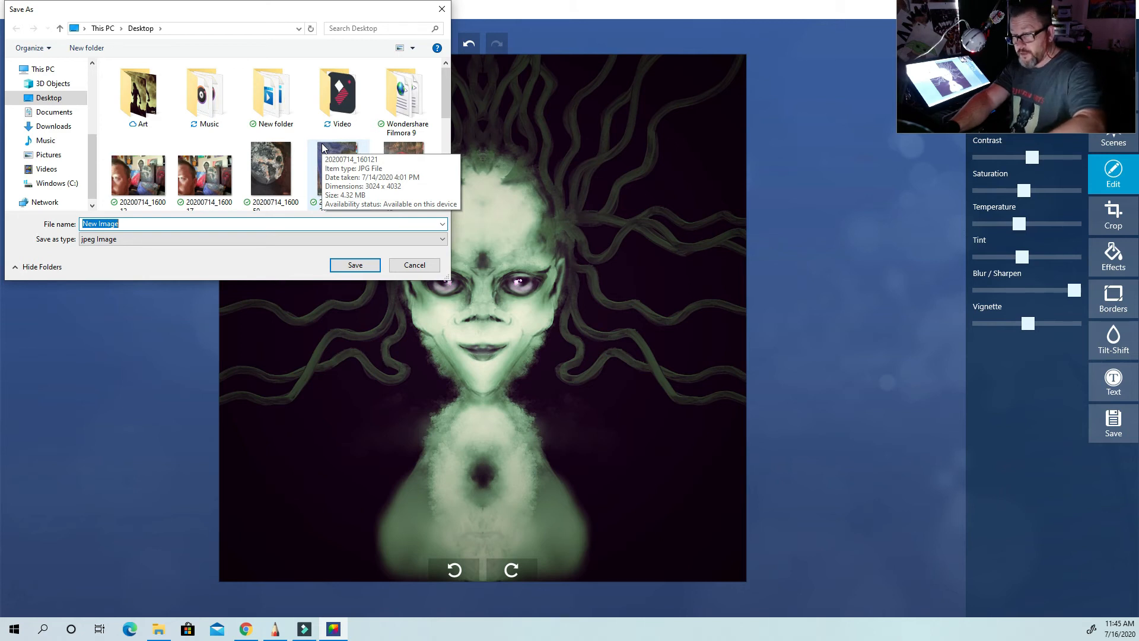
{"action": "type", "text": "71620"}
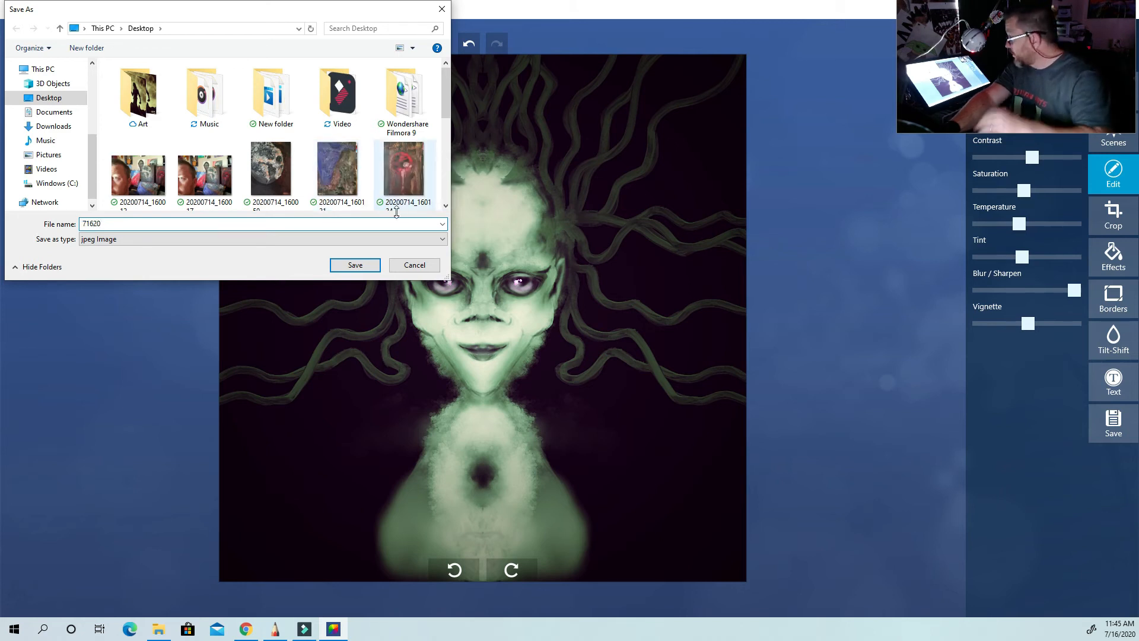
{"action": "left_click", "coordinate": [359, 266]}
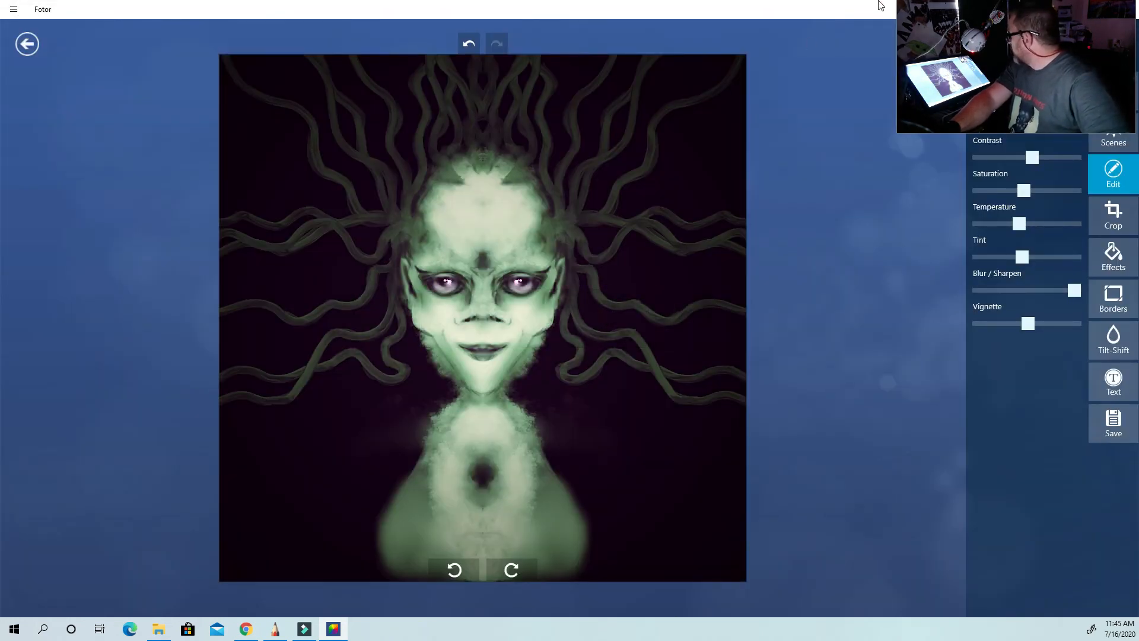
Switch back to Autodesk SketchBook and open the edited image 71620 from the Desktop.
{"action": "mouse_move", "coordinate": [795, 7]}
{"action": "left_mouse_down"}
{"action": "mouse_move", "coordinate": [721, 29]}
{"action": "mouse_move", "coordinate": [417, 71]}
{"action": "left_mouse_up"}
{"action": "left_click", "coordinate": [744, 75]}
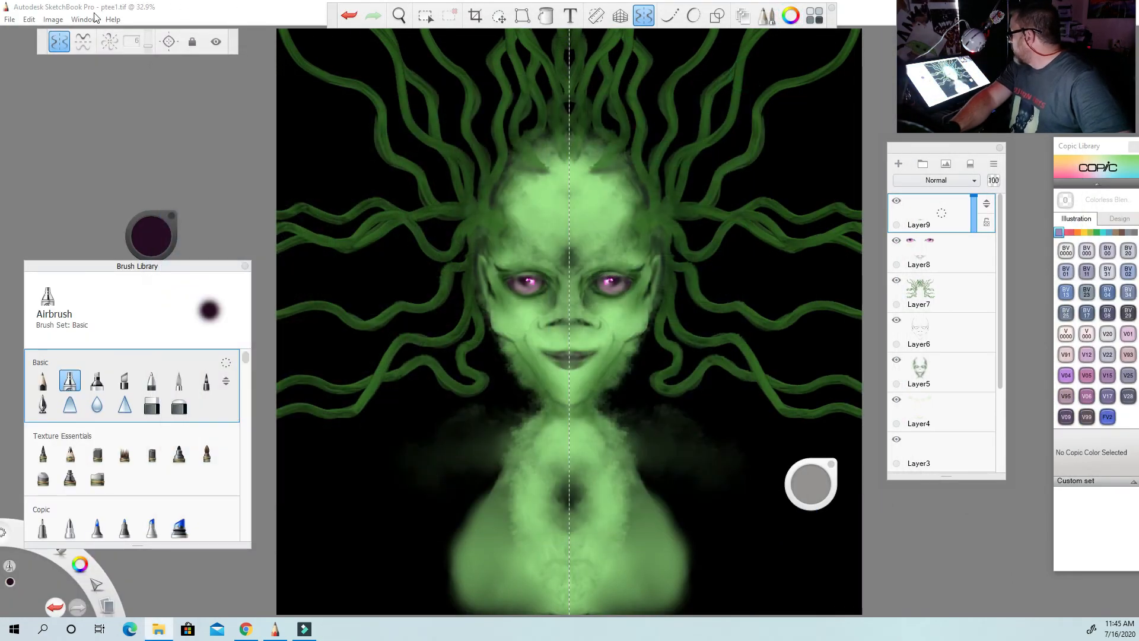
{"action": "left_click", "coordinate": [9, 20]}
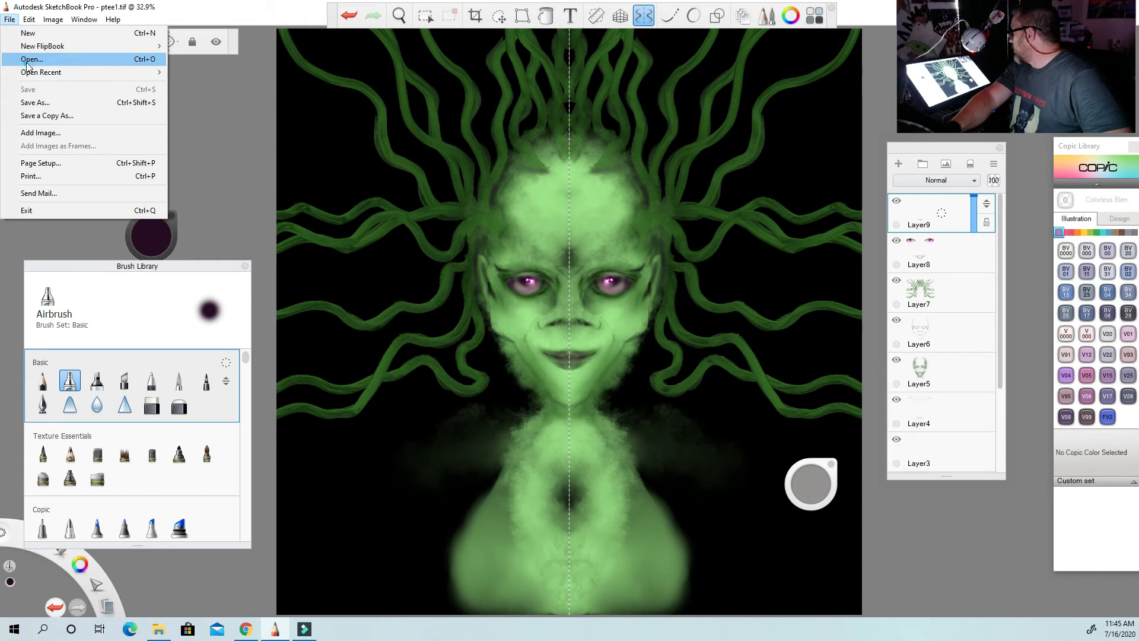
{"action": "left_click", "coordinate": [25, 59]}
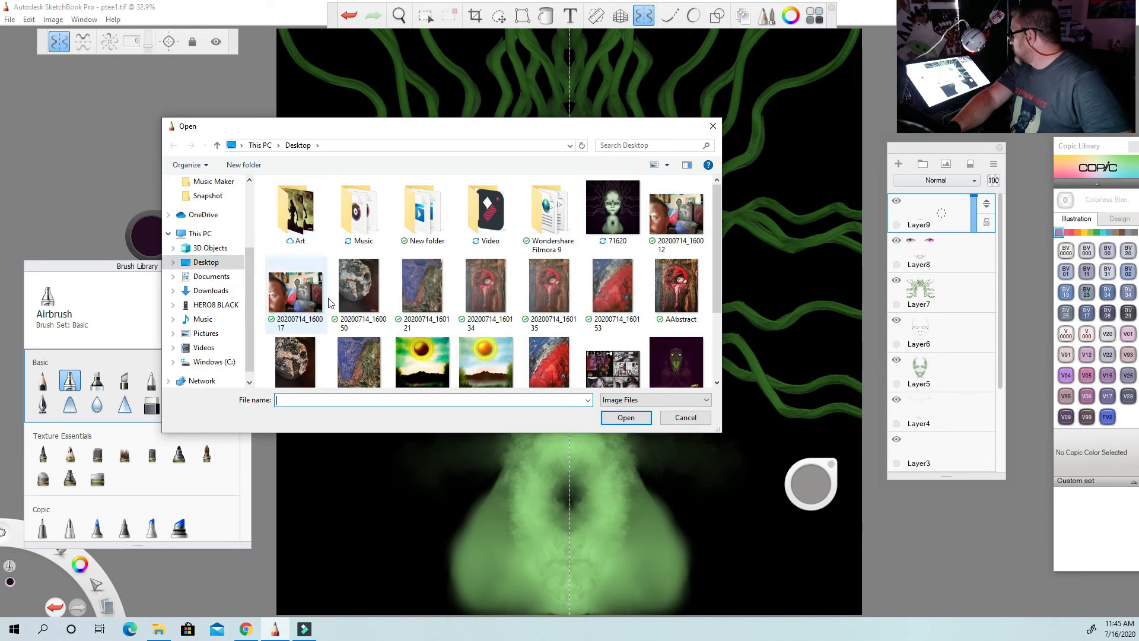
{"action": "scroll", "coordinate": [356, 284], "scroll_direction": "down", "scroll_amount": 2}
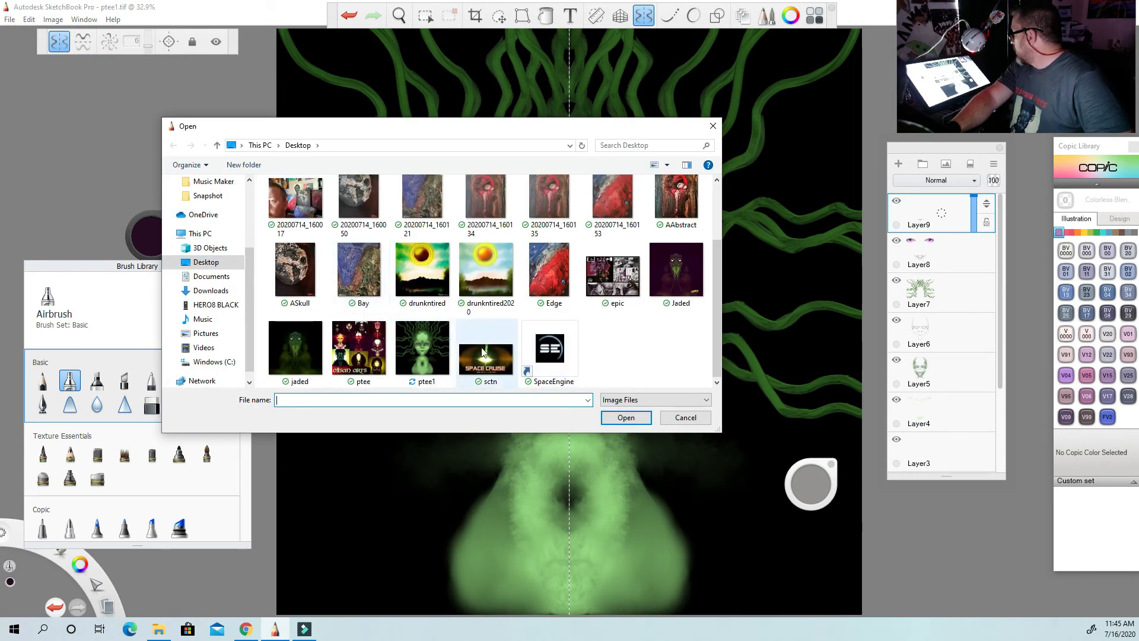
{"action": "scroll", "coordinate": [522, 326], "scroll_direction": "up", "scroll_amount": 2}
{"action": "double_click", "coordinate": [626, 211]}
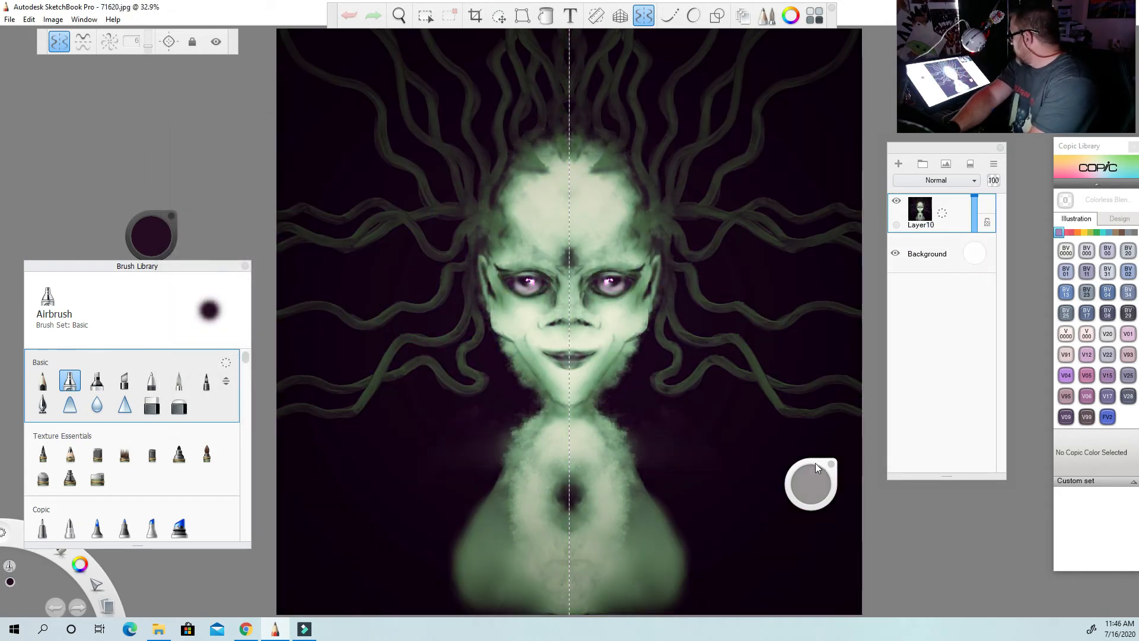
Choose the Crinkle brush from the Cowan_Textures3 set and add a new layer above Layer10.
{"action": "left_click_drag", "start_coordinate": [815, 464], "coordinate": [956, 504]}
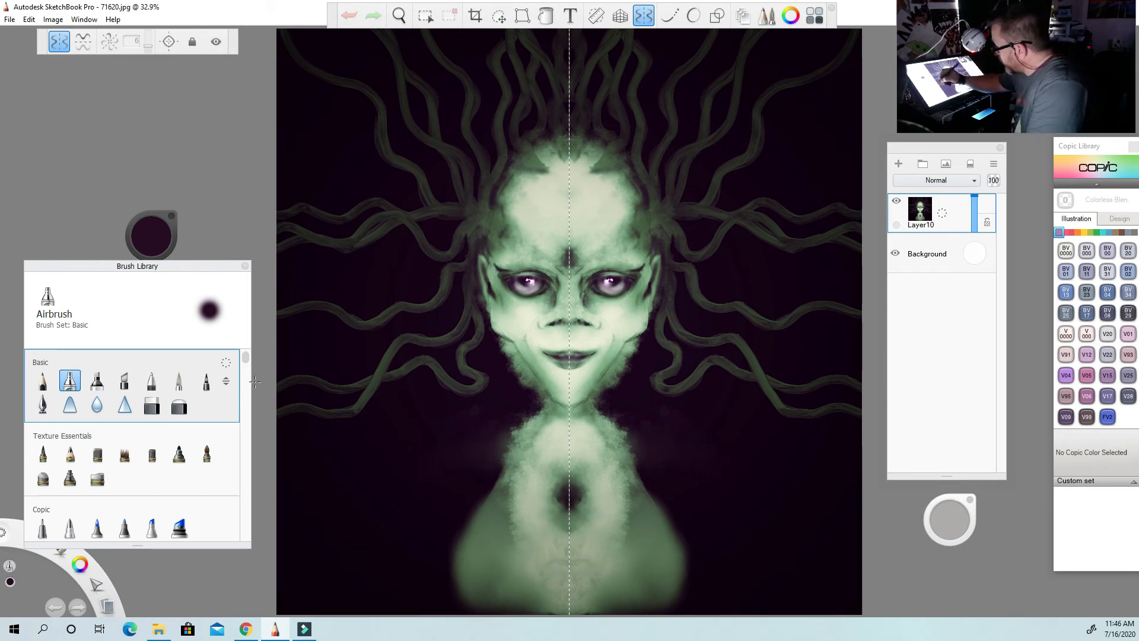
{"action": "left_click_drag", "start_coordinate": [246, 358], "coordinate": [242, 423]}
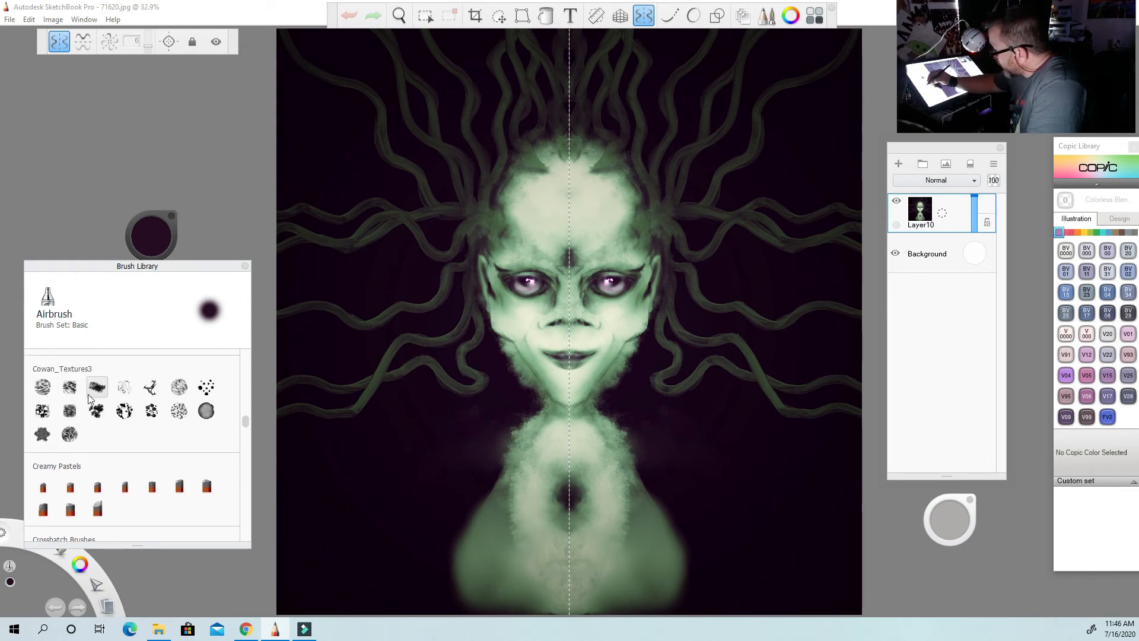
{"action": "left_click", "coordinate": [70, 434]}
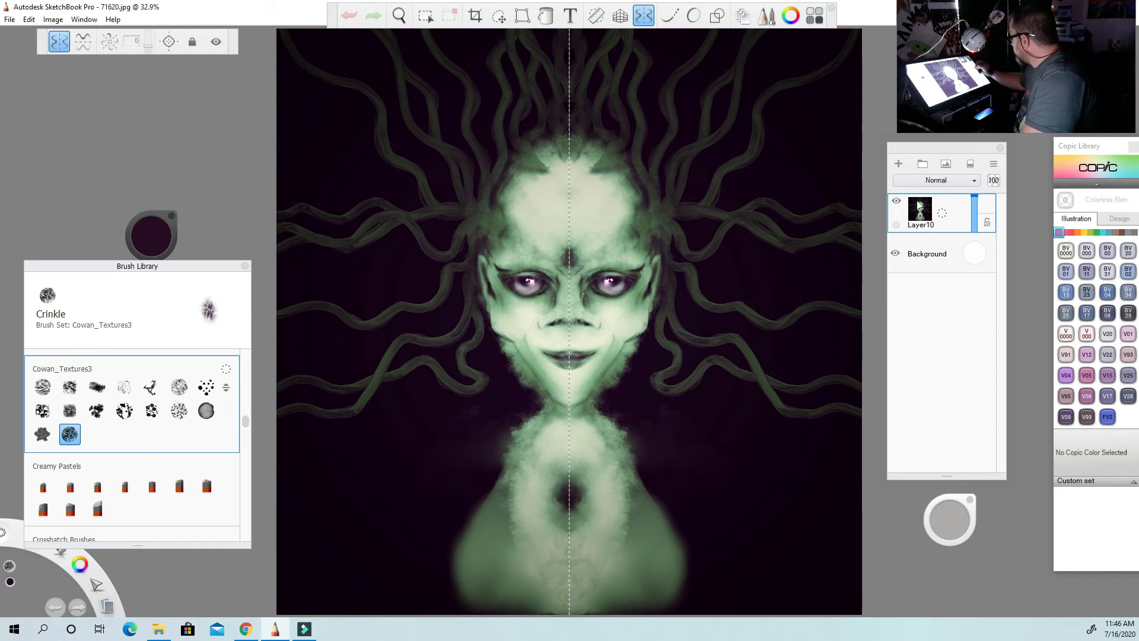
{"action": "left_click", "coordinate": [898, 164]}
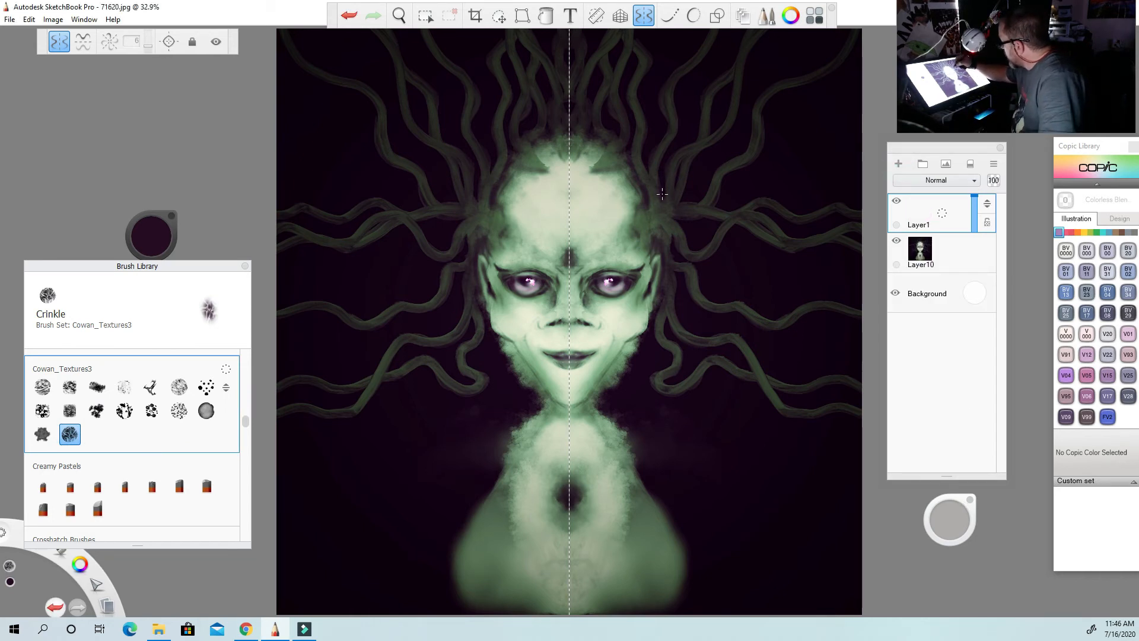
Set the brush colour to a pale grey-green and paint crinkled highlights along the tentacles directly above the head.
{"action": "left_click", "coordinate": [150, 238]}
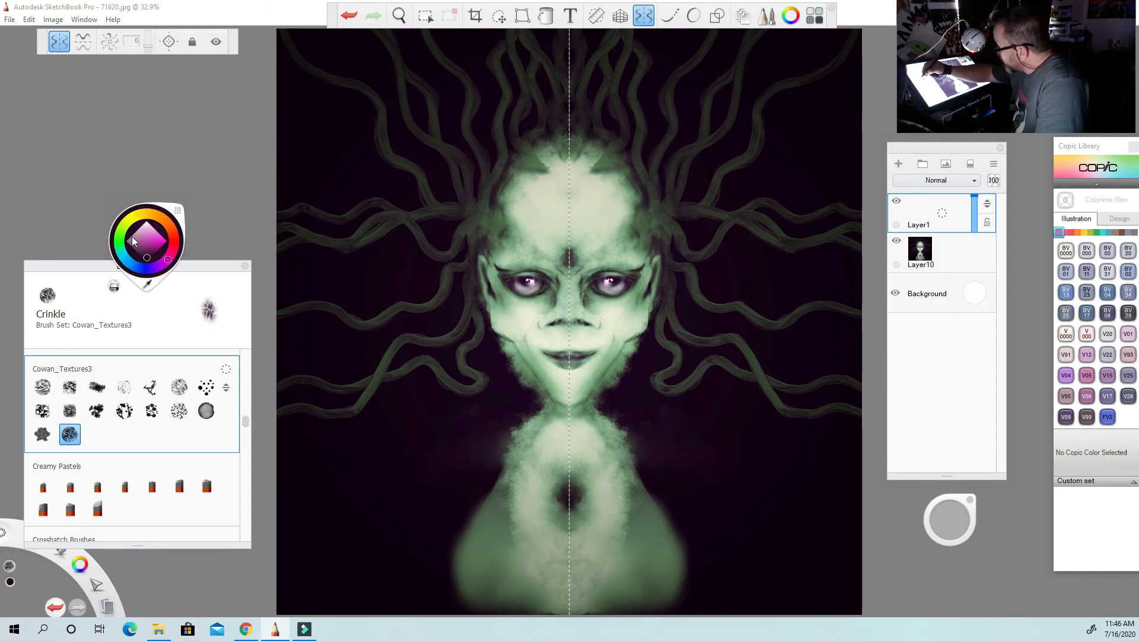
{"action": "left_click", "coordinate": [127, 239]}
{"action": "left_click", "coordinate": [144, 230]}
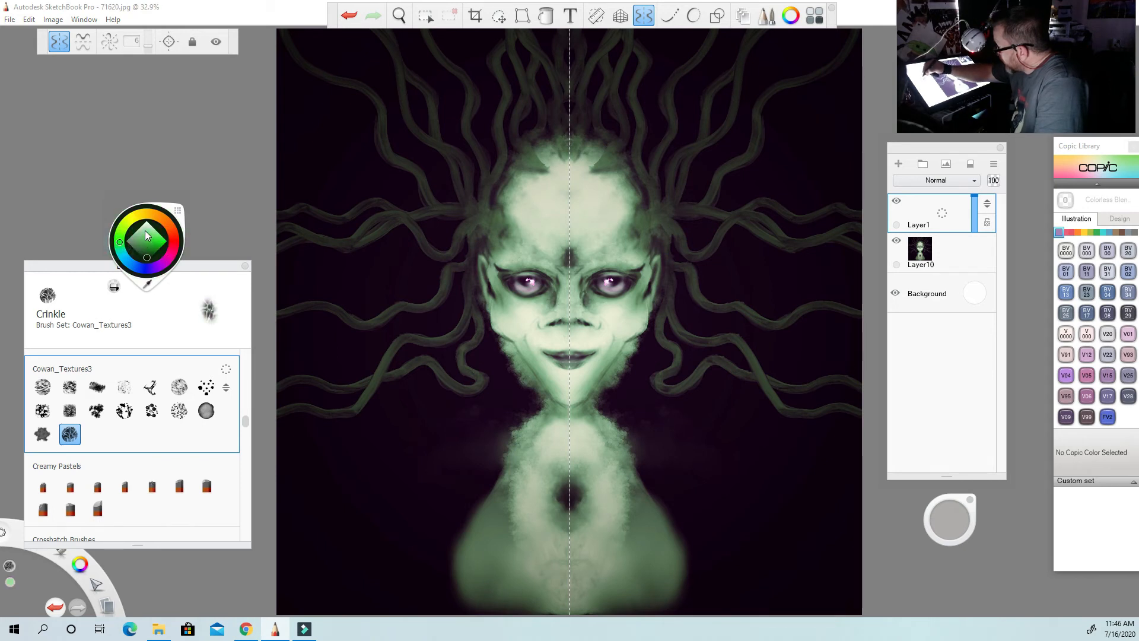
{"action": "left_click", "coordinate": [145, 230]}
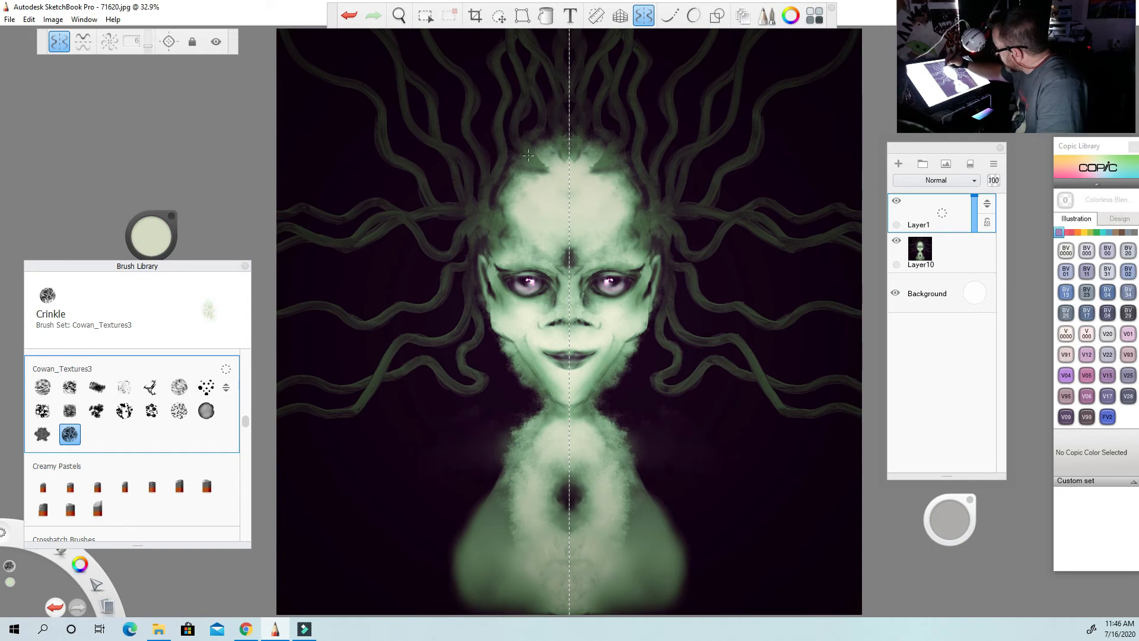
{"action": "mouse_move", "coordinate": [523, 144]}
{"action": "left_mouse_down"}
{"action": "mouse_move", "coordinate": [518, 121]}
{"action": "mouse_move", "coordinate": [536, 86]}
{"action": "mouse_move", "coordinate": [516, 122]}
{"action": "mouse_move", "coordinate": [557, 44]}
{"action": "mouse_move", "coordinate": [531, 137]}
{"action": "left_mouse_up"}
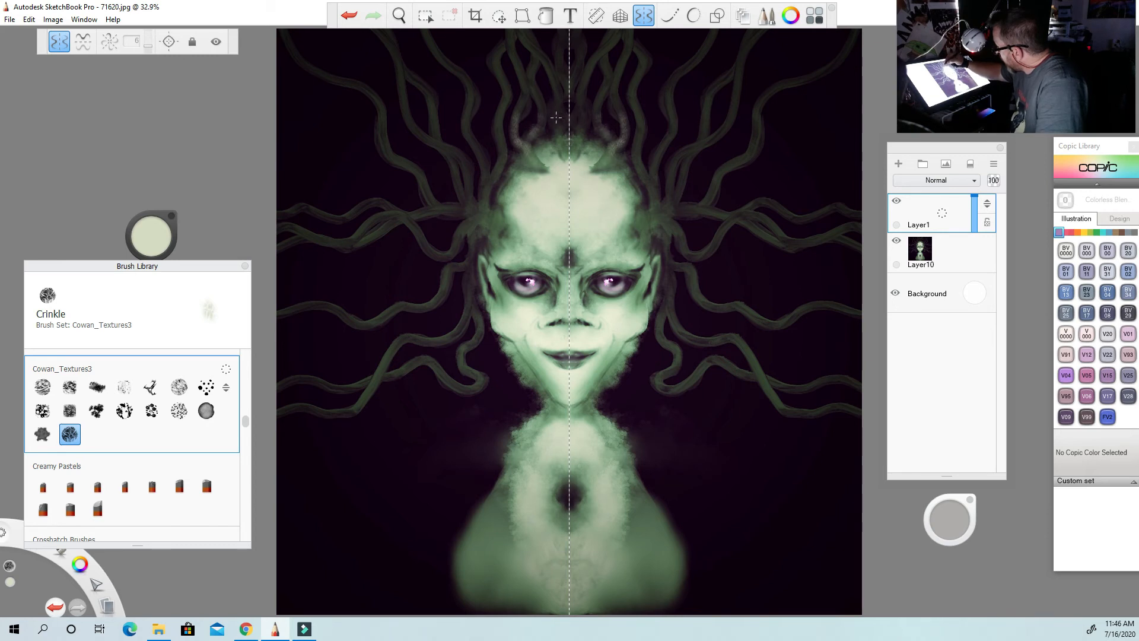
{"action": "mouse_move", "coordinate": [554, 111]}
{"action": "left_mouse_down"}
{"action": "mouse_move", "coordinate": [568, 46]}
{"action": "mouse_move", "coordinate": [561, 67]}
{"action": "mouse_move", "coordinate": [585, 95]}
{"action": "mouse_move", "coordinate": [540, 59]}
{"action": "mouse_move", "coordinate": [556, 84]}
{"action": "mouse_move", "coordinate": [532, 72]}
{"action": "mouse_move", "coordinate": [552, 117]}
{"action": "mouse_move", "coordinate": [534, 87]}
{"action": "left_mouse_up"}
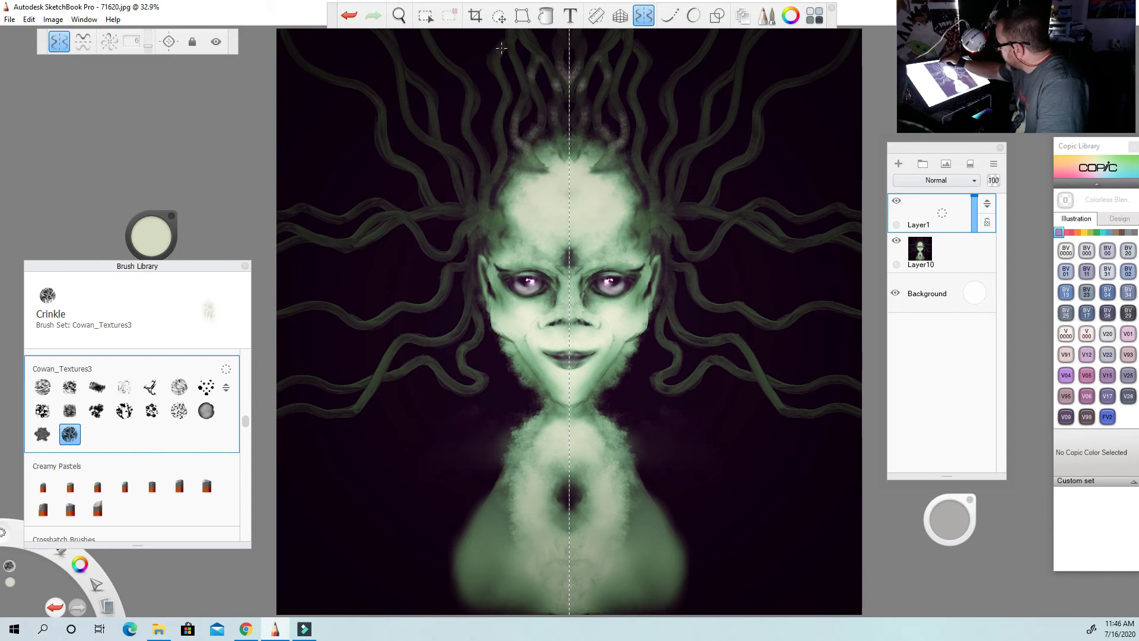
{"action": "mouse_move", "coordinate": [502, 48]}
{"action": "left_mouse_down"}
{"action": "mouse_move", "coordinate": [492, 187]}
{"action": "mouse_move", "coordinate": [506, 225]}
{"action": "mouse_move", "coordinate": [475, 235]}
{"action": "mouse_move", "coordinate": [476, 219]}
{"action": "left_mouse_up"}
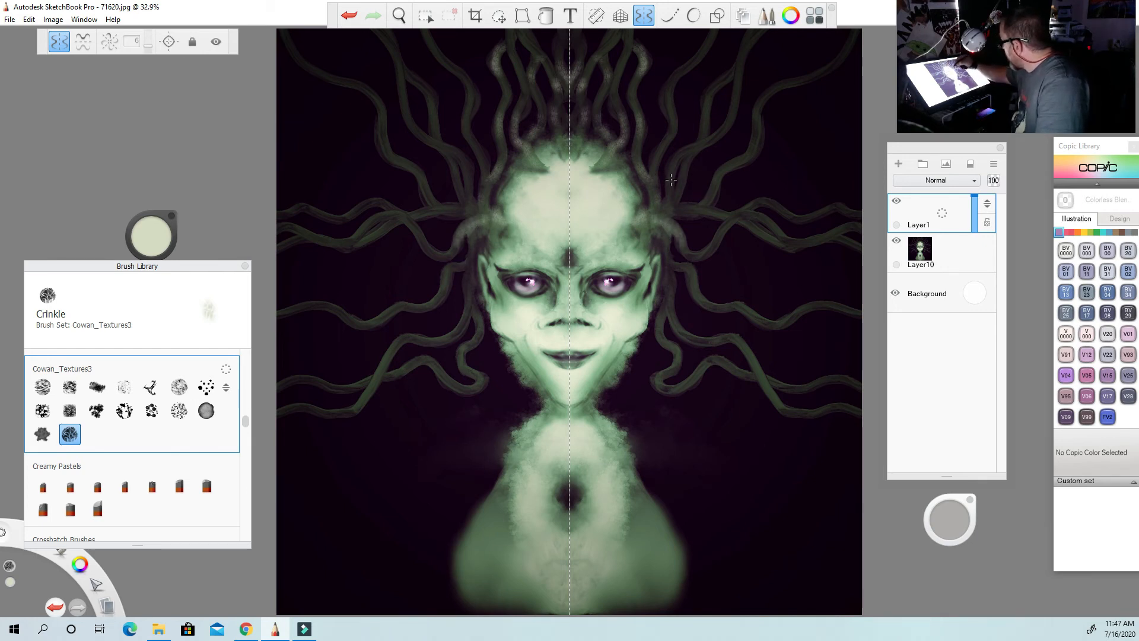
Paint pale crinkled highlights along the tentacles fanning upward and outward from the upper sides of the head.
{"action": "left_click_drag", "start_coordinate": [671, 179], "coordinate": [693, 144]}
{"action": "left_click_drag", "start_coordinate": [677, 76], "coordinate": [670, 111]}
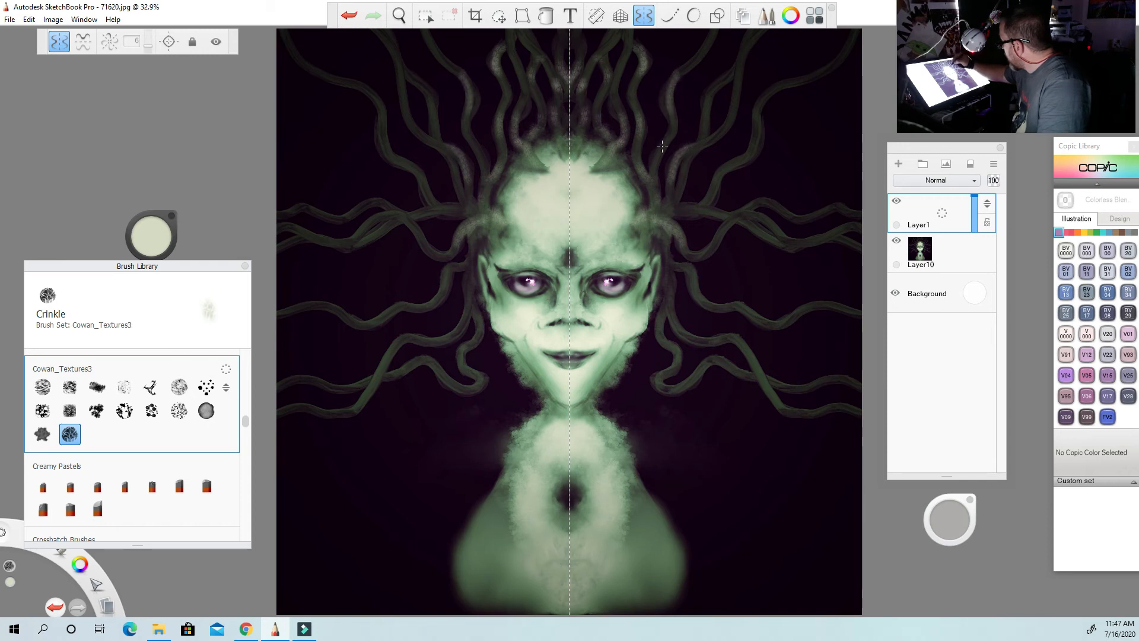
{"action": "left_click_drag", "start_coordinate": [660, 180], "coordinate": [655, 144]}
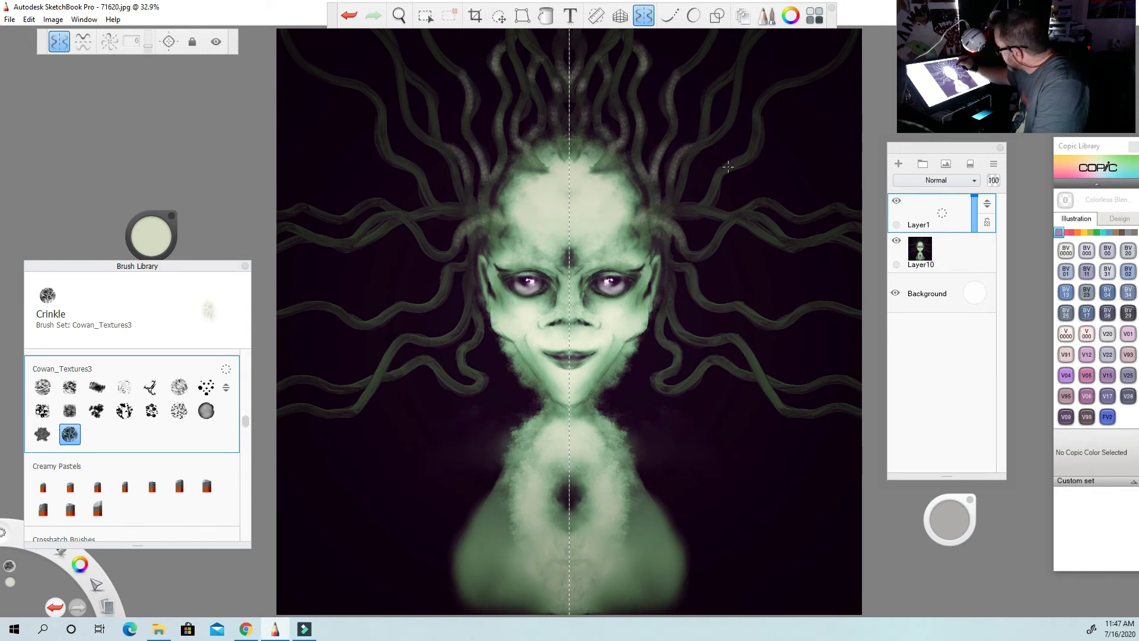
{"action": "left_click_drag", "start_coordinate": [728, 167], "coordinate": [722, 229]}
{"action": "mouse_move", "coordinate": [768, 92]}
{"action": "left_mouse_down"}
{"action": "mouse_move", "coordinate": [765, 153]}
{"action": "mouse_move", "coordinate": [766, 91]}
{"action": "left_mouse_up"}
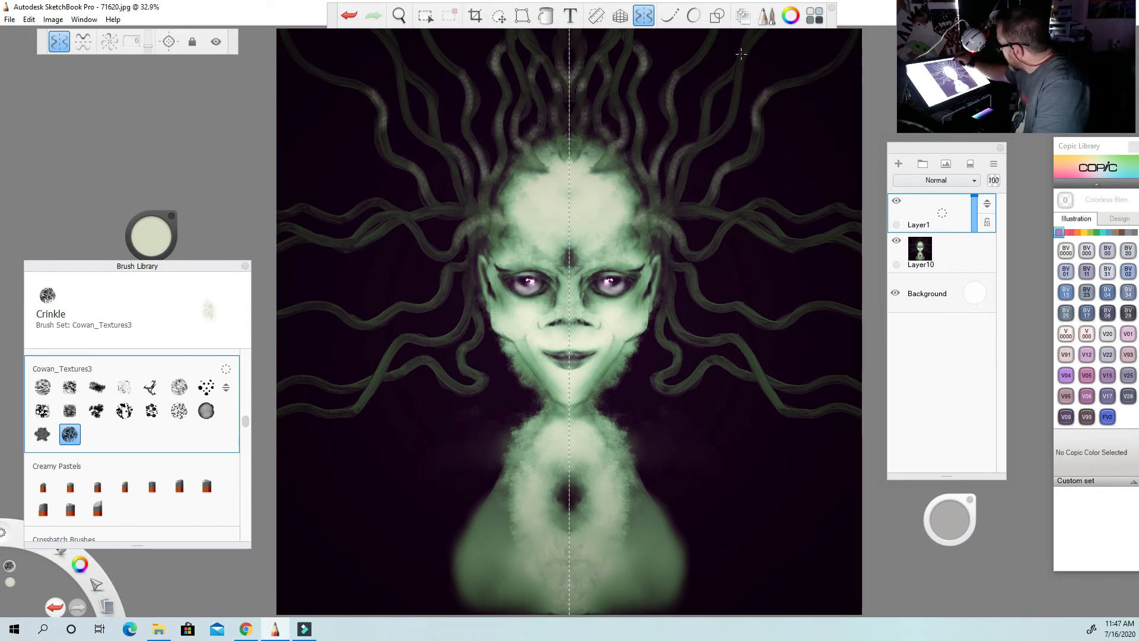
{"action": "left_click_drag", "start_coordinate": [748, 35], "coordinate": [740, 77]}
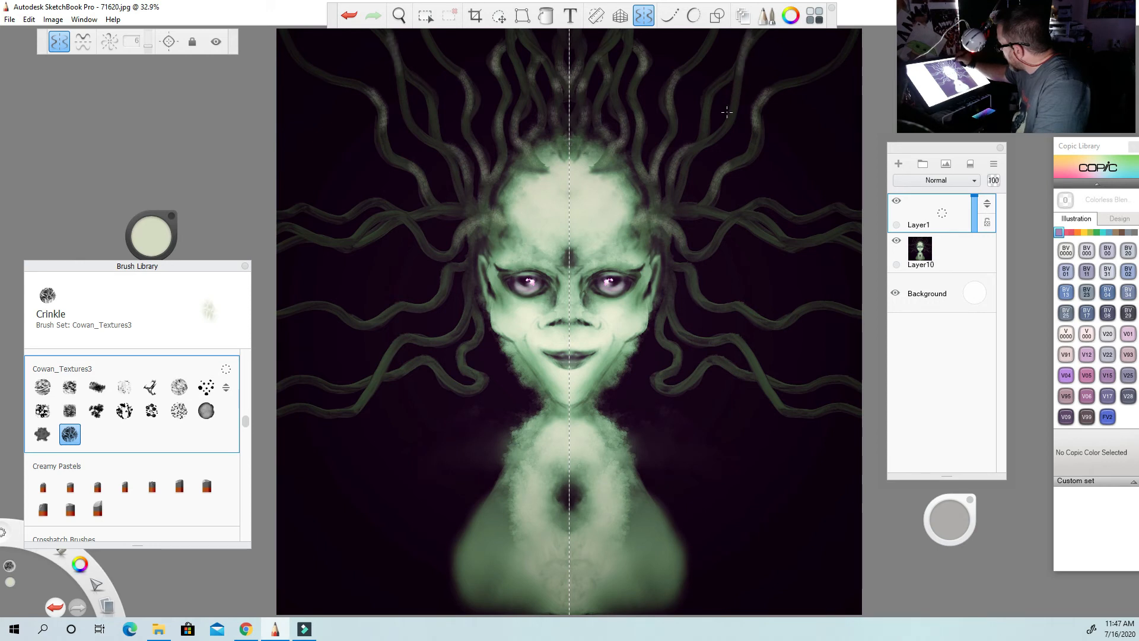
{"action": "left_click_drag", "start_coordinate": [704, 139], "coordinate": [714, 83]}
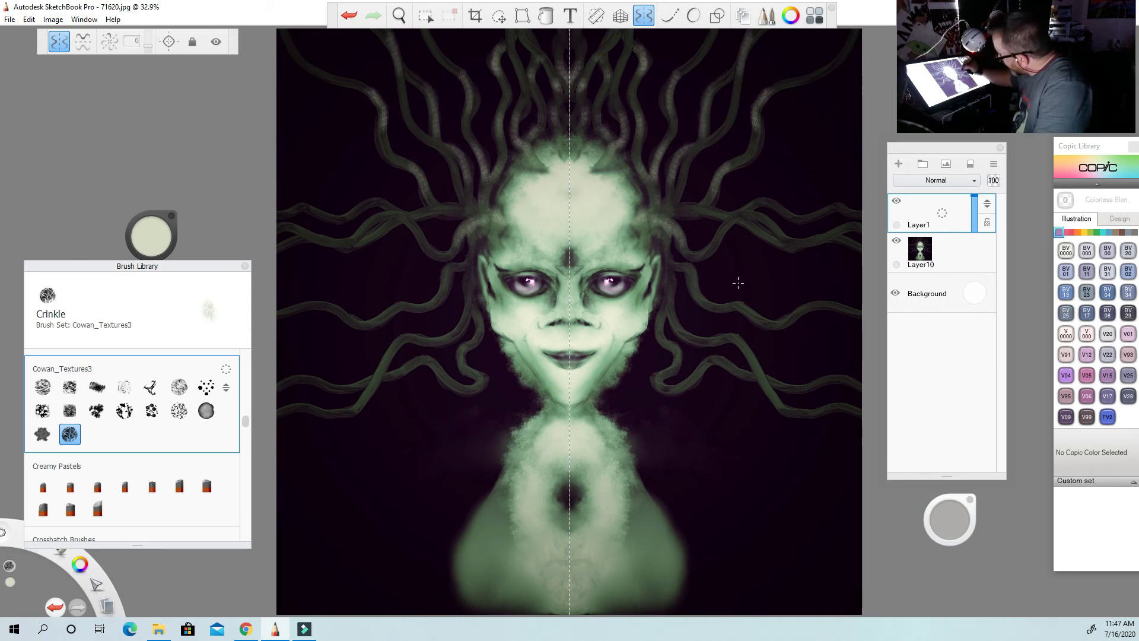
Paint pale crinkled highlights along the side tentacles from temple to jaw level, undoing and redoing the first stroke.
{"action": "left_click_drag", "start_coordinate": [664, 243], "coordinate": [712, 303]}
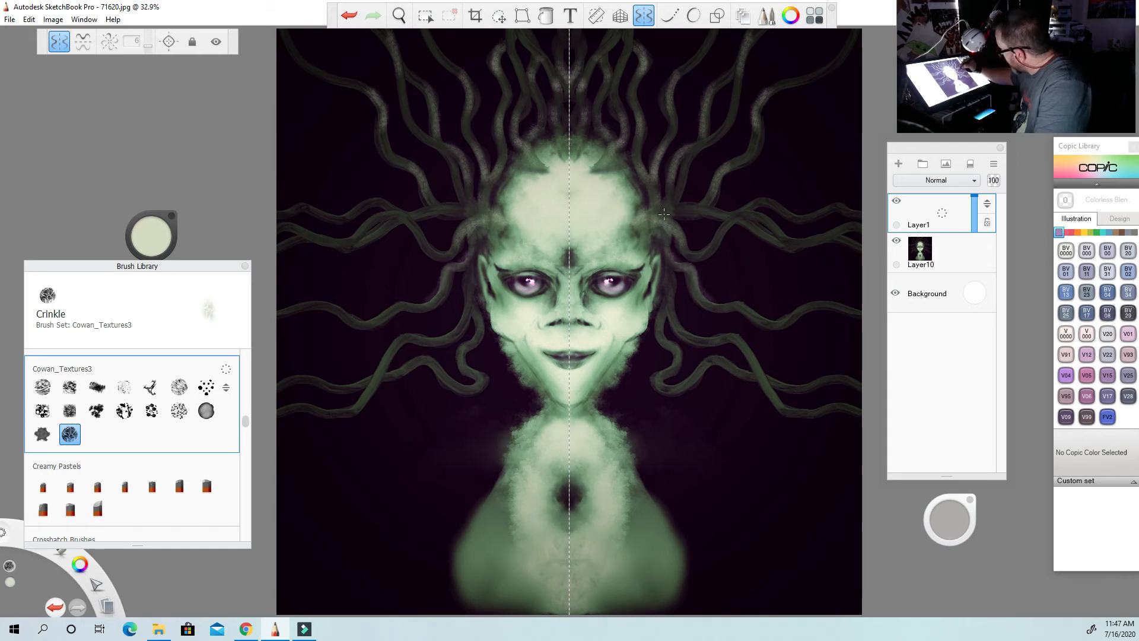
{"action": "left_click", "coordinate": [348, 16]}
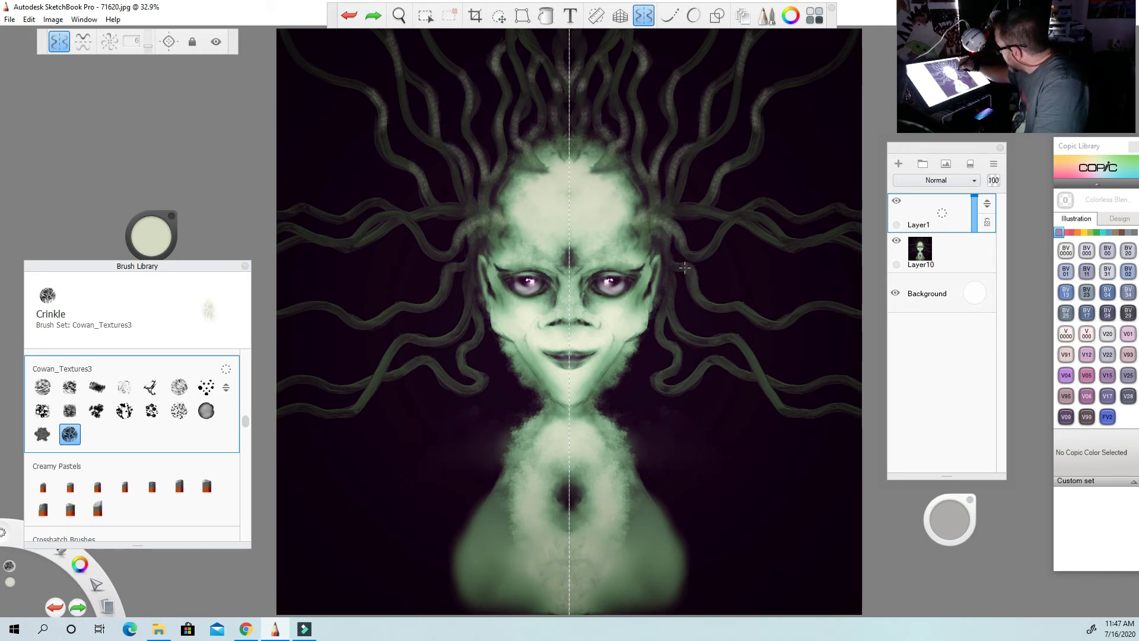
{"action": "mouse_move", "coordinate": [685, 268]}
{"action": "left_mouse_down"}
{"action": "mouse_move", "coordinate": [699, 300]}
{"action": "mouse_move", "coordinate": [766, 321]}
{"action": "mouse_move", "coordinate": [825, 305]}
{"action": "left_mouse_up"}
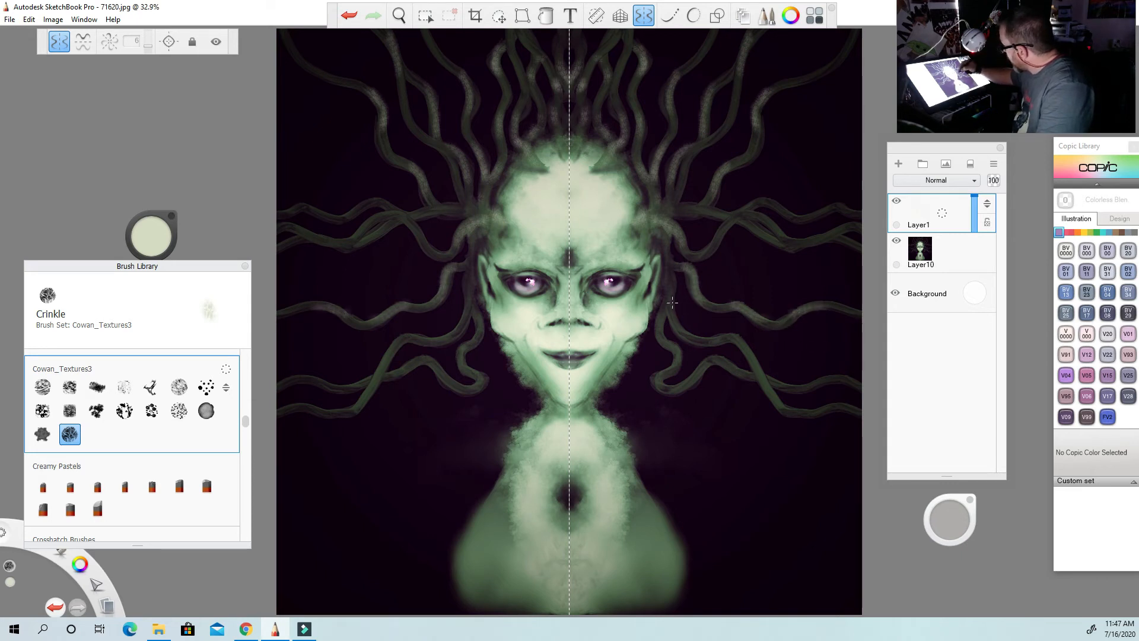
{"action": "mouse_move", "coordinate": [672, 304]}
{"action": "left_mouse_down"}
{"action": "mouse_move", "coordinate": [671, 294]}
{"action": "mouse_move", "coordinate": [673, 317]}
{"action": "mouse_move", "coordinate": [699, 343]}
{"action": "mouse_move", "coordinate": [739, 344]}
{"action": "mouse_move", "coordinate": [774, 399]}
{"action": "left_mouse_up"}
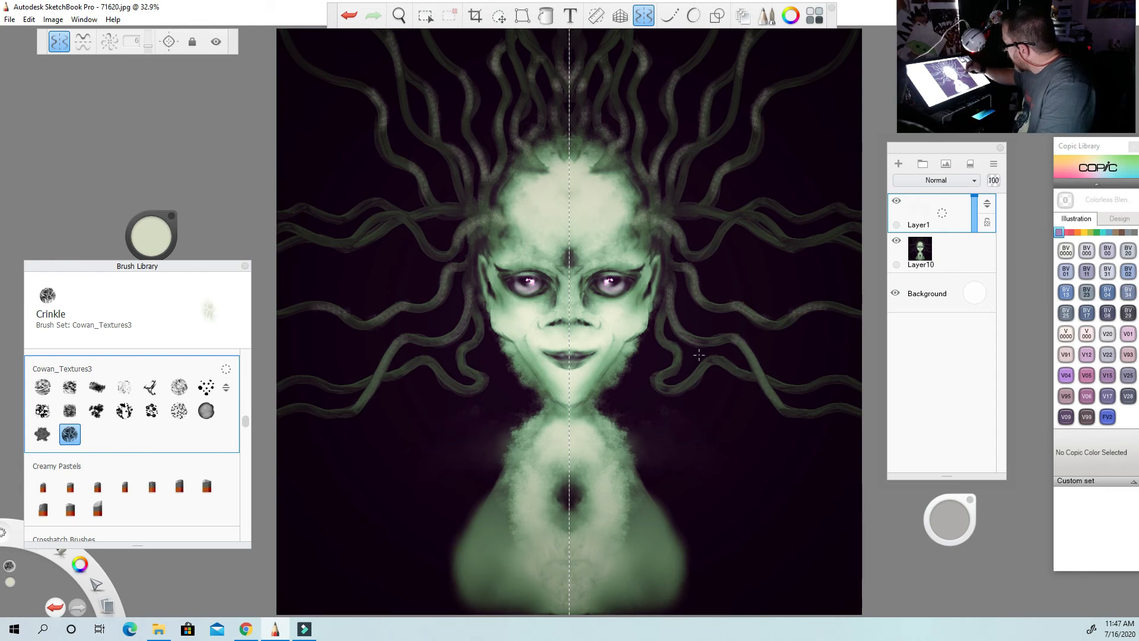
{"action": "mouse_move", "coordinate": [663, 314]}
{"action": "left_mouse_down"}
{"action": "mouse_move", "coordinate": [661, 338]}
{"action": "mouse_move", "coordinate": [680, 356]}
{"action": "mouse_move", "coordinate": [664, 374]}
{"action": "mouse_move", "coordinate": [693, 381]}
{"action": "mouse_move", "coordinate": [668, 385]}
{"action": "mouse_move", "coordinate": [729, 363]}
{"action": "left_mouse_up"}
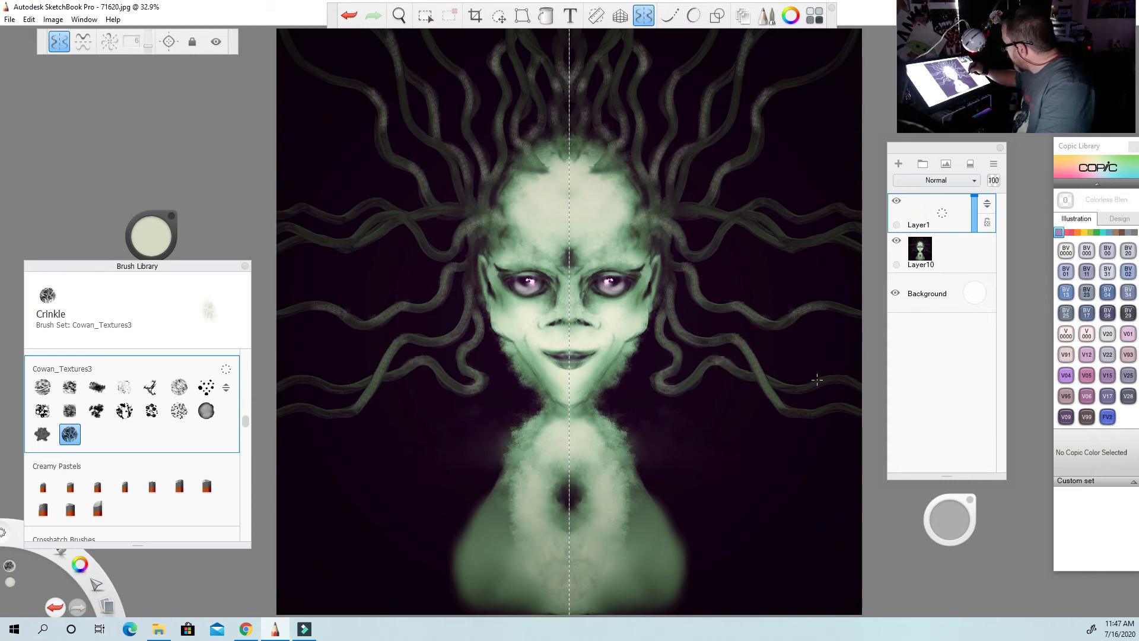
{"action": "left_click_drag", "start_coordinate": [817, 379], "coordinate": [852, 390]}
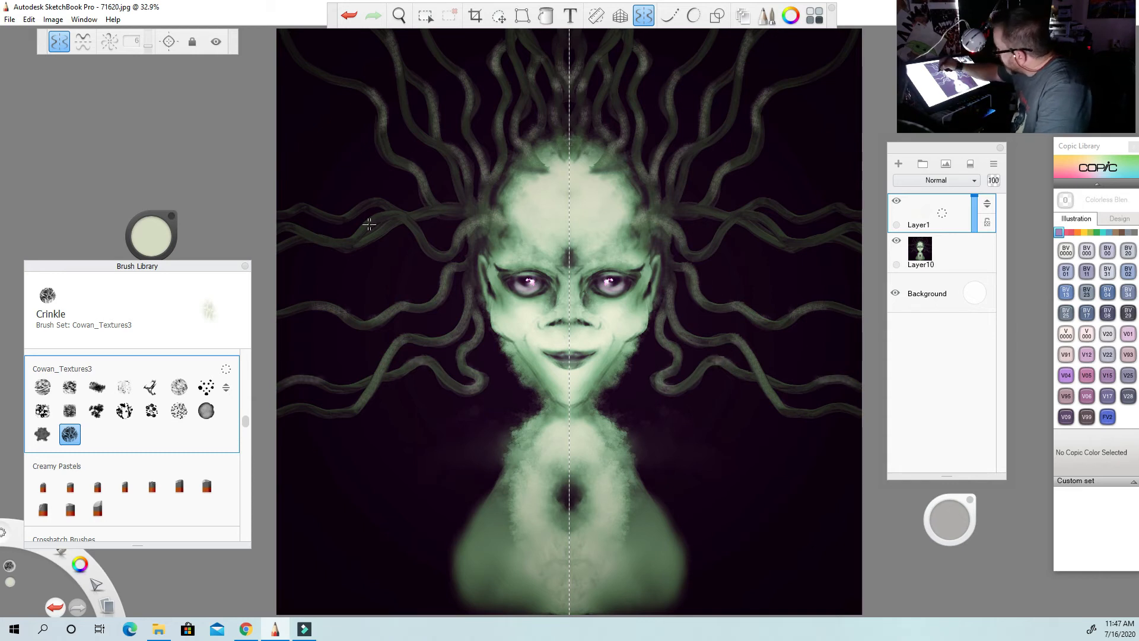
{"action": "mouse_move", "coordinate": [316, 238]}
{"action": "left_mouse_down"}
{"action": "mouse_move", "coordinate": [365, 236]}
{"action": "mouse_move", "coordinate": [375, 212]}
{"action": "mouse_move", "coordinate": [349, 242]}
{"action": "mouse_move", "coordinate": [379, 214]}
{"action": "mouse_move", "coordinate": [310, 211]}
{"action": "mouse_move", "coordinate": [470, 184]}
{"action": "left_mouse_up"}
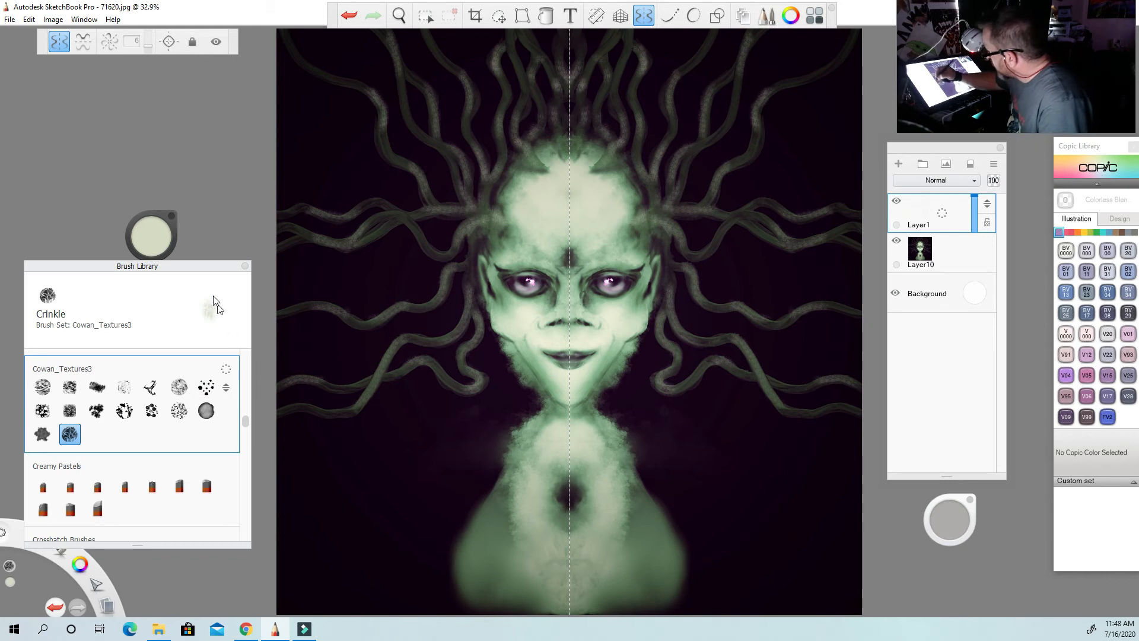
Paint crinkled texture on the tentacles in a dark green sampled from the artwork, and blend it with Smudge Soft Round Brush 2.
{"action": "left_click", "coordinate": [152, 238]}
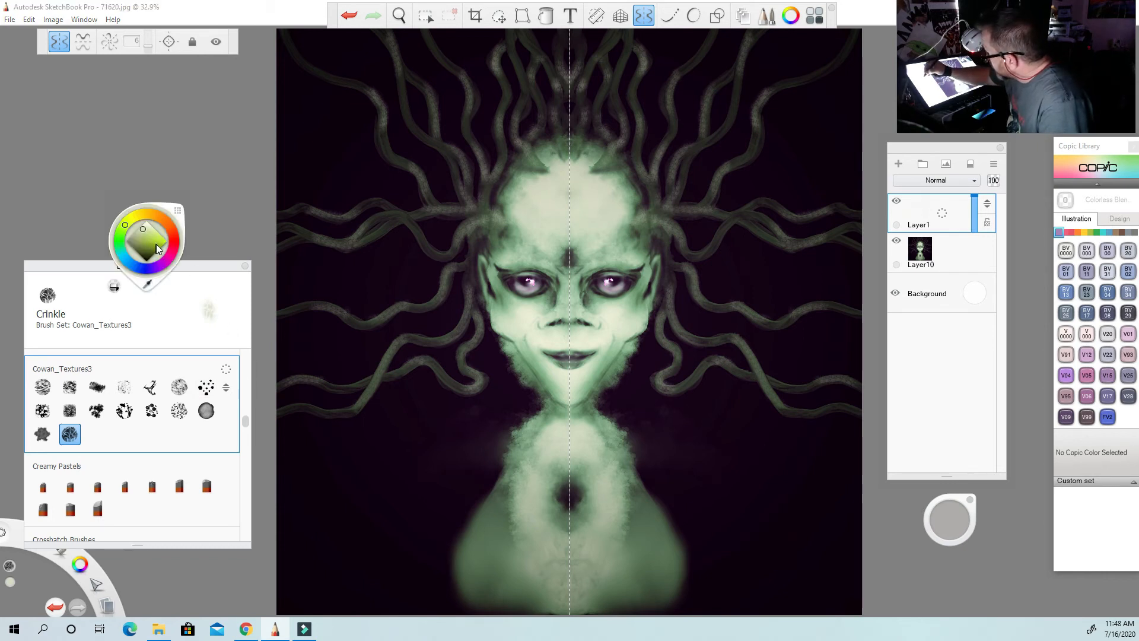
{"action": "left_click", "coordinate": [148, 283]}
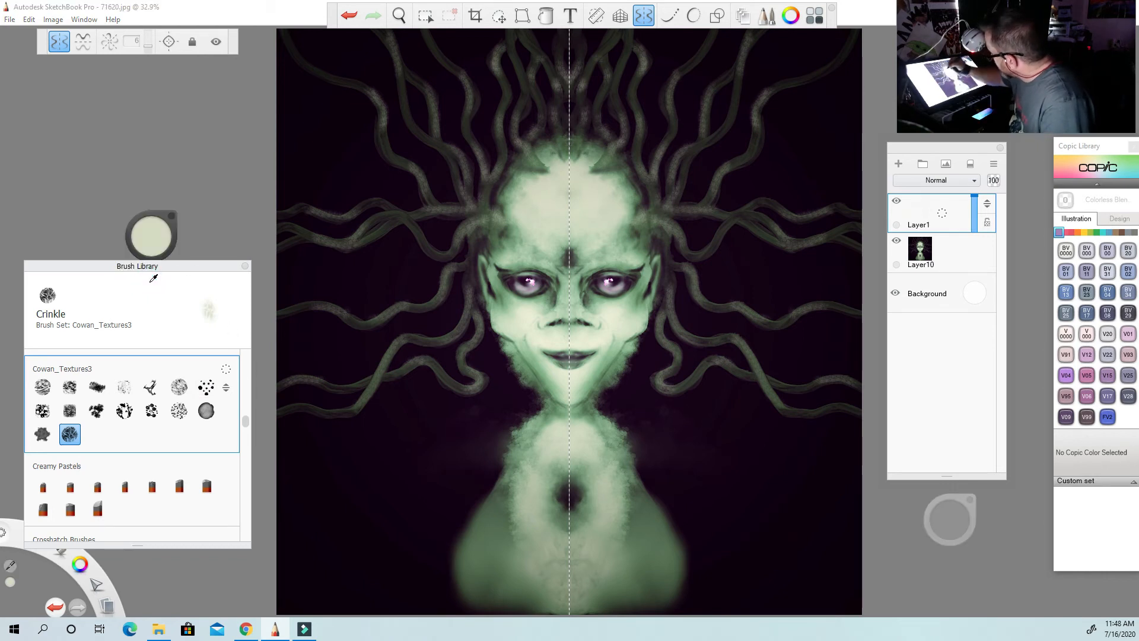
{"action": "left_click", "coordinate": [434, 242]}
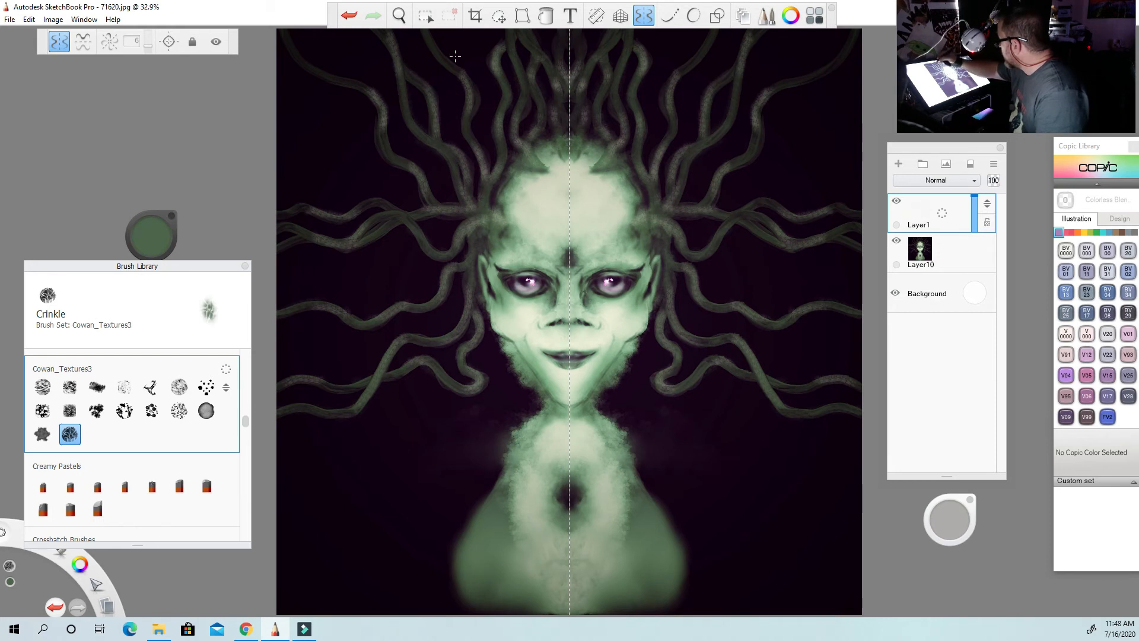
{"action": "left_click_drag", "start_coordinate": [428, 36], "coordinate": [472, 106]}
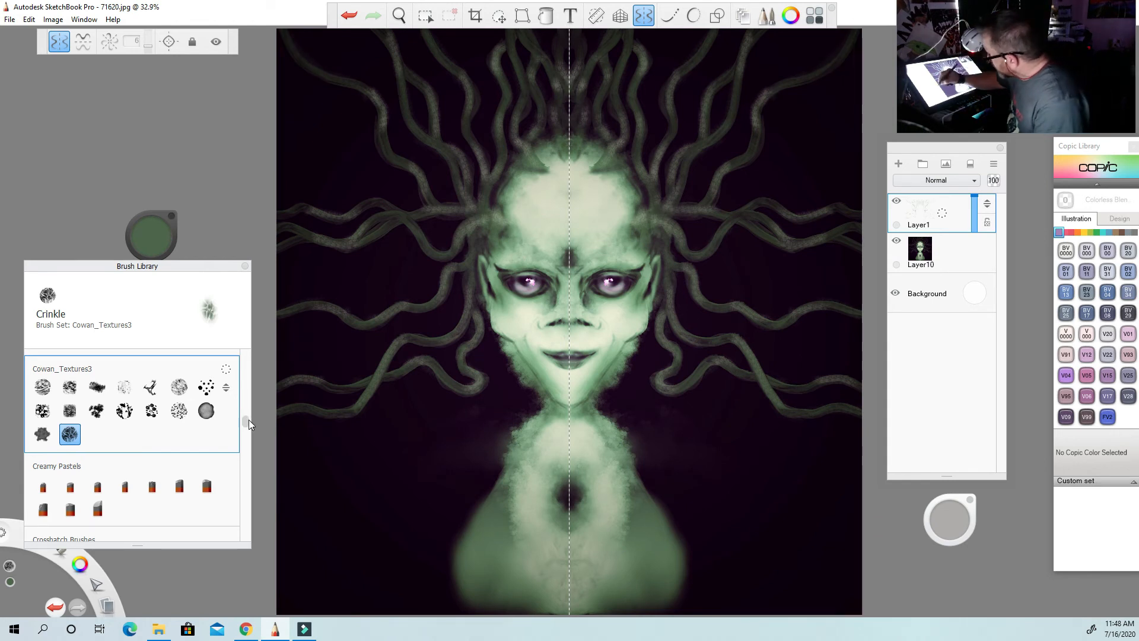
{"action": "mouse_move", "coordinate": [246, 422]}
{"action": "left_mouse_down"}
{"action": "mouse_move", "coordinate": [247, 356]}
{"action": "mouse_move", "coordinate": [244, 386]}
{"action": "left_mouse_up"}
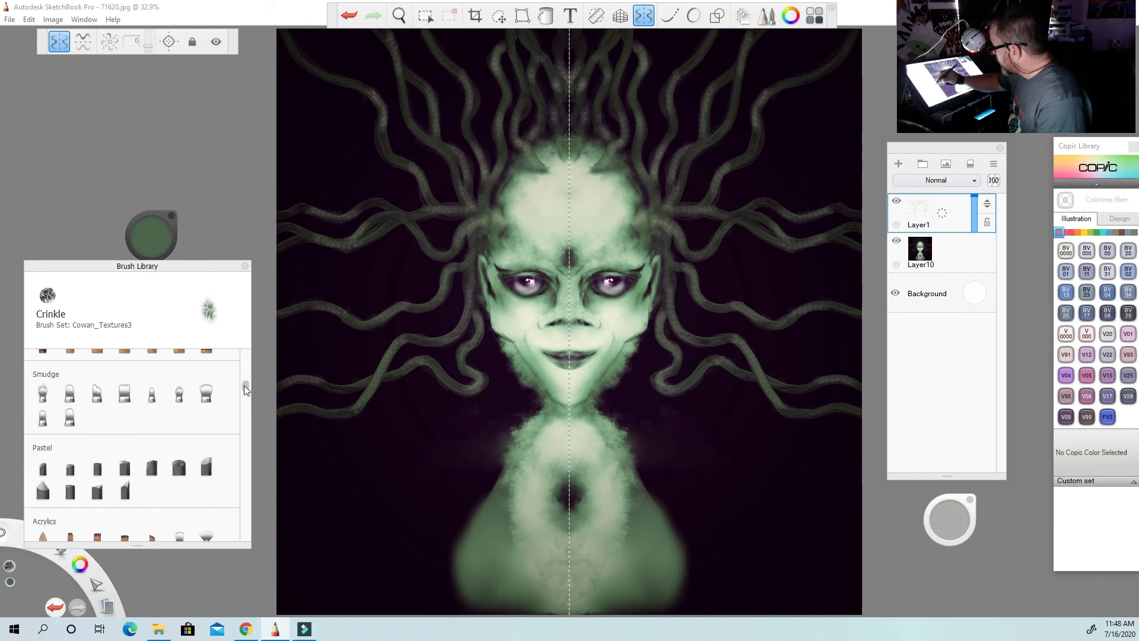
{"action": "left_click", "coordinate": [178, 393]}
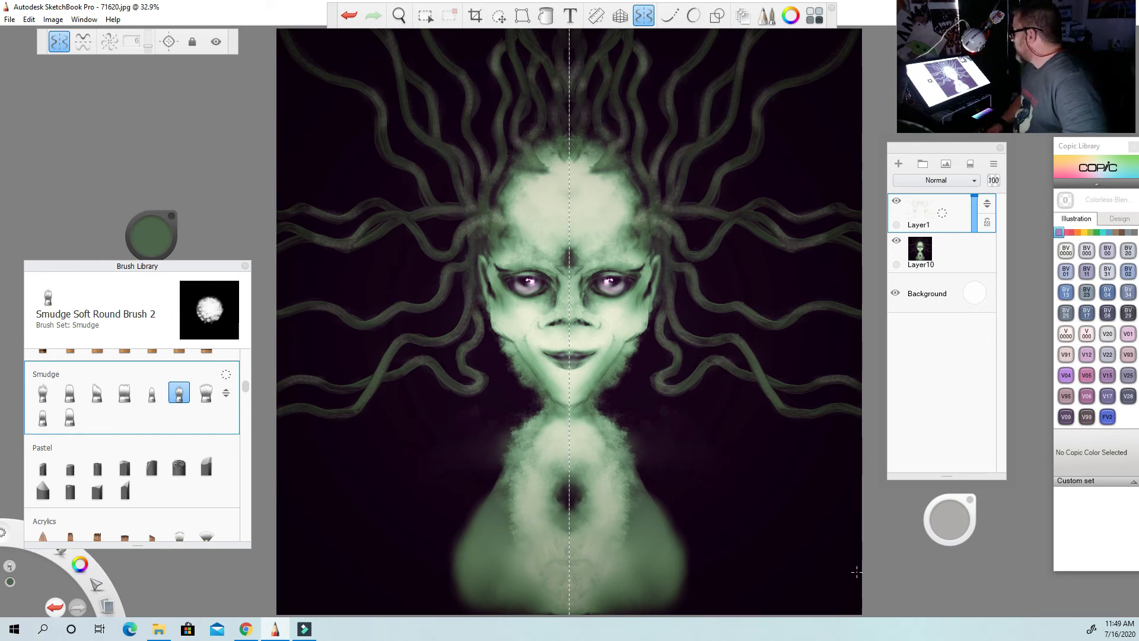
Switch to the Airbrush from the Basic set and sample the dark purple background as the brush colour.
{"action": "left_click", "coordinate": [152, 243]}
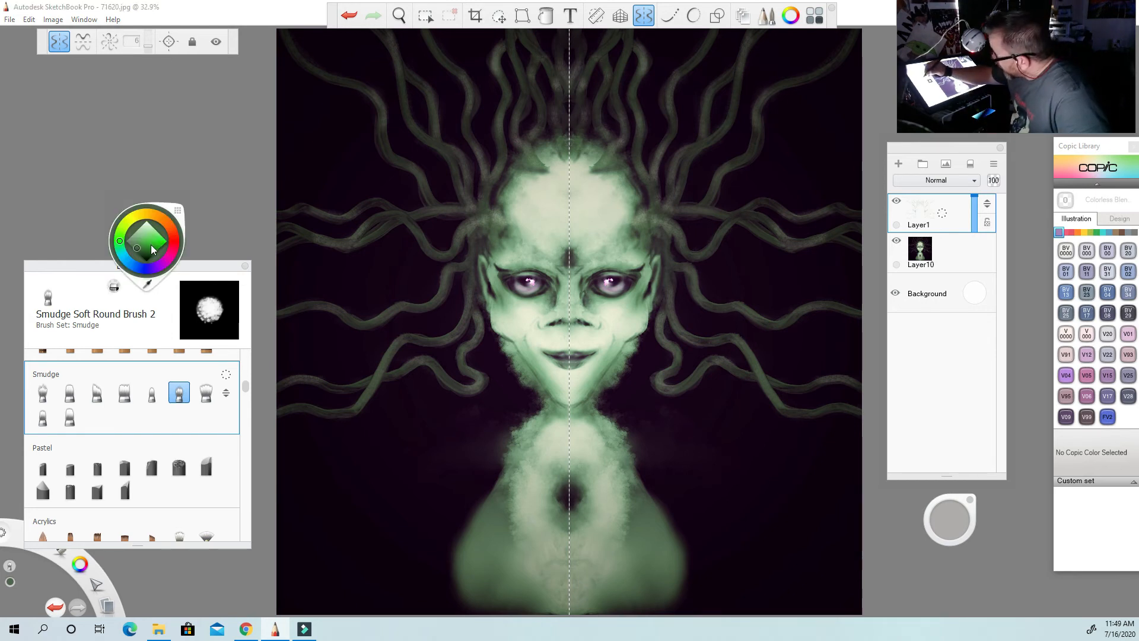
{"action": "left_click", "coordinate": [148, 269]}
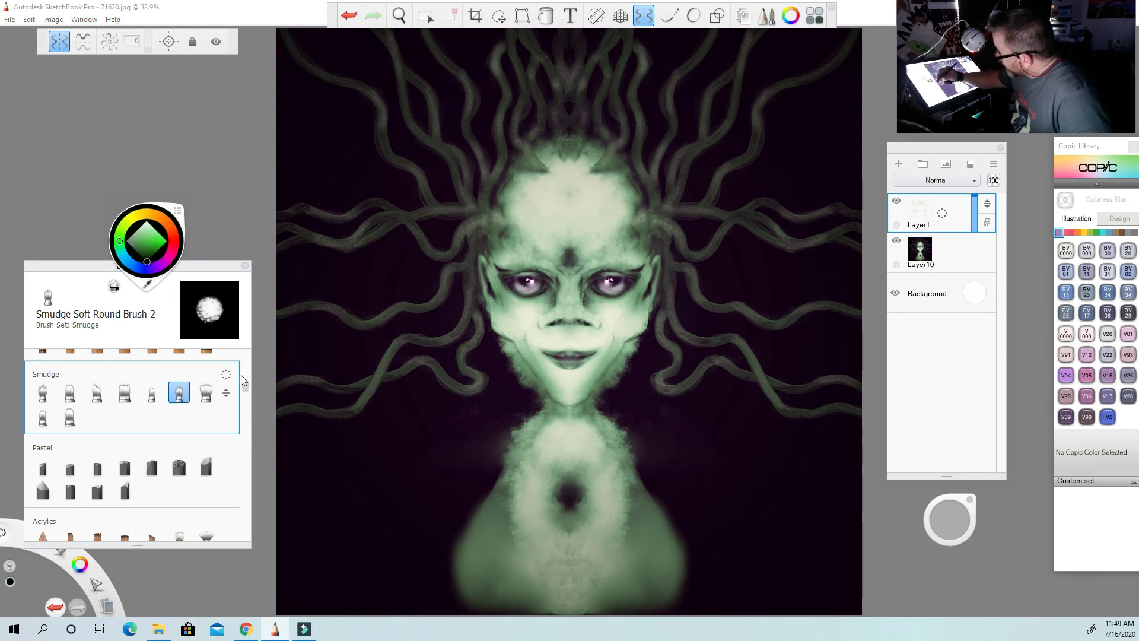
{"action": "left_click_drag", "start_coordinate": [246, 387], "coordinate": [244, 351]}
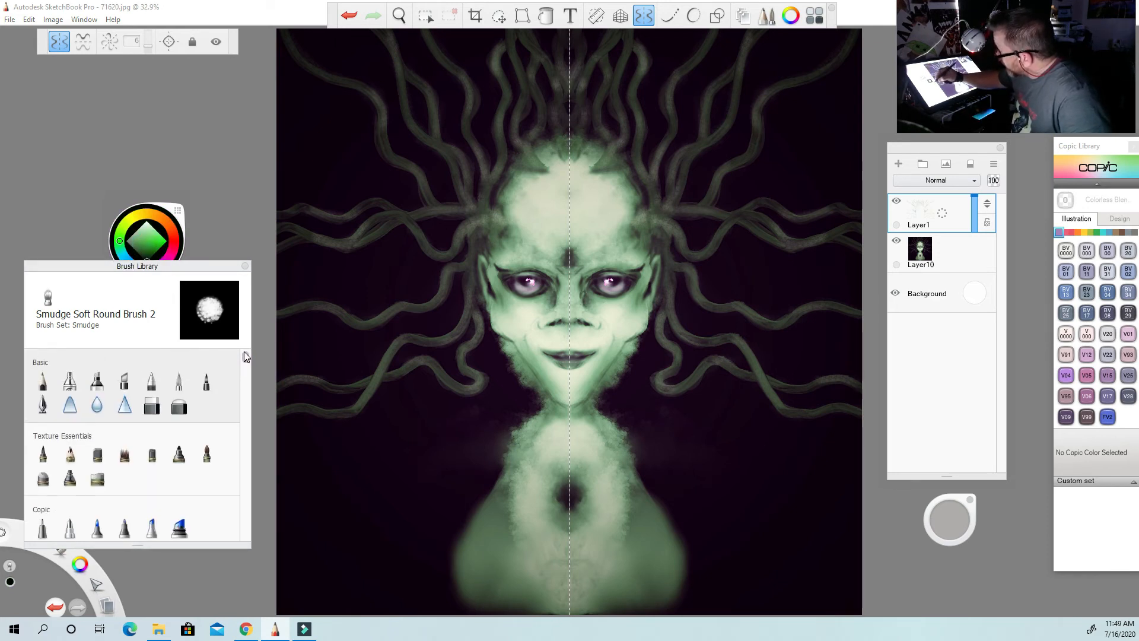
{"action": "left_click", "coordinate": [69, 380]}
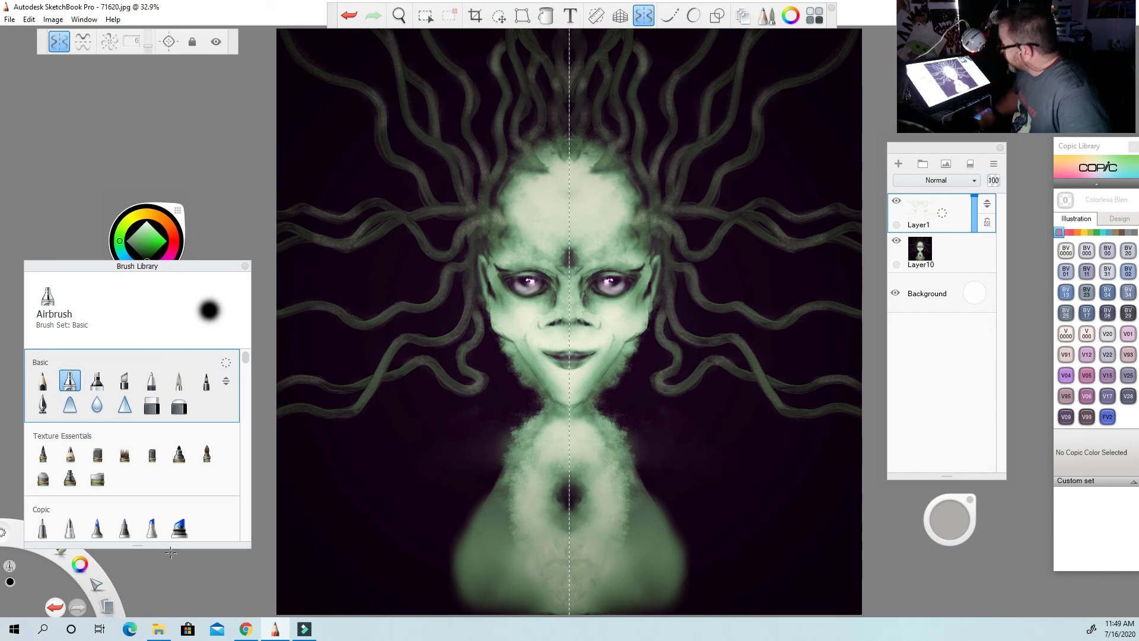
{"action": "left_click", "coordinate": [167, 207]}
{"action": "left_click", "coordinate": [146, 283]}
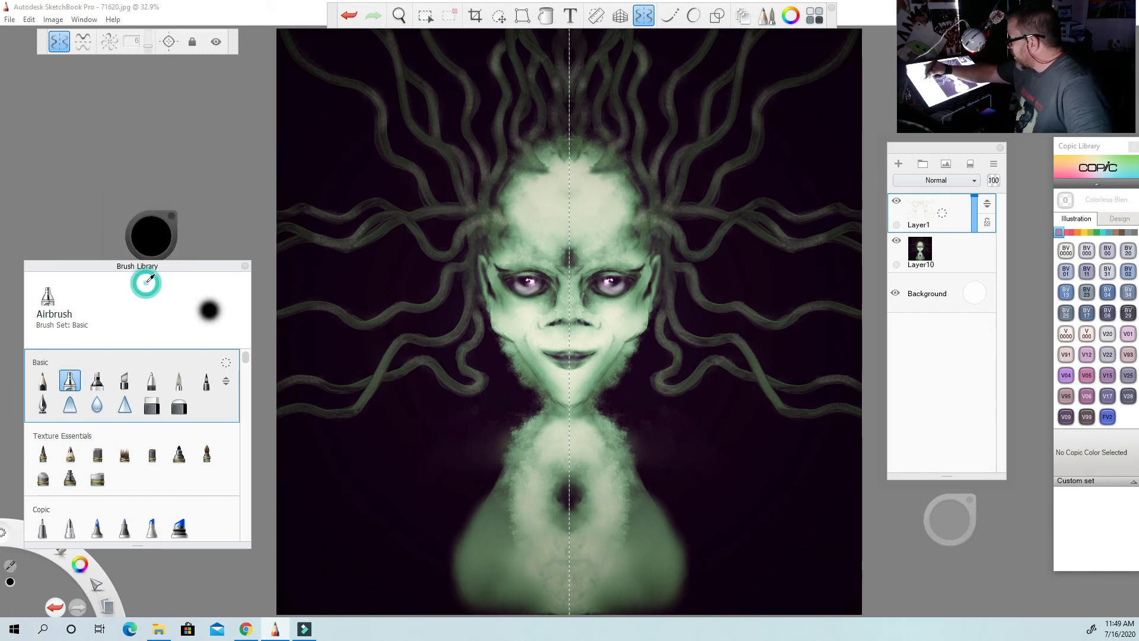
{"action": "left_click", "coordinate": [324, 486]}
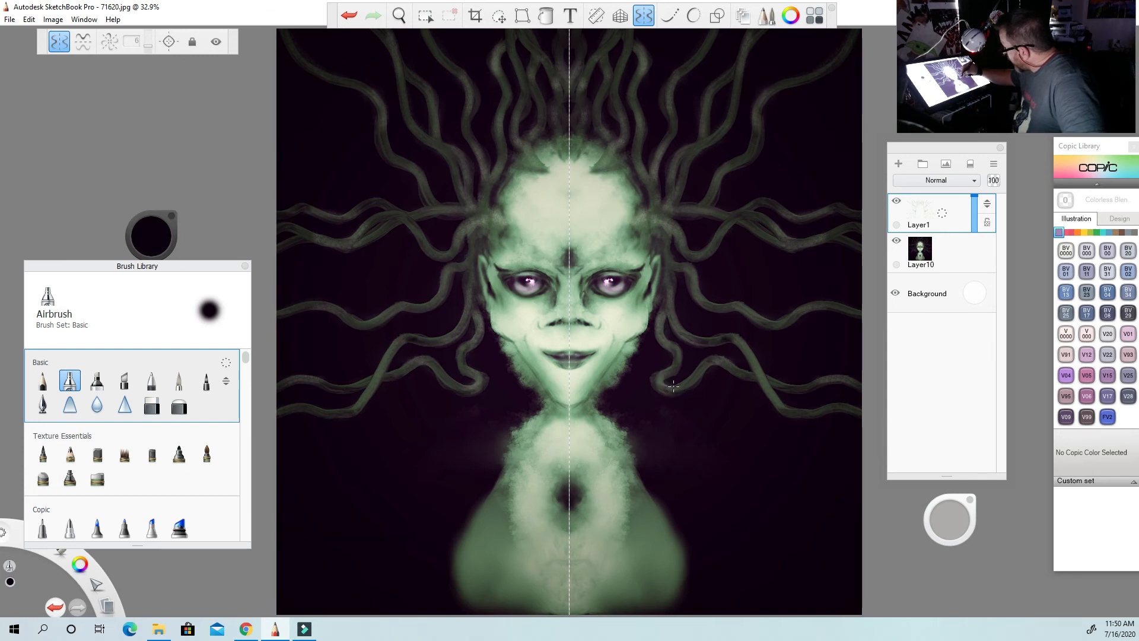
Airbrush soft dark shadows around the lower side tentacles, the tentacle roots beside the head and the top of the scalp.
{"action": "left_click_drag", "start_coordinate": [706, 366], "coordinate": [723, 366]}
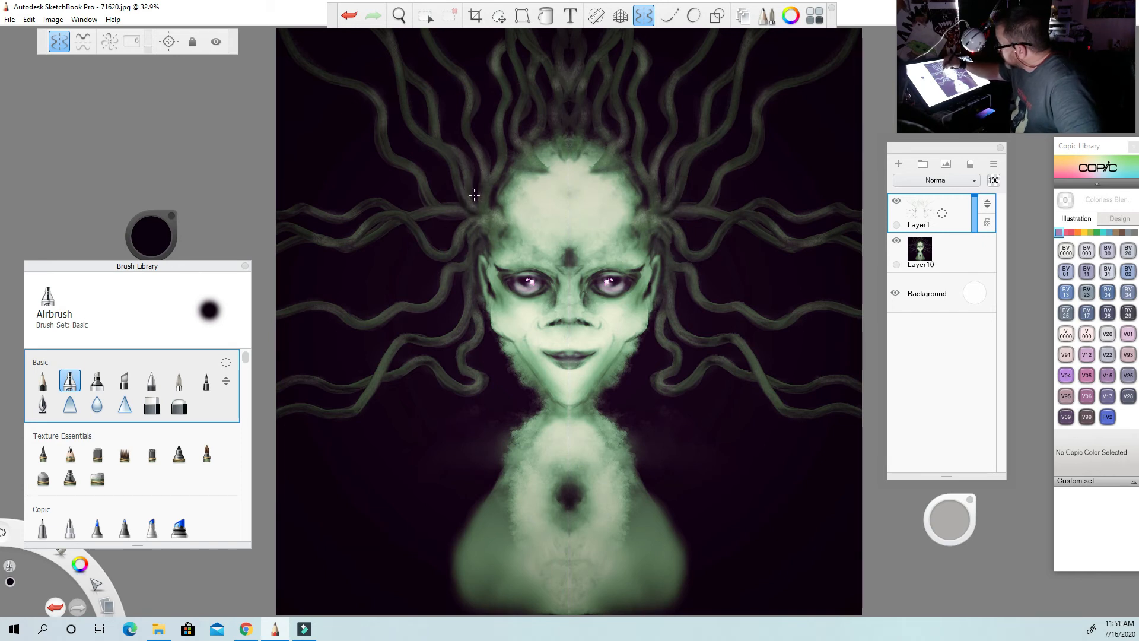
{"action": "left_click_drag", "start_coordinate": [496, 181], "coordinate": [507, 151]}
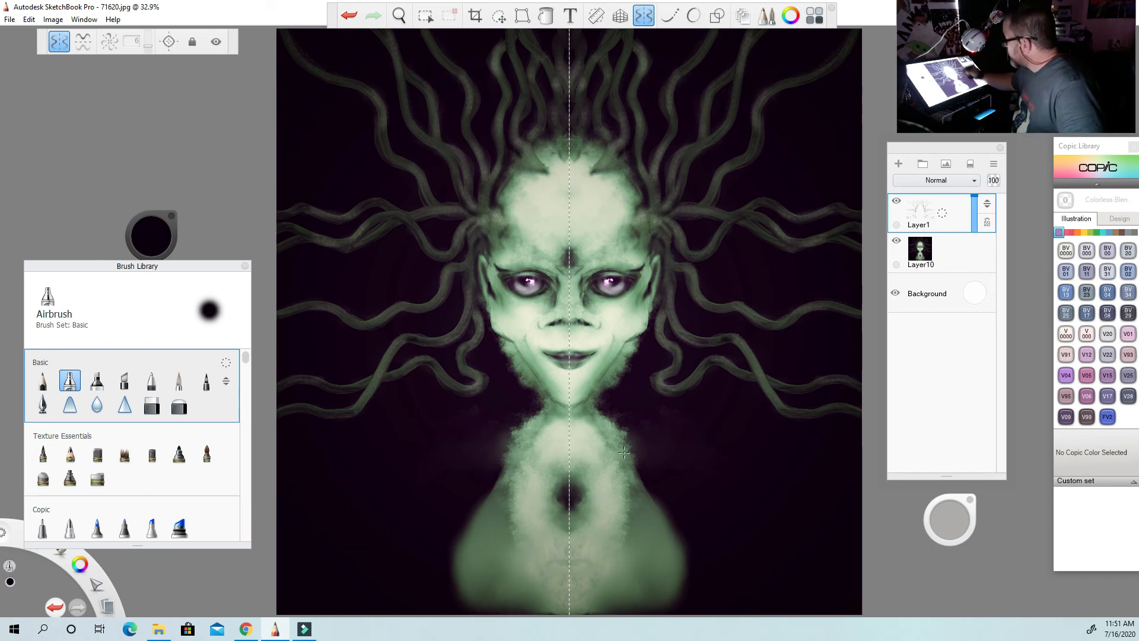
{"action": "left_click_drag", "start_coordinate": [608, 171], "coordinate": [627, 174]}
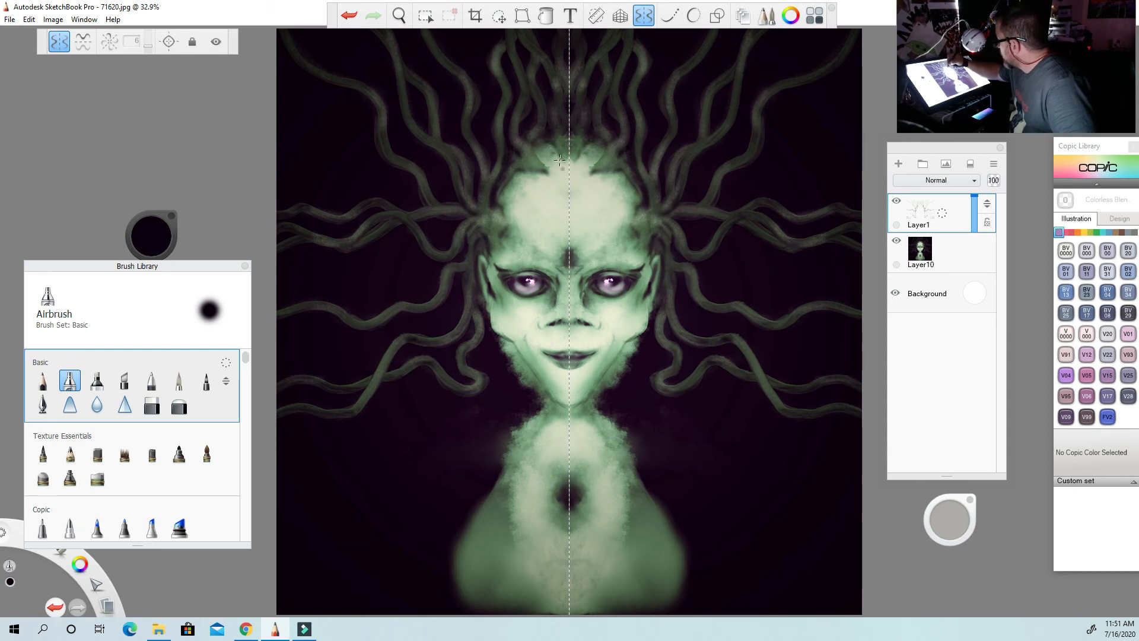
{"action": "left_click_drag", "start_coordinate": [559, 159], "coordinate": [563, 167]}
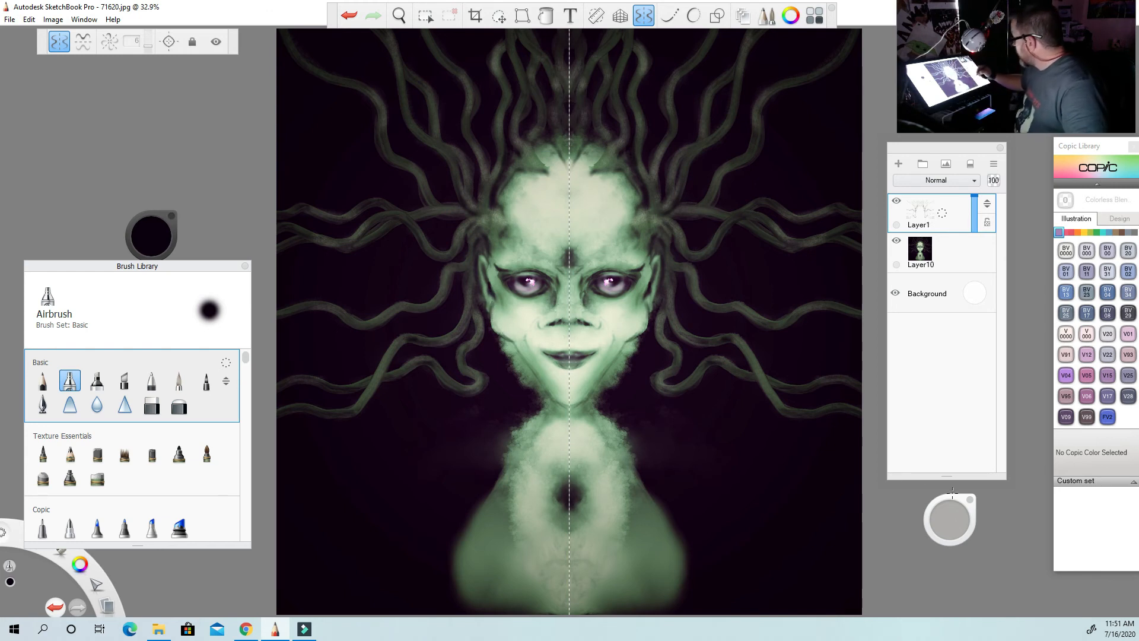
{"action": "left_click_drag", "start_coordinate": [950, 521], "coordinate": [945, 523]}
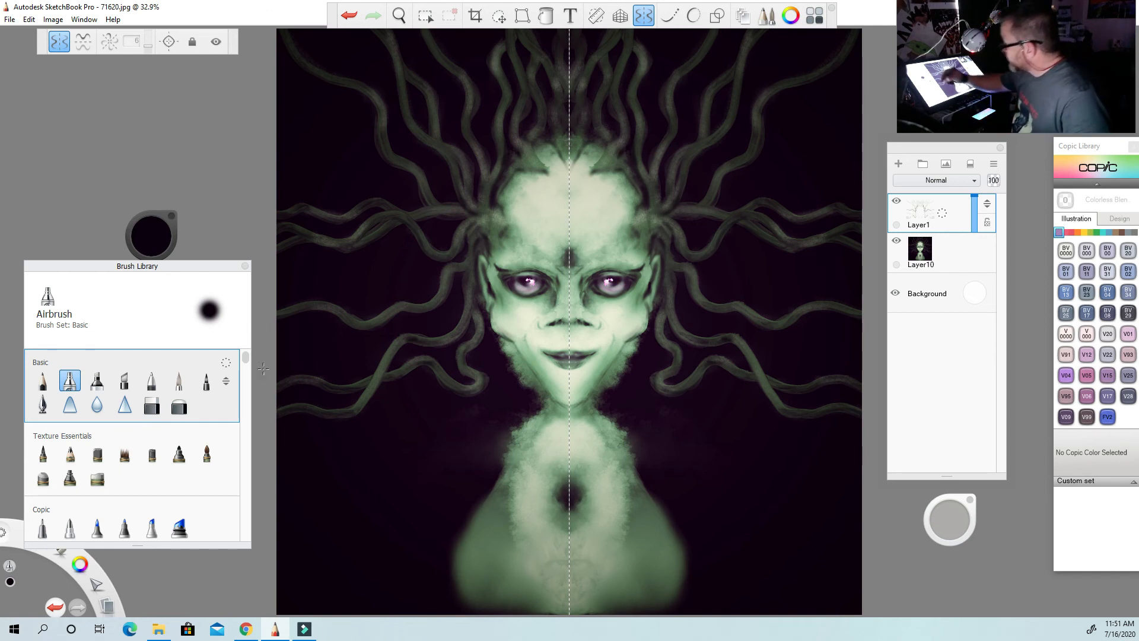
Switch to the Swiss Cheese brush from the Cowan_Textures3 set and sample the shoulder's green as the brush colour.
{"action": "left_click_drag", "start_coordinate": [247, 358], "coordinate": [244, 420]}
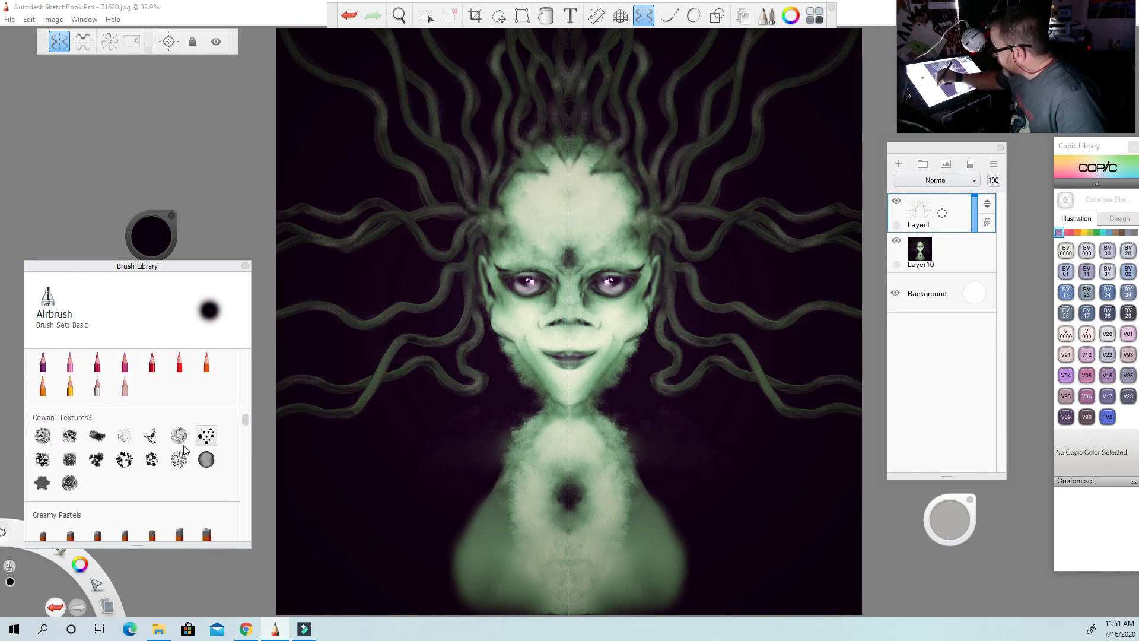
{"action": "left_click", "coordinate": [42, 459]}
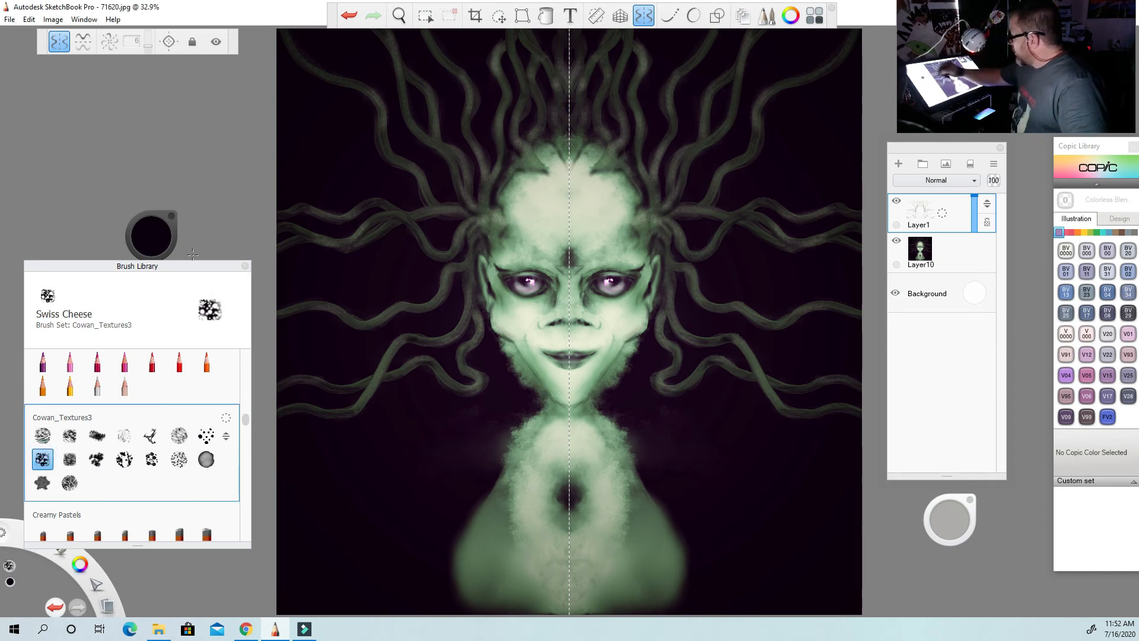
{"action": "left_click", "coordinate": [150, 236]}
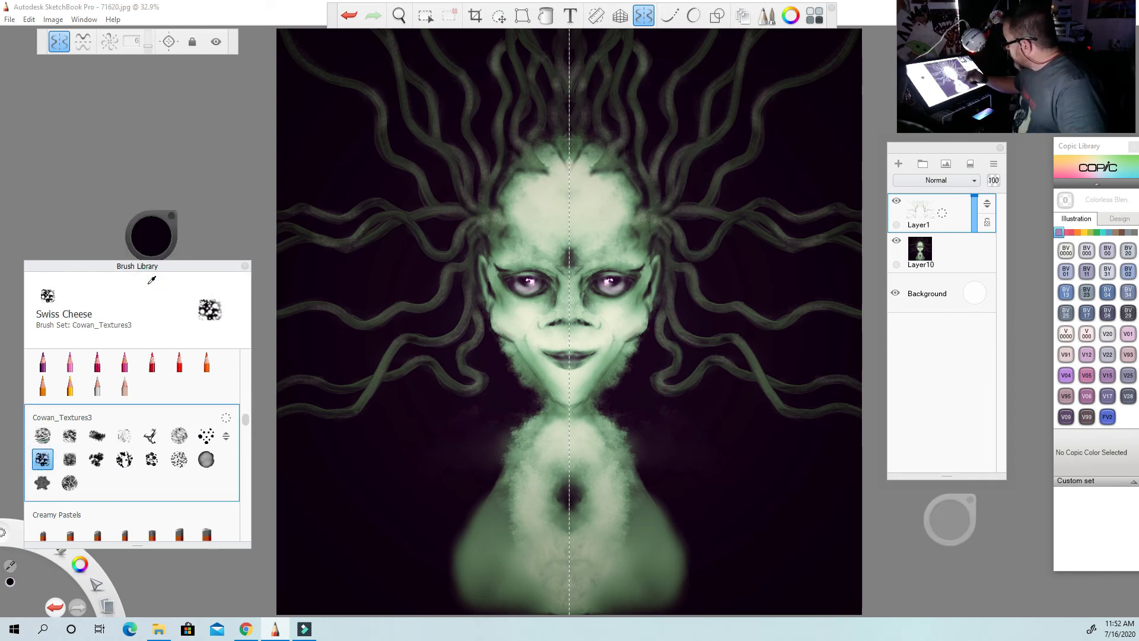
{"action": "left_click", "coordinate": [655, 528]}
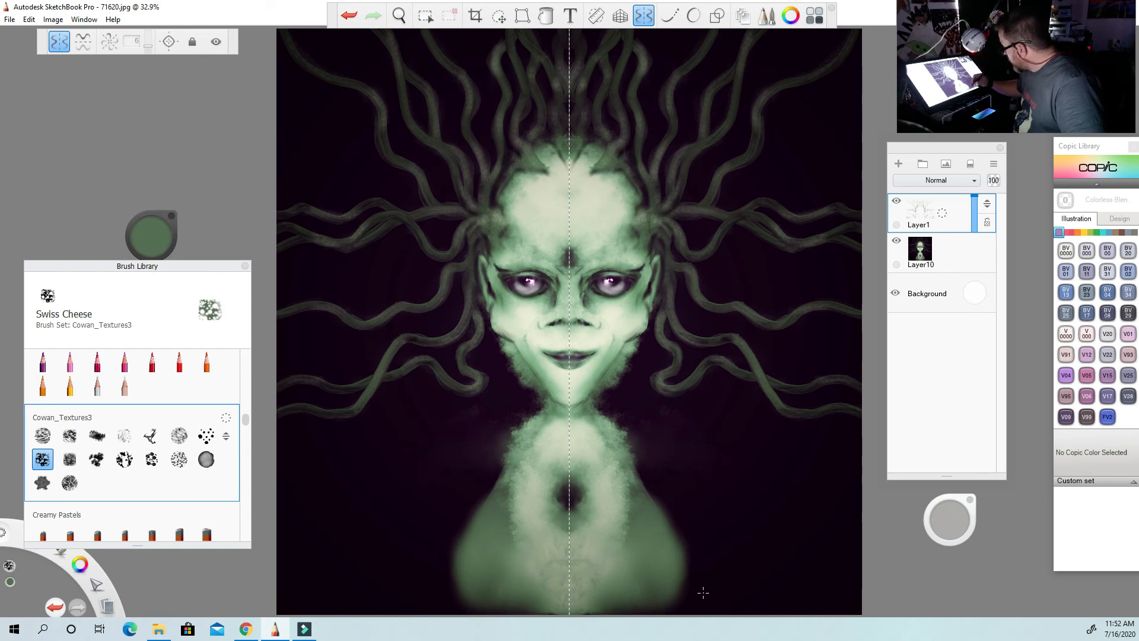
Paint green Swiss Cheese texture along the outer edges of the neck and upper chest.
{"action": "left_click", "coordinate": [639, 495]}
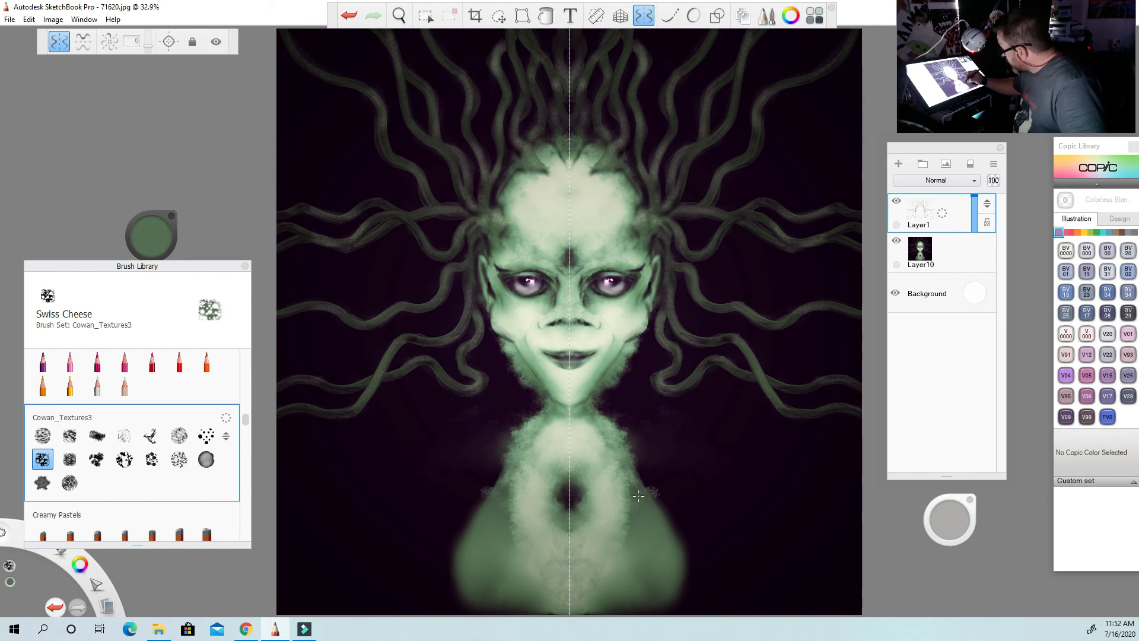
{"action": "left_click", "coordinate": [634, 470]}
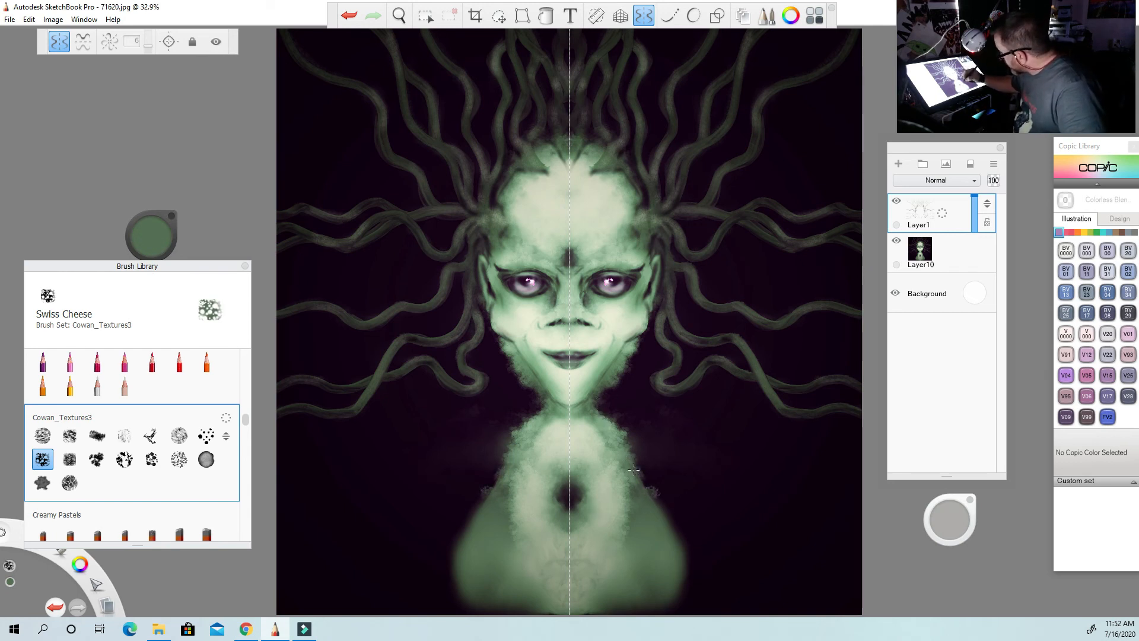
{"action": "left_click", "coordinate": [634, 469]}
{"action": "left_click", "coordinate": [633, 469]}
{"action": "left_click", "coordinate": [636, 468]}
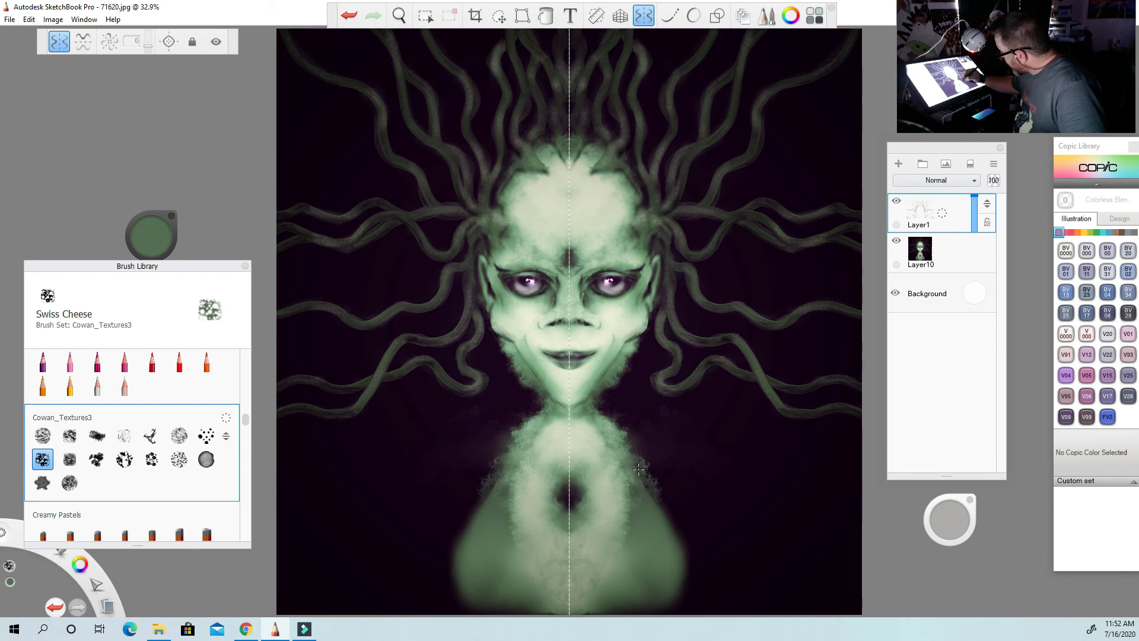
{"action": "left_click", "coordinate": [639, 470]}
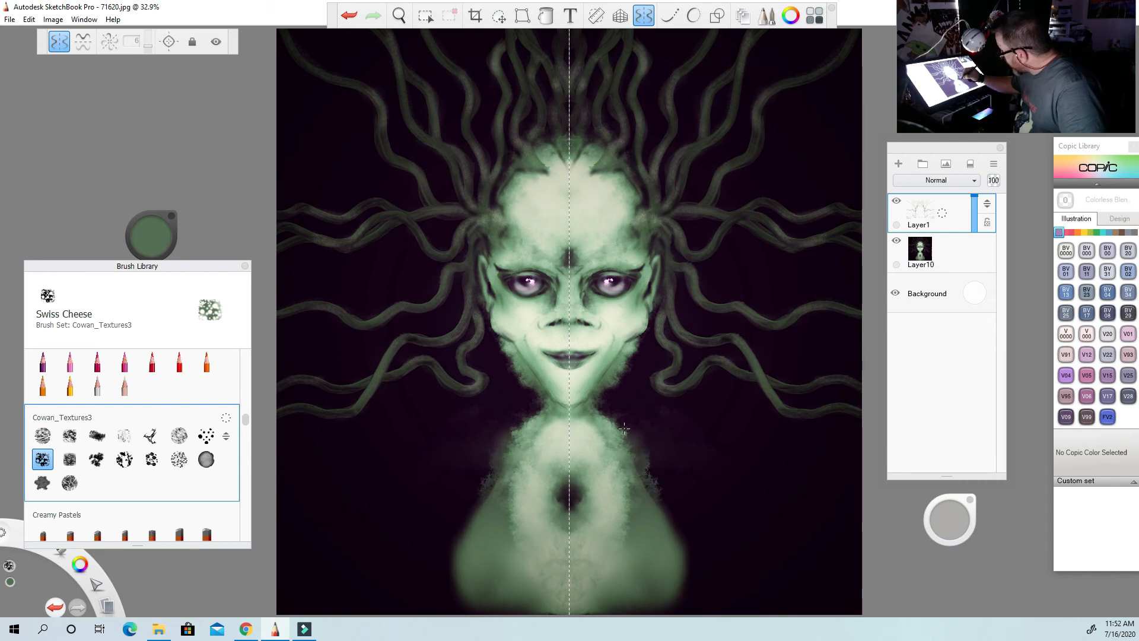
{"action": "mouse_move", "coordinate": [624, 429]}
{"action": "left_mouse_down"}
{"action": "mouse_move", "coordinate": [647, 443]}
{"action": "mouse_move", "coordinate": [650, 466]}
{"action": "left_mouse_up"}
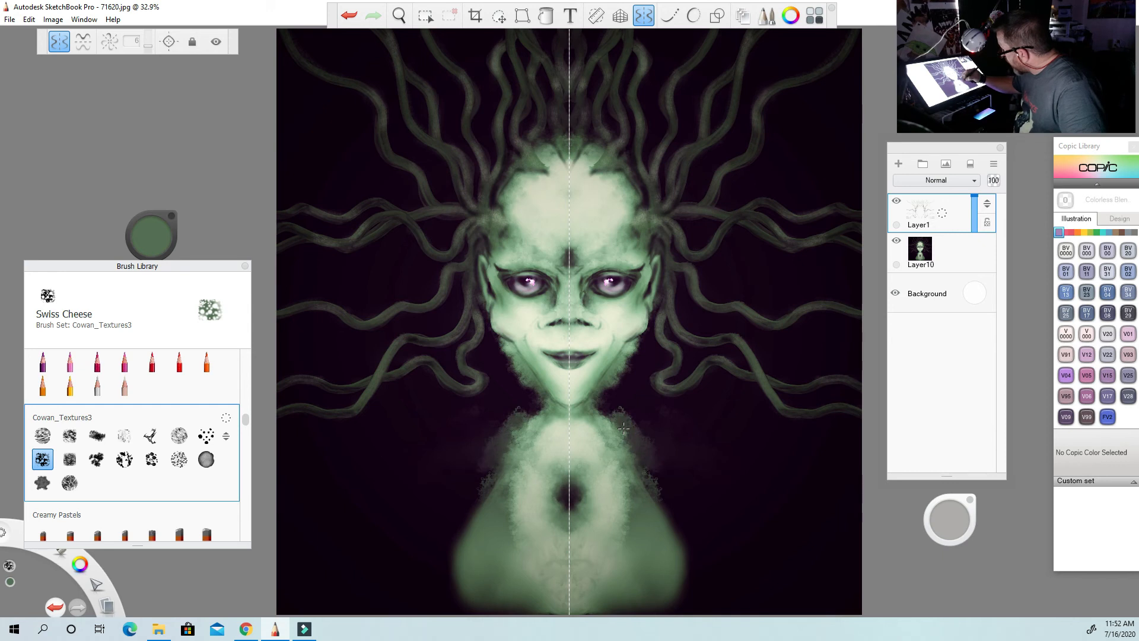
Extend the Swiss Cheese texture outward from the collar across both shoulders and down the upper arms.
{"action": "left_click", "coordinate": [643, 427]}
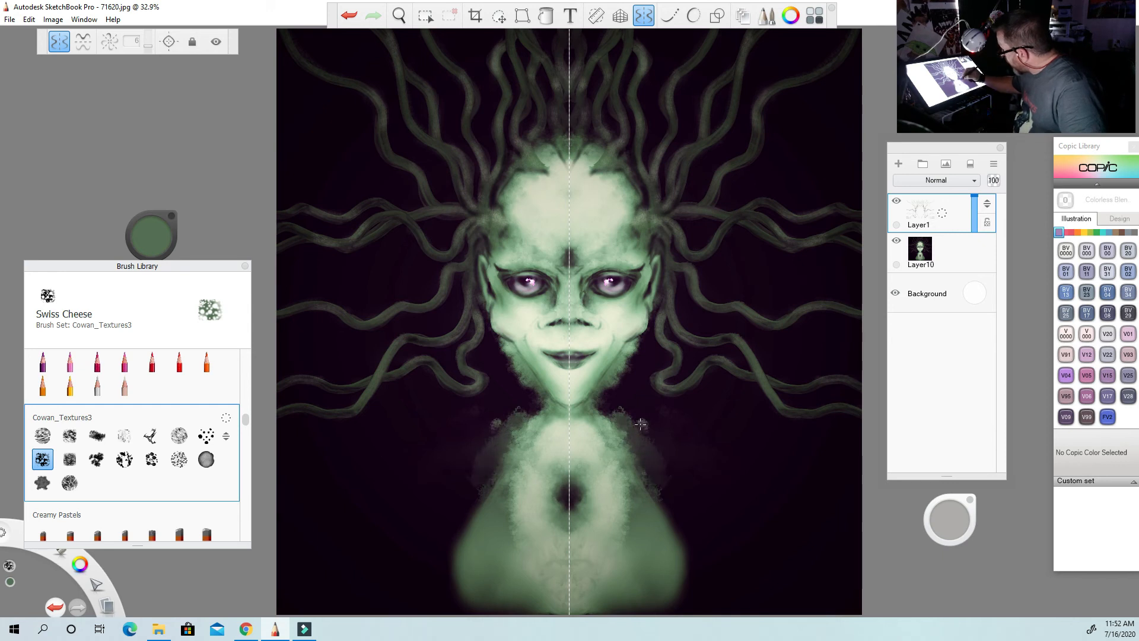
{"action": "left_click", "coordinate": [641, 424]}
{"action": "mouse_move", "coordinate": [640, 424]}
{"action": "left_mouse_down"}
{"action": "mouse_move", "coordinate": [698, 455]}
{"action": "mouse_move", "coordinate": [681, 430]}
{"action": "mouse_move", "coordinate": [710, 439]}
{"action": "left_mouse_up"}
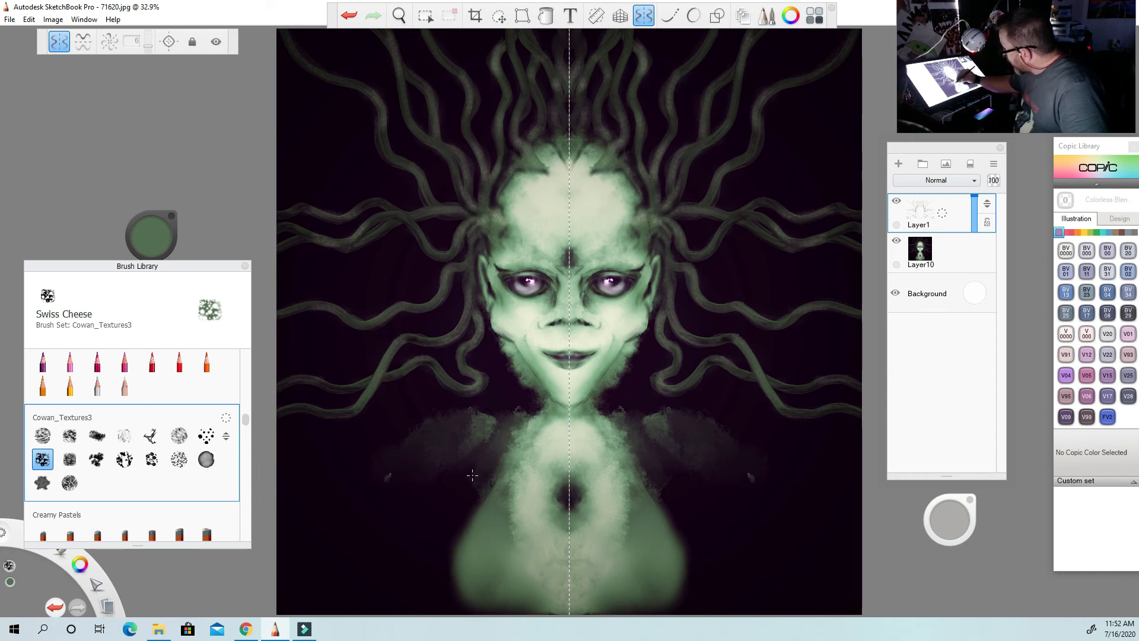
{"action": "mouse_move", "coordinate": [470, 479]}
{"action": "left_mouse_down"}
{"action": "mouse_move", "coordinate": [461, 516]}
{"action": "mouse_move", "coordinate": [469, 493]}
{"action": "left_mouse_up"}
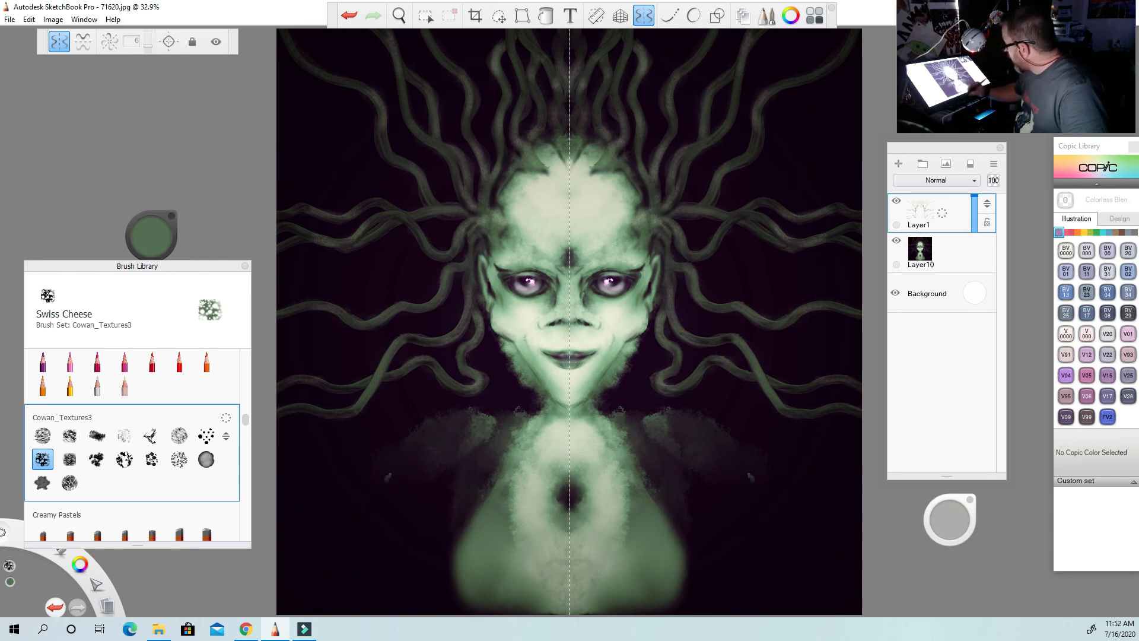
{"action": "left_click_drag", "start_coordinate": [680, 534], "coordinate": [681, 514]}
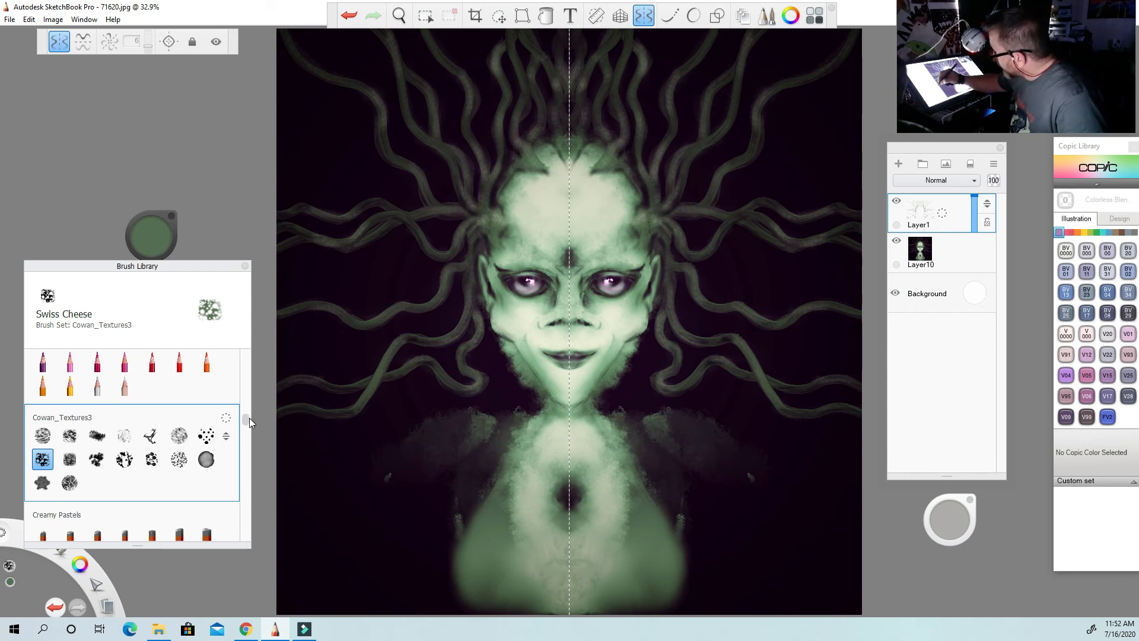
Blend the new shoulder texture on Layer1 with Smudge Soft Round Brush 2.
{"action": "left_click_drag", "start_coordinate": [249, 418], "coordinate": [247, 382]}
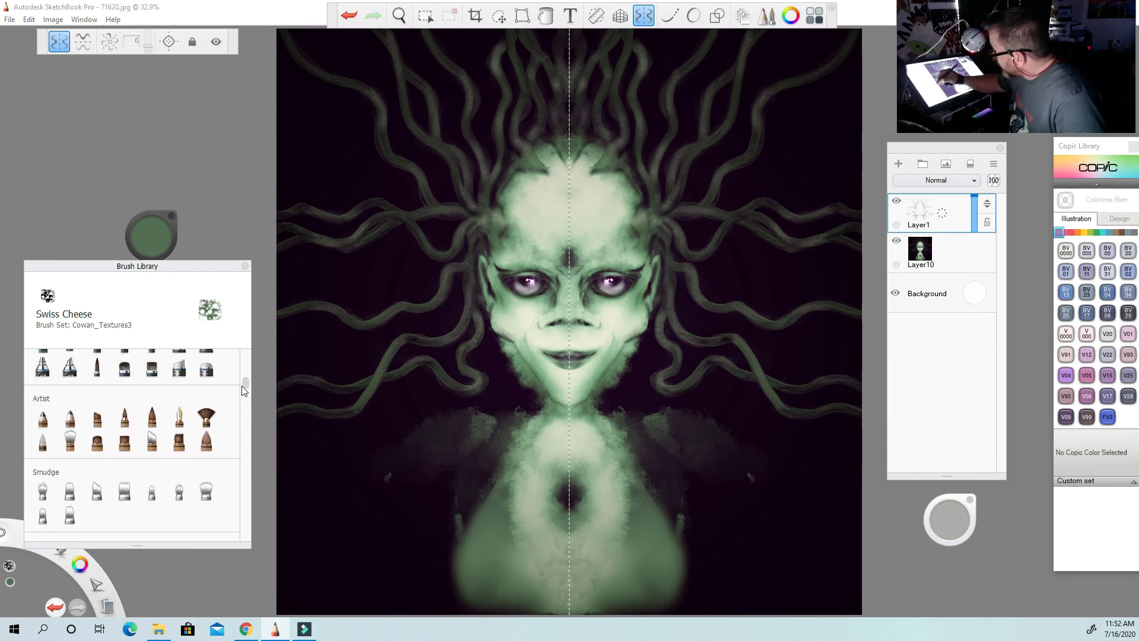
{"action": "left_click", "coordinate": [177, 496]}
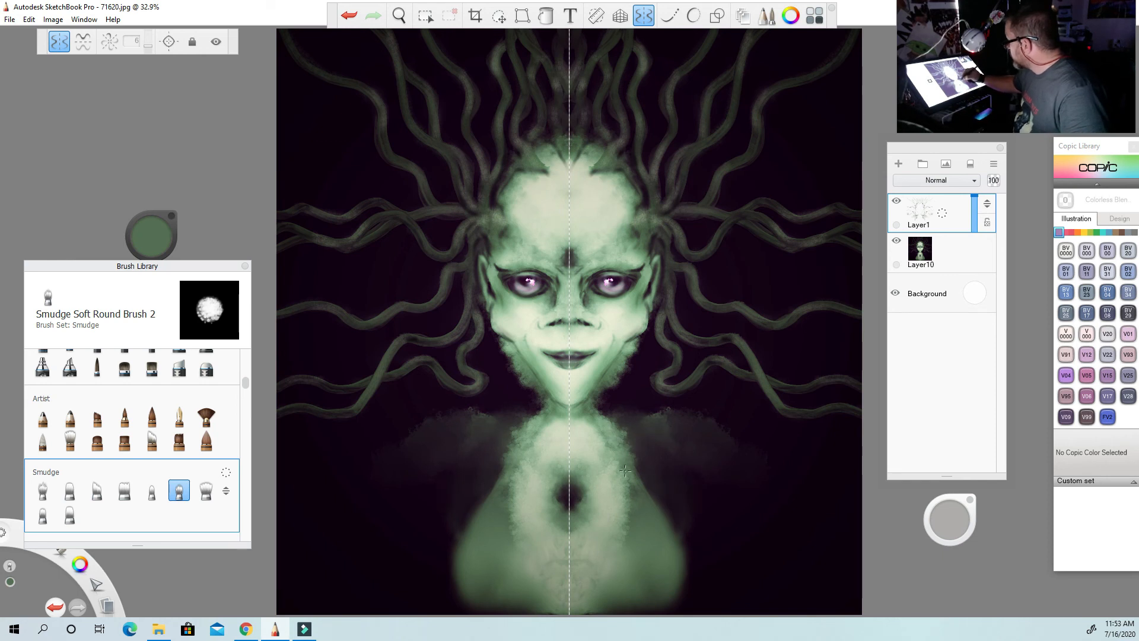
Smudge the chest, neck edges and outer shoulder edges on Layer10 so they blend into the background.
{"action": "left_click", "coordinate": [954, 264]}
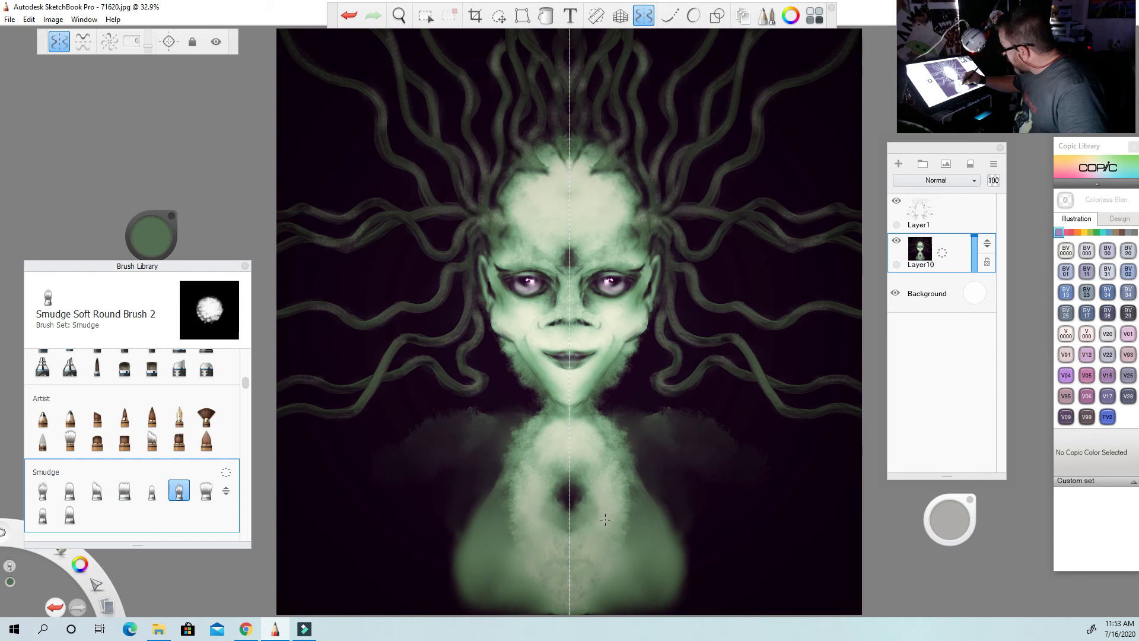
{"action": "left_click_drag", "start_coordinate": [481, 611], "coordinate": [525, 613]}
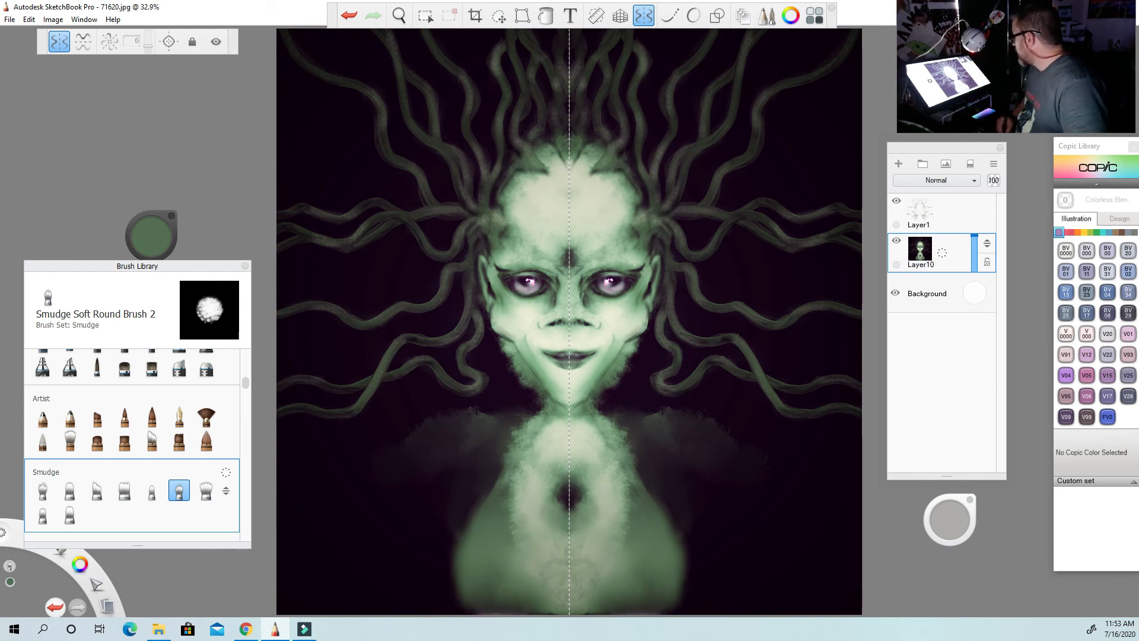
{"action": "mouse_move", "coordinate": [514, 452]}
{"action": "left_mouse_down"}
{"action": "mouse_move", "coordinate": [509, 467]}
{"action": "mouse_move", "coordinate": [502, 436]}
{"action": "mouse_move", "coordinate": [521, 434]}
{"action": "mouse_move", "coordinate": [498, 479]}
{"action": "mouse_move", "coordinate": [483, 463]}
{"action": "mouse_move", "coordinate": [494, 492]}
{"action": "left_mouse_up"}
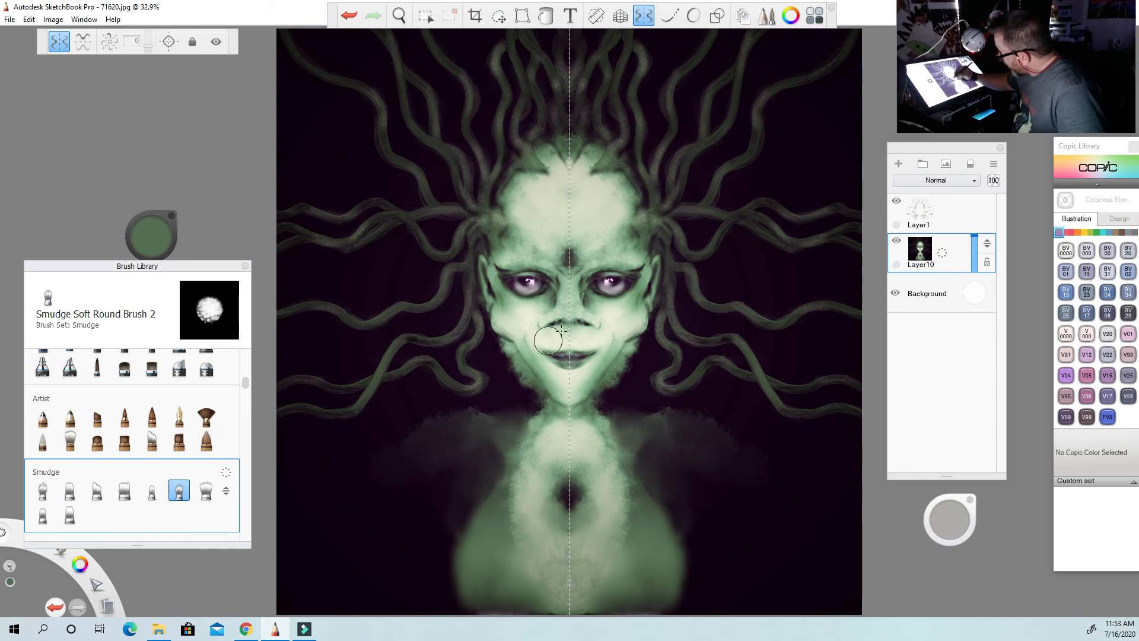
{"action": "left_click_drag", "start_coordinate": [679, 515], "coordinate": [678, 521]}
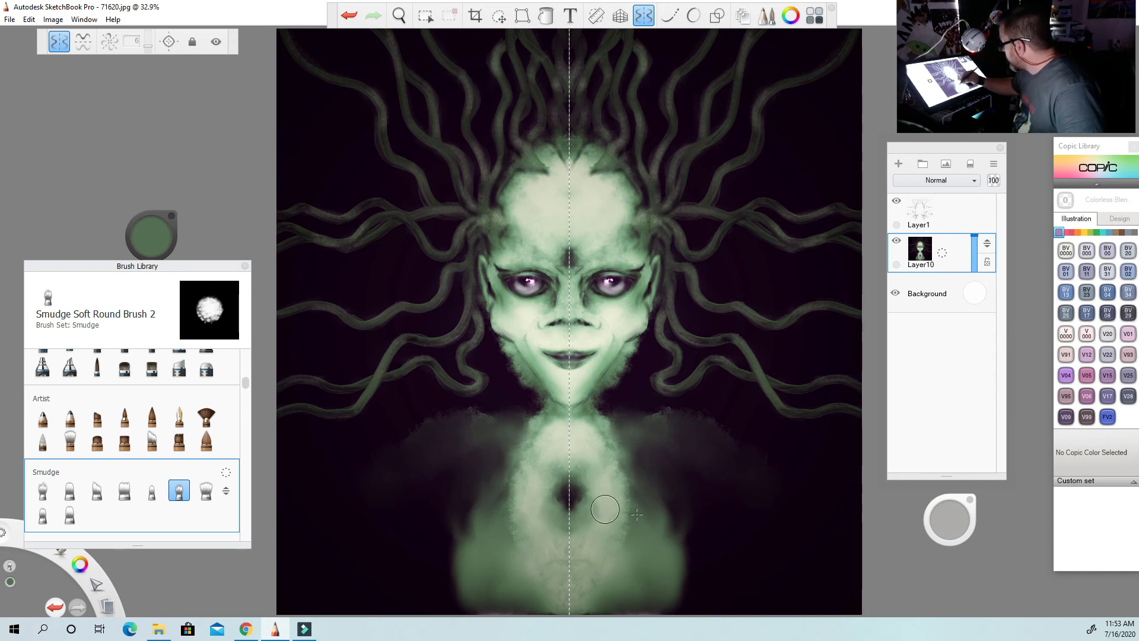
{"action": "mouse_move", "coordinate": [673, 553]}
{"action": "left_mouse_down"}
{"action": "mouse_move", "coordinate": [670, 601]}
{"action": "mouse_move", "coordinate": [682, 593]}
{"action": "mouse_move", "coordinate": [653, 611]}
{"action": "mouse_move", "coordinate": [693, 605]}
{"action": "left_mouse_up"}
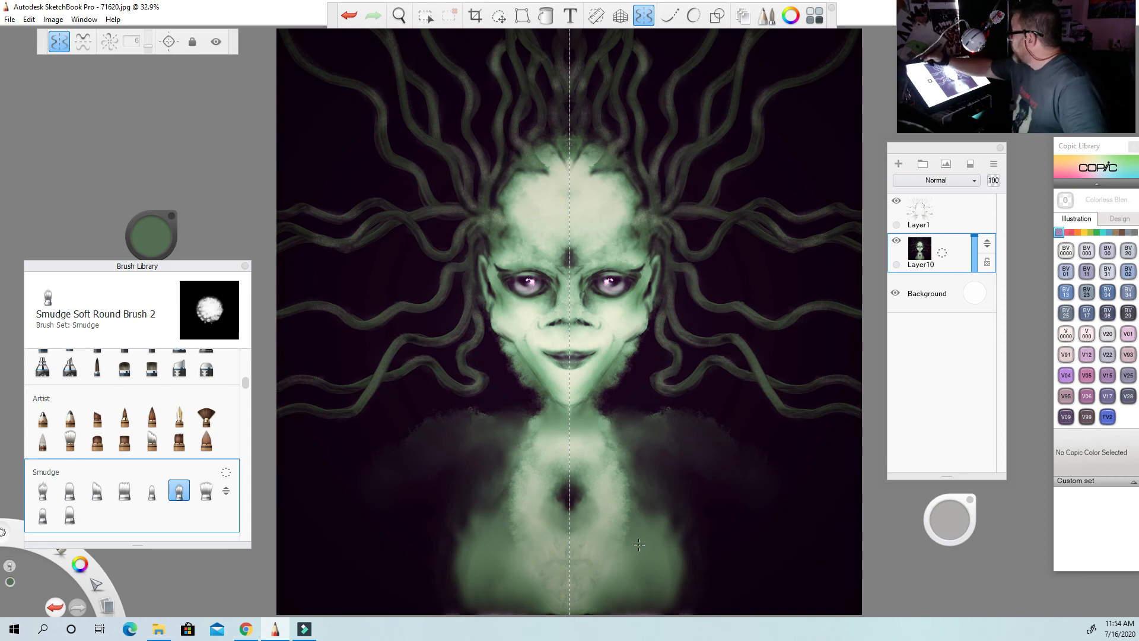
Turn off symmetry, switch to the Small Rigger brush from the Oils set, set its colour to purple and enlarge it.
{"action": "left_click", "coordinate": [60, 42]}
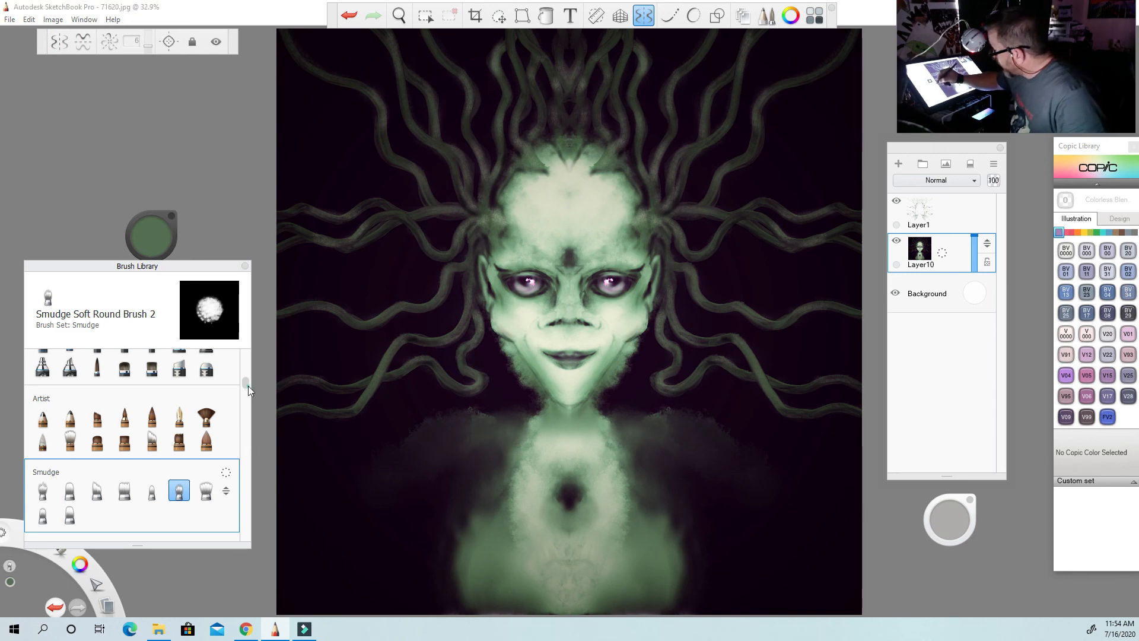
{"action": "left_click_drag", "start_coordinate": [248, 386], "coordinate": [248, 491]}
{"action": "mouse_move", "coordinate": [247, 521]}
{"action": "left_mouse_down"}
{"action": "mouse_move", "coordinate": [247, 543]}
{"action": "mouse_move", "coordinate": [245, 505]}
{"action": "left_mouse_up"}
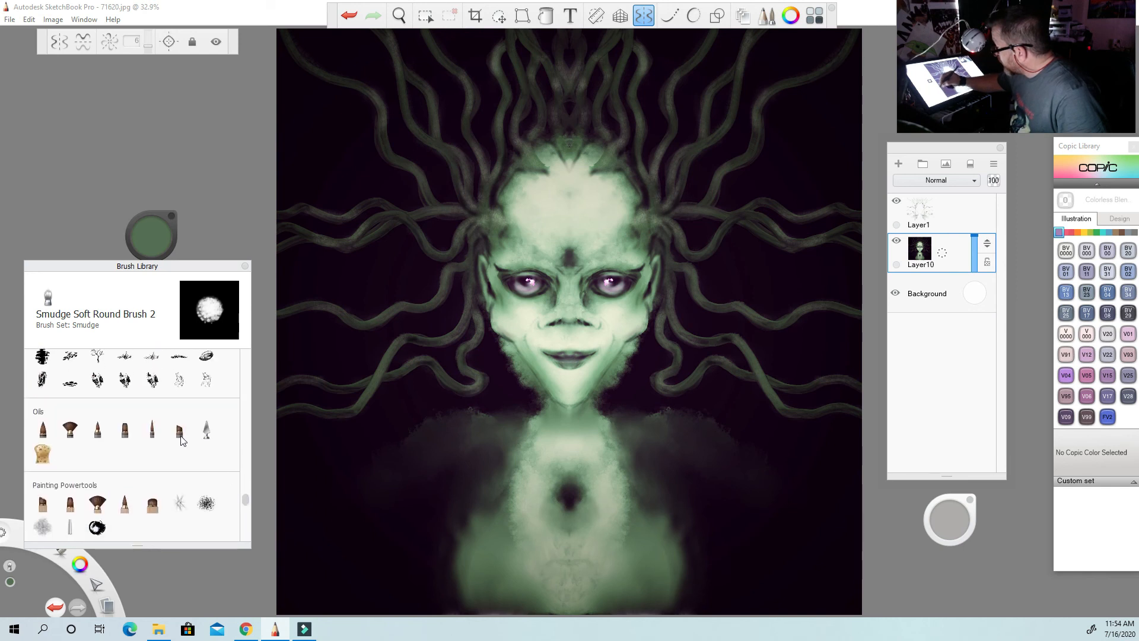
{"action": "left_click", "coordinate": [152, 429]}
{"action": "left_click", "coordinate": [155, 230]}
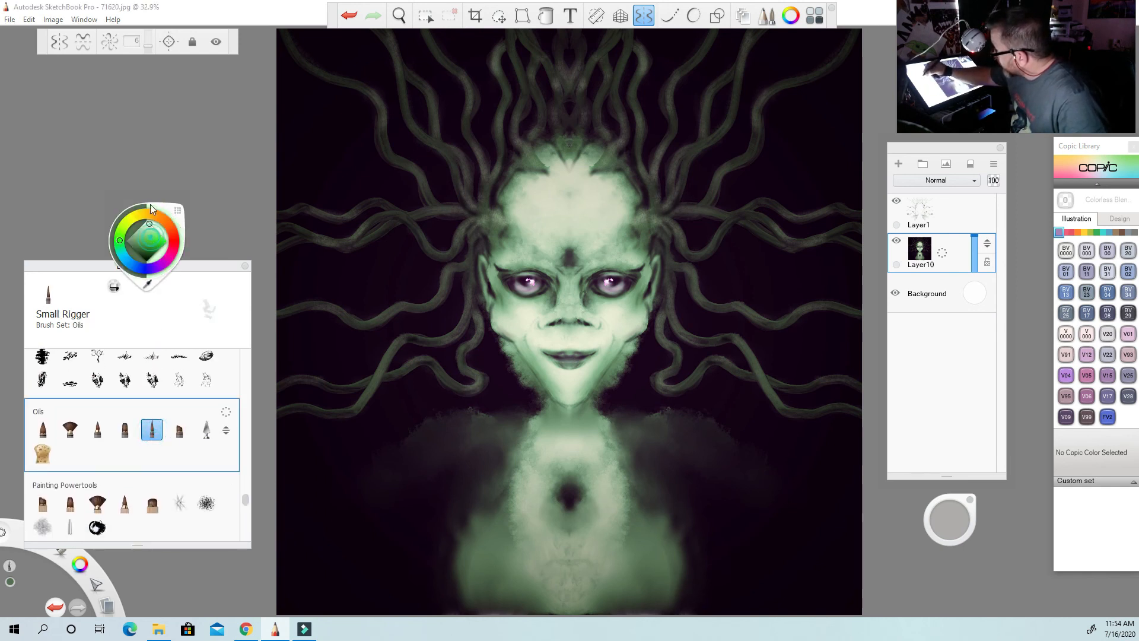
{"action": "left_click", "coordinate": [149, 224]}
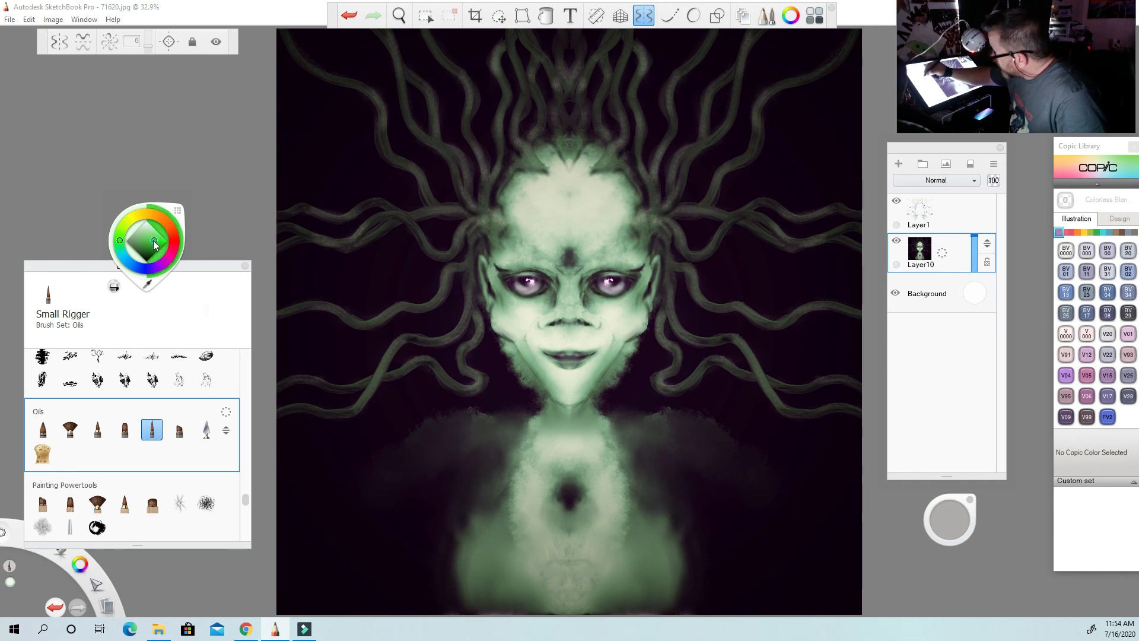
{"action": "left_click", "coordinate": [140, 215]}
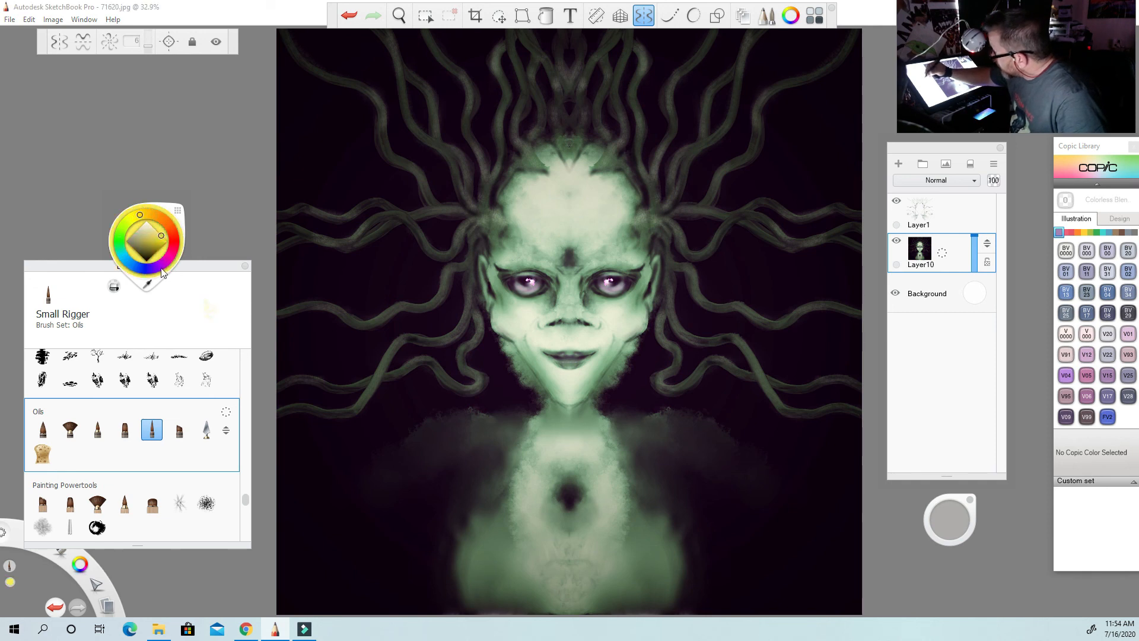
{"action": "left_click_drag", "start_coordinate": [143, 219], "coordinate": [171, 260]}
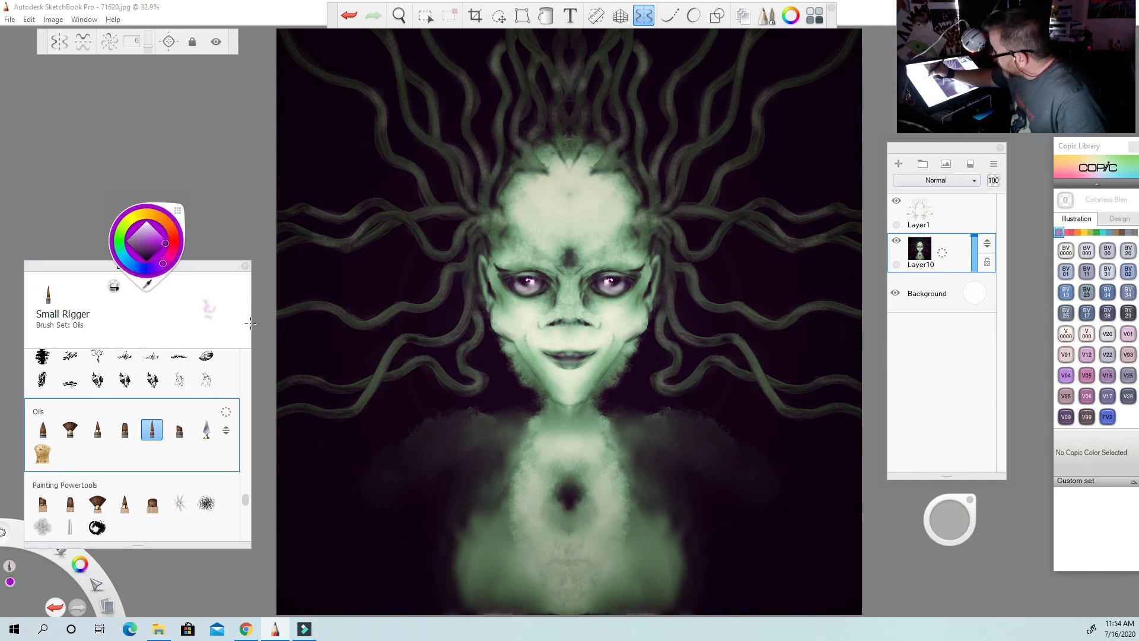
{"action": "key", "text": "]"}
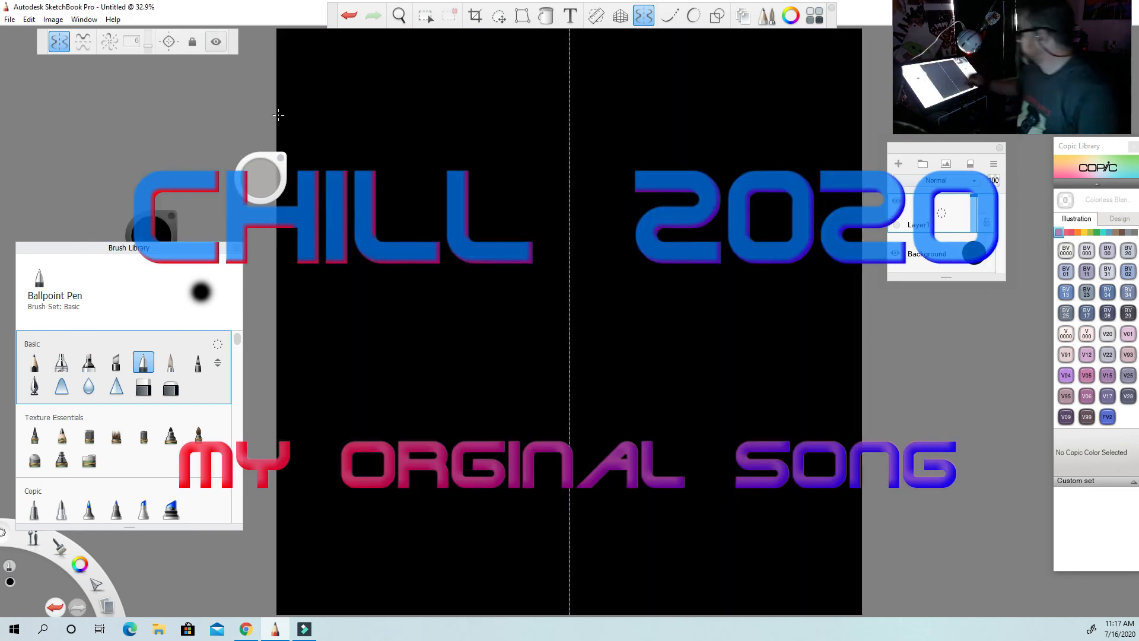
Select the Salty Watercolor brush from the Artist set and rearrange the floating brush controls beside the canvas.
{"action": "left_click_drag", "start_coordinate": [233, 172], "coordinate": [223, 160]}
{"action": "left_click_drag", "start_coordinate": [129, 248], "coordinate": [131, 225]}
{"action": "left_click_drag", "start_coordinate": [240, 316], "coordinate": [241, 341]}
{"action": "left_click", "coordinate": [201, 391]}
{"action": "left_click_drag", "start_coordinate": [132, 225], "coordinate": [137, 266]}
Set the brush colour to light green and paint the glowing base of the symmetrical head.
{"action": "left_click", "coordinate": [151, 234]}
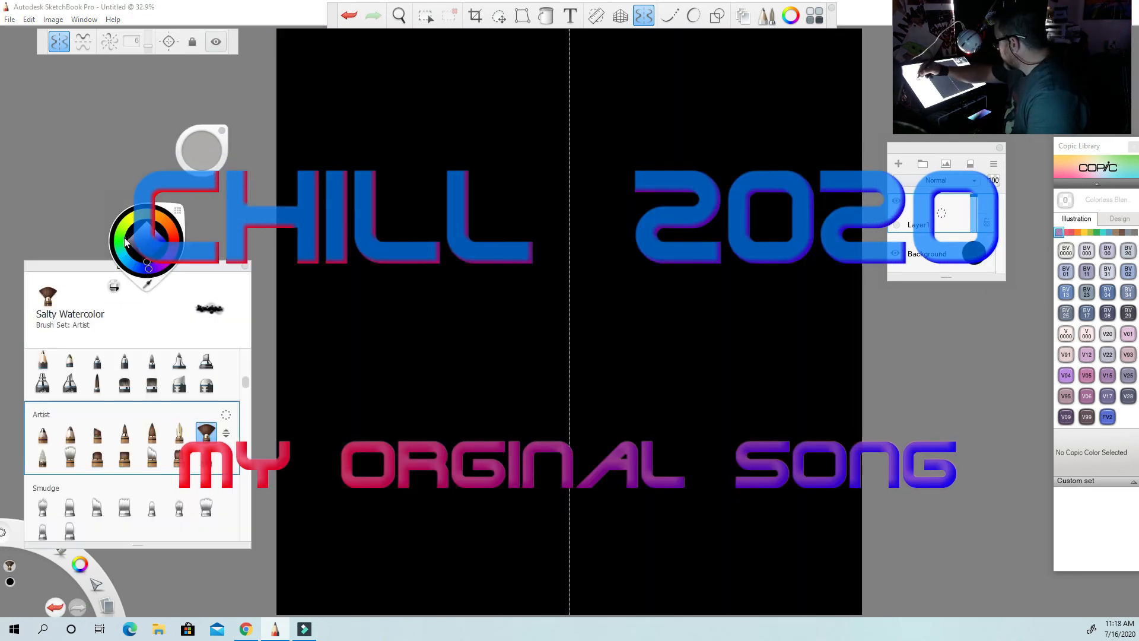
{"action": "left_click", "coordinate": [148, 227]}
{"action": "mouse_move", "coordinate": [593, 214]}
{"action": "left_mouse_down"}
{"action": "mouse_move", "coordinate": [584, 255]}
{"action": "mouse_move", "coordinate": [558, 169]}
{"action": "mouse_move", "coordinate": [609, 251]}
{"action": "mouse_move", "coordinate": [522, 178]}
{"action": "mouse_move", "coordinate": [534, 552]}
{"action": "mouse_move", "coordinate": [487, 196]}
{"action": "left_mouse_up"}
Add a layer above the base figure and switch to the Small Rigger brush from the Oils set, undoing one stroke.
{"action": "left_click", "coordinate": [898, 164]}
{"action": "left_click_drag", "start_coordinate": [246, 381], "coordinate": [246, 499]}
{"action": "left_click", "coordinate": [152, 446]}
{"action": "left_click", "coordinate": [349, 15]}
Paint the light green forehead, brows, eye surrounds, cheeks, mouth and chin on Layer2.
{"action": "left_click_drag", "start_coordinate": [553, 273], "coordinate": [494, 236]}
{"action": "mouse_move", "coordinate": [494, 235]}
{"action": "left_mouse_down"}
{"action": "mouse_move", "coordinate": [490, 278]}
{"action": "mouse_move", "coordinate": [502, 295]}
{"action": "left_mouse_up"}
{"action": "mouse_move", "coordinate": [557, 271]}
{"action": "left_mouse_down"}
{"action": "mouse_move", "coordinate": [564, 316]}
{"action": "mouse_move", "coordinate": [533, 219]}
{"action": "mouse_move", "coordinate": [575, 304]}
{"action": "mouse_move", "coordinate": [562, 312]}
{"action": "mouse_move", "coordinate": [542, 267]}
{"action": "mouse_move", "coordinate": [553, 315]}
{"action": "mouse_move", "coordinate": [514, 299]}
{"action": "mouse_move", "coordinate": [539, 323]}
{"action": "left_mouse_up"}
{"action": "mouse_move", "coordinate": [545, 330]}
{"action": "left_mouse_down"}
{"action": "mouse_move", "coordinate": [613, 324]}
{"action": "mouse_move", "coordinate": [556, 344]}
{"action": "left_mouse_up"}
{"action": "mouse_move", "coordinate": [546, 327]}
{"action": "left_mouse_down"}
{"action": "mouse_move", "coordinate": [570, 346]}
{"action": "mouse_move", "coordinate": [568, 390]}
{"action": "left_mouse_up"}
{"action": "left_click_drag", "start_coordinate": [522, 348], "coordinate": [568, 396]}
{"action": "left_click_drag", "start_coordinate": [501, 251], "coordinate": [509, 239]}
{"action": "mouse_move", "coordinate": [593, 213]}
{"action": "left_mouse_down"}
{"action": "mouse_move", "coordinate": [611, 261]}
{"action": "mouse_move", "coordinate": [591, 193]}
{"action": "left_mouse_up"}
Paint the collar, chest and rounded shoulders in light green on Layer2.
{"action": "left_click_drag", "start_coordinate": [593, 415], "coordinate": [644, 561]}
{"action": "left_click_drag", "start_coordinate": [641, 543], "coordinate": [593, 591]}
{"action": "mouse_move", "coordinate": [646, 520]}
{"action": "left_mouse_down"}
{"action": "mouse_move", "coordinate": [657, 594]}
{"action": "mouse_move", "coordinate": [585, 608]}
{"action": "left_mouse_up"}
{"action": "left_click_drag", "start_coordinate": [649, 516], "coordinate": [666, 587]}
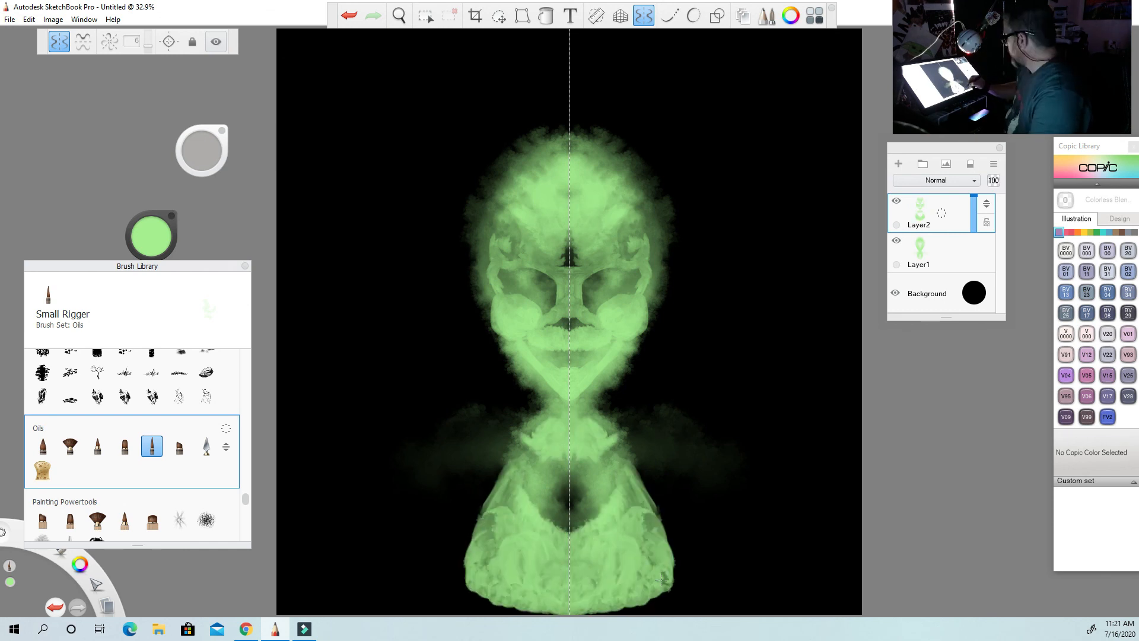
Smooth the chest and shoulders on Layer2 with Smudge Soft Round Brush 2.
{"action": "mouse_move", "coordinate": [245, 499]}
{"action": "left_mouse_down"}
{"action": "mouse_move", "coordinate": [247, 363]}
{"action": "mouse_move", "coordinate": [246, 383]}
{"action": "left_mouse_up"}
{"action": "left_click", "coordinate": [178, 457]}
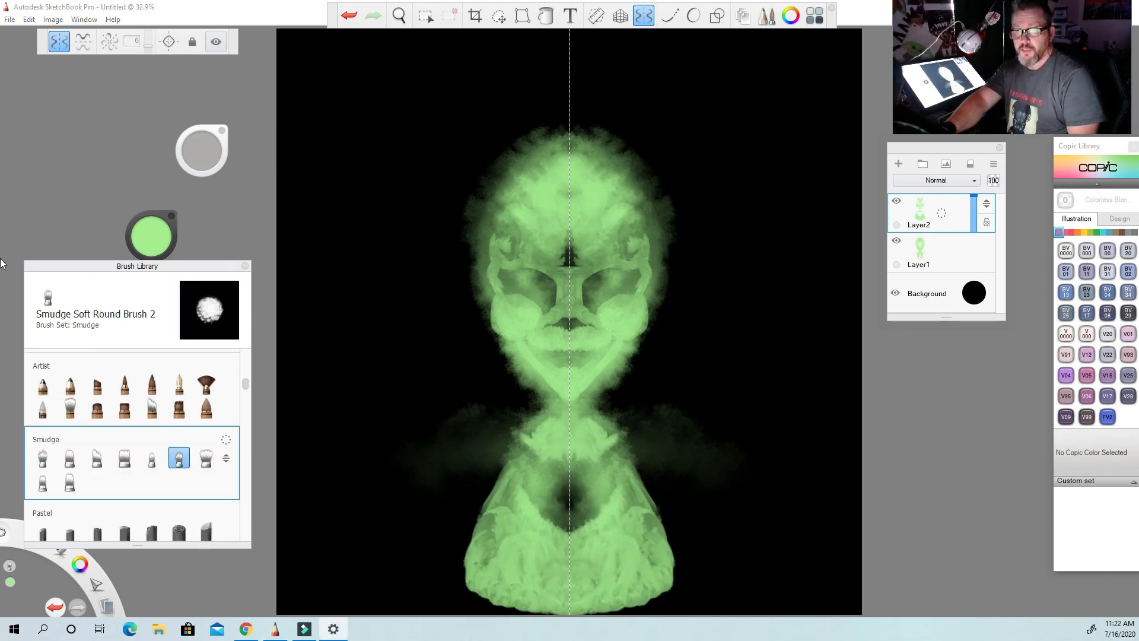
{"action": "mouse_move", "coordinate": [554, 527]}
{"action": "left_mouse_down"}
{"action": "mouse_move", "coordinate": [497, 582]}
{"action": "mouse_move", "coordinate": [490, 534]}
{"action": "mouse_move", "coordinate": [505, 529]}
{"action": "left_mouse_up"}
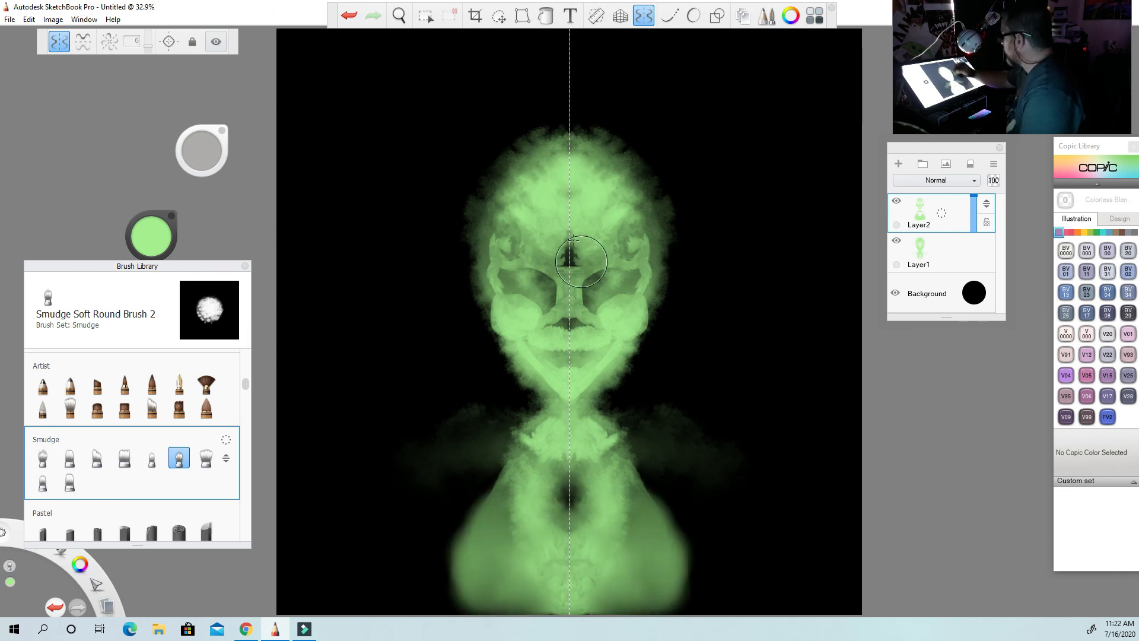
Blend the forehead, eye sockets, nose, mouth and collar on Layer2, adjusting the smudge brush size for each area.
{"action": "left_click_drag", "start_coordinate": [561, 252], "coordinate": [531, 208]}
{"action": "left_click_drag", "start_coordinate": [203, 152], "coordinate": [204, 150]}
{"action": "left_click_drag", "start_coordinate": [517, 239], "coordinate": [495, 245]}
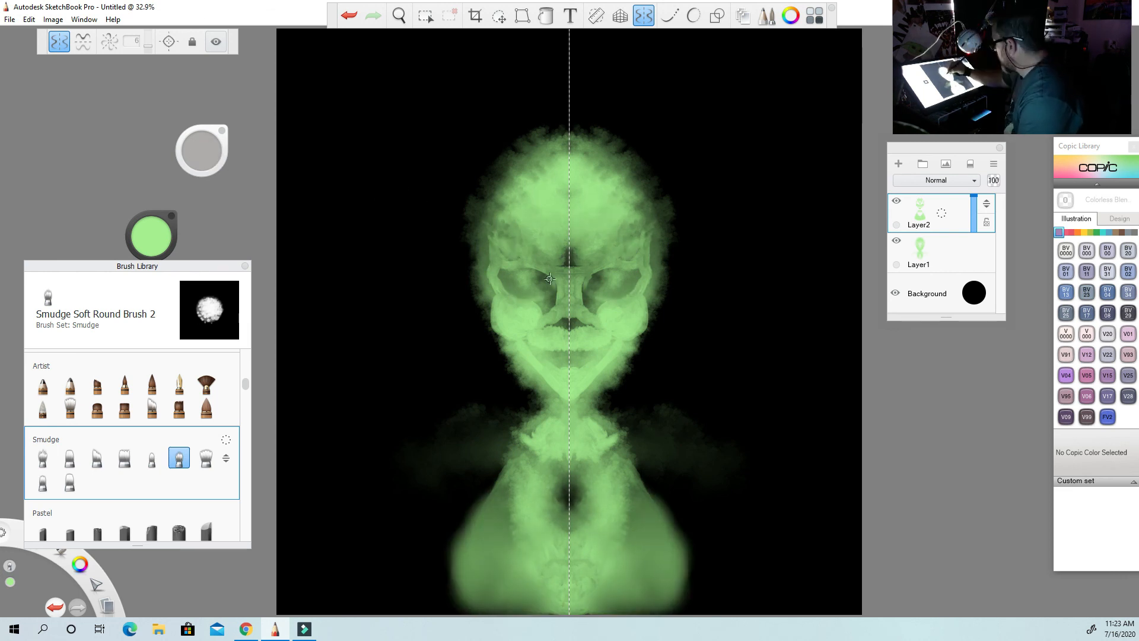
{"action": "left_click_drag", "start_coordinate": [549, 279], "coordinate": [573, 326]}
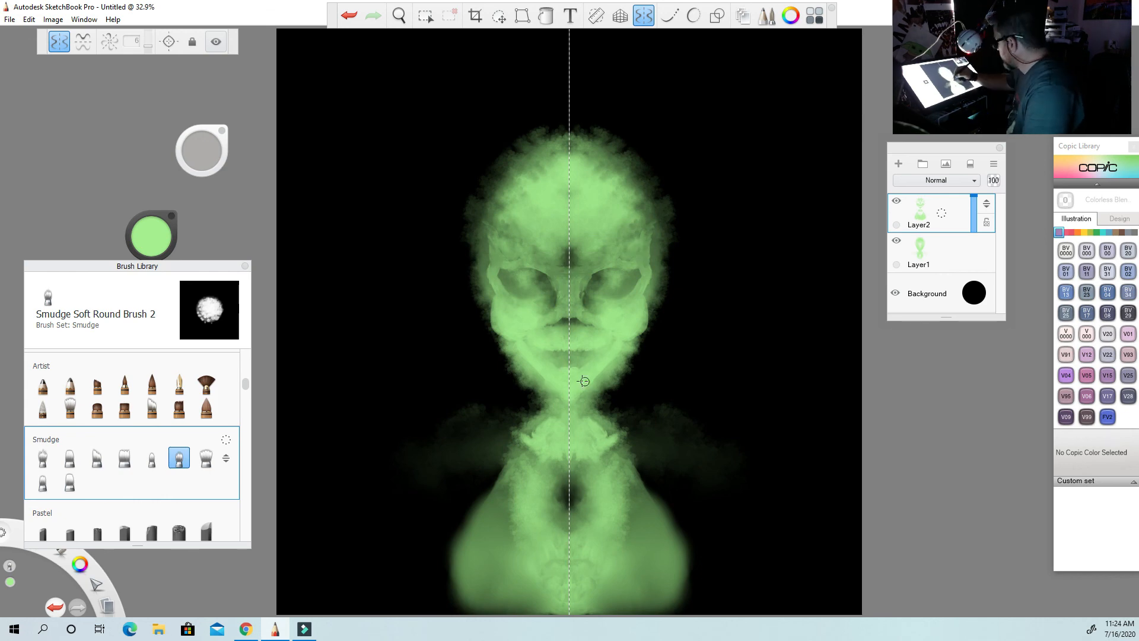
{"action": "left_click_drag", "start_coordinate": [202, 151], "coordinate": [199, 145]}
{"action": "left_click_drag", "start_coordinate": [557, 469], "coordinate": [545, 423]}
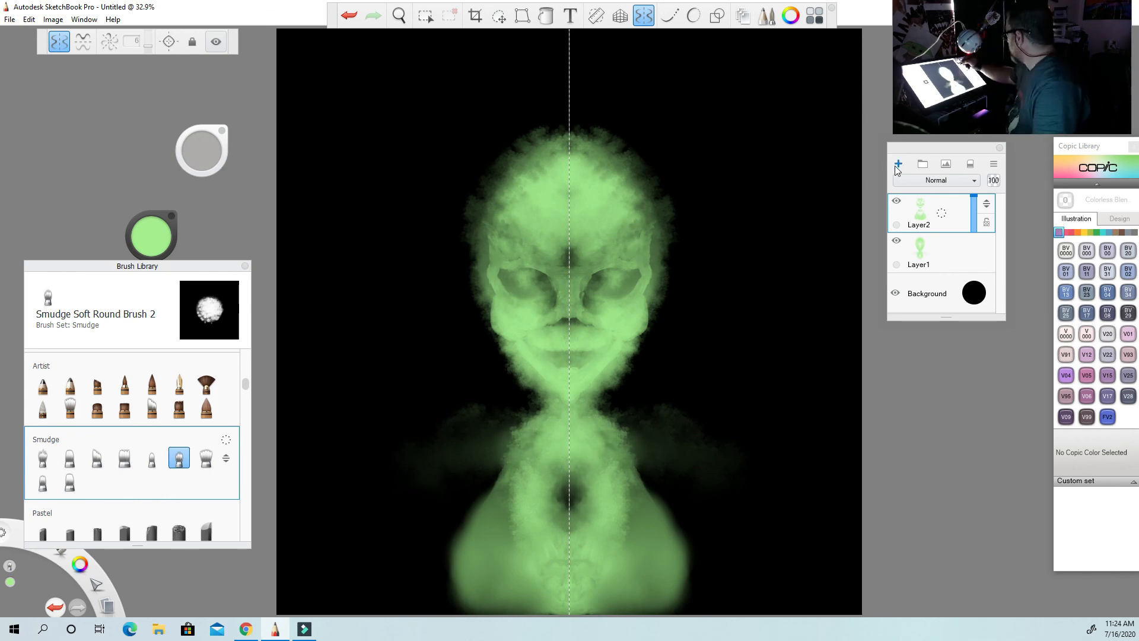
Add a new layer above Layer2 and switch back to the Small Rigger brush from the Oils set.
{"action": "left_click", "coordinate": [898, 165]}
{"action": "scroll", "coordinate": [131, 445], "scroll_direction": "down", "scroll_amount": 10}
{"action": "left_click", "coordinate": [152, 446]}
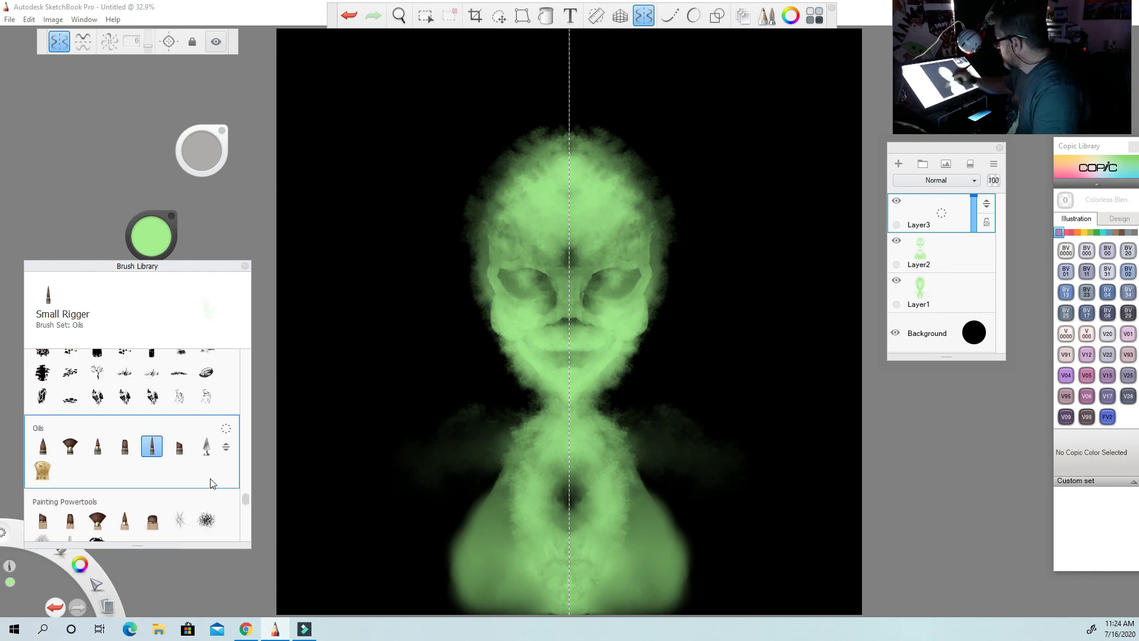
Add another layer above Layer3 and switch to the Smudge Soft Round Brush.
{"action": "left_click", "coordinate": [899, 164]}
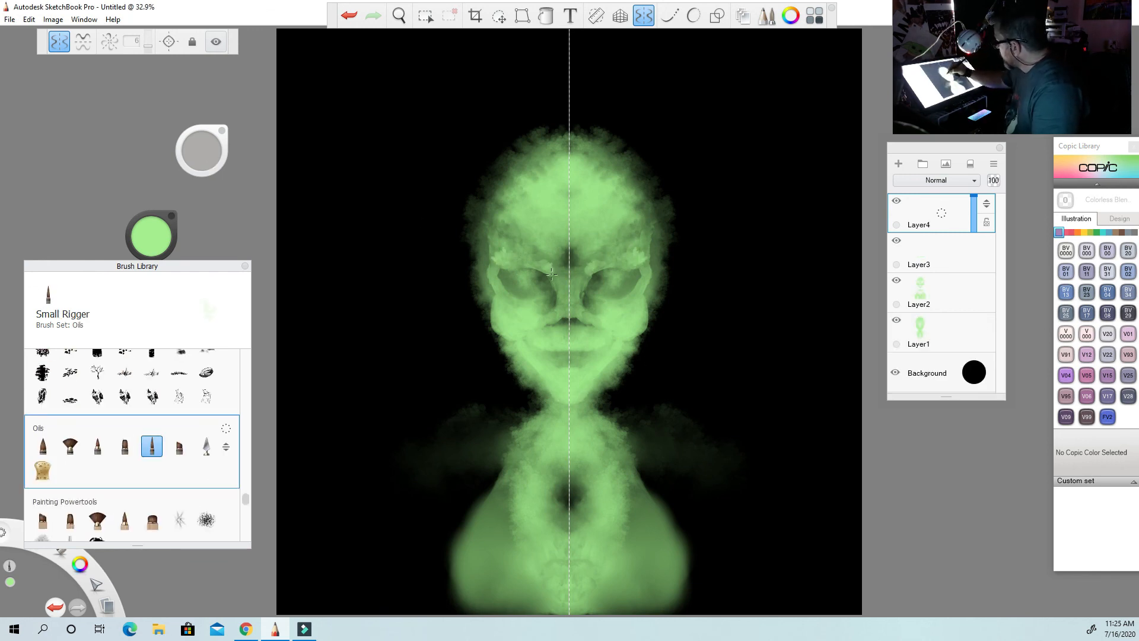
{"action": "scroll", "coordinate": [130, 445], "scroll_direction": "up", "scroll_amount": 5}
{"action": "left_click", "coordinate": [151, 490]}
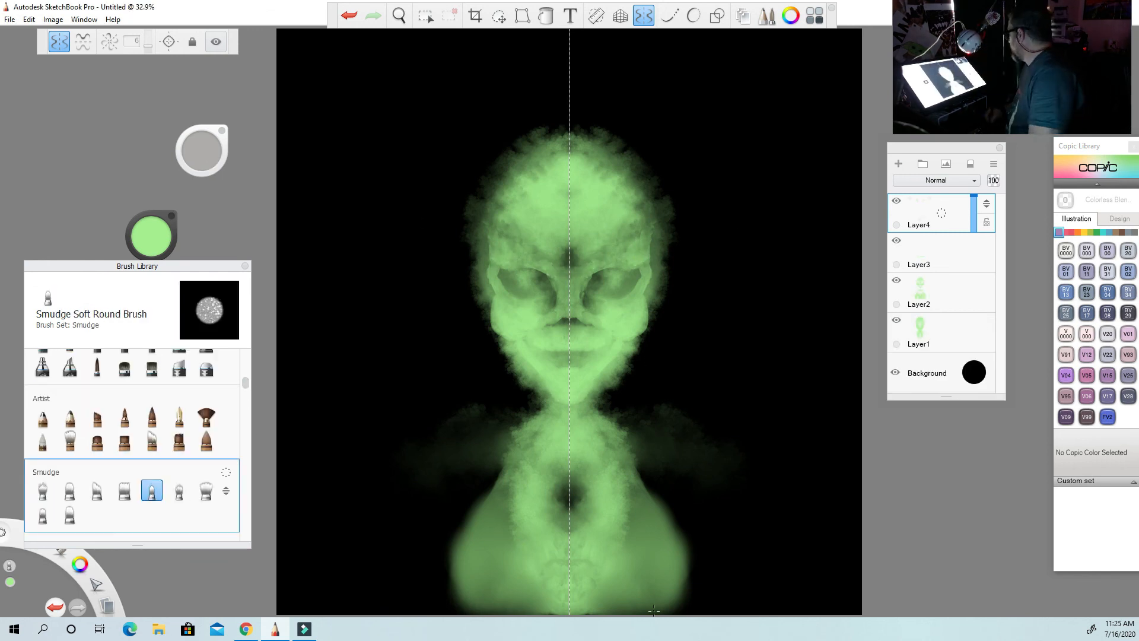
Add a new layer above Layer4 and airbrush dark green shading into the eye sockets and around the eyeballs.
{"action": "left_click", "coordinate": [898, 164]}
{"action": "left_click_drag", "start_coordinate": [246, 382], "coordinate": [242, 354]}
{"action": "left_click", "coordinate": [70, 380]}
{"action": "left_click_drag", "start_coordinate": [151, 236], "coordinate": [151, 276]}
{"action": "mouse_move", "coordinate": [598, 295]}
{"action": "left_mouse_down"}
{"action": "mouse_move", "coordinate": [638, 274]}
{"action": "mouse_move", "coordinate": [607, 286]}
{"action": "left_mouse_up"}
{"action": "left_click_drag", "start_coordinate": [202, 151], "coordinate": [210, 144]}
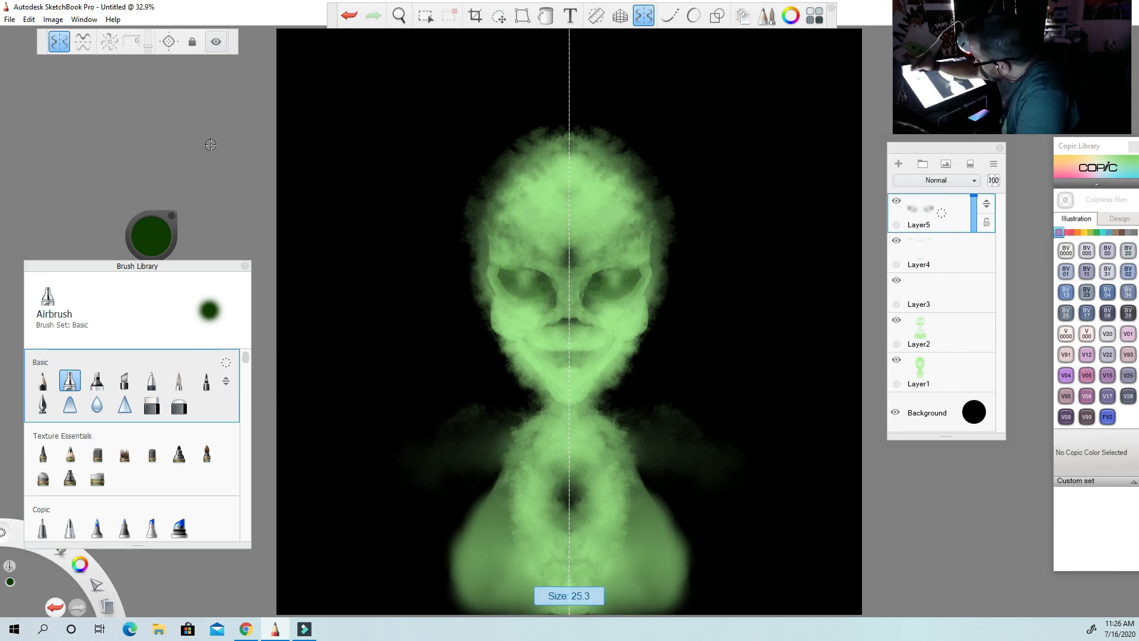
{"action": "left_click_drag", "start_coordinate": [623, 294], "coordinate": [612, 285]}
{"action": "left_click_drag", "start_coordinate": [514, 272], "coordinate": [549, 275]}
Airbrush dark green shading on the mouth, chin, temples, cheeks and jawline on Layer5.
{"action": "left_click_drag", "start_coordinate": [542, 352], "coordinate": [564, 355]}
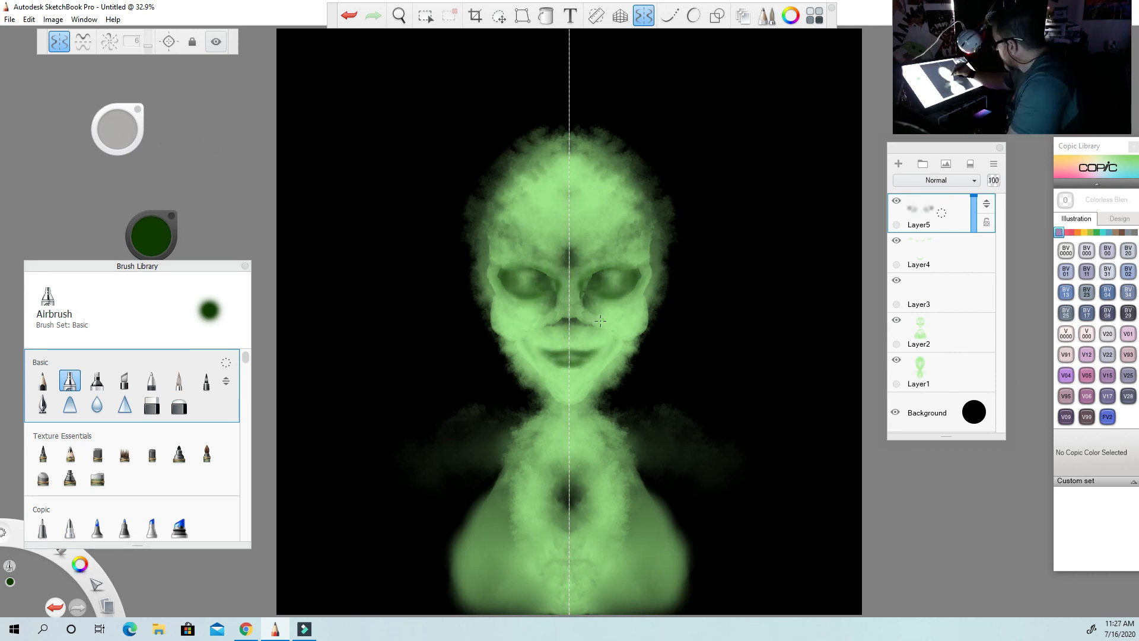
{"action": "mouse_move", "coordinate": [552, 401]}
{"action": "left_mouse_down"}
{"action": "mouse_move", "coordinate": [537, 423]}
{"action": "mouse_move", "coordinate": [558, 423]}
{"action": "left_mouse_up"}
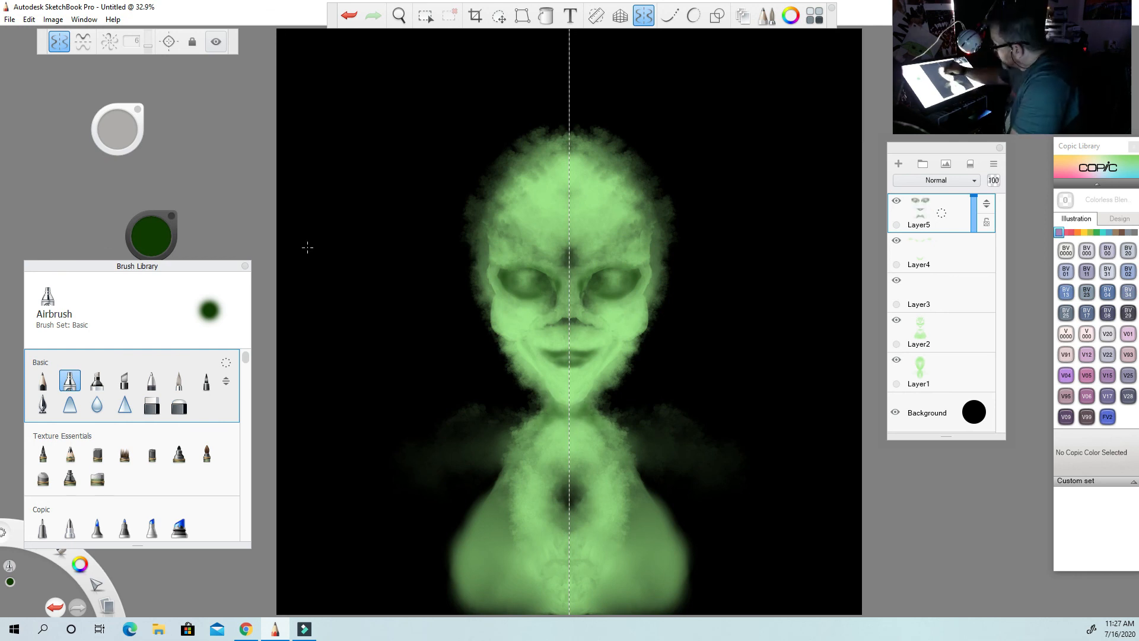
{"action": "left_click_drag", "start_coordinate": [492, 256], "coordinate": [519, 181]}
{"action": "left_click_drag", "start_coordinate": [498, 291], "coordinate": [554, 399]}
{"action": "left_click_drag", "start_coordinate": [515, 345], "coordinate": [549, 386]}
{"action": "left_click_drag", "start_coordinate": [494, 261], "coordinate": [492, 243]}
Add a new layer above Layer5 and airbrush black definition lines along the eyelids, nose and mouth.
{"action": "left_click_drag", "start_coordinate": [152, 239], "coordinate": [125, 130]}
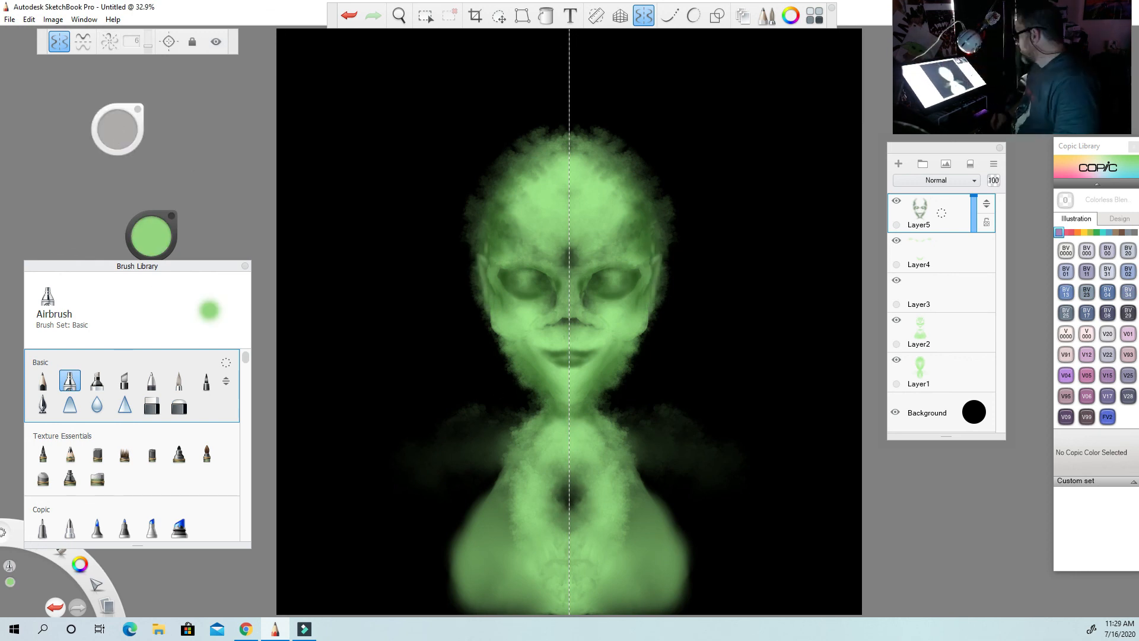
{"action": "left_click_drag", "start_coordinate": [152, 246], "coordinate": [152, 279]}
{"action": "left_click", "coordinate": [151, 237]}
{"action": "left_click", "coordinate": [147, 261]}
{"action": "left_click", "coordinate": [898, 164]}
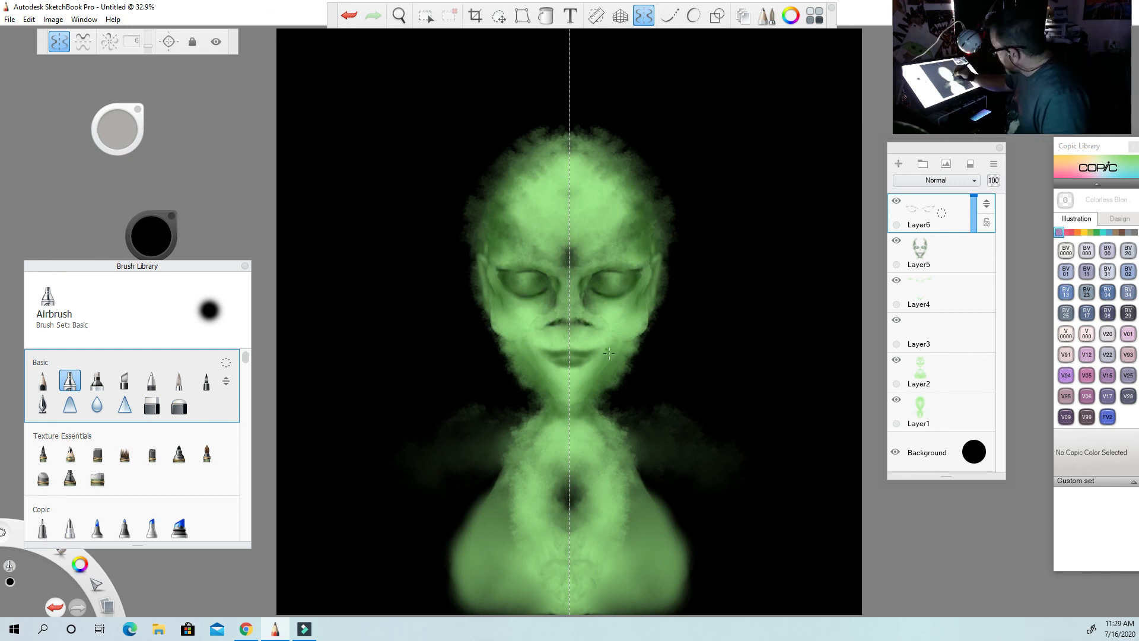
{"action": "left_click_drag", "start_coordinate": [580, 368], "coordinate": [571, 371]}
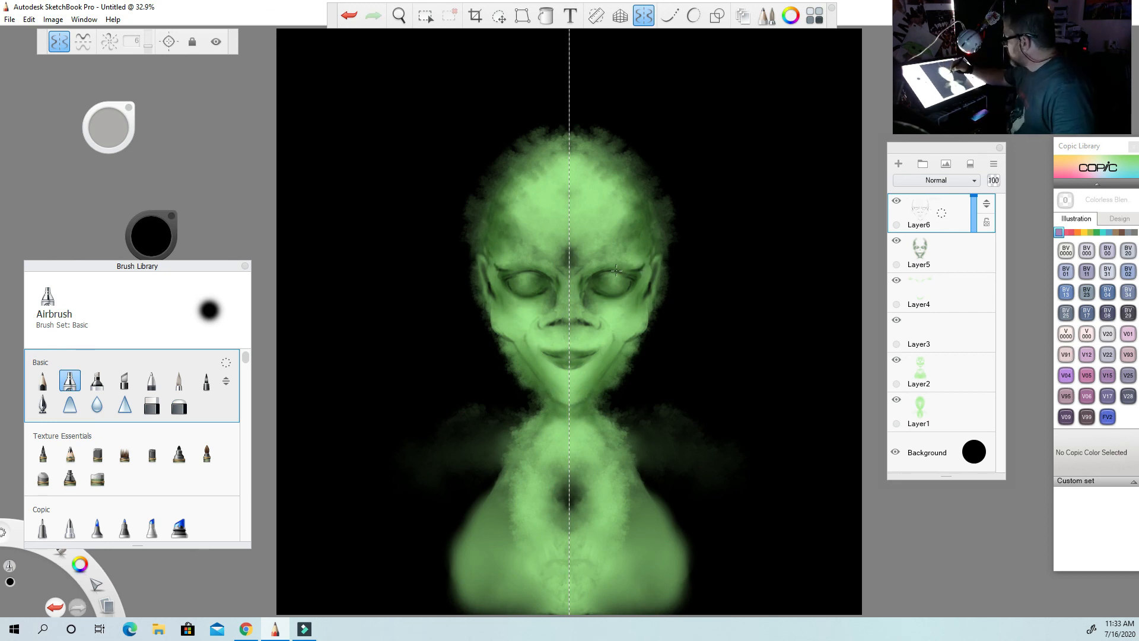
Add a new layer and paint thin, wavy dark green tentacles radiating from the head with the Small Rigger brush.
{"action": "left_click", "coordinate": [898, 164]}
{"action": "left_click_drag", "start_coordinate": [246, 357], "coordinate": [248, 500]}
{"action": "left_click", "coordinate": [152, 414]}
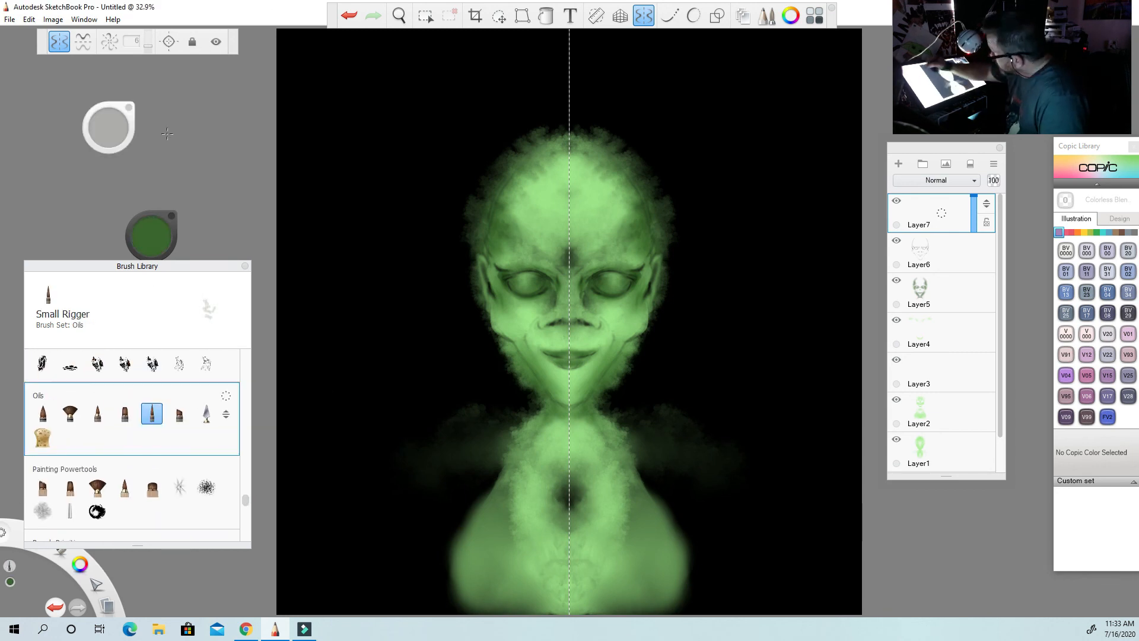
{"action": "left_click_drag", "start_coordinate": [760, 115], "coordinate": [660, 212]}
{"action": "mouse_move", "coordinate": [671, 185]}
{"action": "left_mouse_down"}
{"action": "mouse_move", "coordinate": [656, 212]}
{"action": "mouse_move", "coordinate": [730, 72]}
{"action": "left_mouse_up"}
{"action": "left_click_drag", "start_coordinate": [669, 225], "coordinate": [791, 240]}
{"action": "mouse_move", "coordinate": [670, 267]}
{"action": "left_mouse_down"}
{"action": "mouse_move", "coordinate": [791, 316]}
{"action": "mouse_move", "coordinate": [751, 376]}
{"action": "left_mouse_up"}
{"action": "left_click_drag", "start_coordinate": [660, 203], "coordinate": [697, 58]}
{"action": "left_click_drag", "start_coordinate": [643, 173], "coordinate": [634, 39]}
{"action": "left_click_drag", "start_coordinate": [623, 146], "coordinate": [620, 62]}
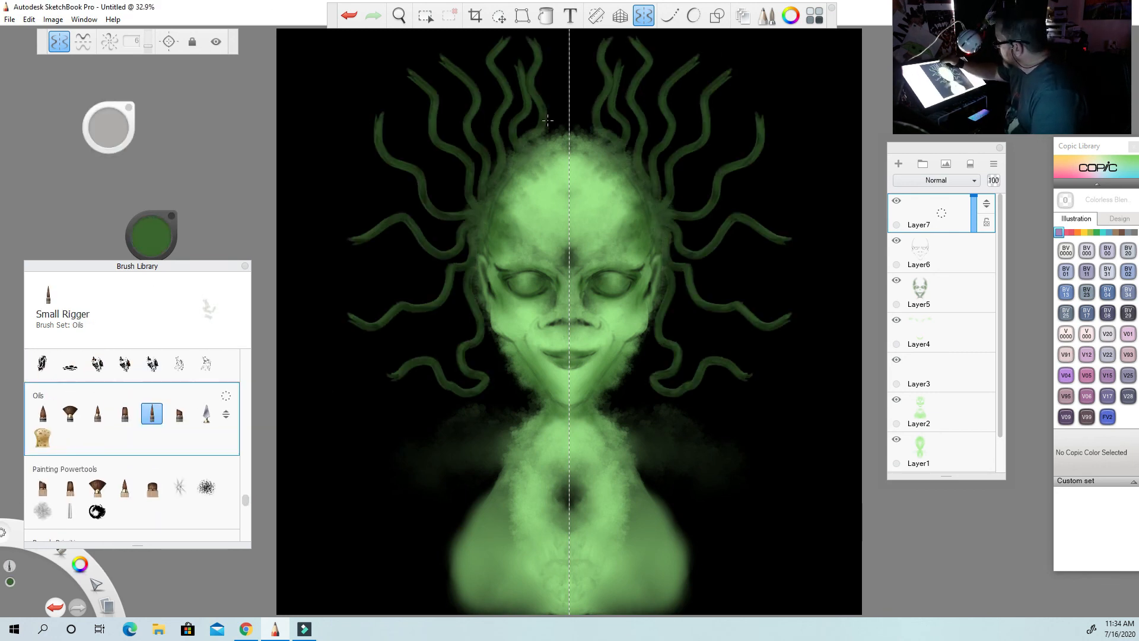
{"action": "left_click_drag", "start_coordinate": [587, 135], "coordinate": [571, 31]}
{"action": "left_click_drag", "start_coordinate": [667, 295], "coordinate": [802, 410]}
Pick a richer green and paint longer tentacles from the temples out to the upper corners and sides of the canvas.
{"action": "left_click", "coordinate": [152, 235]}
{"action": "left_click", "coordinate": [147, 250]}
{"action": "mouse_move", "coordinate": [674, 230]}
{"action": "left_mouse_down"}
{"action": "mouse_move", "coordinate": [812, 199]}
{"action": "mouse_move", "coordinate": [737, 223]}
{"action": "mouse_move", "coordinate": [863, 208]}
{"action": "left_mouse_up"}
{"action": "key", "text": "ctrl+z"}
{"action": "key", "text": "ctrl+z"}
{"action": "left_click_drag", "start_coordinate": [668, 210], "coordinate": [756, 31]}
{"action": "left_click_drag", "start_coordinate": [706, 204], "coordinate": [857, 31]}
{"action": "left_click_drag", "start_coordinate": [706, 240], "coordinate": [862, 250]}
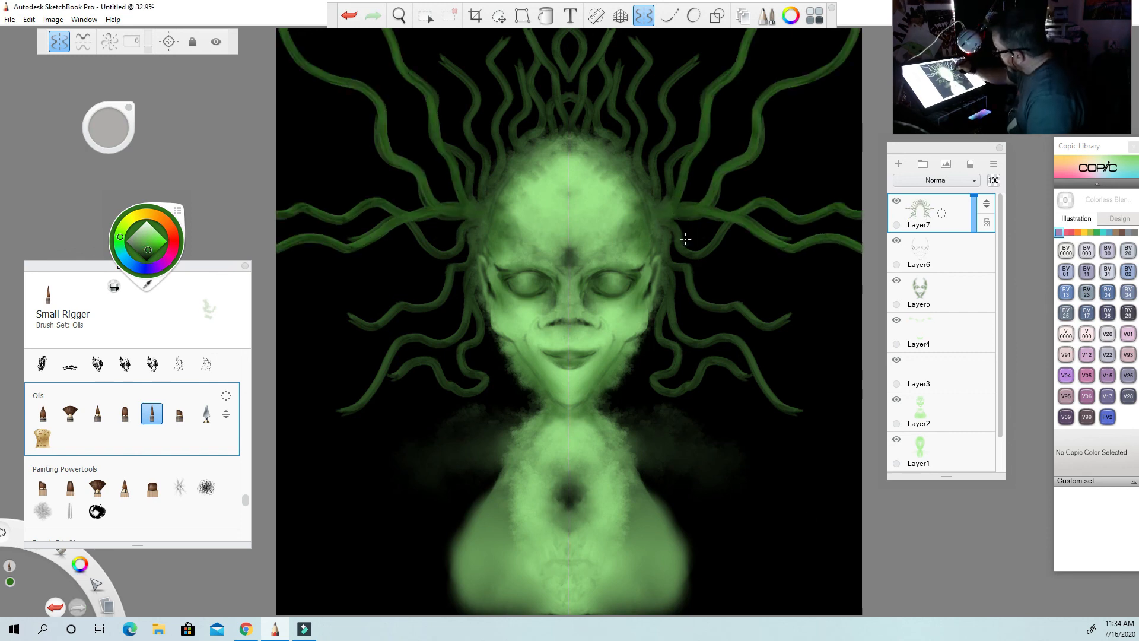
Fill in more green tentacles around the sides and crown on Layer7, building up their roots at the hairline and temples.
{"action": "left_click_drag", "start_coordinate": [674, 228], "coordinate": [735, 223]}
{"action": "left_click_drag", "start_coordinate": [669, 264], "coordinate": [862, 312]}
{"action": "mouse_move", "coordinate": [667, 293]}
{"action": "left_mouse_down"}
{"action": "mouse_move", "coordinate": [862, 388]}
{"action": "mouse_move", "coordinate": [862, 414]}
{"action": "left_mouse_up"}
{"action": "left_click_drag", "start_coordinate": [669, 203], "coordinate": [753, 30]}
{"action": "mouse_move", "coordinate": [657, 187]}
{"action": "left_mouse_down"}
{"action": "mouse_move", "coordinate": [717, 29]}
{"action": "mouse_move", "coordinate": [631, 38]}
{"action": "left_mouse_up"}
{"action": "mouse_move", "coordinate": [630, 141]}
{"action": "left_mouse_down"}
{"action": "mouse_move", "coordinate": [619, 44]}
{"action": "mouse_move", "coordinate": [603, 29]}
{"action": "left_mouse_up"}
{"action": "left_click_drag", "start_coordinate": [571, 95], "coordinate": [581, 30]}
{"action": "left_click_drag", "start_coordinate": [581, 125], "coordinate": [571, 160]}
{"action": "left_click_drag", "start_coordinate": [609, 159], "coordinate": [593, 167]}
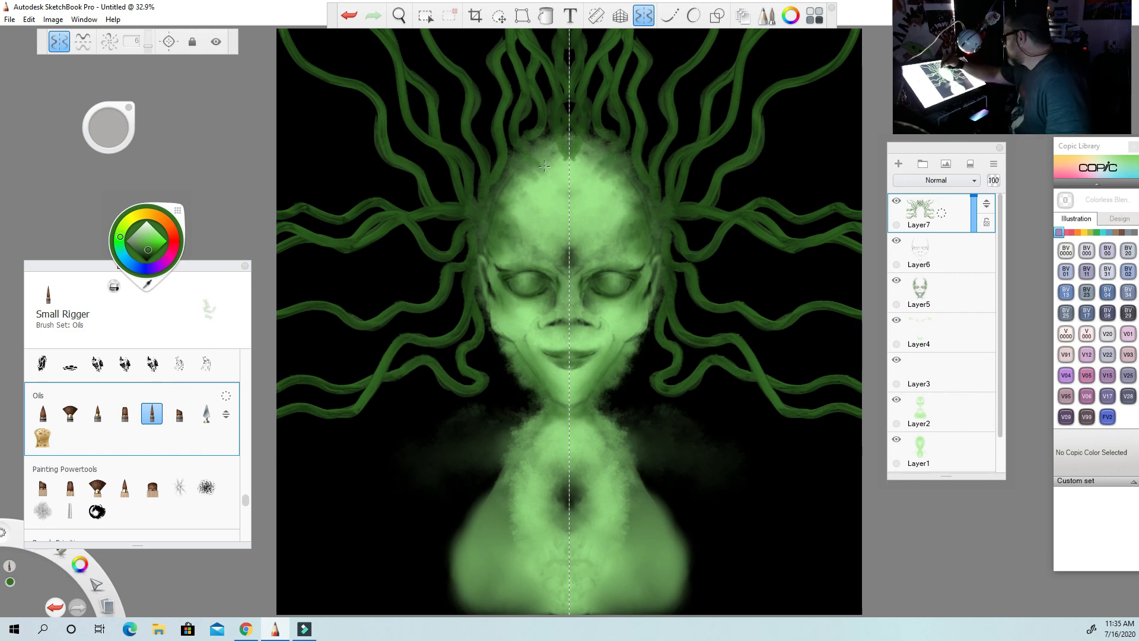
{"action": "left_click_drag", "start_coordinate": [652, 201], "coordinate": [659, 220]}
{"action": "left_click_drag", "start_coordinate": [675, 235], "coordinate": [666, 220]}
Airbrush near-black shading along the hairline and beside the ears on Layer7.
{"action": "left_click_drag", "start_coordinate": [246, 499], "coordinate": [246, 355]}
{"action": "left_click", "coordinate": [70, 380]}
{"action": "left_click", "coordinate": [146, 258]}
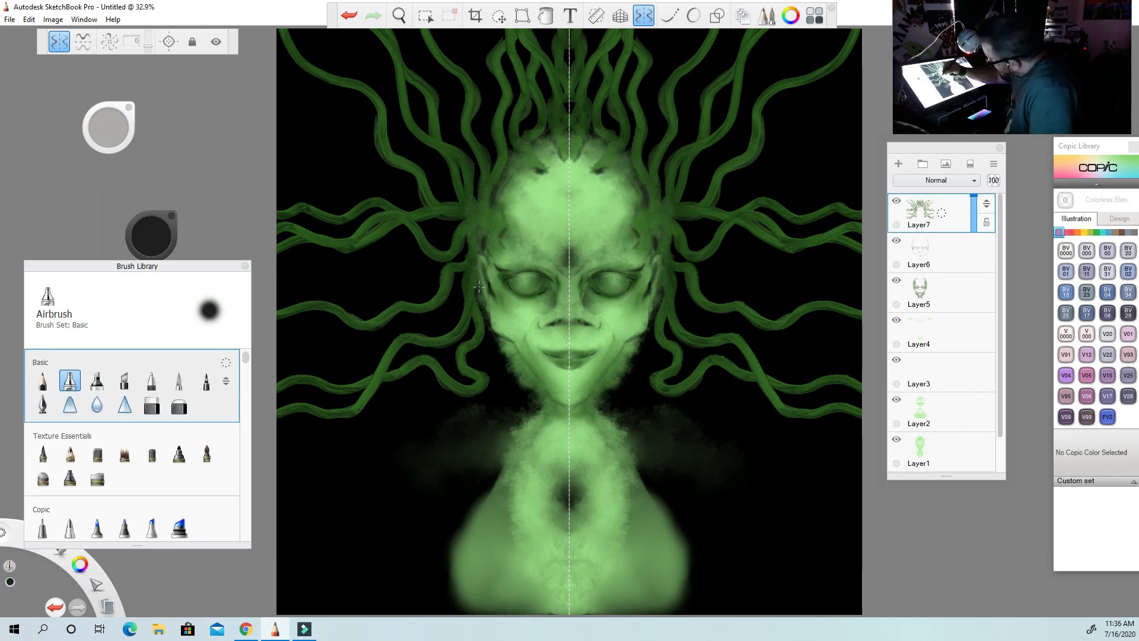
{"action": "left_click_drag", "start_coordinate": [479, 286], "coordinate": [482, 244]}
{"action": "left_click_drag", "start_coordinate": [627, 159], "coordinate": [634, 167]}
Blend the hairline shading into the forehead with the Smudge Soft Round Brush.
{"action": "left_click_drag", "start_coordinate": [246, 358], "coordinate": [246, 382]}
{"action": "left_click", "coordinate": [152, 491]}
{"action": "left_click_drag", "start_coordinate": [595, 171], "coordinate": [611, 169]}
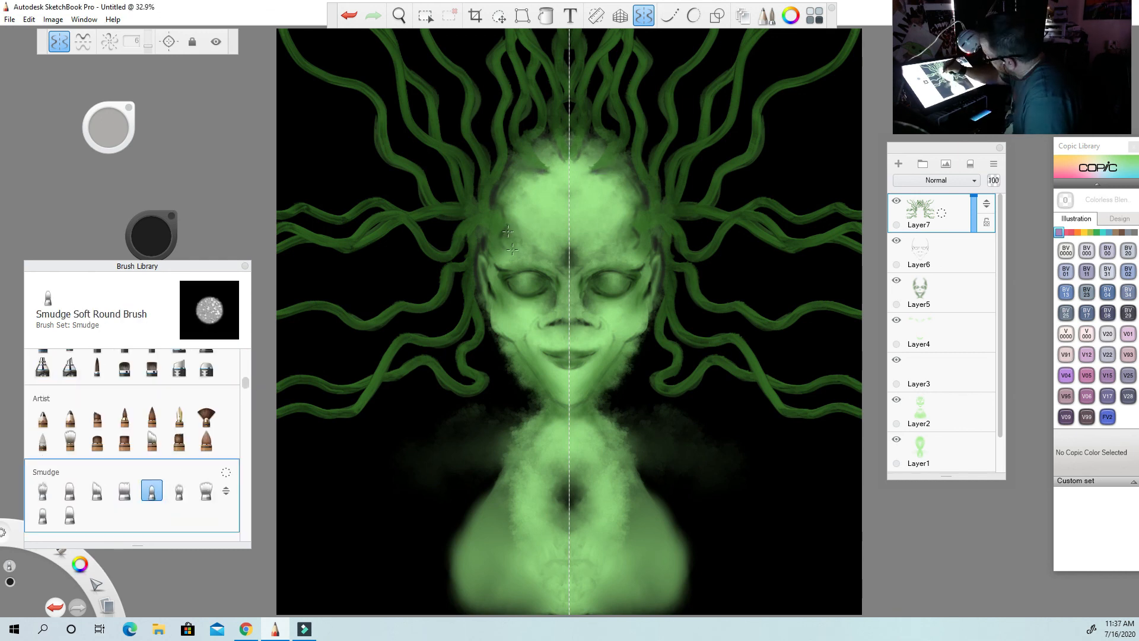
Add a new layer above Layer7 and airbrush magenta irises into both eyes.
{"action": "key", "text": "ctrl+shift+n"}
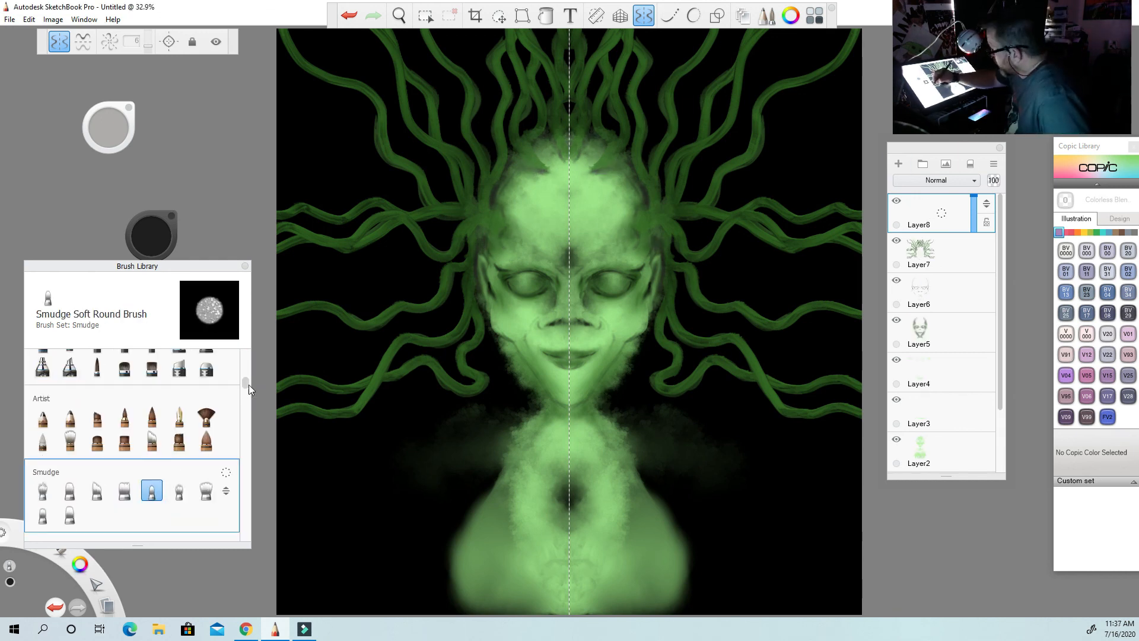
{"action": "left_click_drag", "start_coordinate": [246, 383], "coordinate": [246, 356]}
{"action": "left_click", "coordinate": [70, 380]}
{"action": "left_click", "coordinate": [151, 236]}
{"action": "left_click", "coordinate": [158, 266]}
{"action": "left_click", "coordinate": [167, 241]}
{"action": "left_click", "coordinate": [167, 260]}
{"action": "left_click_drag", "start_coordinate": [533, 283], "coordinate": [538, 287]}
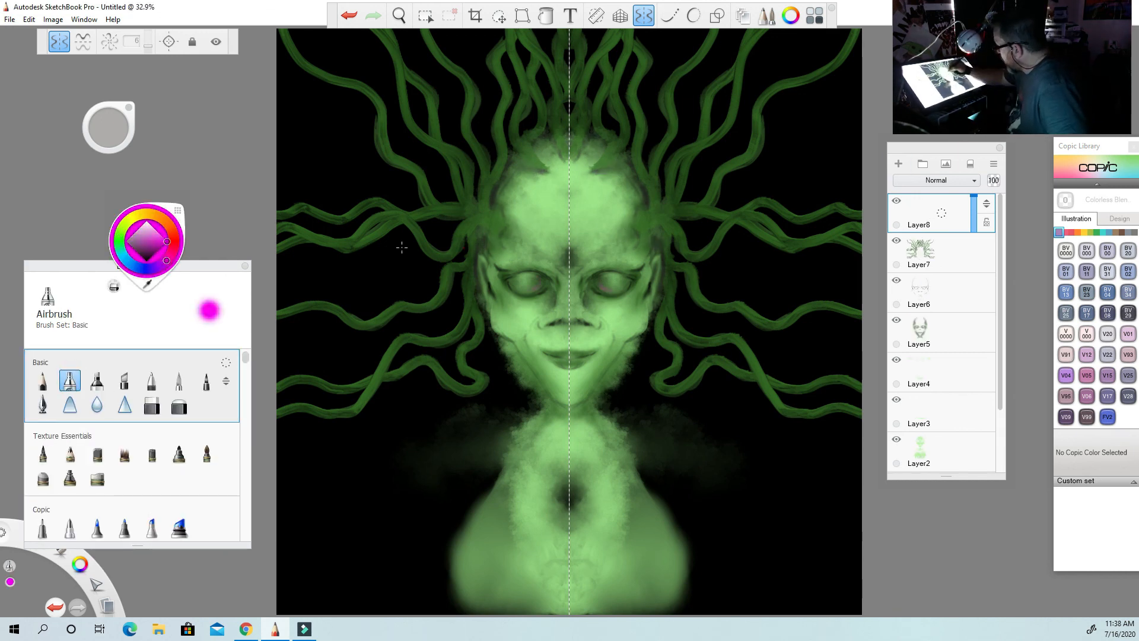
{"action": "left_click_drag", "start_coordinate": [612, 283], "coordinate": [618, 280]}
Airbrush dark purple shading into both eyes on Layer8, adjusting the brush size.
{"action": "left_click", "coordinate": [152, 236]}
{"action": "left_click", "coordinate": [148, 257]}
{"action": "left_click_drag", "start_coordinate": [527, 281], "coordinate": [513, 281]}
{"action": "left_click_drag", "start_coordinate": [108, 127], "coordinate": [107, 134]}
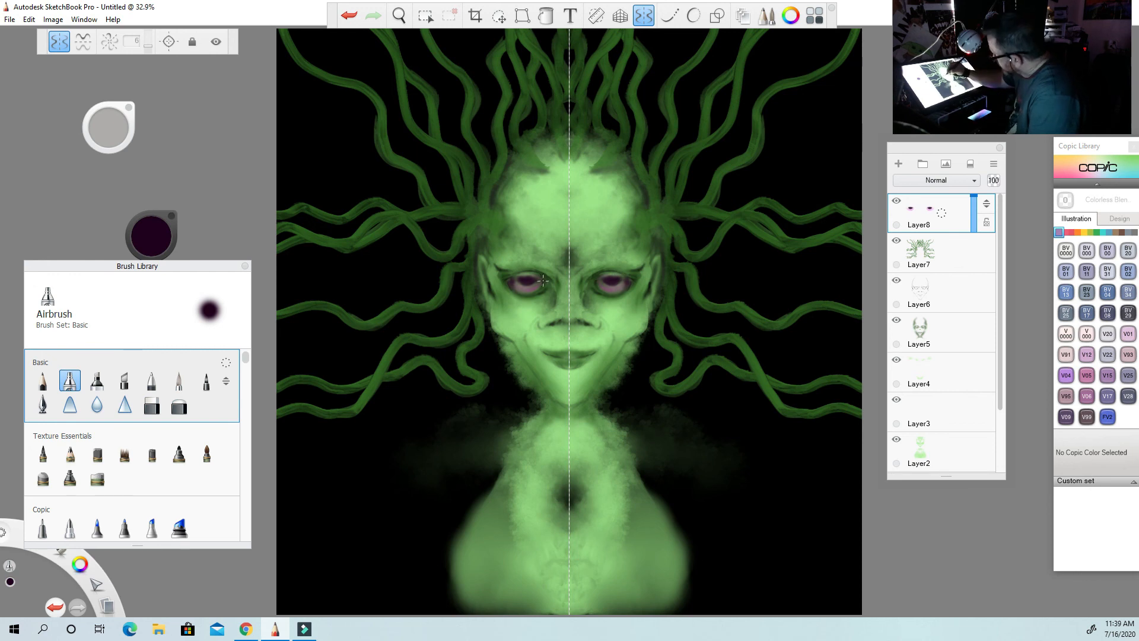
Dab hot pink glowing highlights into both eyes with the Glow Brush, undoing the unwanted dabs.
{"action": "mouse_move", "coordinate": [246, 357]}
{"action": "left_mouse_down"}
{"action": "mouse_move", "coordinate": [246, 392]}
{"action": "mouse_move", "coordinate": [246, 376]}
{"action": "left_mouse_up"}
{"action": "left_click", "coordinate": [43, 472]}
{"action": "left_click", "coordinate": [151, 236]}
{"action": "left_click", "coordinate": [170, 248]}
{"action": "left_click", "coordinate": [528, 277]}
{"action": "left_click", "coordinate": [352, 17]}
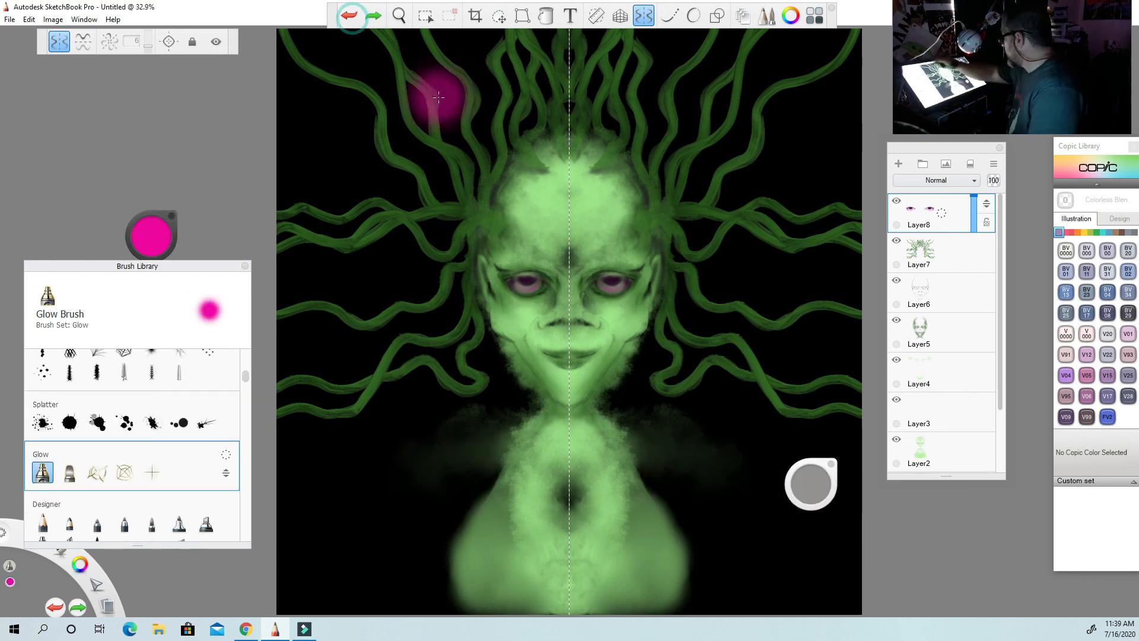
{"action": "left_click", "coordinate": [610, 280]}
{"action": "left_click", "coordinate": [350, 17]}
{"action": "left_click", "coordinate": [610, 280]}
{"action": "left_click", "coordinate": [350, 17]}
{"action": "left_click", "coordinate": [609, 280]}
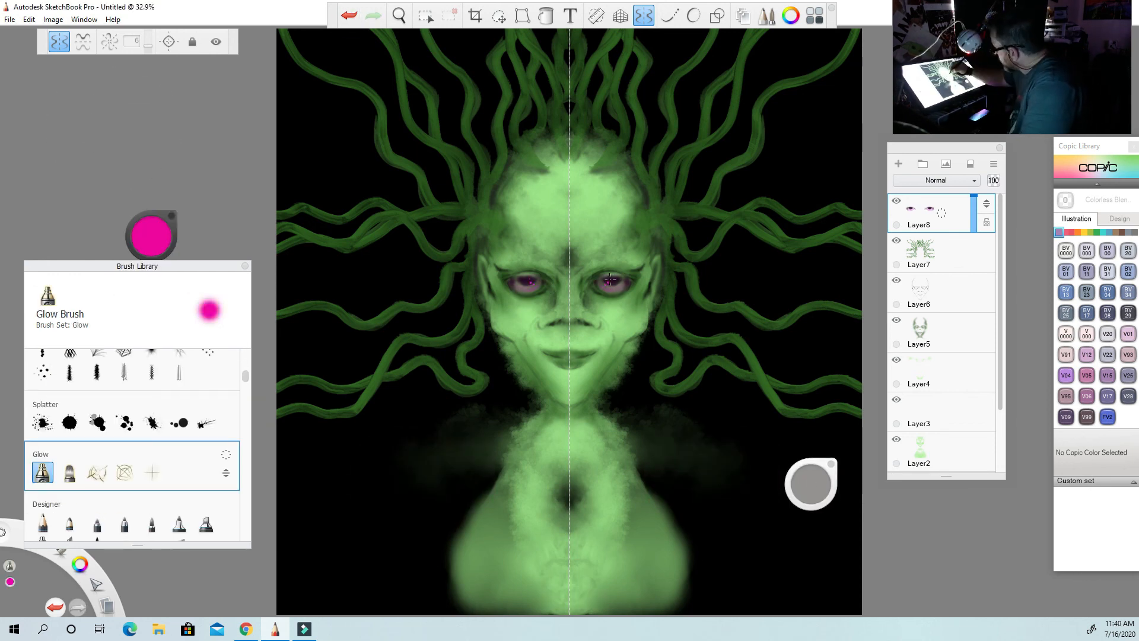
{"action": "left_click", "coordinate": [350, 17]}
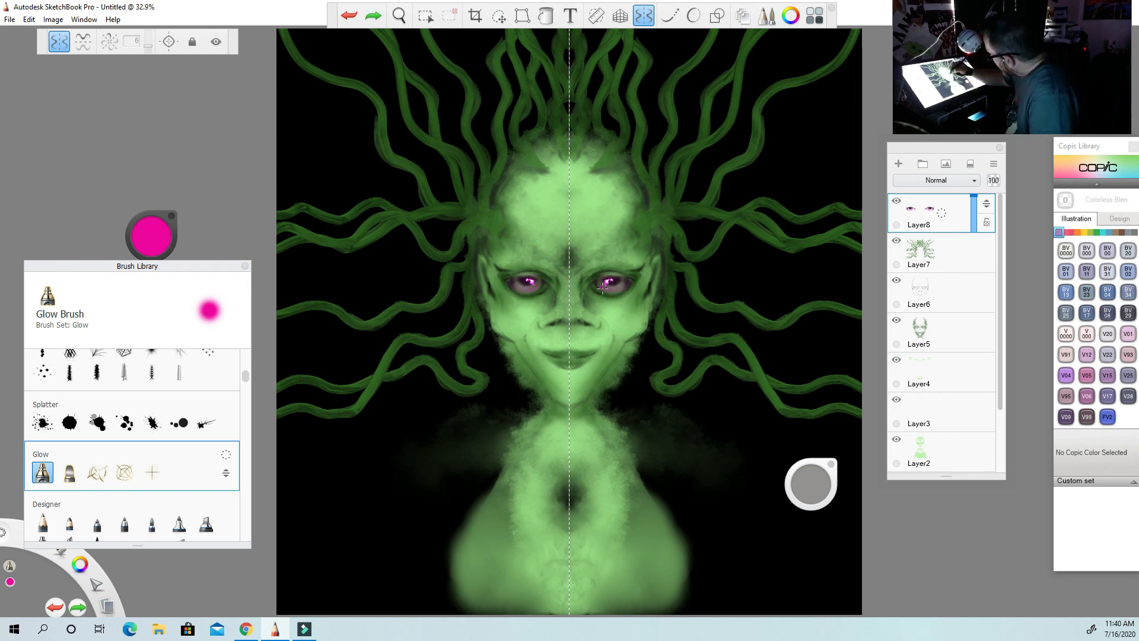
{"action": "left_click", "coordinate": [610, 277]}
{"action": "left_click", "coordinate": [350, 17]}
Airbrush pale pink highlights into both eyes on Layer8.
{"action": "left_click_drag", "start_coordinate": [245, 376], "coordinate": [246, 357]}
{"action": "left_click", "coordinate": [70, 380]}
{"action": "left_click", "coordinate": [151, 235]}
{"action": "left_click", "coordinate": [172, 254]}
{"action": "left_click", "coordinate": [610, 280]}
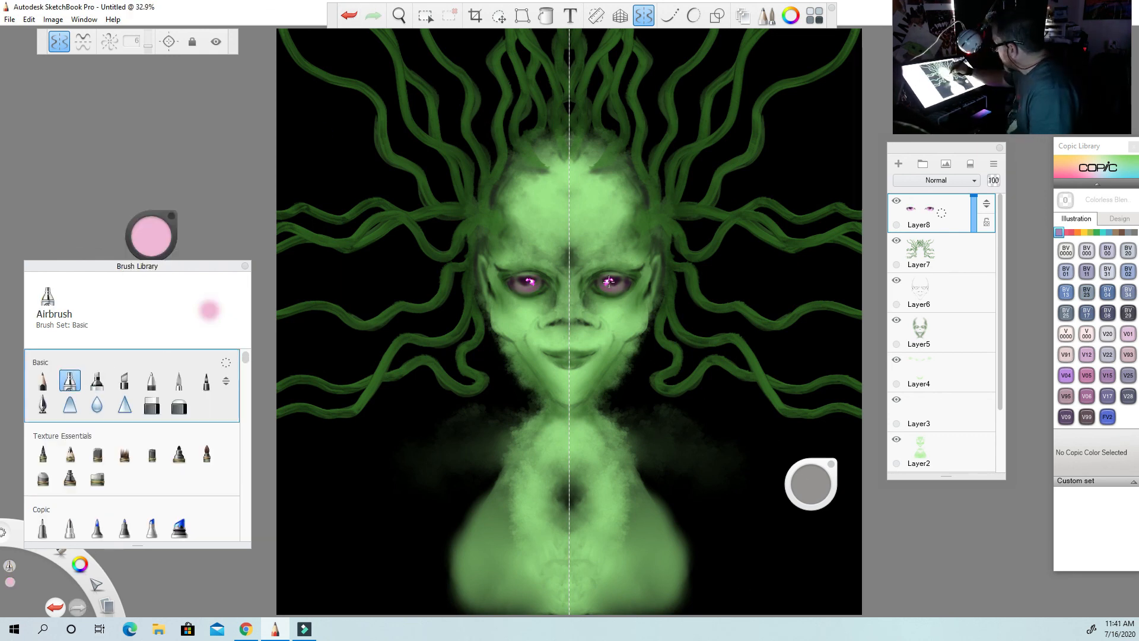
{"action": "left_click", "coordinate": [625, 285], "text": "alt"}
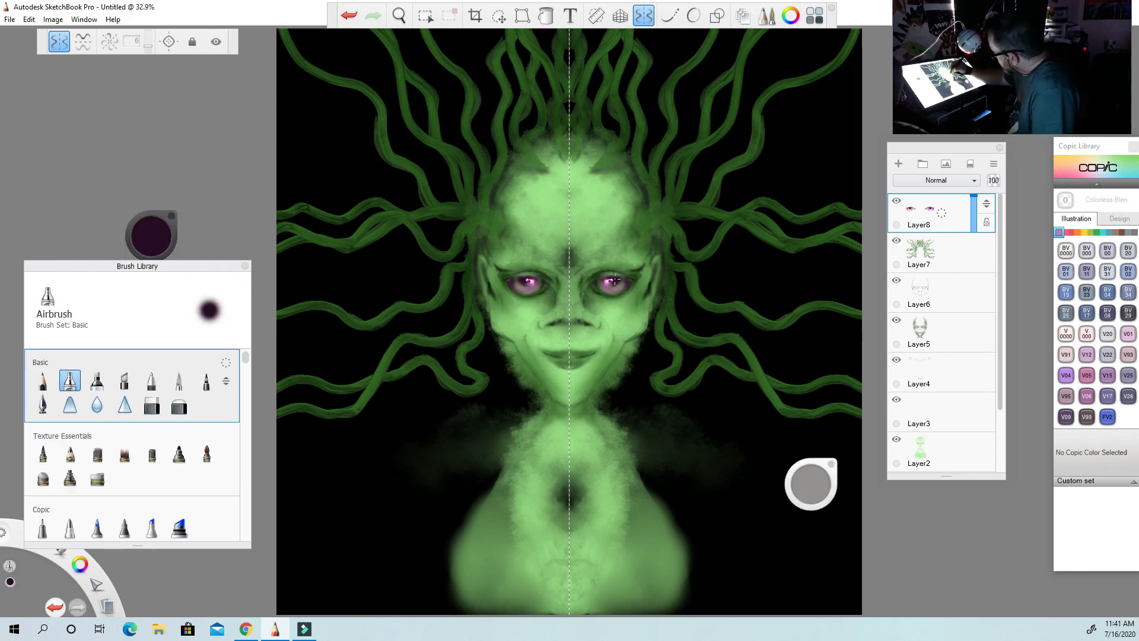
Airbrush dark purple onto the lips on Layer8.
{"action": "left_click", "coordinate": [151, 236]}
{"action": "left_click", "coordinate": [153, 254]}
{"action": "left_click", "coordinate": [560, 357]}
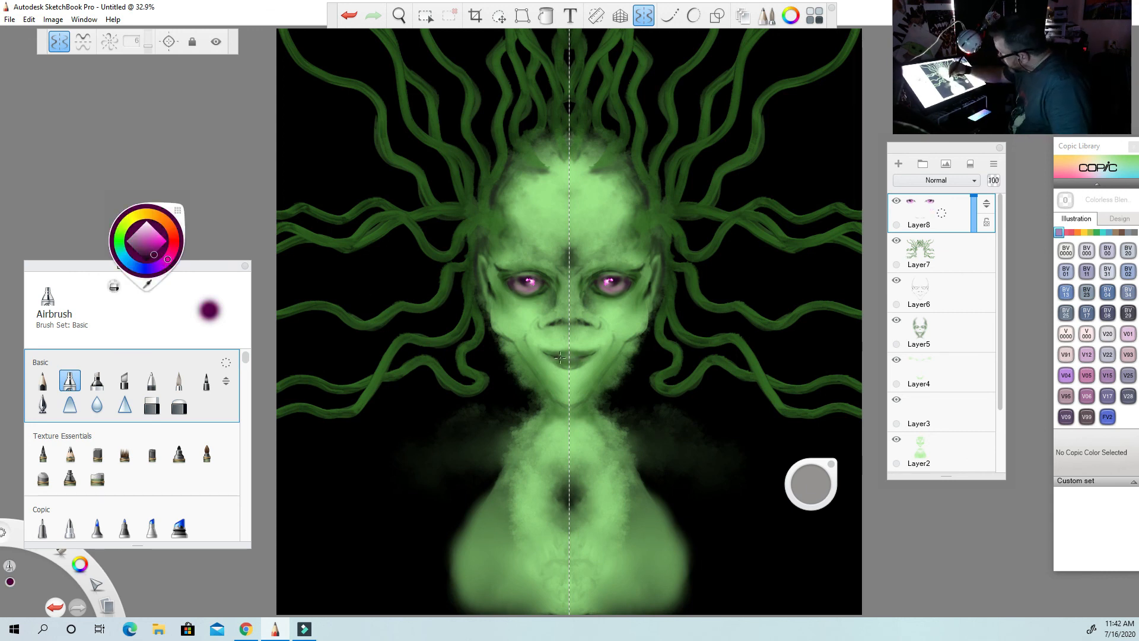
Add a new layer above Layer8 and dab pink onto the lips.
{"action": "left_click_drag", "start_coordinate": [245, 357], "coordinate": [246, 386]}
{"action": "left_click", "coordinate": [43, 456]}
{"action": "left_click", "coordinate": [898, 164]}
{"action": "left_click", "coordinate": [151, 236]}
{"action": "left_click", "coordinate": [152, 236]}
{"action": "key", "text": "ctrl+z"}
{"action": "left_click", "coordinate": [563, 355]}
Blend the lips on Layer9 with the Smudge Soft Round Brush and switch back to the Airbrush in dark purple.
{"action": "left_click", "coordinate": [153, 407]}
{"action": "mouse_move", "coordinate": [567, 356]}
{"action": "left_mouse_down"}
{"action": "mouse_move", "coordinate": [579, 346]}
{"action": "mouse_move", "coordinate": [542, 350]}
{"action": "left_mouse_up"}
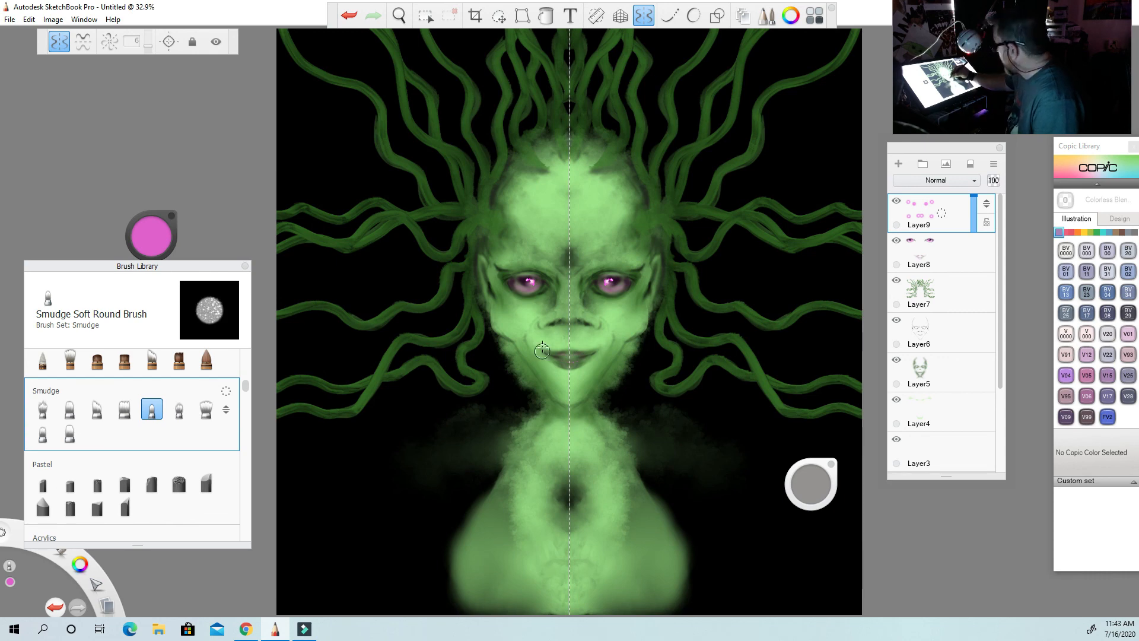
{"action": "left_click_drag", "start_coordinate": [246, 386], "coordinate": [245, 354]}
{"action": "left_click", "coordinate": [70, 380]}
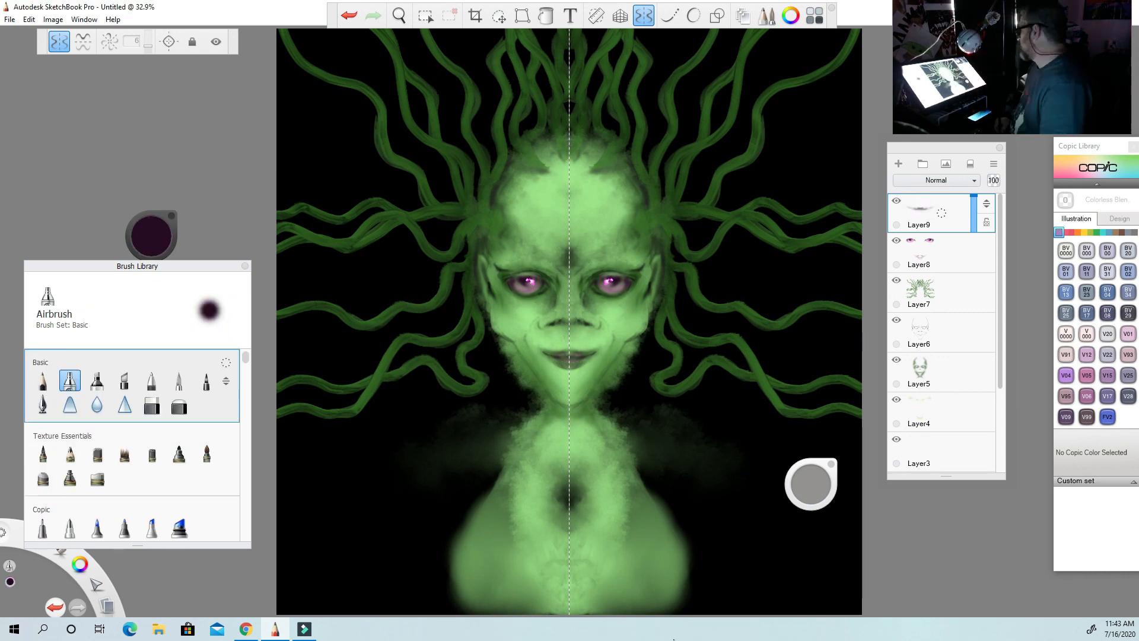
Save the painting to the Desktop as a new file.
{"action": "left_click", "coordinate": [9, 19]}
{"action": "left_click", "coordinate": [65, 105]}
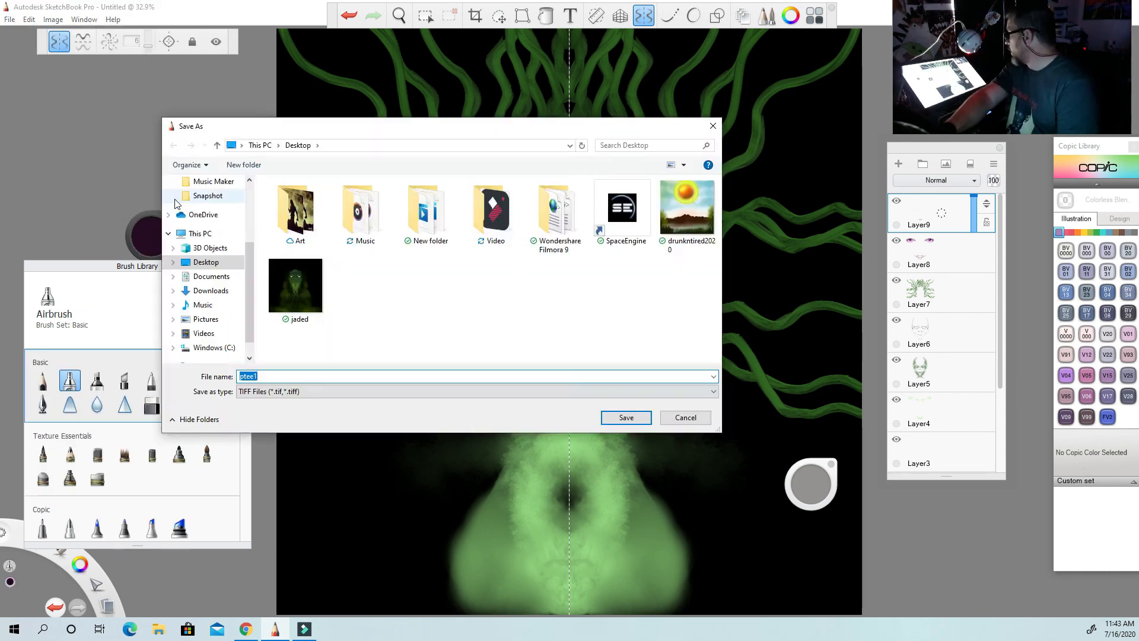
{"action": "key", "text": "Return"}
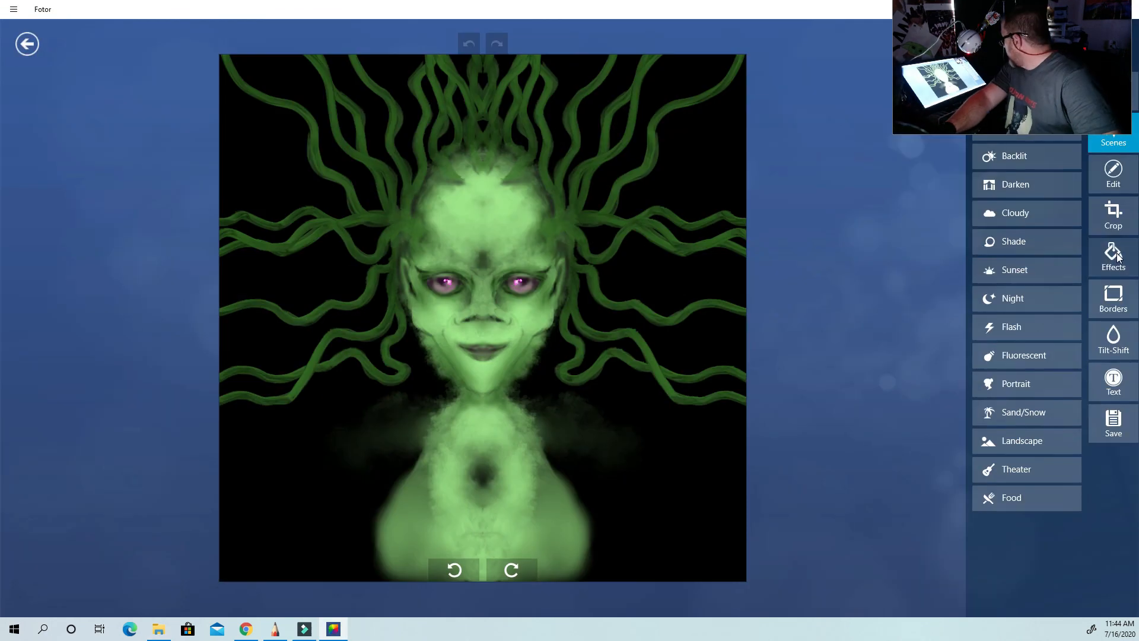
Apply the Classic effect Nostalgic to the painting in Fotor.
{"action": "left_click", "coordinate": [1117, 257]}
{"action": "left_click", "coordinate": [1039, 284]}
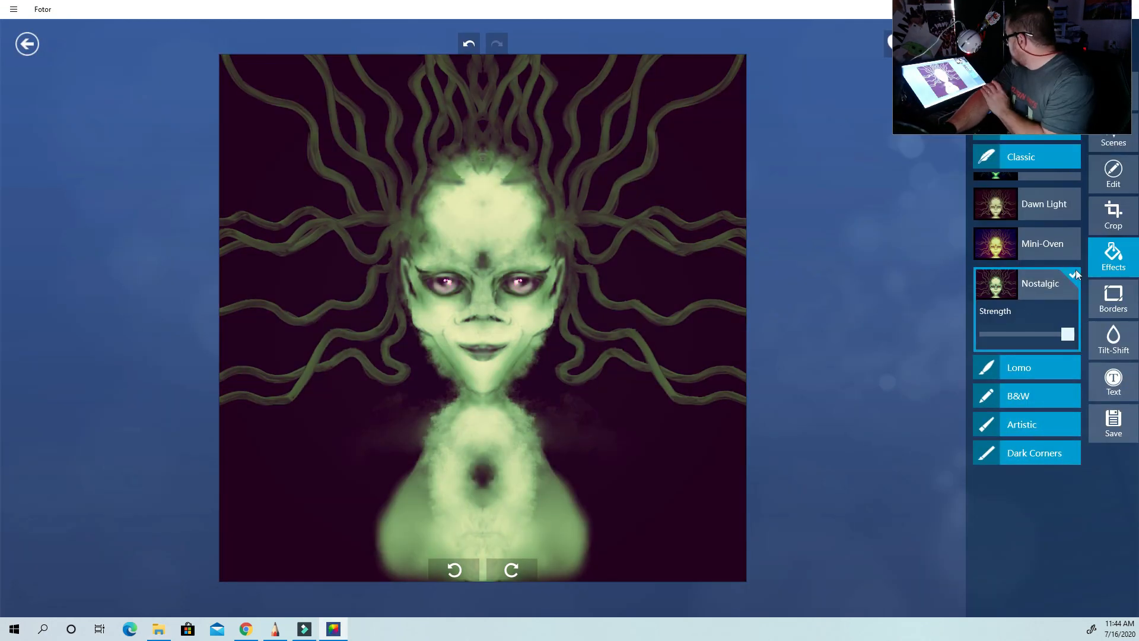
Adjust the image's brightness, contrast, saturation and sharpness in Fotor and save the result.
{"action": "left_click", "coordinate": [1114, 174]}
{"action": "left_click_drag", "start_coordinate": [1027, 124], "coordinate": [1020, 124]}
{"action": "left_click_drag", "start_coordinate": [1027, 157], "coordinate": [1026, 124]}
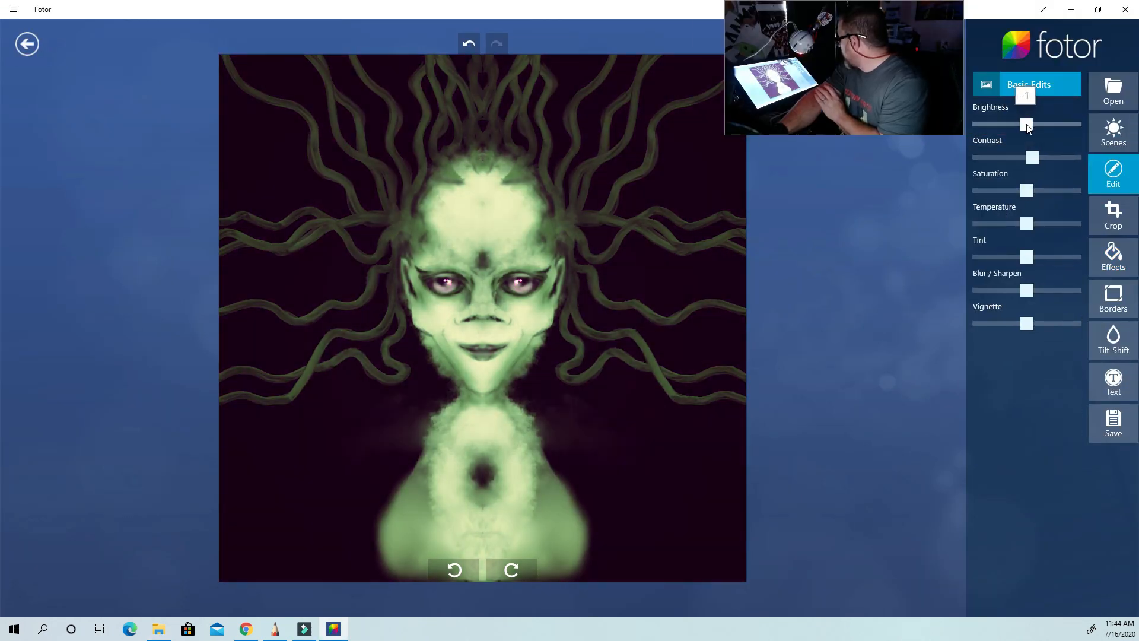
{"action": "left_click_drag", "start_coordinate": [1027, 191], "coordinate": [1075, 291]}
{"action": "left_click", "coordinate": [1113, 423]}
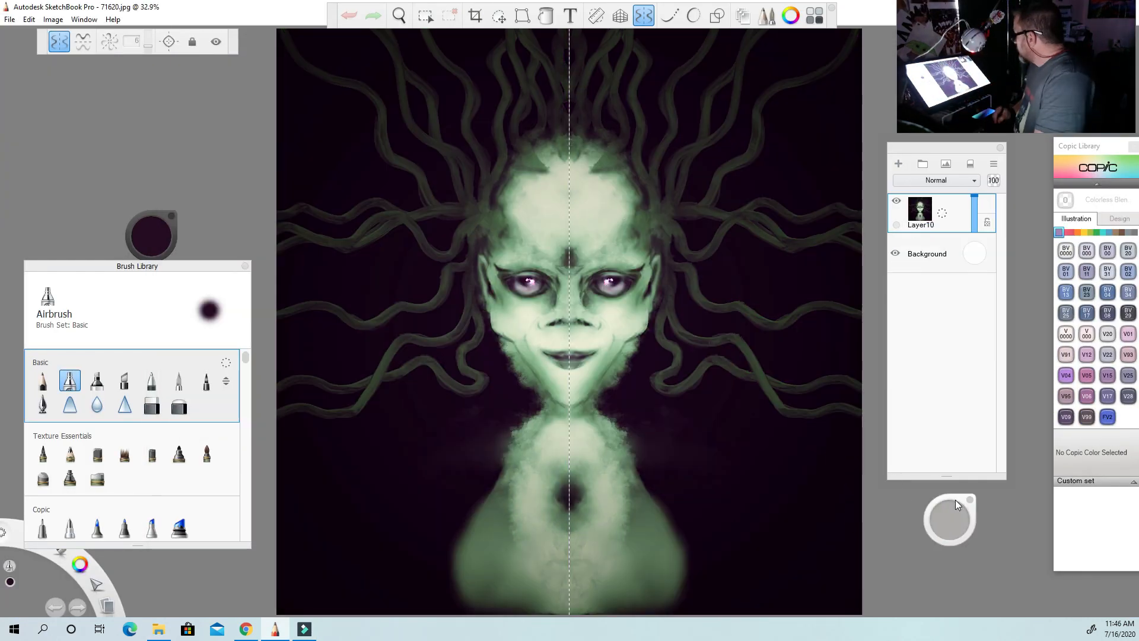
In SketchBook, add a layer above the imported 71620.jpg and texture the crown tentacles pale green with the Crinkle brush from Cowan_Textures3.
{"action": "left_click_drag", "start_coordinate": [246, 358], "coordinate": [246, 421]}
{"action": "left_click", "coordinate": [70, 433]}
{"action": "left_click", "coordinate": [899, 164]}
{"action": "left_click", "coordinate": [151, 235]}
{"action": "left_click", "coordinate": [120, 242]}
{"action": "left_click", "coordinate": [144, 228]}
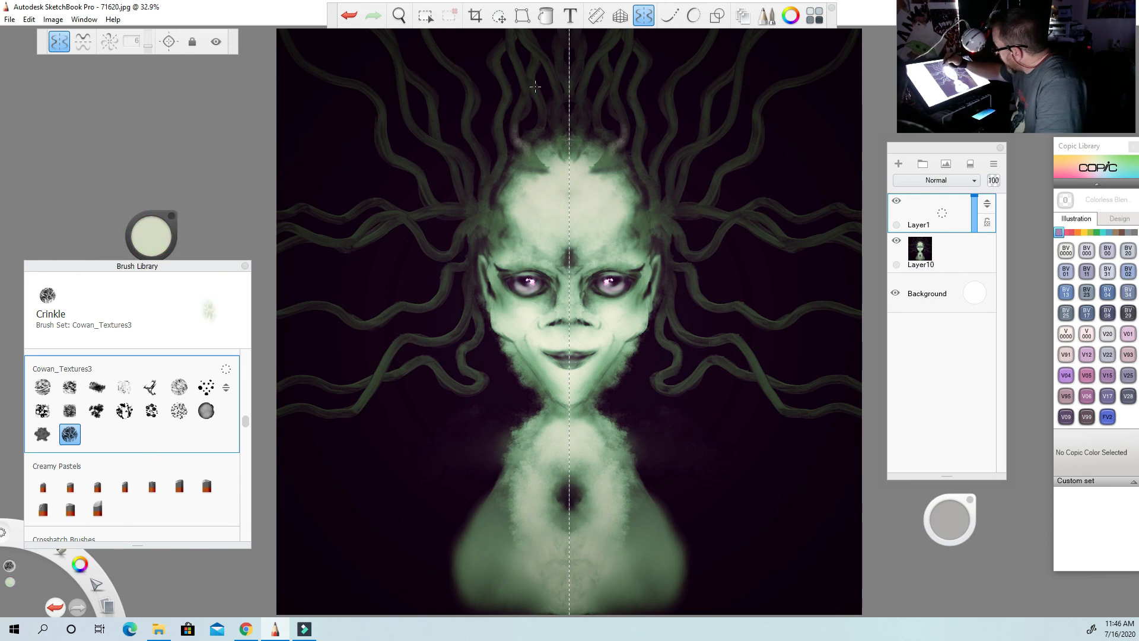
{"action": "left_click_drag", "start_coordinate": [516, 113], "coordinate": [517, 127]}
{"action": "left_click_drag", "start_coordinate": [540, 122], "coordinate": [528, 140]}
{"action": "left_click_drag", "start_coordinate": [553, 77], "coordinate": [562, 92]}
{"action": "left_click_drag", "start_coordinate": [559, 62], "coordinate": [563, 83]}
{"action": "left_click_drag", "start_coordinate": [503, 46], "coordinate": [495, 73]}
{"action": "left_click_drag", "start_coordinate": [498, 112], "coordinate": [502, 137]}
{"action": "left_click_drag", "start_coordinate": [509, 210], "coordinate": [495, 225]}
{"action": "left_click_drag", "start_coordinate": [655, 218], "coordinate": [680, 242]}
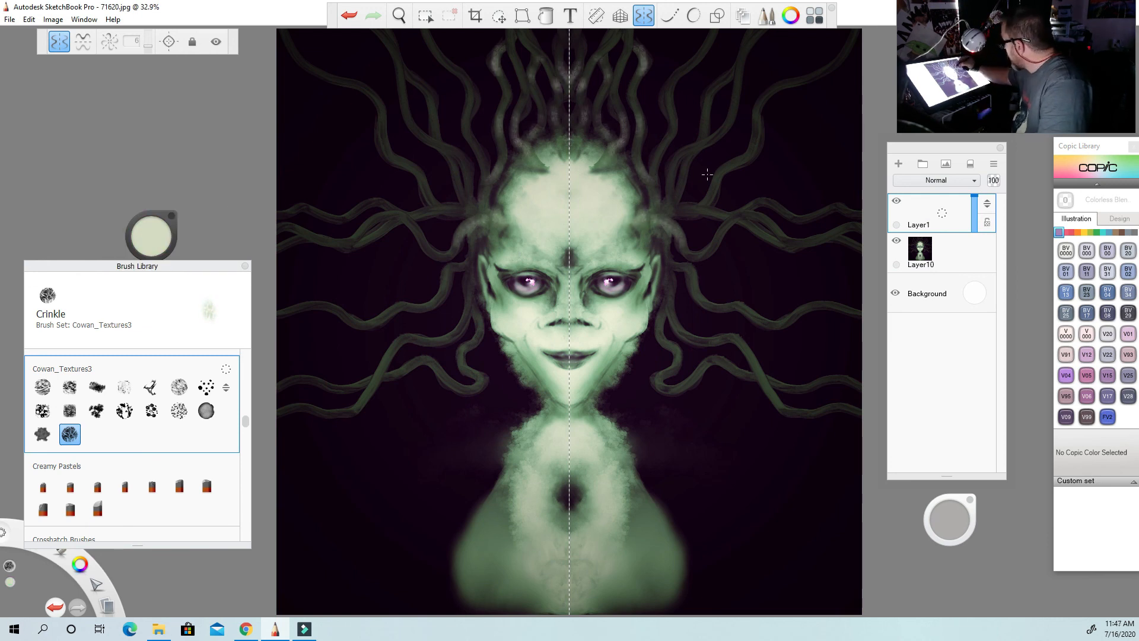
Extend the pale green Crinkle texture along the side and lower tentacles on Layer1.
{"action": "left_click_drag", "start_coordinate": [691, 143], "coordinate": [673, 178]}
{"action": "left_click_drag", "start_coordinate": [663, 146], "coordinate": [655, 177]}
{"action": "left_click_drag", "start_coordinate": [725, 167], "coordinate": [715, 193]}
{"action": "left_click_drag", "start_coordinate": [756, 91], "coordinate": [763, 127]}
{"action": "left_click_drag", "start_coordinate": [704, 87], "coordinate": [708, 134]}
{"action": "mouse_move", "coordinate": [670, 252]}
{"action": "left_mouse_down"}
{"action": "mouse_move", "coordinate": [711, 301]}
{"action": "mouse_move", "coordinate": [766, 320]}
{"action": "mouse_move", "coordinate": [778, 403]}
{"action": "left_mouse_up"}
{"action": "left_click_drag", "start_coordinate": [662, 315], "coordinate": [674, 390]}
{"action": "mouse_move", "coordinate": [780, 244]}
{"action": "left_mouse_down"}
{"action": "mouse_move", "coordinate": [821, 239]}
{"action": "mouse_move", "coordinate": [829, 216]}
{"action": "left_mouse_up"}
{"action": "left_click_drag", "start_coordinate": [710, 208], "coordinate": [666, 199]}
Add darker green Crinkle texture to the outer and upper tentacles and switch to Smudge Soft Round Brush 2 for blending.
{"action": "left_click_drag", "start_coordinate": [150, 238], "coordinate": [149, 287]}
{"action": "mouse_move", "coordinate": [428, 226]}
{"action": "left_mouse_down"}
{"action": "mouse_move", "coordinate": [410, 243]}
{"action": "mouse_move", "coordinate": [469, 283]}
{"action": "left_mouse_up"}
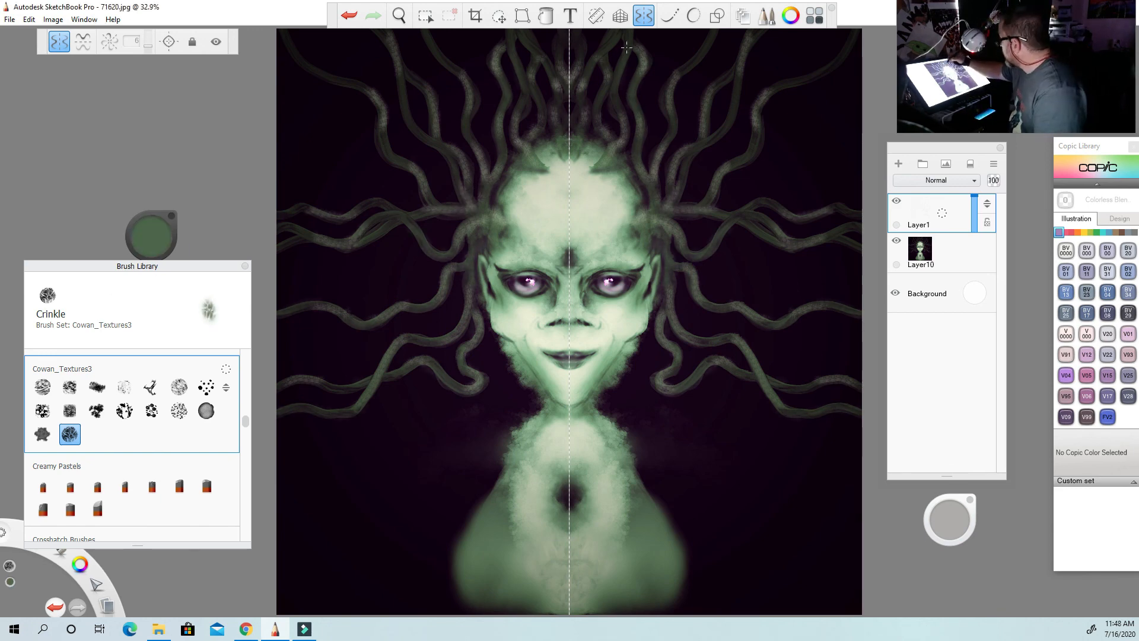
{"action": "left_click_drag", "start_coordinate": [708, 119], "coordinate": [684, 163]}
{"action": "left_click_drag", "start_coordinate": [696, 35], "coordinate": [706, 67]}
{"action": "left_click_drag", "start_coordinate": [804, 76], "coordinate": [773, 96]}
{"action": "mouse_move", "coordinate": [245, 422]}
{"action": "left_mouse_down"}
{"action": "mouse_move", "coordinate": [246, 364]}
{"action": "mouse_move", "coordinate": [245, 386]}
{"action": "left_mouse_up"}
{"action": "left_click", "coordinate": [179, 393]}
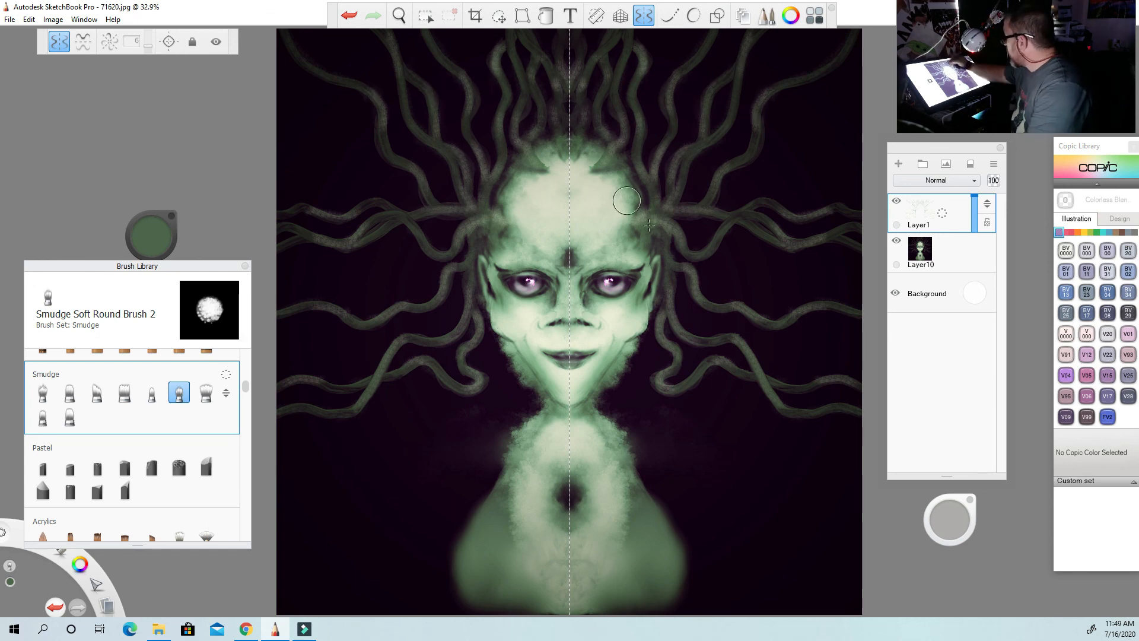
Shade the tentacles symmetrically on Layer1 with the basic Airbrush in near-black.
{"action": "left_click_drag", "start_coordinate": [151, 237], "coordinate": [148, 288]}
{"action": "left_click_drag", "start_coordinate": [674, 350], "coordinate": [700, 370]}
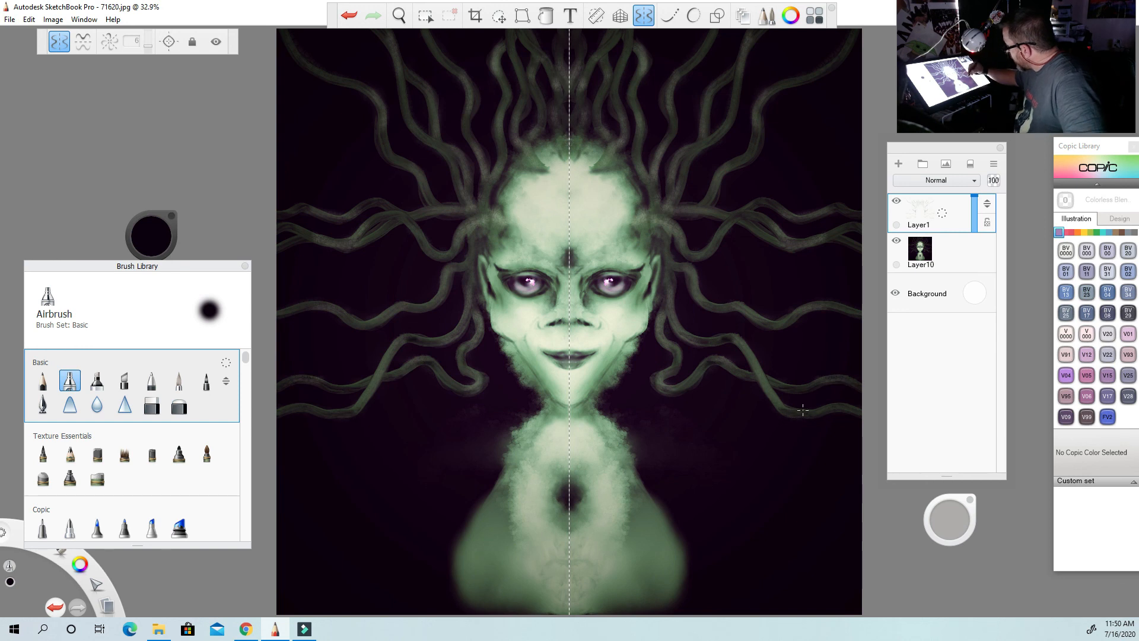
{"action": "left_click_drag", "start_coordinate": [679, 233], "coordinate": [840, 238]}
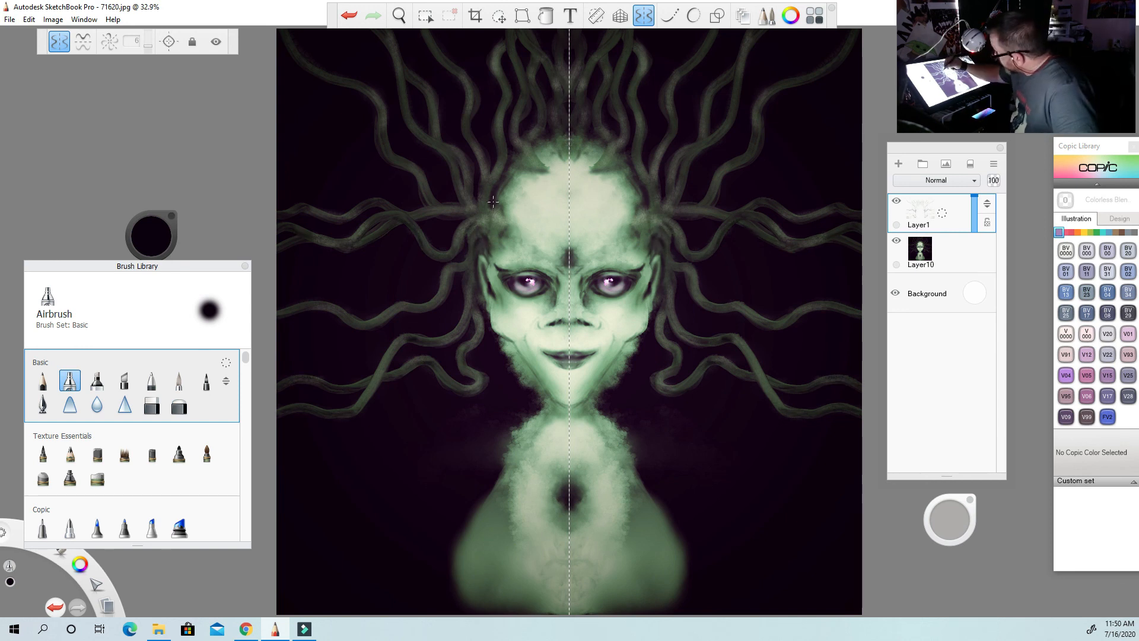
{"action": "left_click_drag", "start_coordinate": [498, 188], "coordinate": [532, 145]}
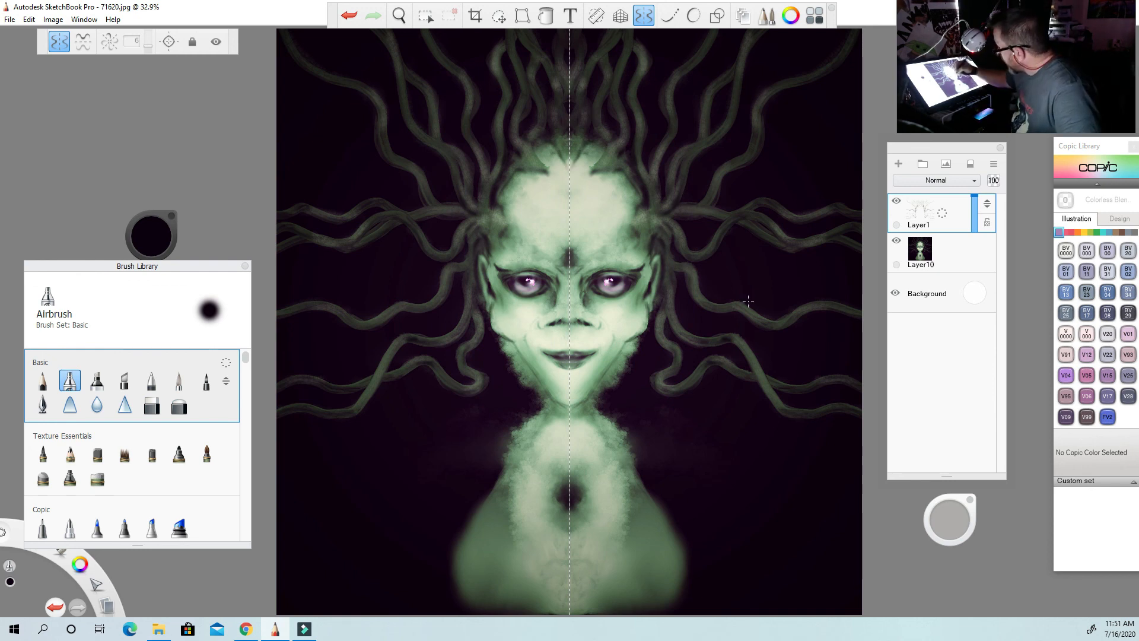
Add dark green cloudy texture around the shoulders and beside the neck with the Swiss Cheese brush from Cowan_Textures3.
{"action": "left_click_drag", "start_coordinate": [244, 359], "coordinate": [245, 422]}
{"action": "left_click", "coordinate": [43, 459]}
{"action": "left_click", "coordinate": [655, 519], "text": "alt"}
{"action": "left_click_drag", "start_coordinate": [647, 489], "coordinate": [657, 495]}
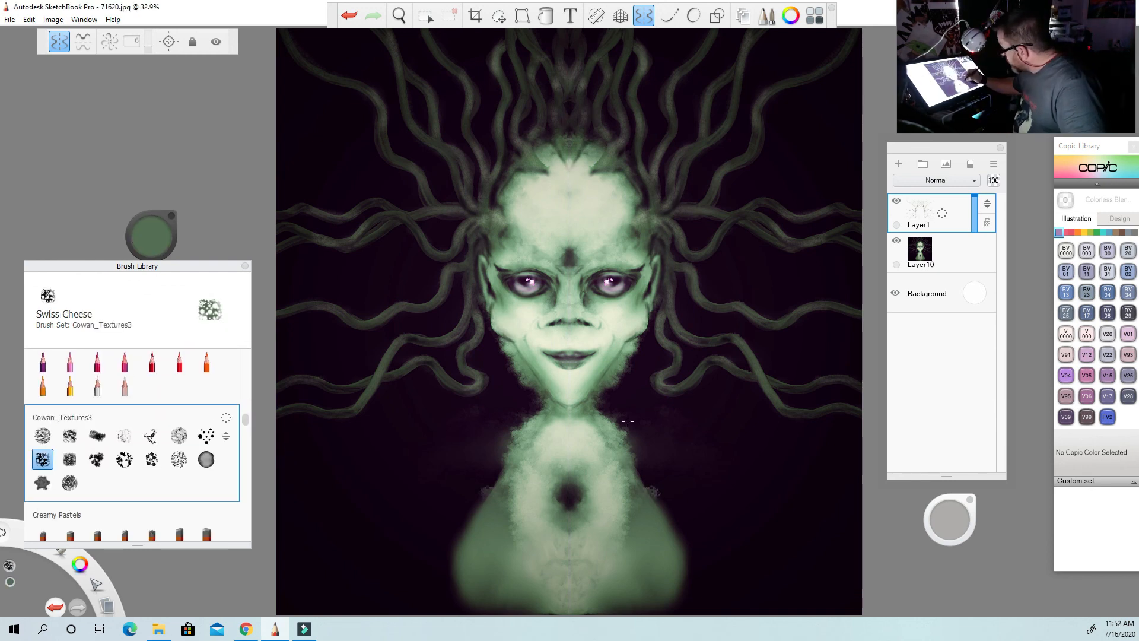
{"action": "mouse_move", "coordinate": [628, 420]}
{"action": "left_mouse_down"}
{"action": "mouse_move", "coordinate": [644, 450]}
{"action": "mouse_move", "coordinate": [667, 430]}
{"action": "mouse_move", "coordinate": [646, 423]}
{"action": "left_mouse_up"}
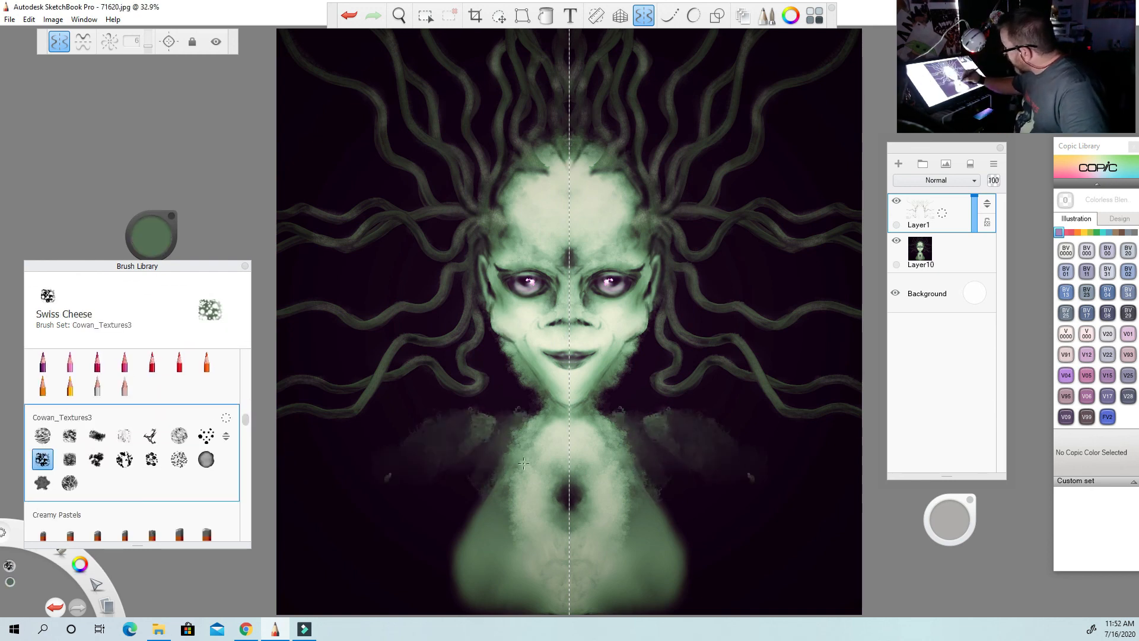
{"action": "left_click_drag", "start_coordinate": [480, 476], "coordinate": [458, 524]}
Blend the new shoulder texture on Layer1 with Smudge Soft Round Brush 2.
{"action": "left_click_drag", "start_coordinate": [245, 419], "coordinate": [245, 383]}
{"action": "left_click", "coordinate": [179, 490]}
{"action": "left_click_drag", "start_coordinate": [648, 418], "coordinate": [660, 439]}
On Layer10, smudge the edges of the chest, neck and shoulders to blend the torso softly into the dark background.
{"action": "left_click", "coordinate": [921, 252]}
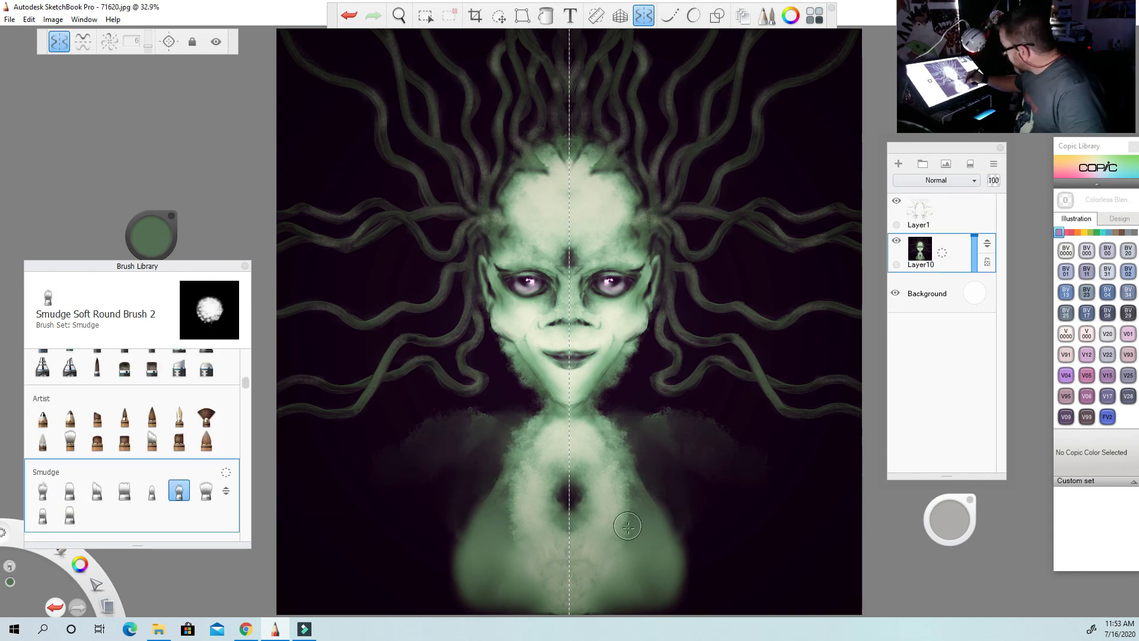
{"action": "left_click_drag", "start_coordinate": [635, 602], "coordinate": [667, 599]}
{"action": "mouse_move", "coordinate": [623, 466]}
{"action": "left_mouse_down"}
{"action": "mouse_move", "coordinate": [636, 436]}
{"action": "mouse_move", "coordinate": [614, 424]}
{"action": "left_mouse_up"}
{"action": "mouse_move", "coordinate": [656, 490]}
{"action": "left_mouse_down"}
{"action": "mouse_move", "coordinate": [674, 498]}
{"action": "mouse_move", "coordinate": [669, 534]}
{"action": "left_mouse_up"}
{"action": "left_click_drag", "start_coordinate": [508, 460], "coordinate": [472, 431]}
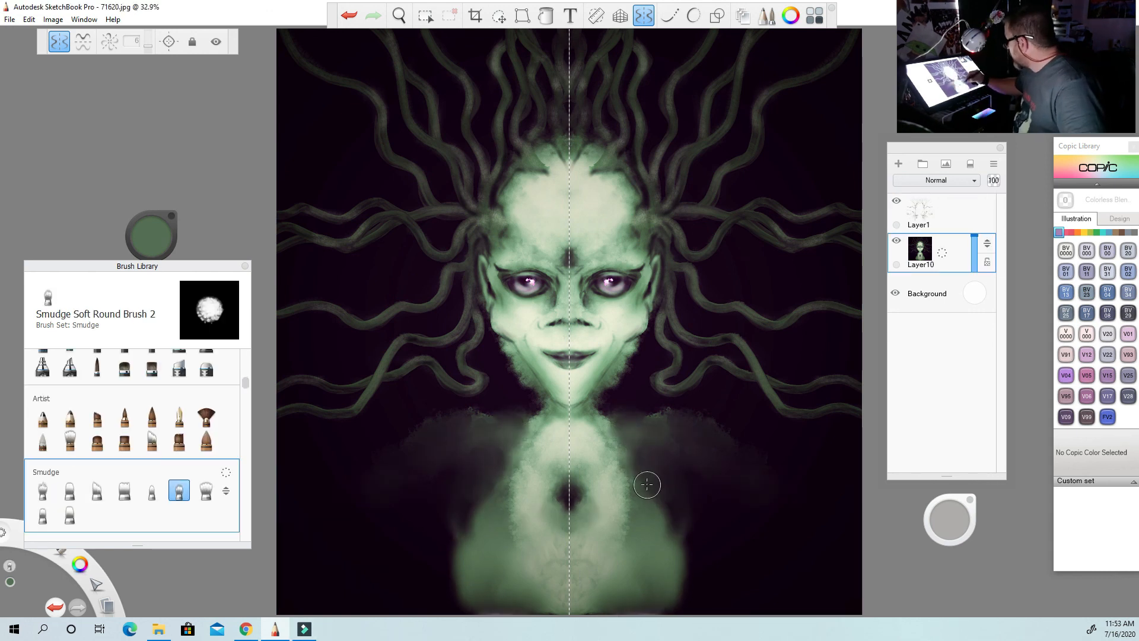
{"action": "left_click_drag", "start_coordinate": [647, 484], "coordinate": [651, 515]}
{"action": "mouse_move", "coordinate": [679, 551]}
{"action": "left_mouse_down"}
{"action": "mouse_move", "coordinate": [693, 603]}
{"action": "mouse_move", "coordinate": [684, 537]}
{"action": "left_mouse_up"}
{"action": "left_click_drag", "start_coordinate": [487, 506], "coordinate": [461, 514]}
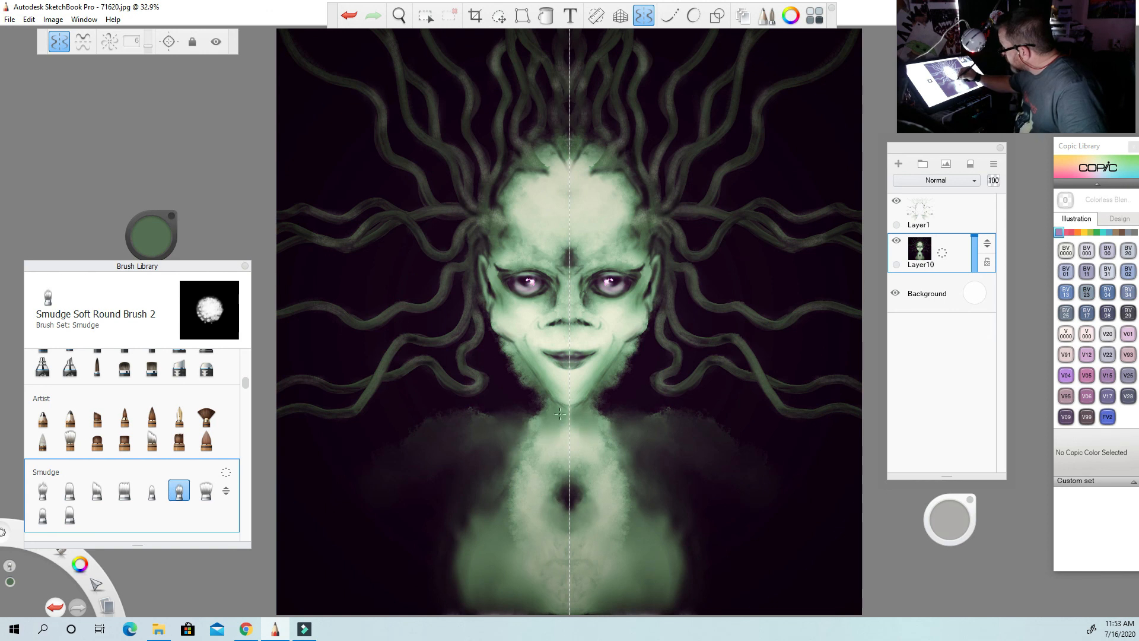
Turn off symmetry and set up the Small Rigger brush from the Oils set with a pale green colour.
{"action": "left_click", "coordinate": [60, 43]}
{"action": "mouse_move", "coordinate": [246, 383]}
{"action": "left_mouse_down"}
{"action": "mouse_move", "coordinate": [247, 521]}
{"action": "mouse_move", "coordinate": [246, 499]}
{"action": "left_mouse_up"}
{"action": "left_click", "coordinate": [152, 429]}
{"action": "left_click", "coordinate": [150, 236]}
{"action": "left_click", "coordinate": [163, 237]}
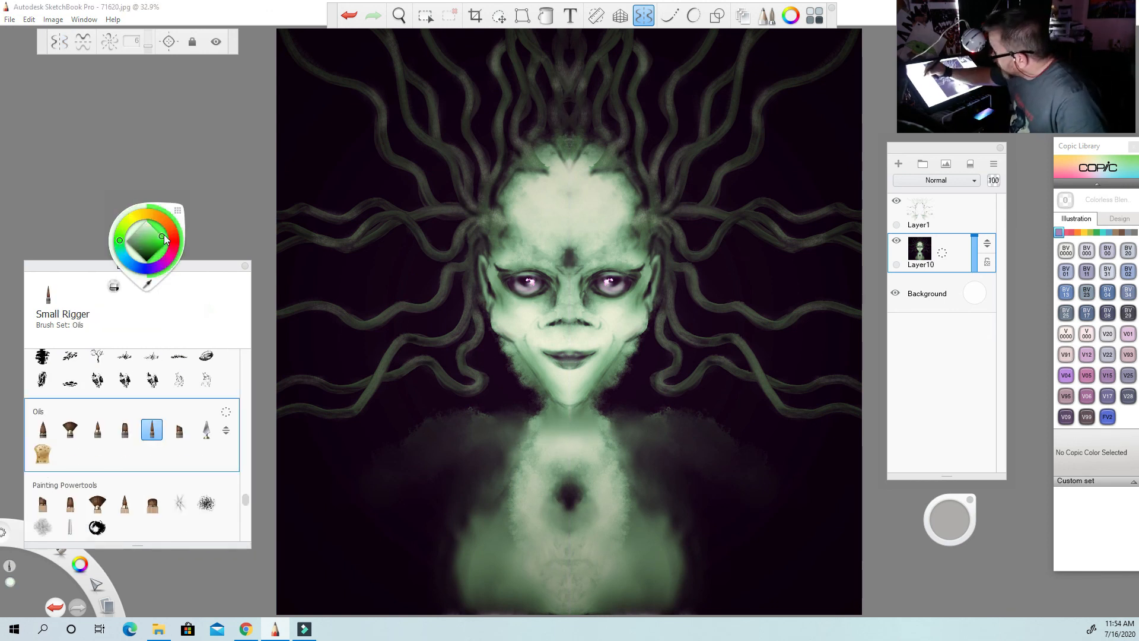